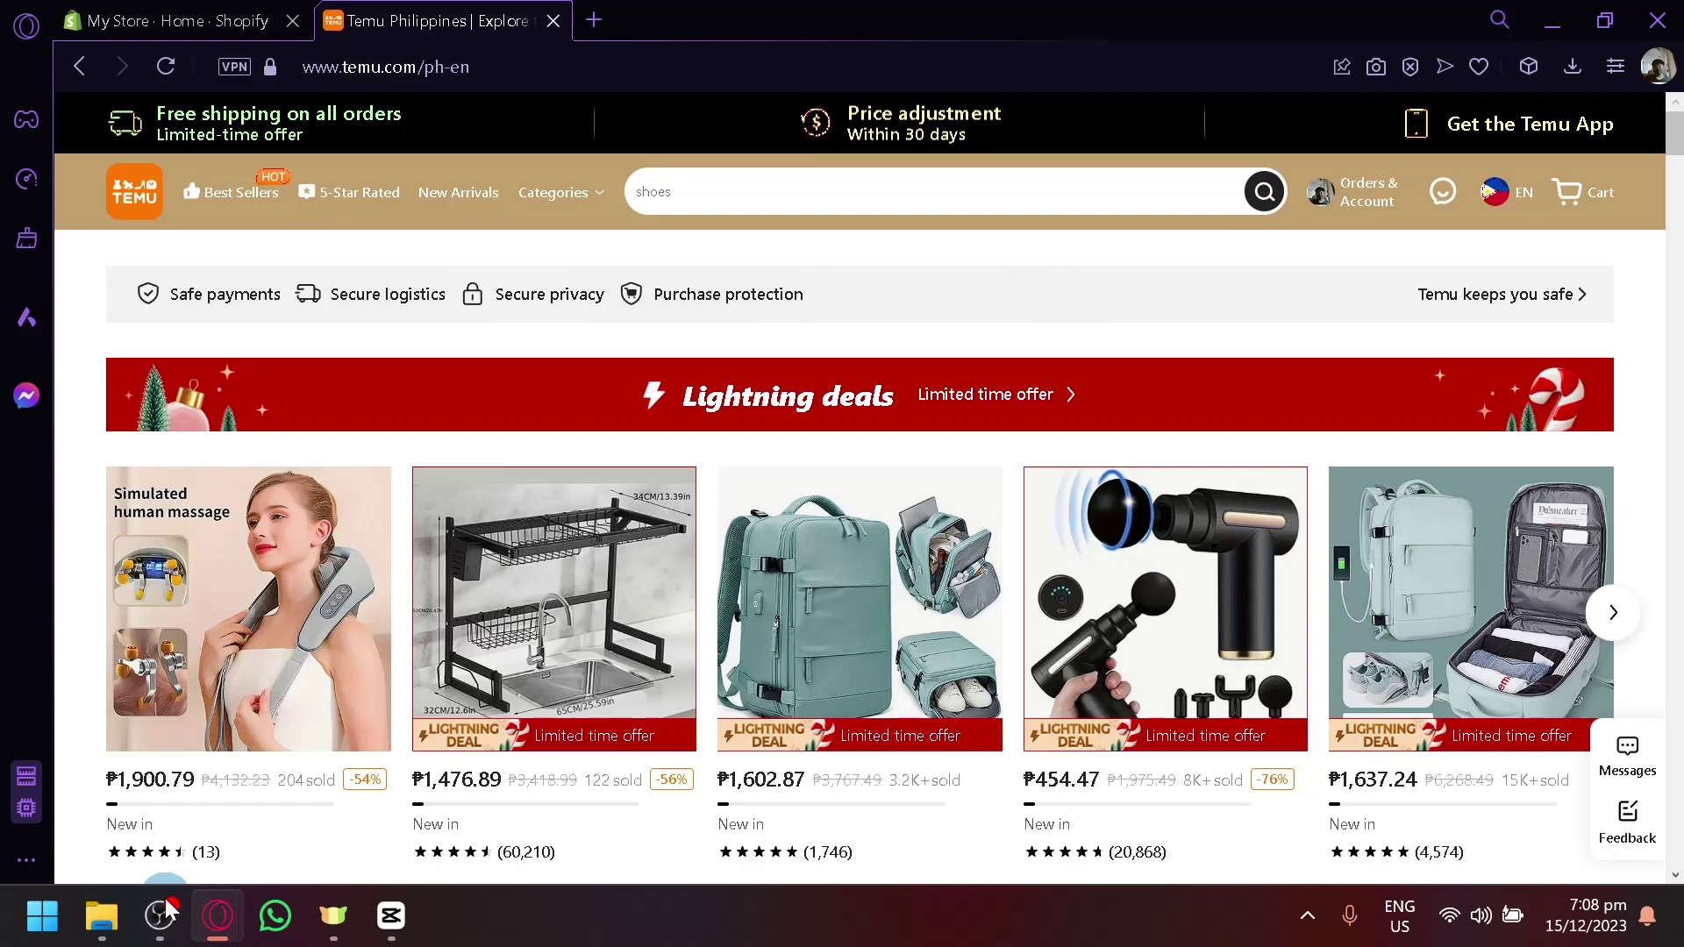
Compare the Shopify store admin with the Temu shopping page, browsing Temu's product listings.
left_click(217, 12)
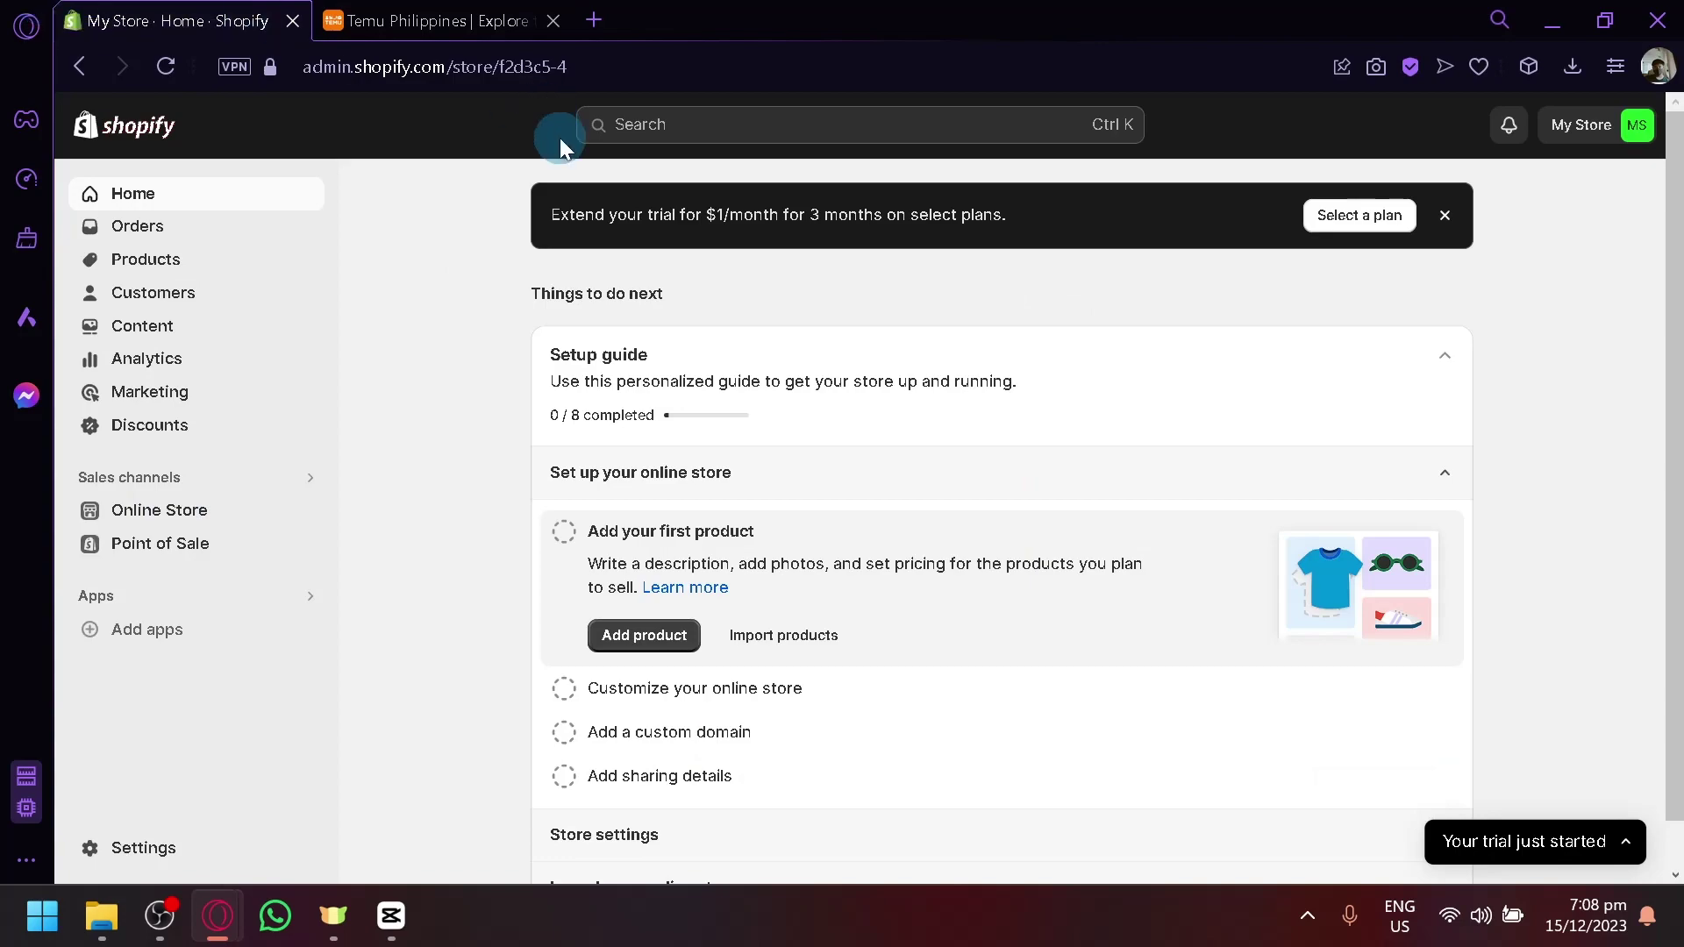
left_click(488, 12)
mouse_move(552, 192)
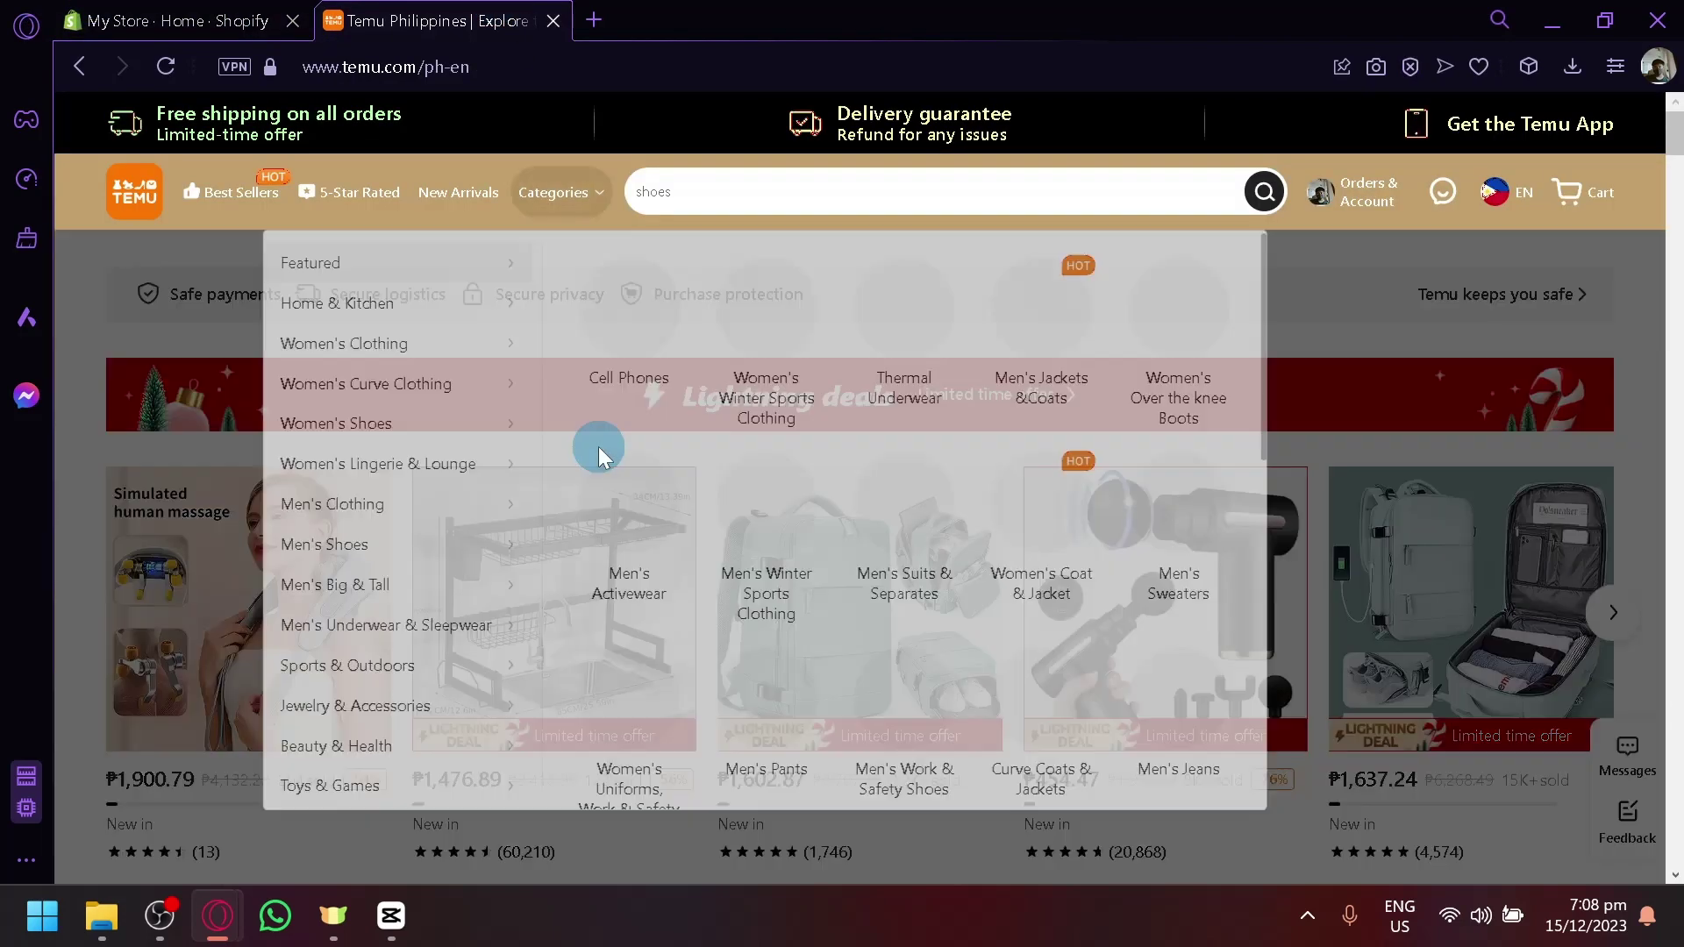
scroll(599, 446, "down", 2)
scroll(1470, 285, "down", 5)
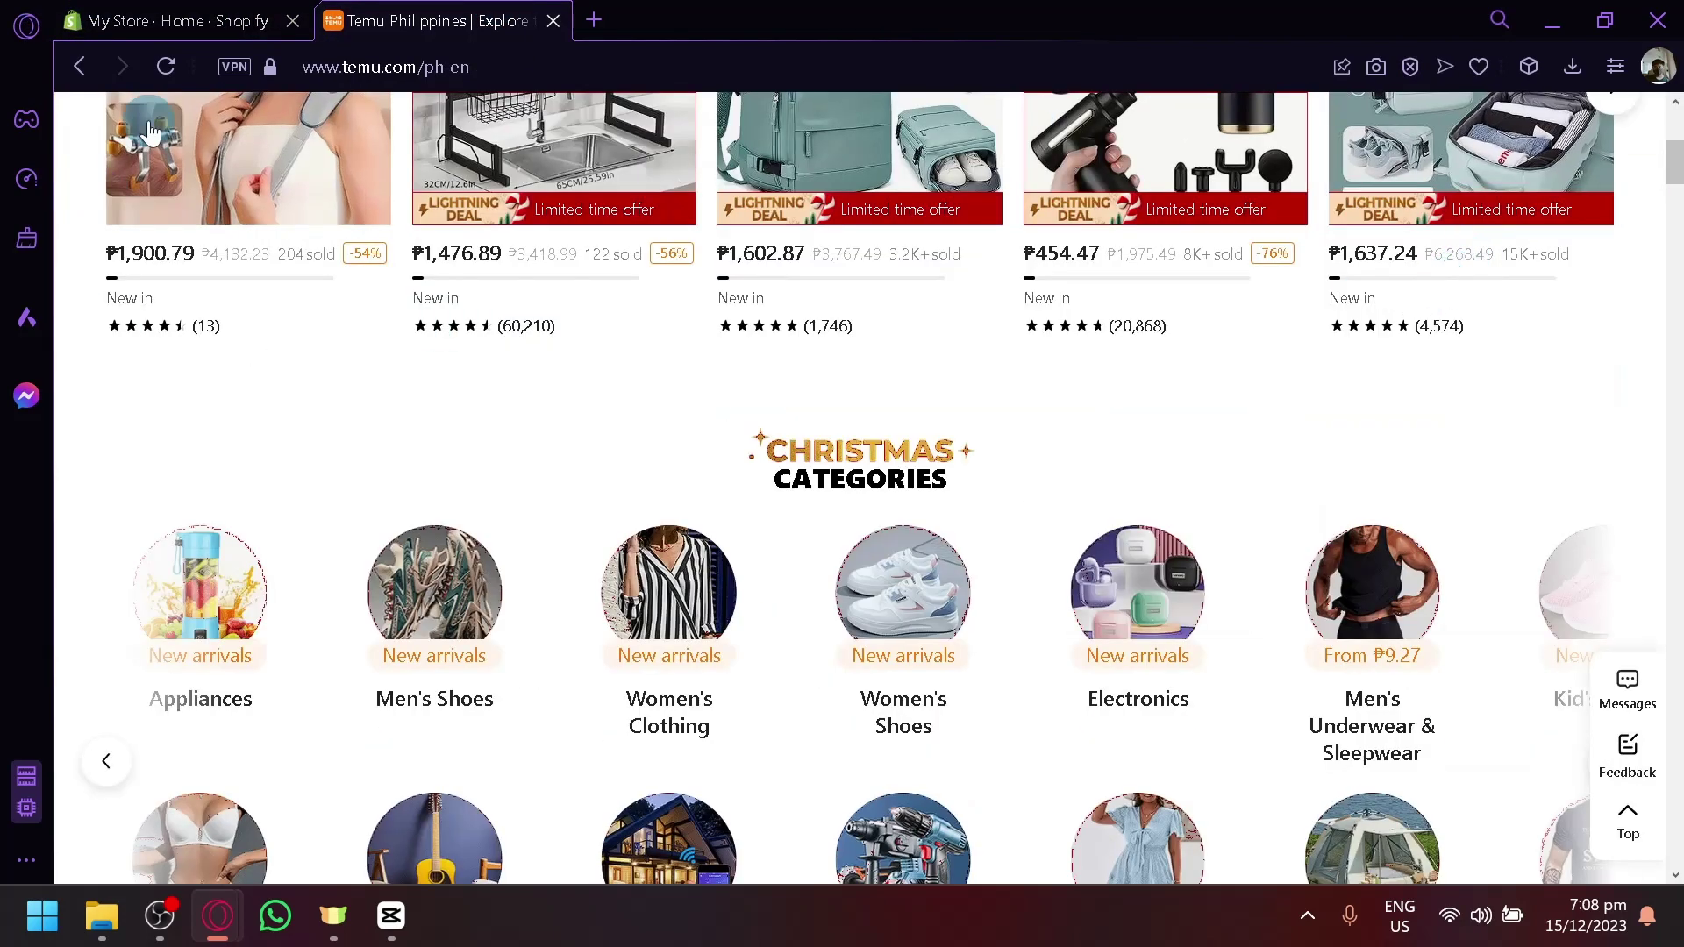
left_click(194, 19)
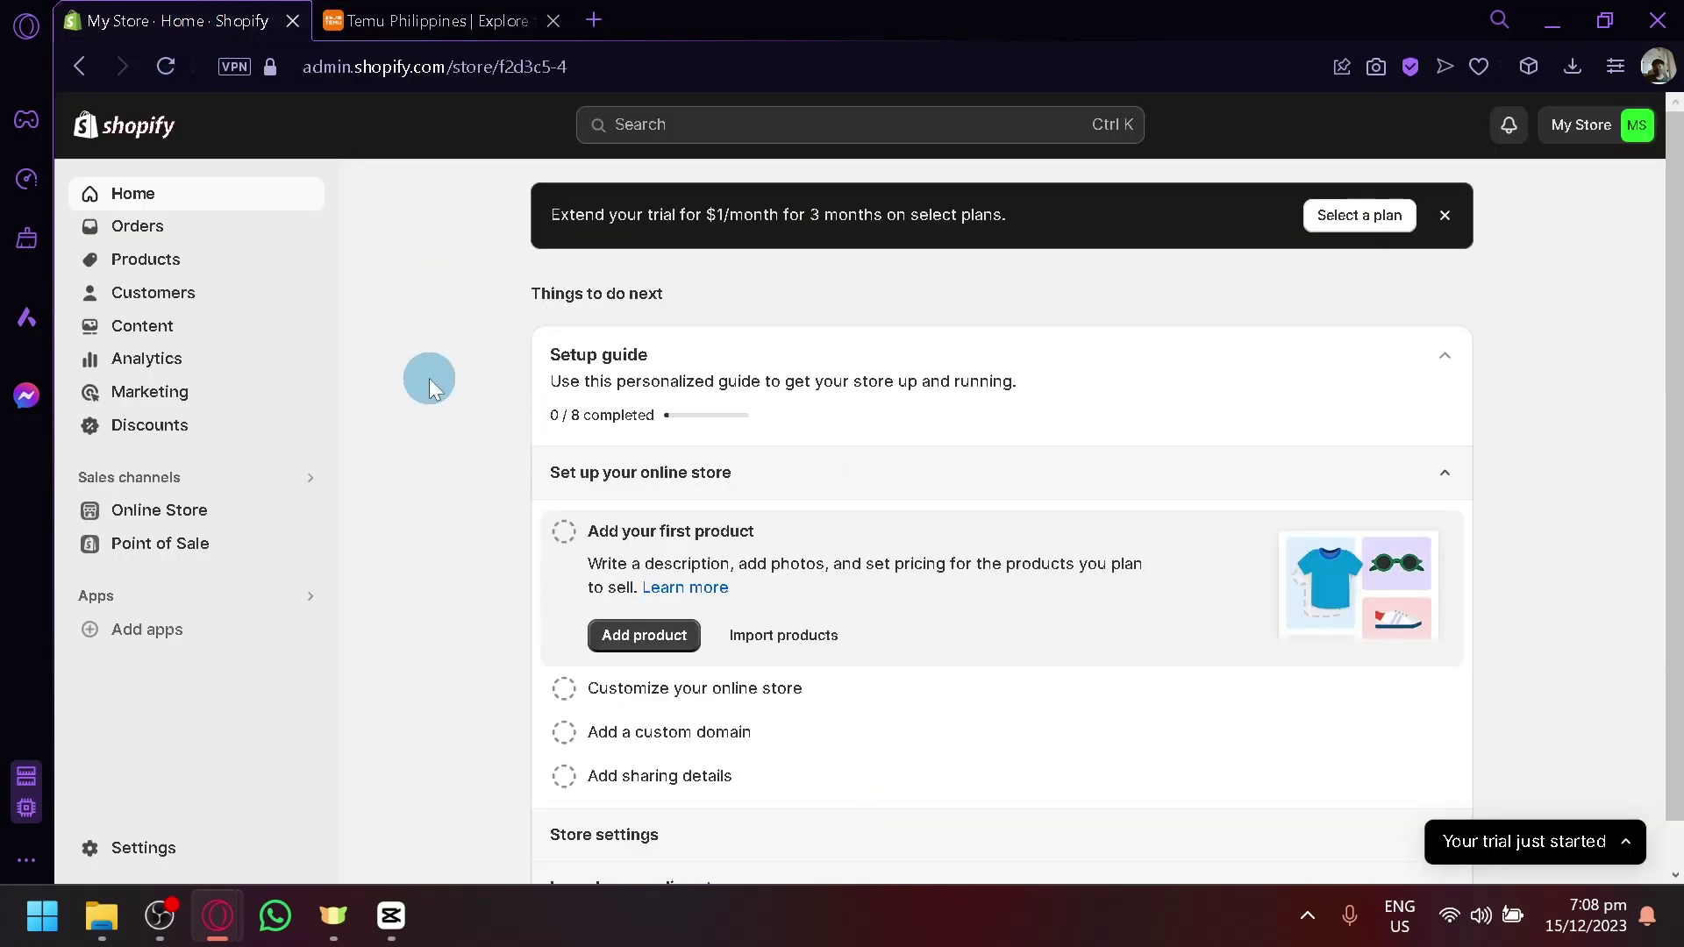
left_click(438, 17)
scroll(671, 456, "down", 4)
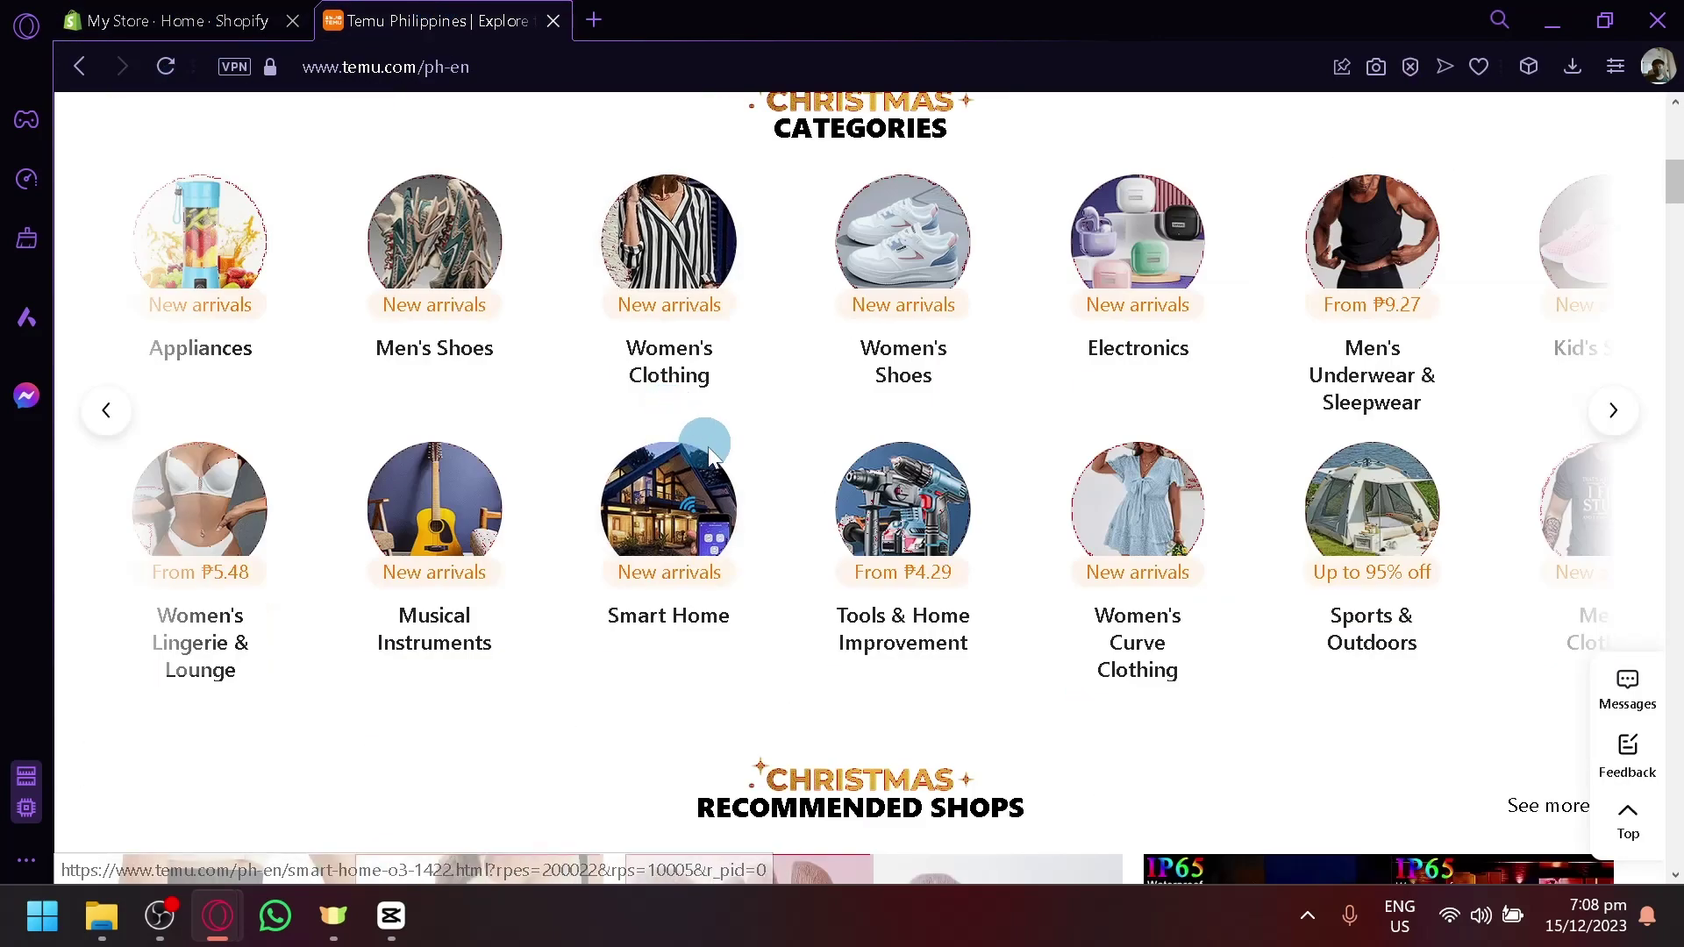
scroll(719, 443, "down", 4)
scroll(963, 462, "down", 6)
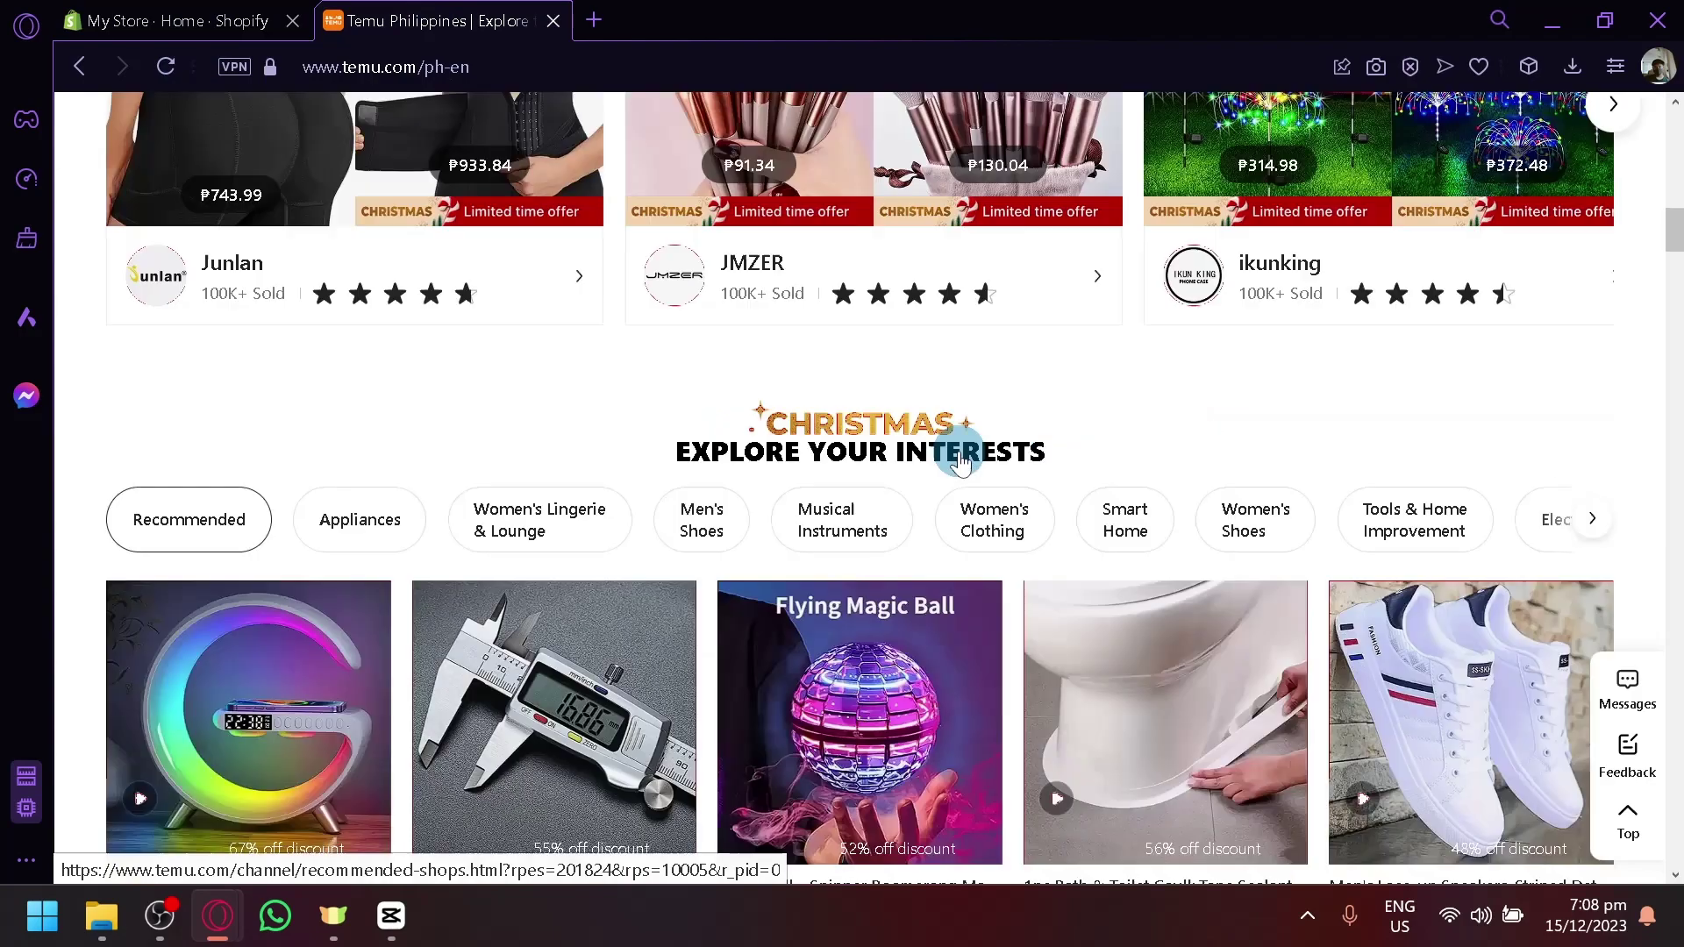
scroll(965, 465, "down", 4)
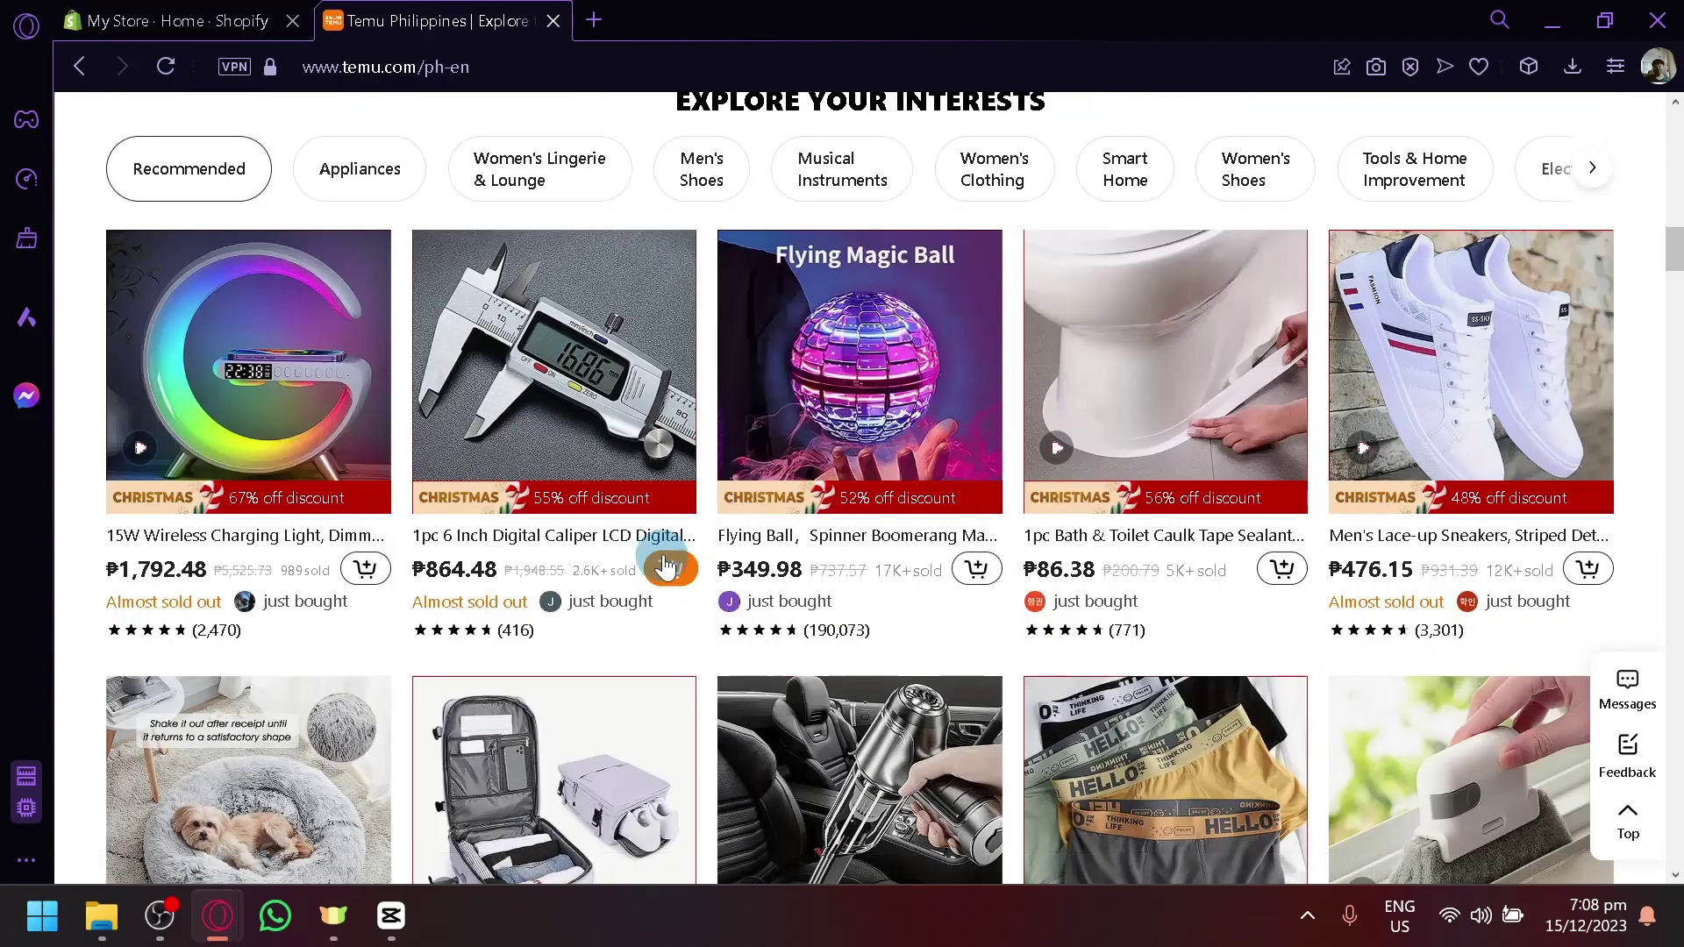
scroll(635, 508, "up", 6)
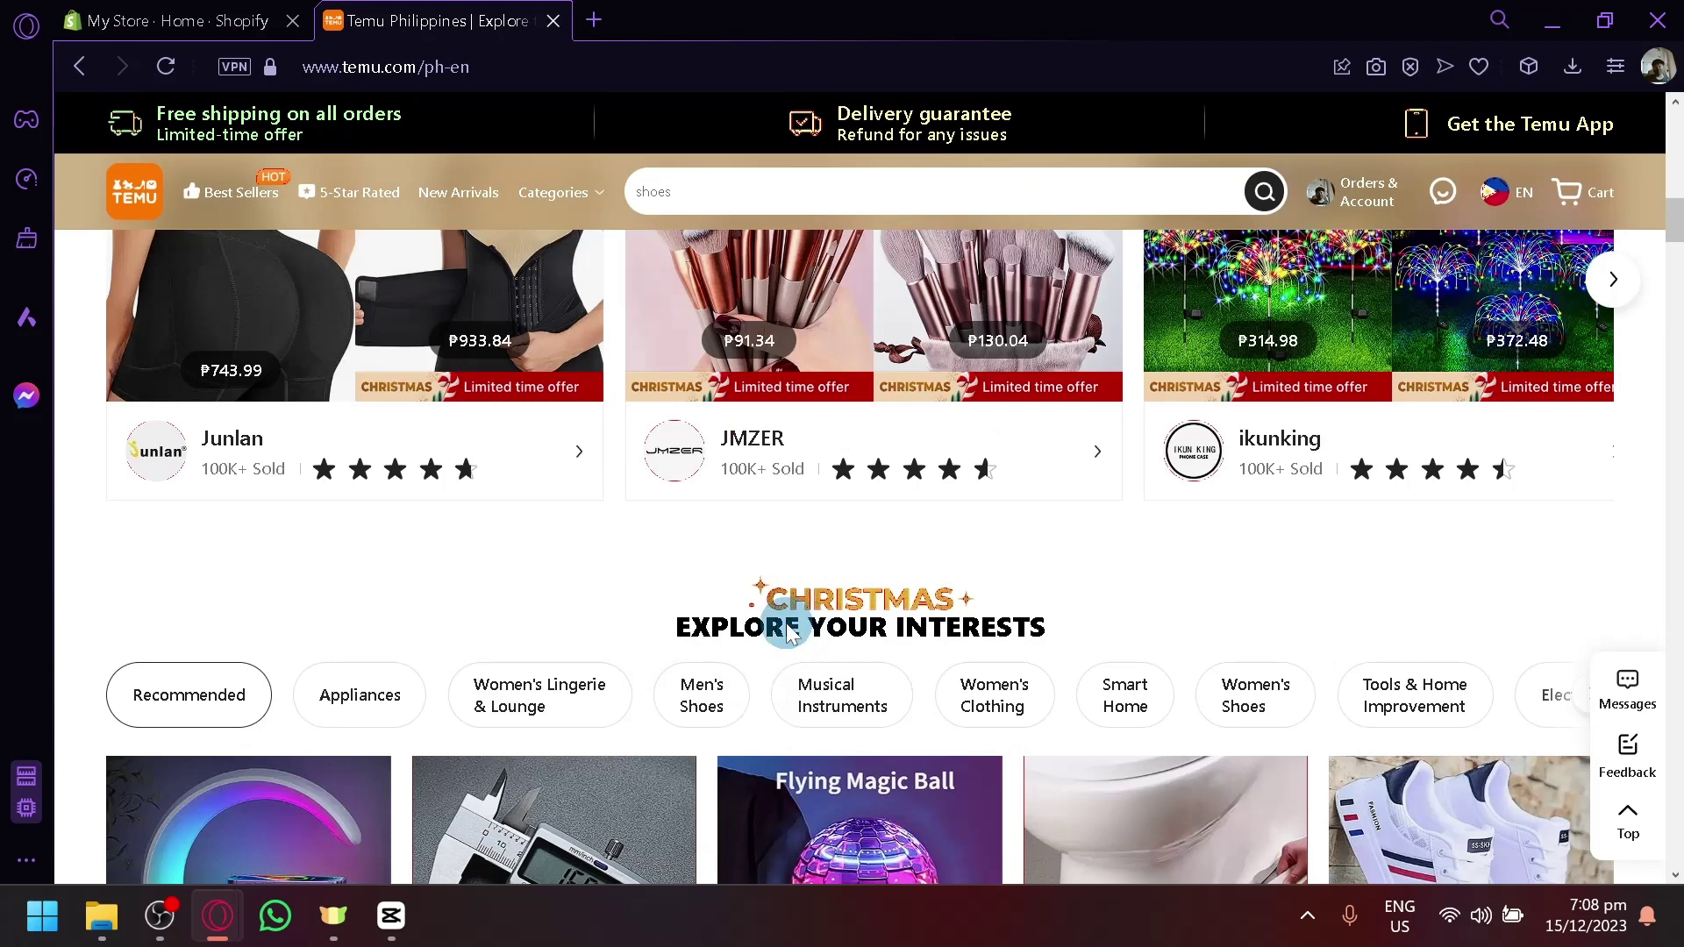
scroll(787, 632, "down", 4)
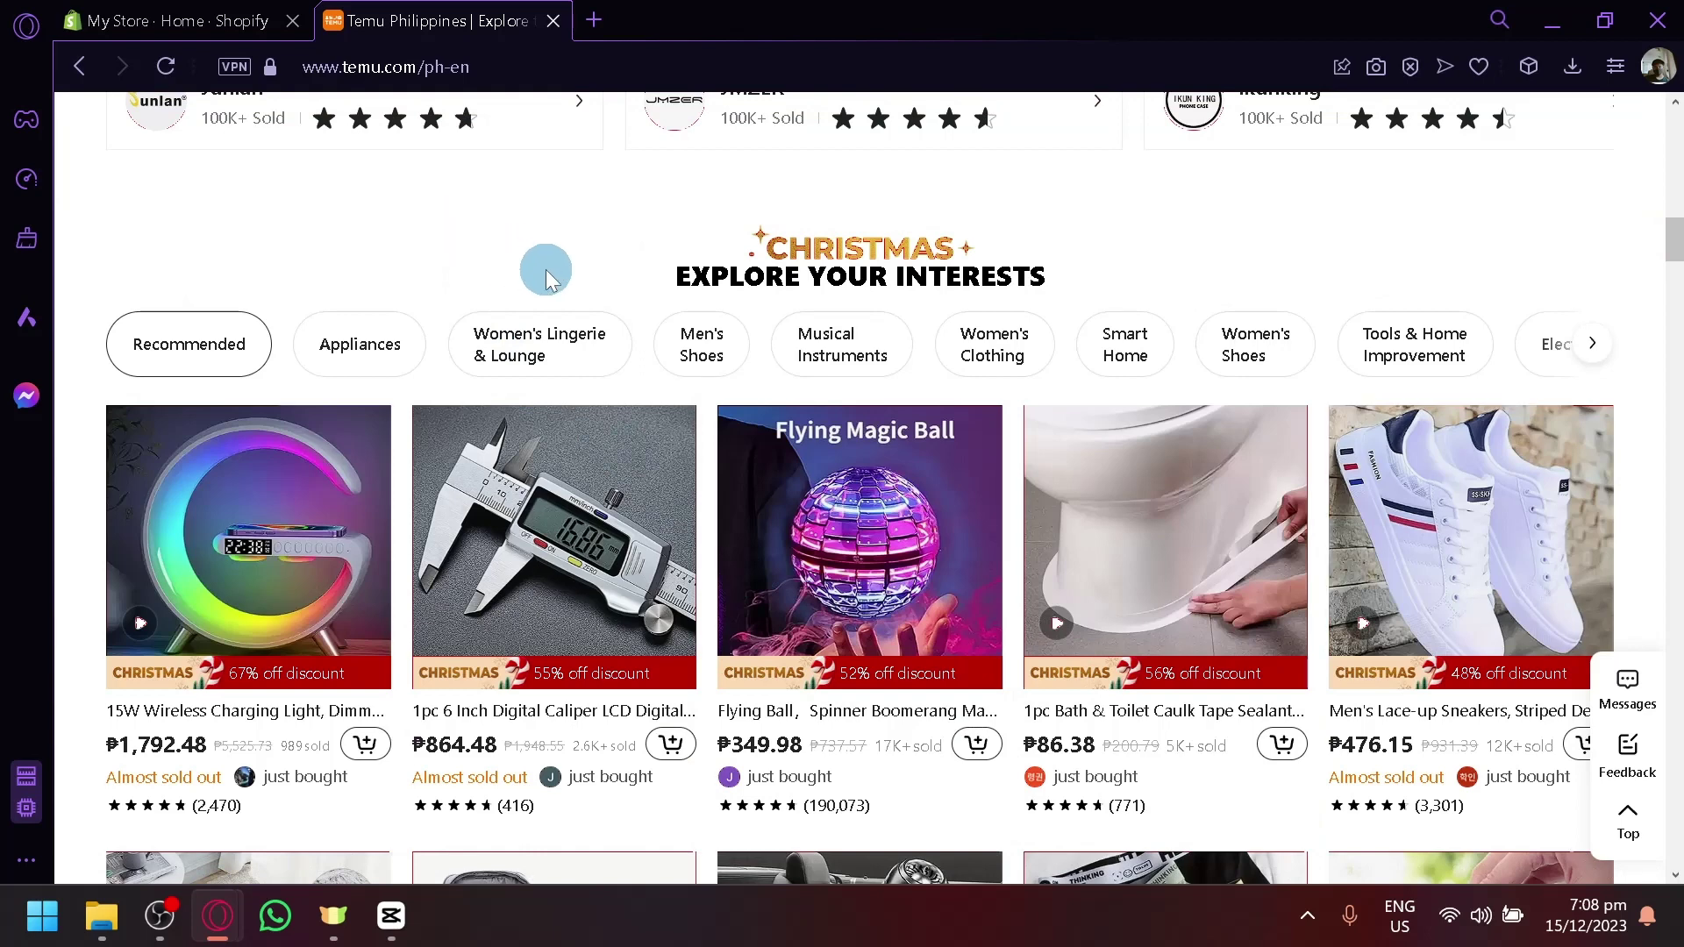
left_click(167, 20)
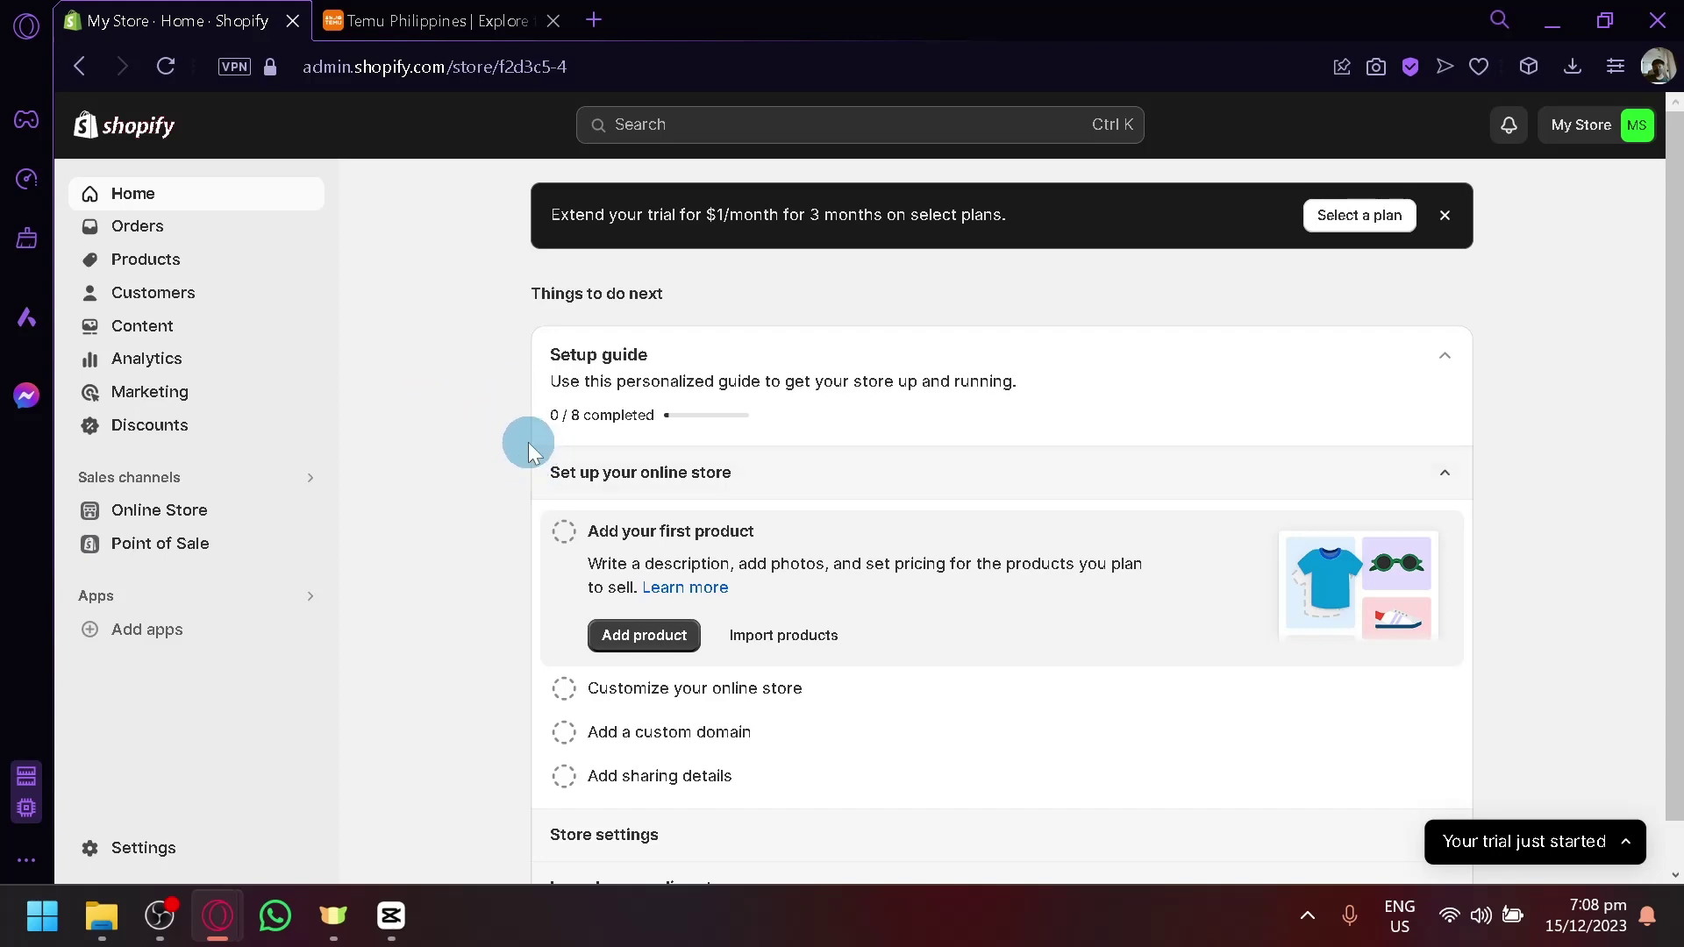
left_click(359, 24)
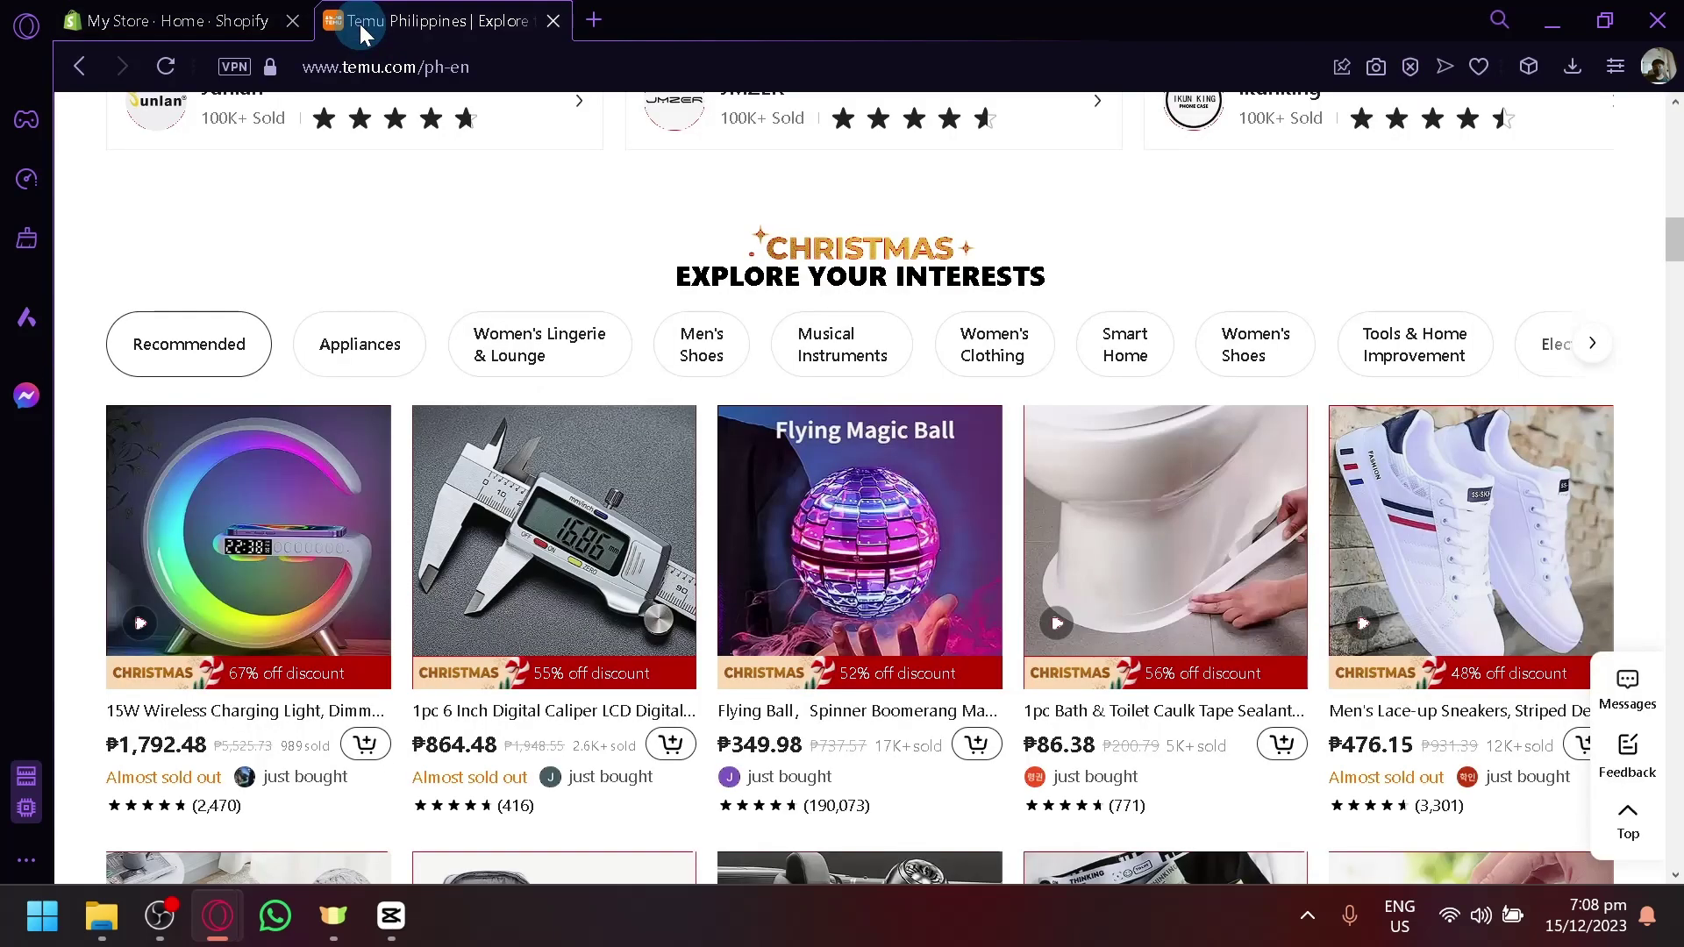
scroll(820, 518, "up", 15)
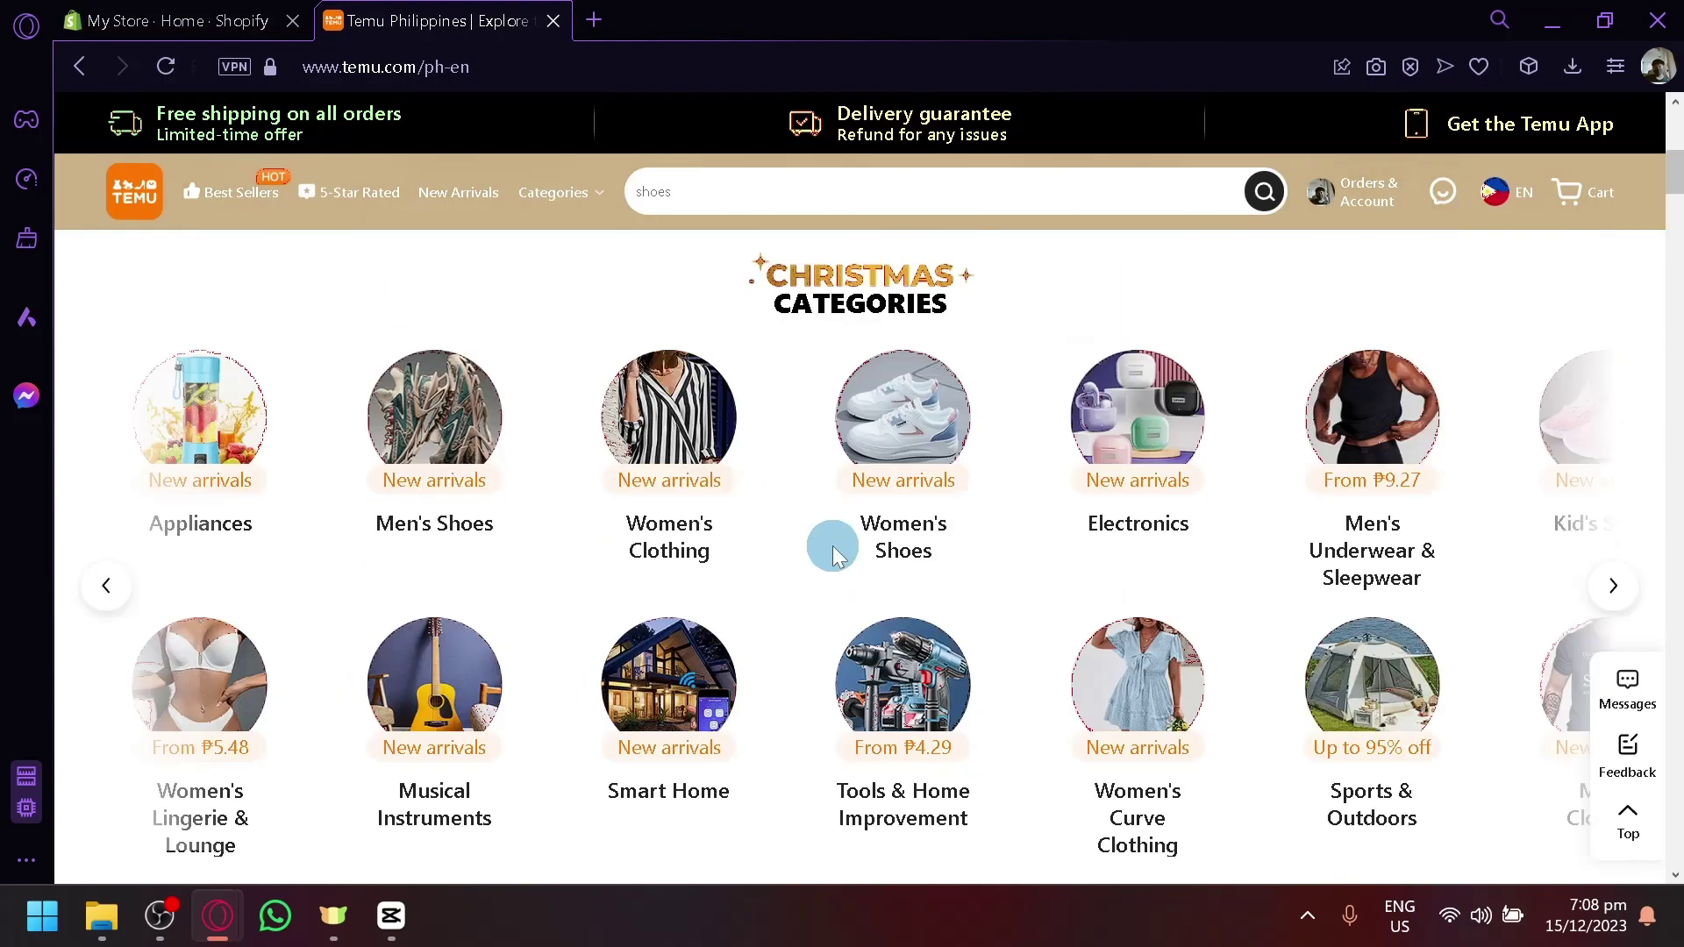
scroll(746, 544, "down", 4)
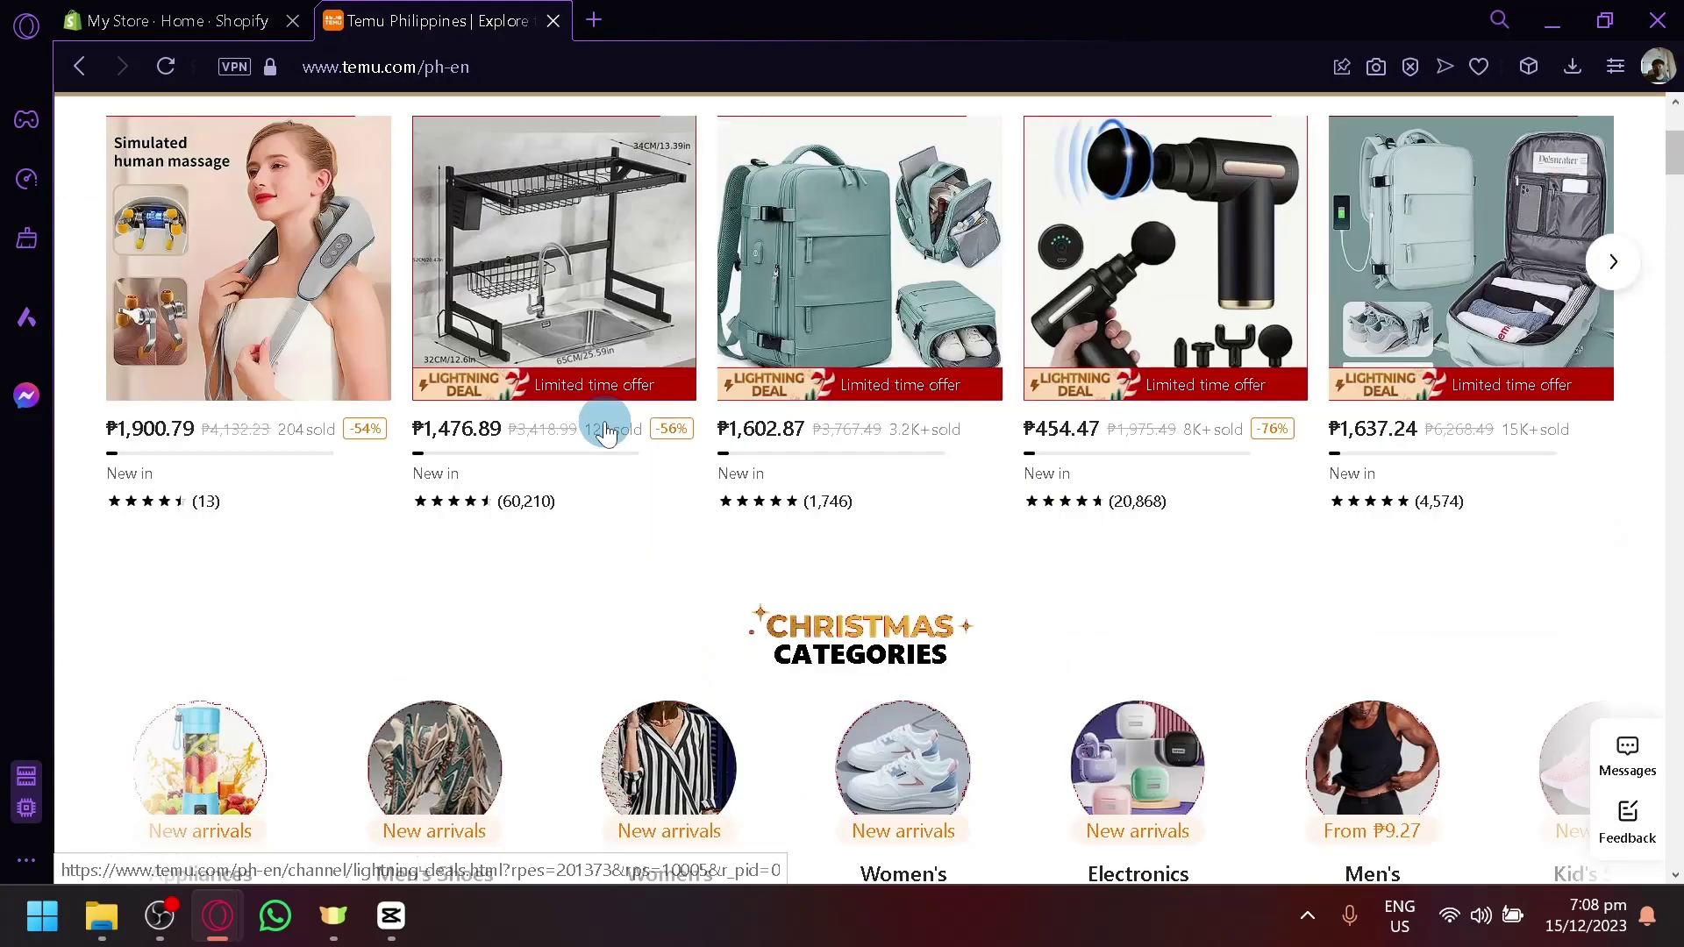
left_click(180, 13)
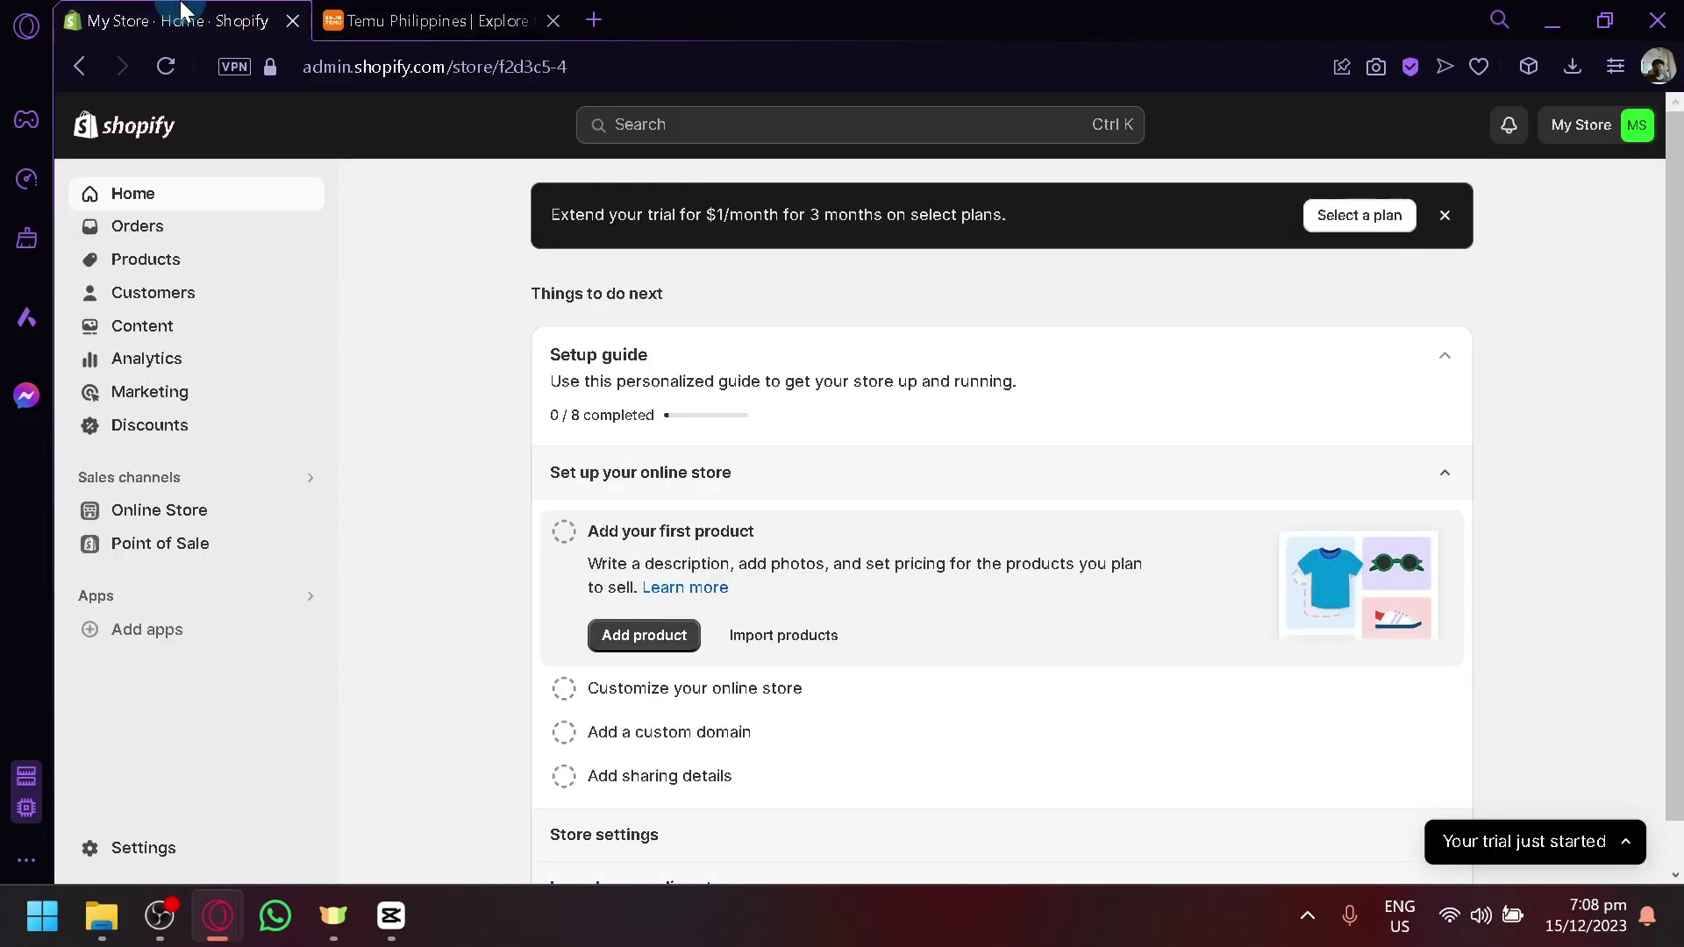
left_click(362, 13)
scroll(395, 421, "up", 4)
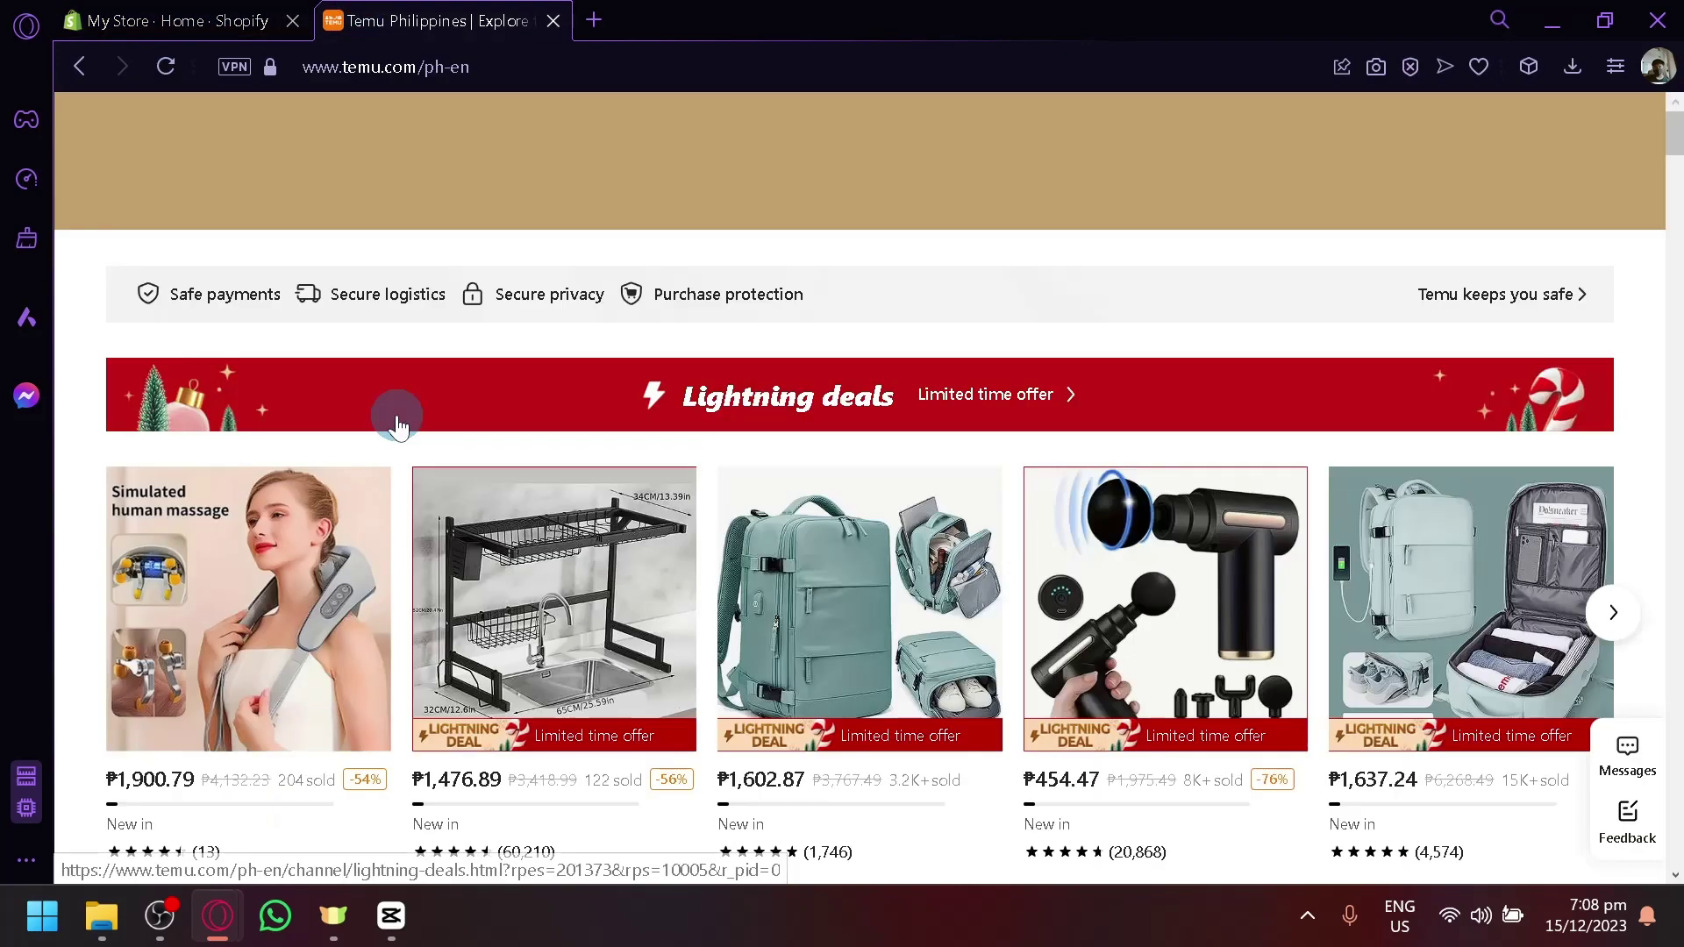
left_click(121, 10)
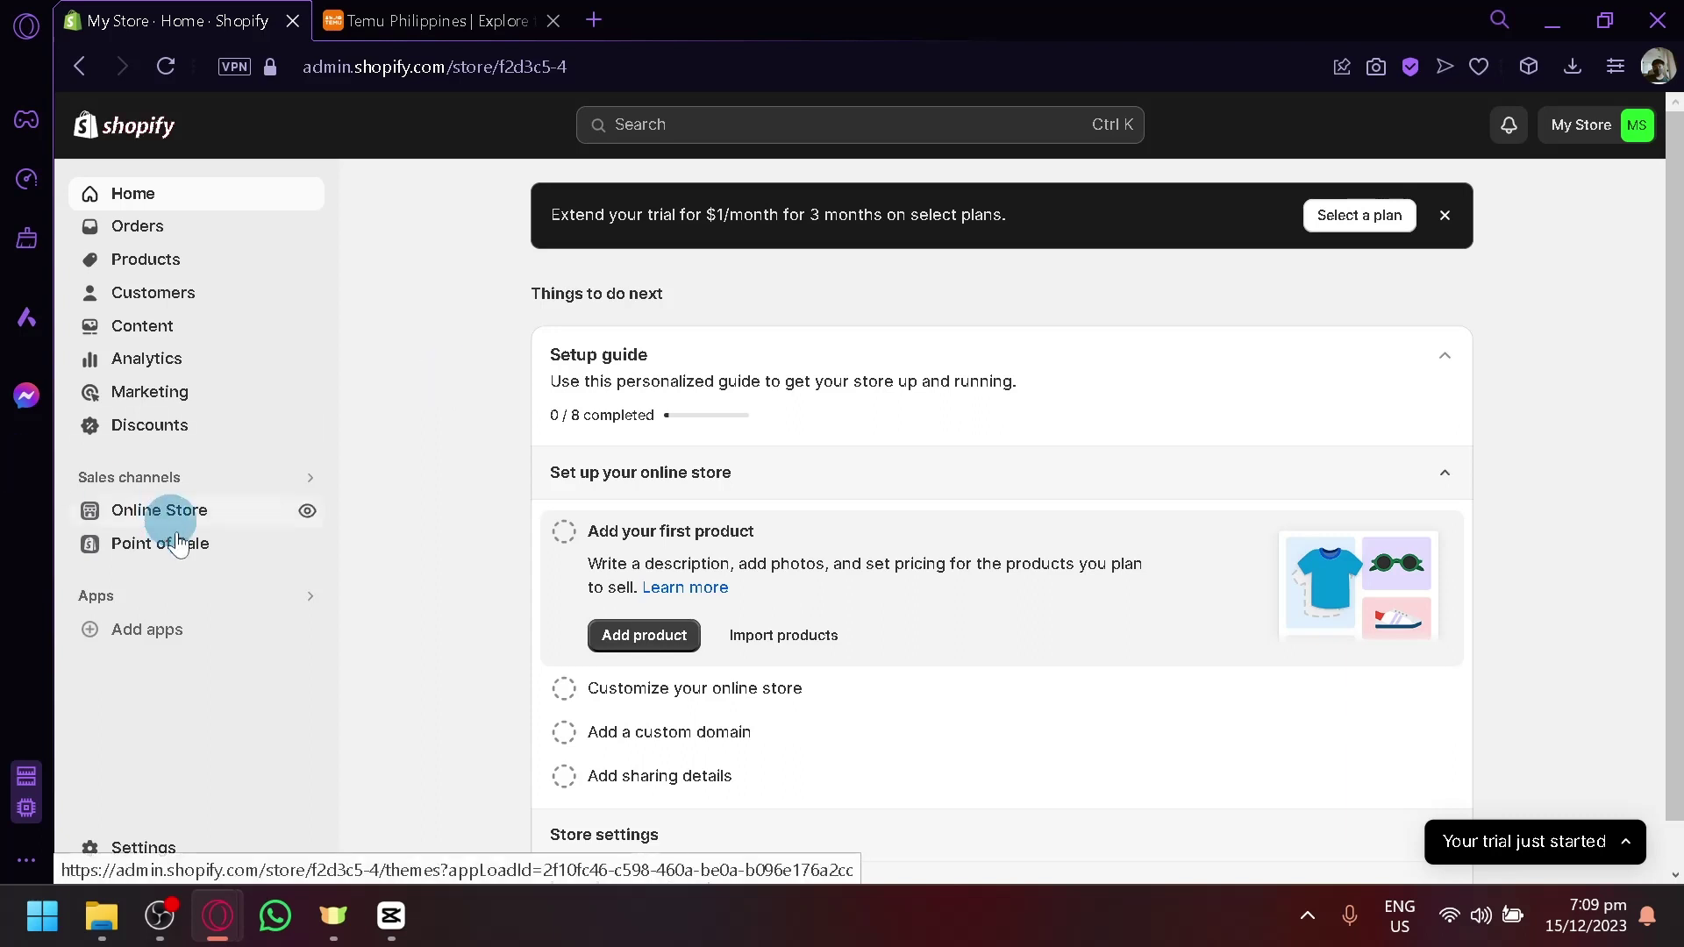
Bring up the store's suggested apps and open the Shopify App Store in a tab.
left_click(209, 640)
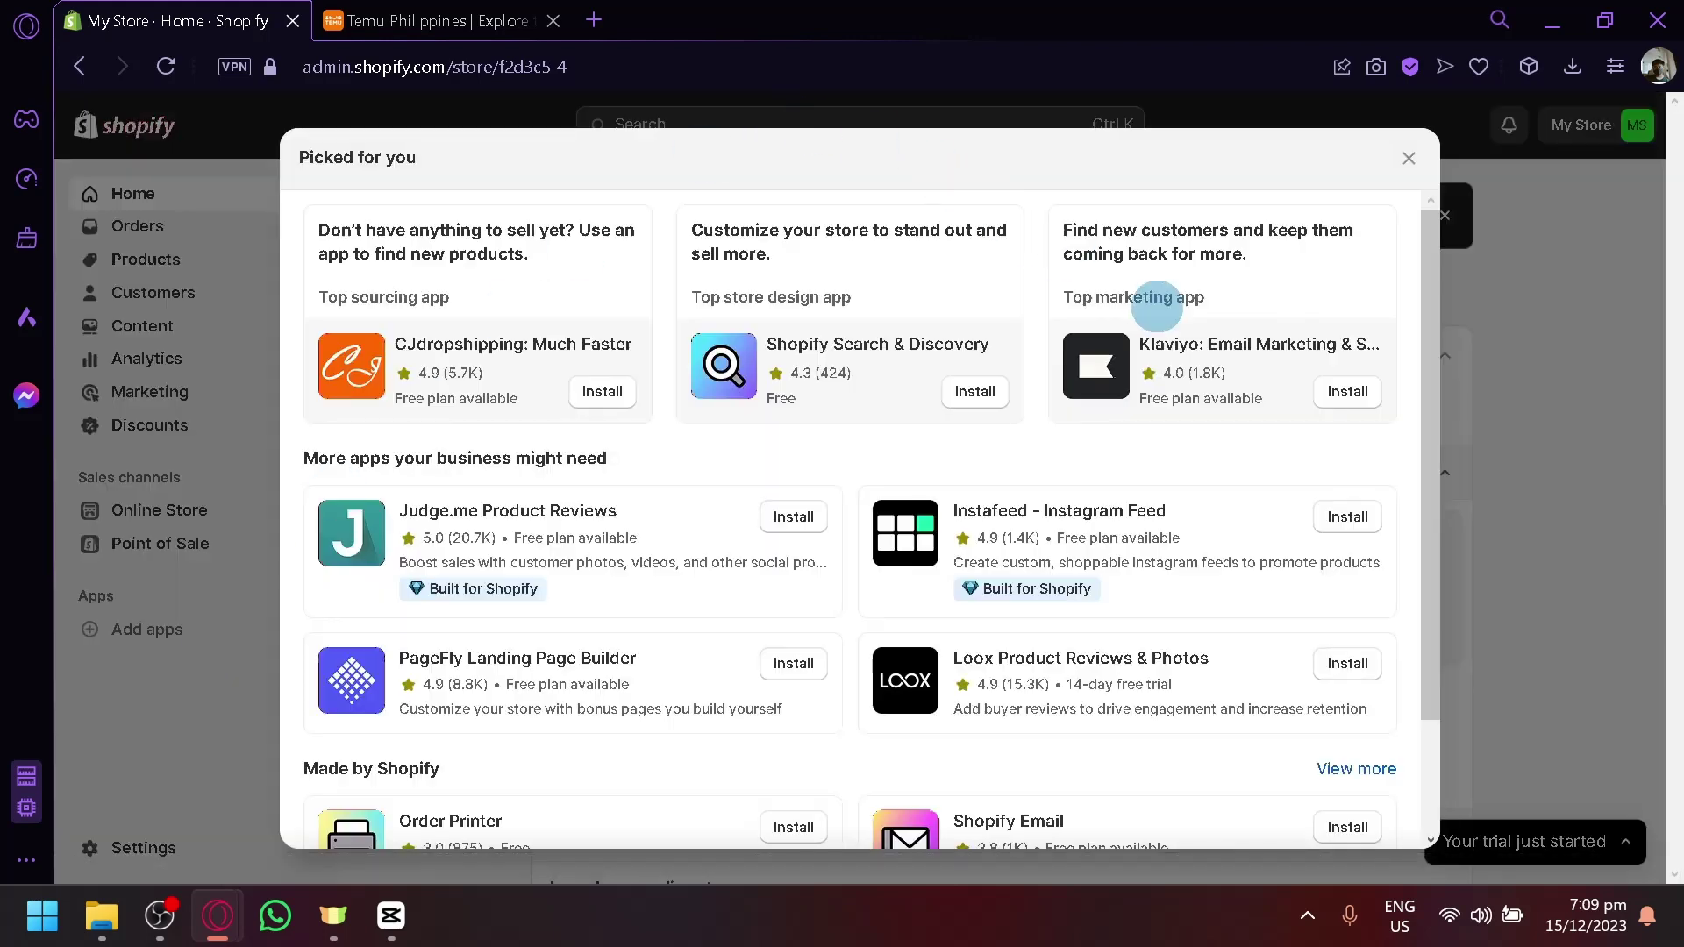
scroll(1210, 350, "down", 2)
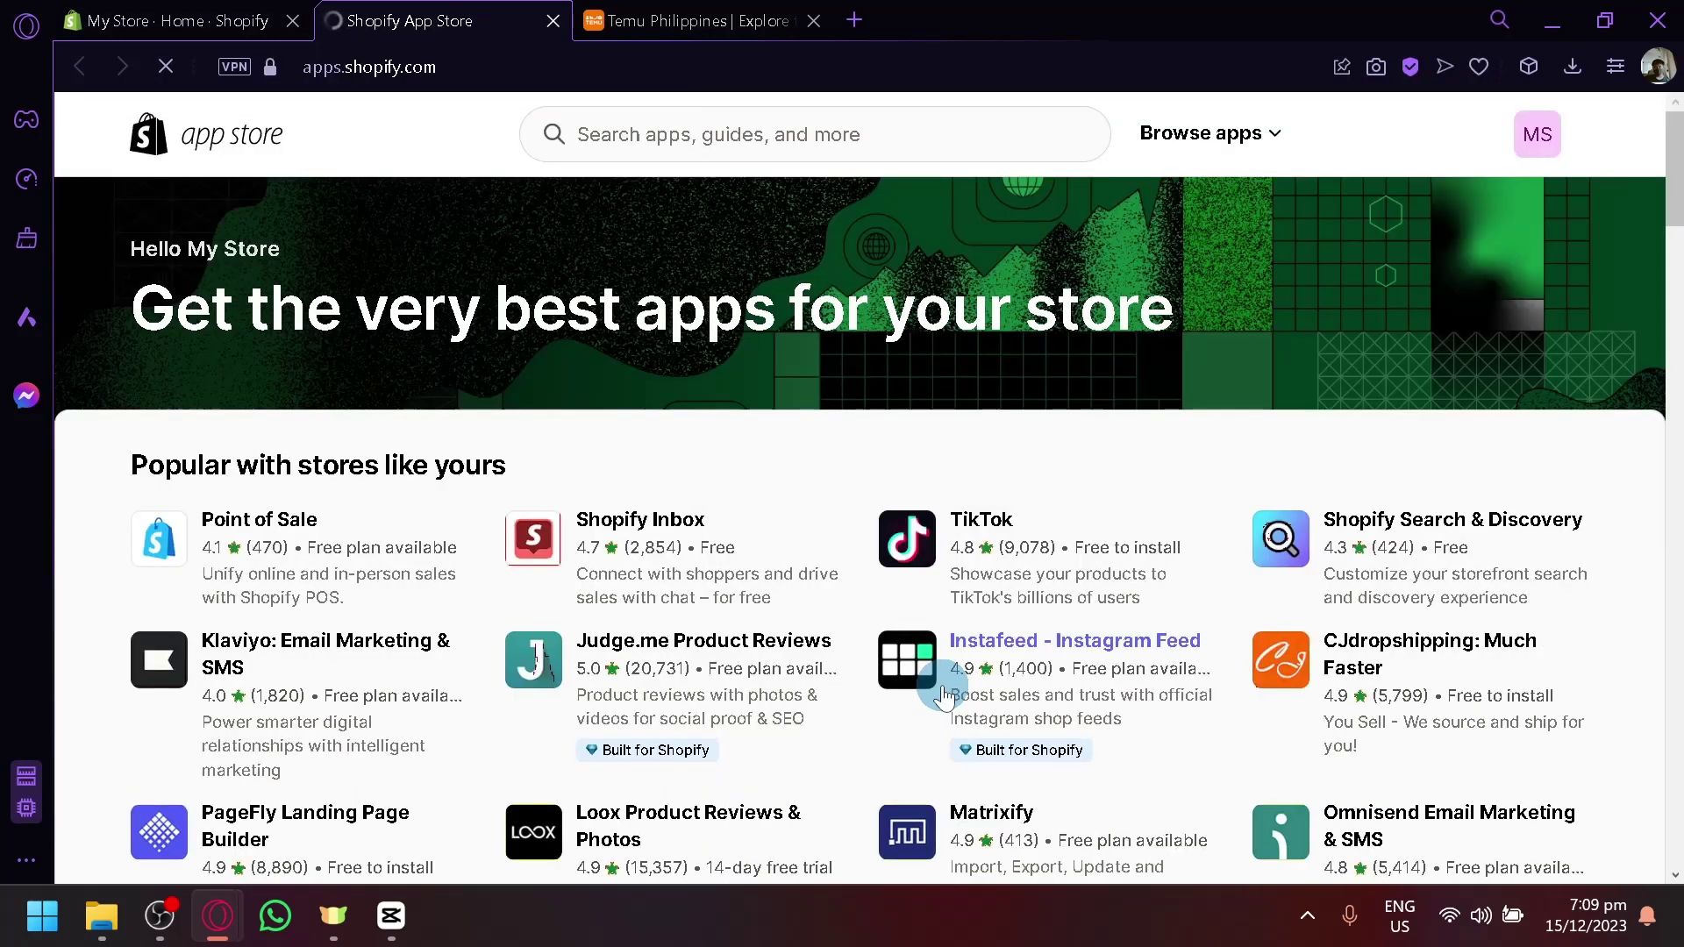
scroll(988, 487, "down", 3)
scroll(992, 486, "up", 4)
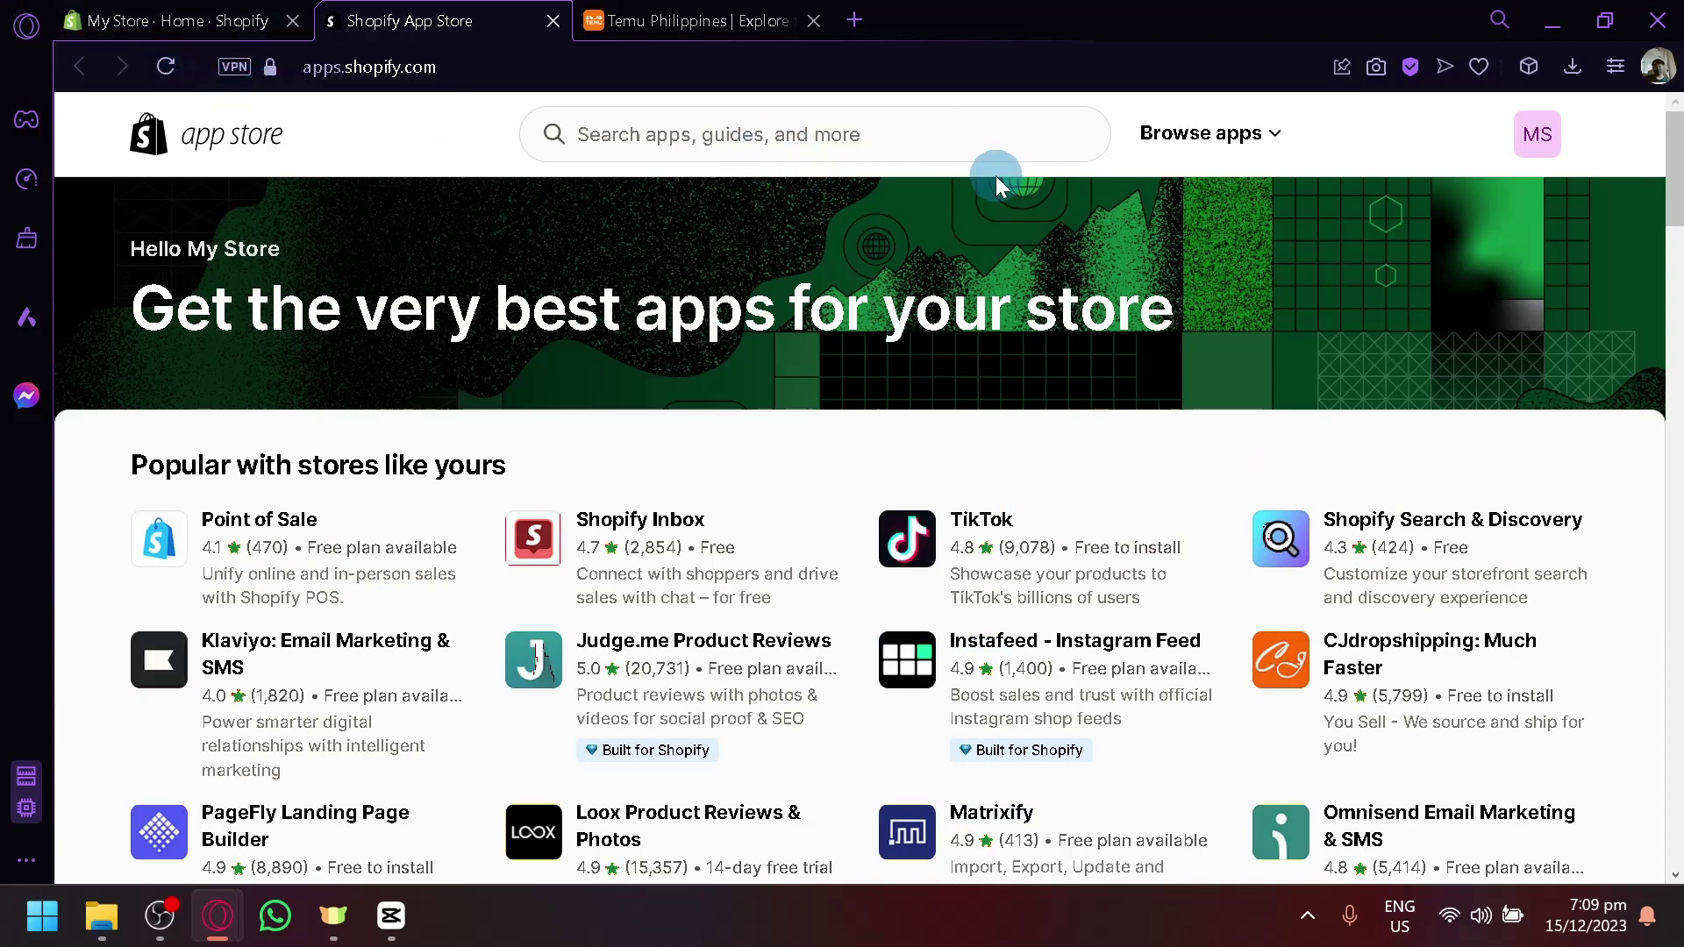
left_click(762, 16)
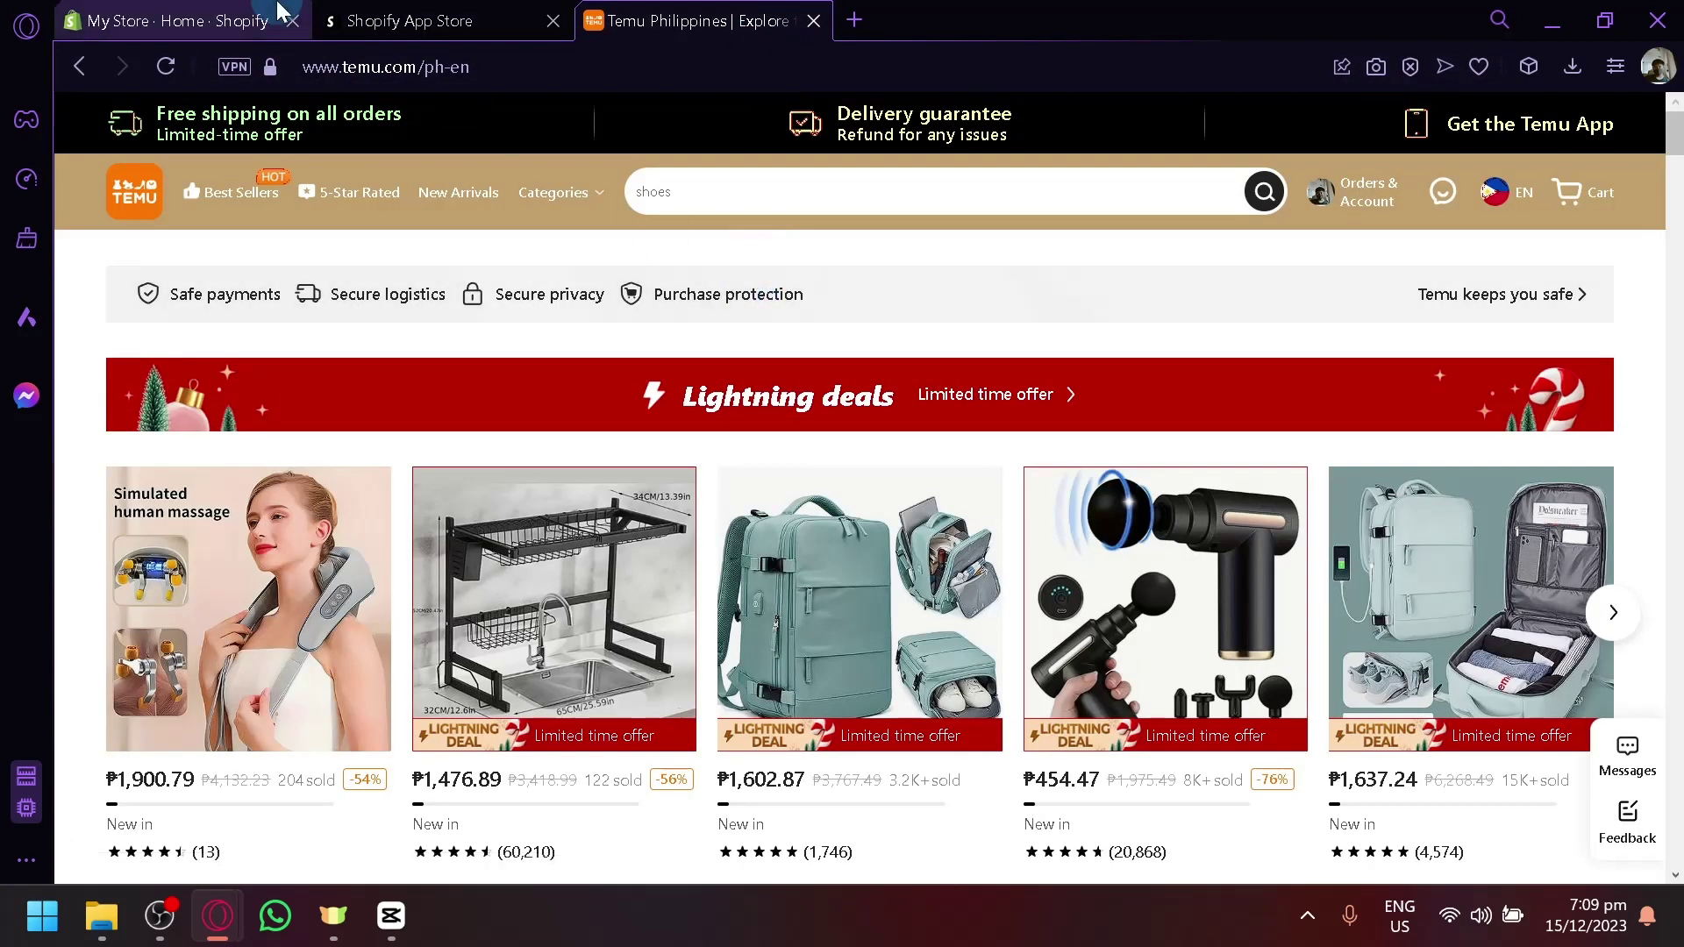
left_click(430, 10)
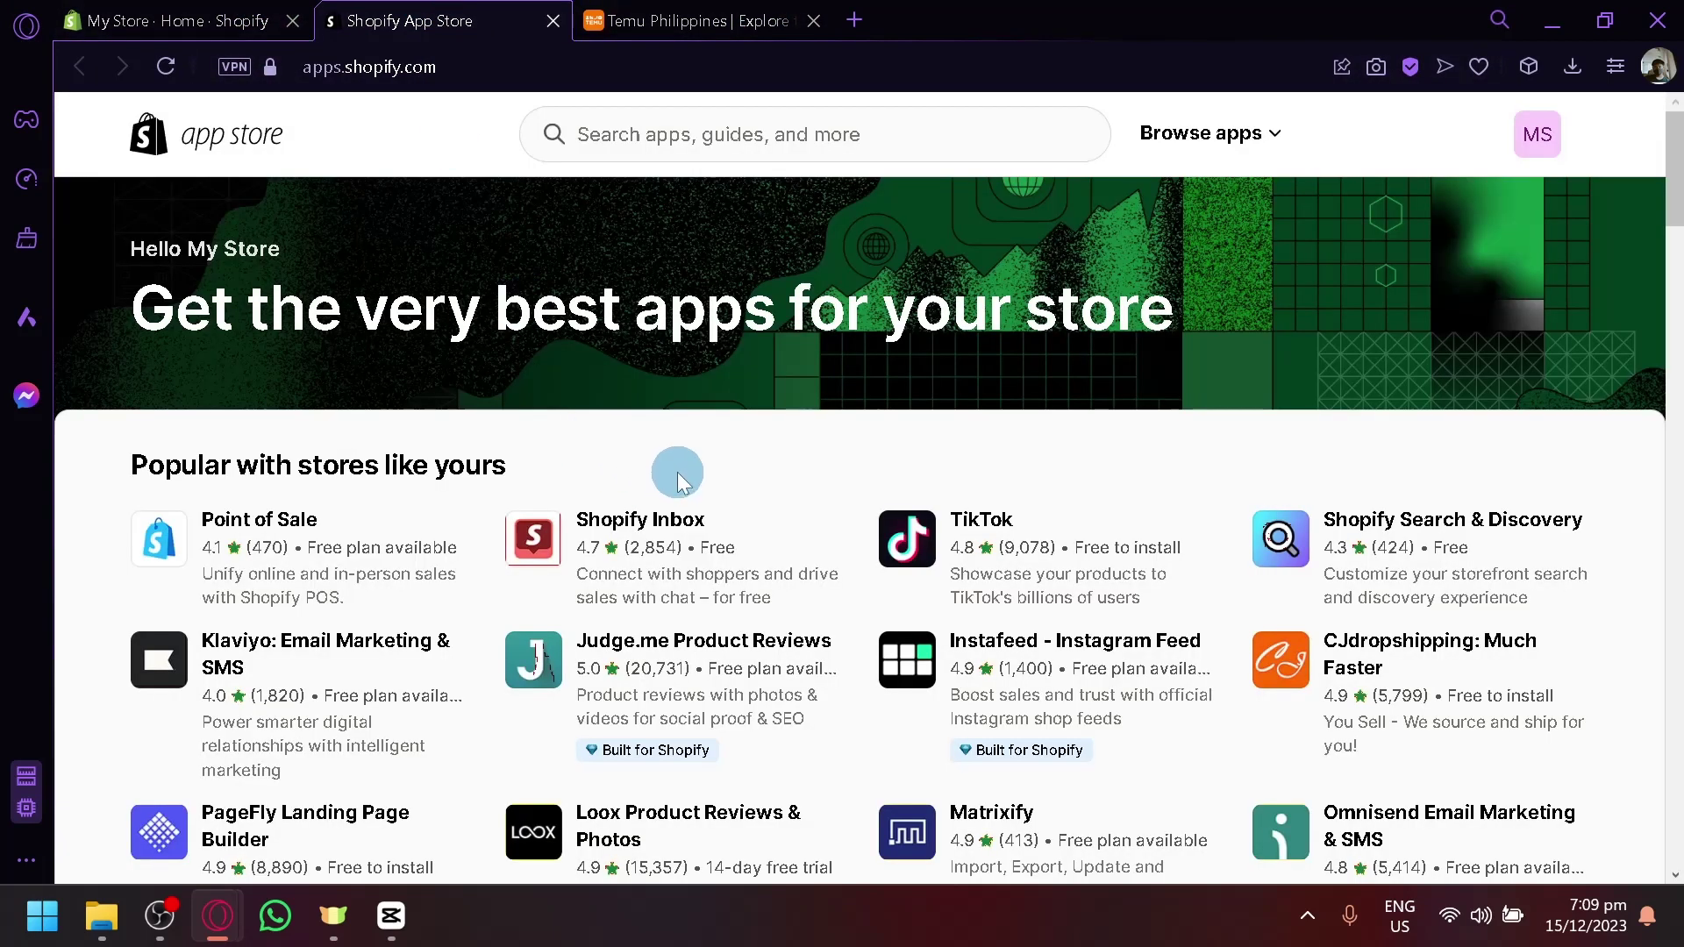
scroll(564, 477, "down", 5)
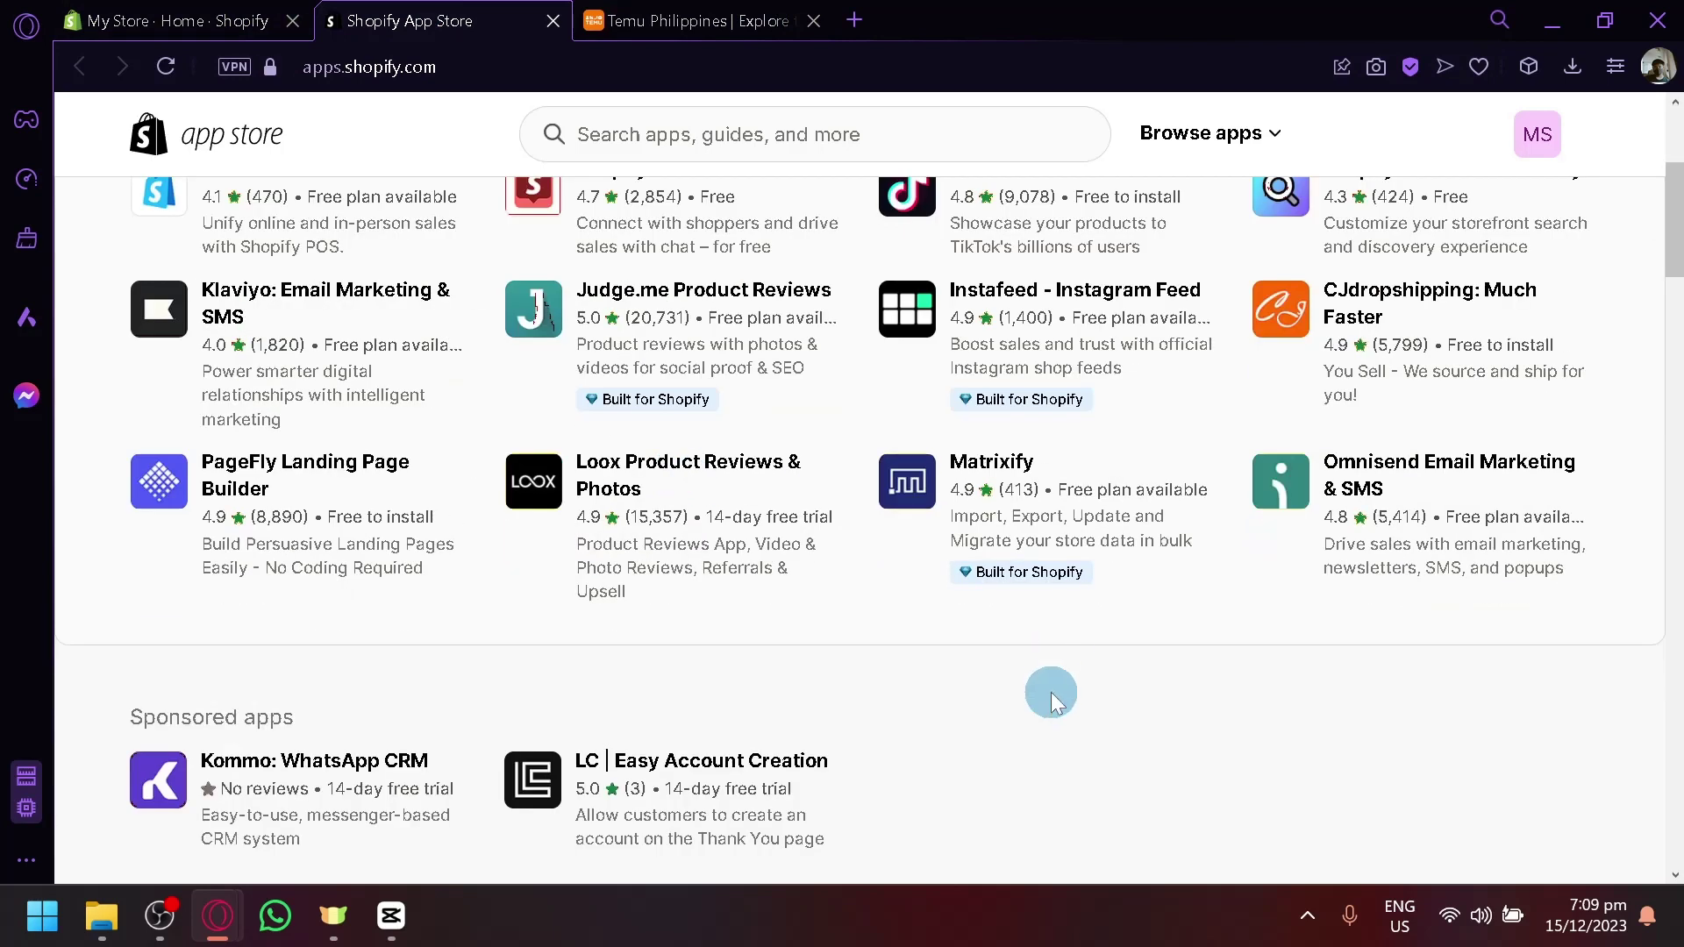
scroll(681, 481, "up", 5)
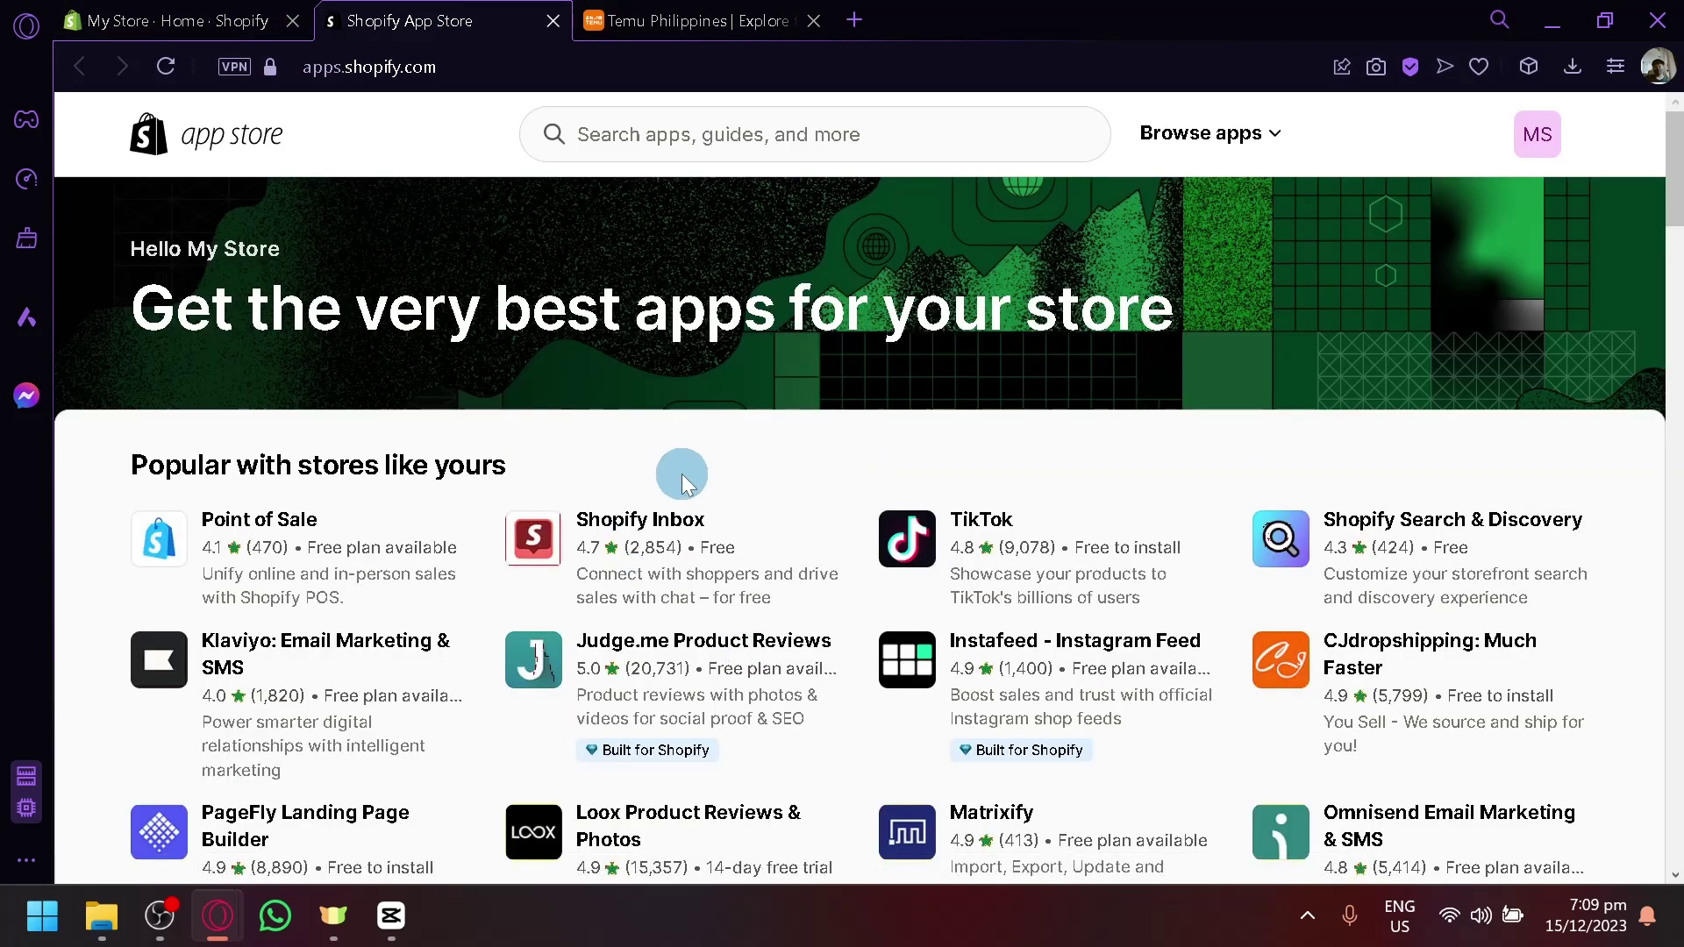
left_click(175, 19)
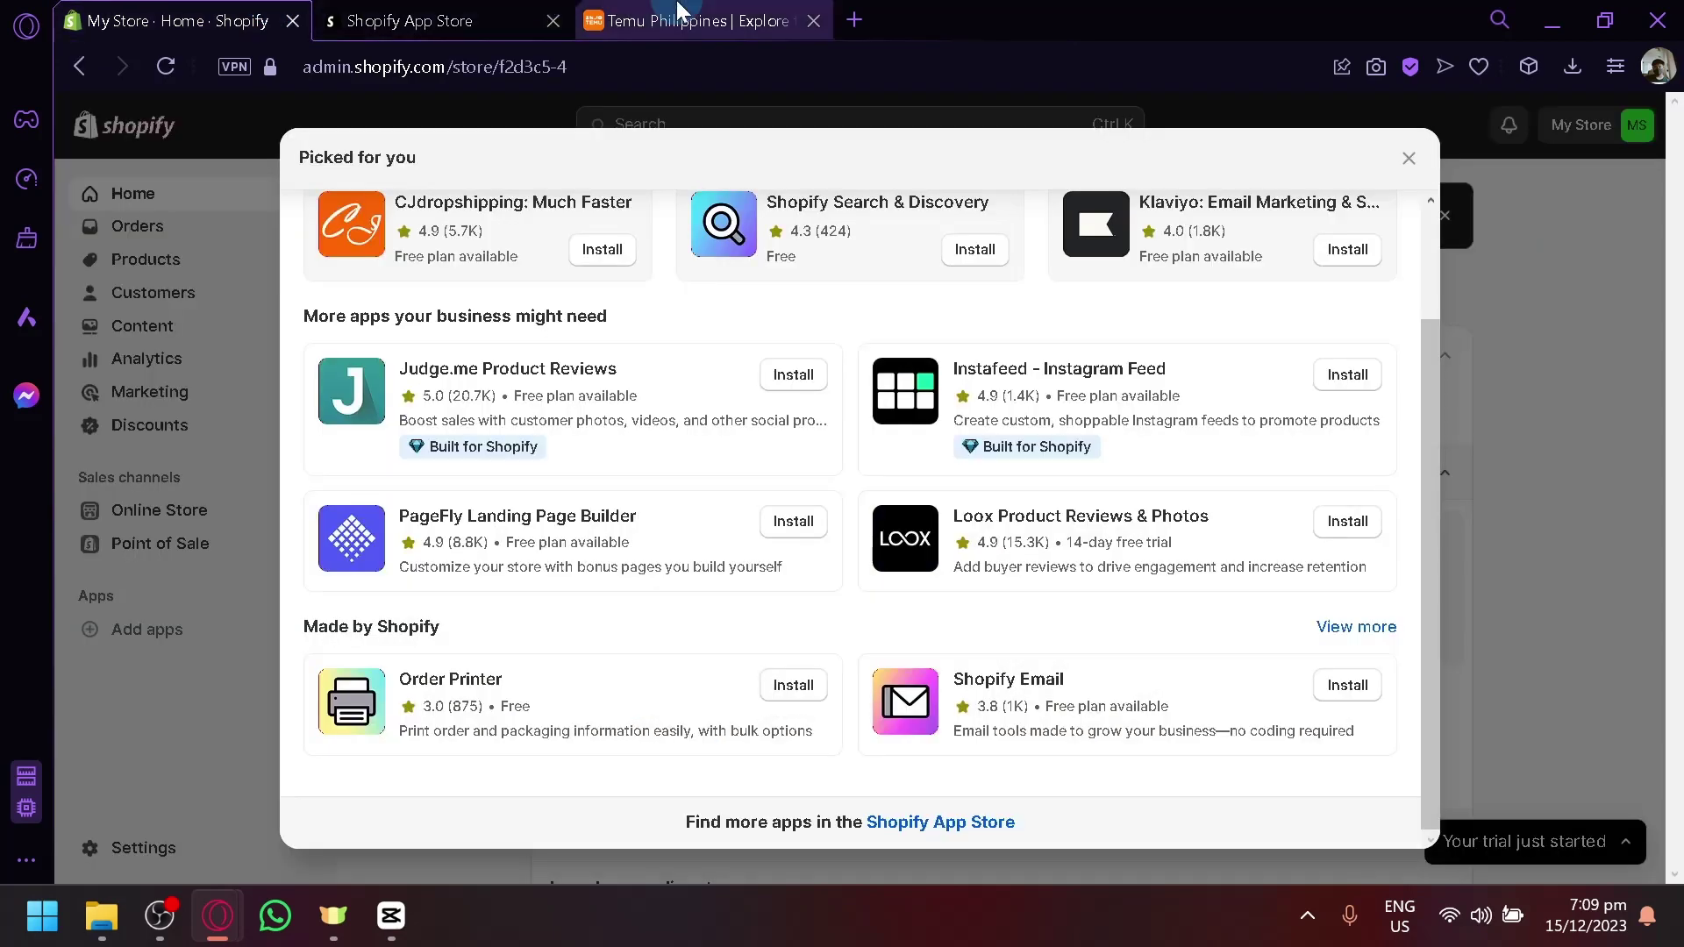
left_click(693, 19)
Search the Shopify App Store for 'temu' apps.
left_click(334, 13)
left_click(688, 135)
left_click_drag(712, 200, 1128, 131)
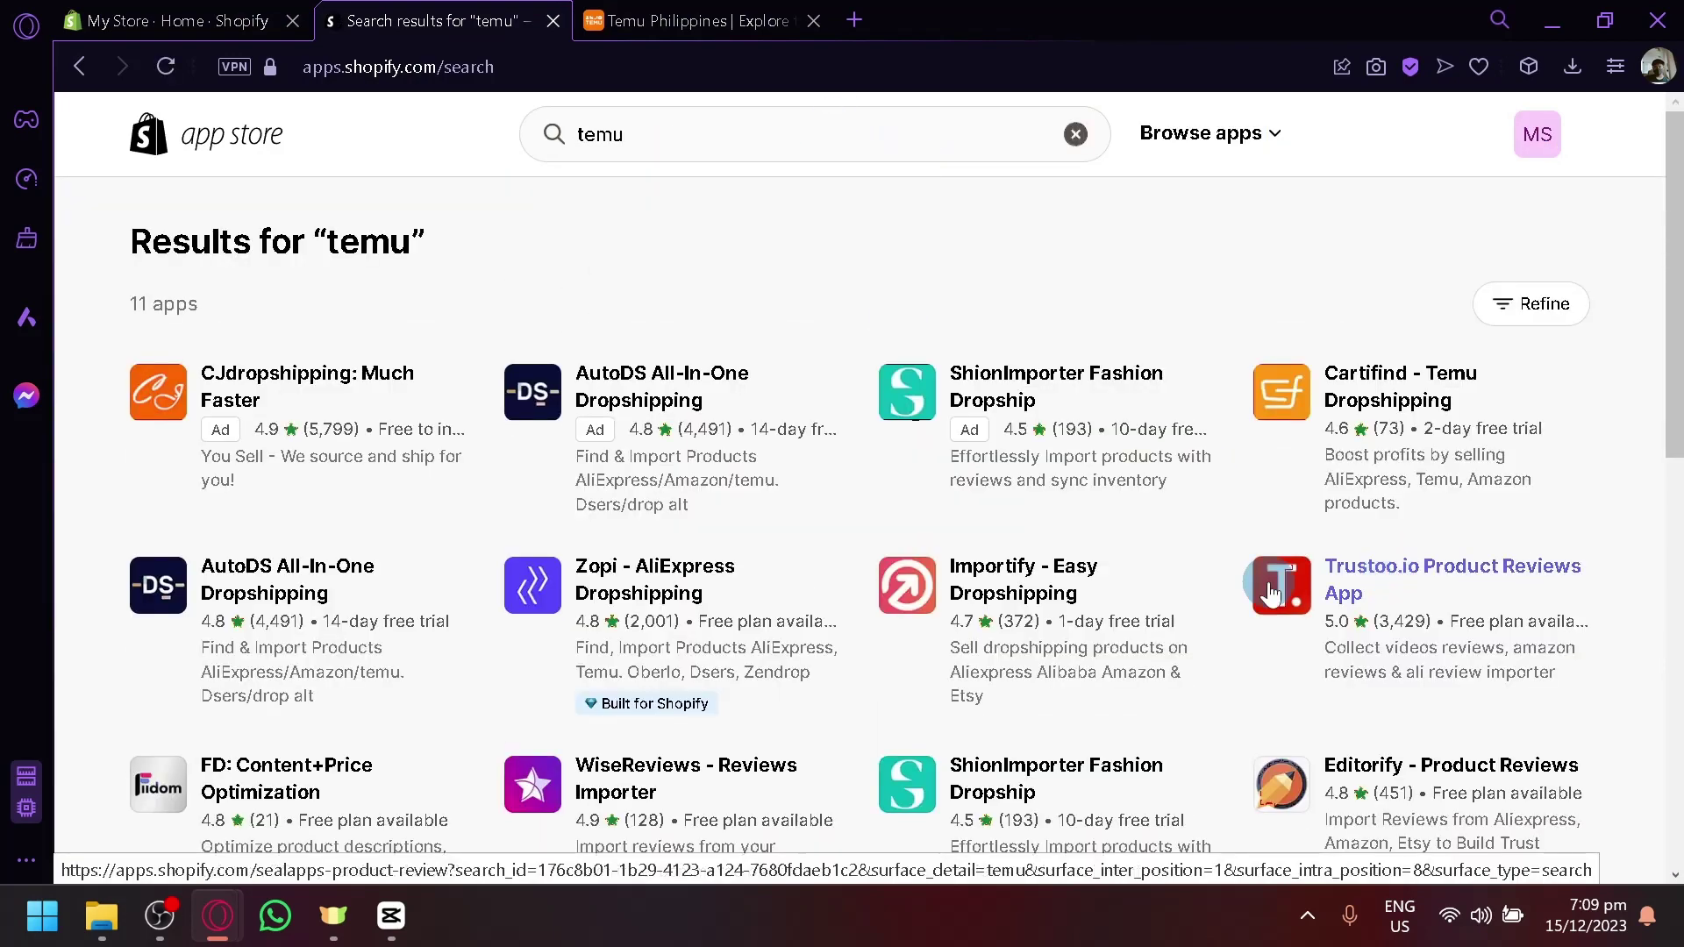
scroll(1123, 577, "down", 3)
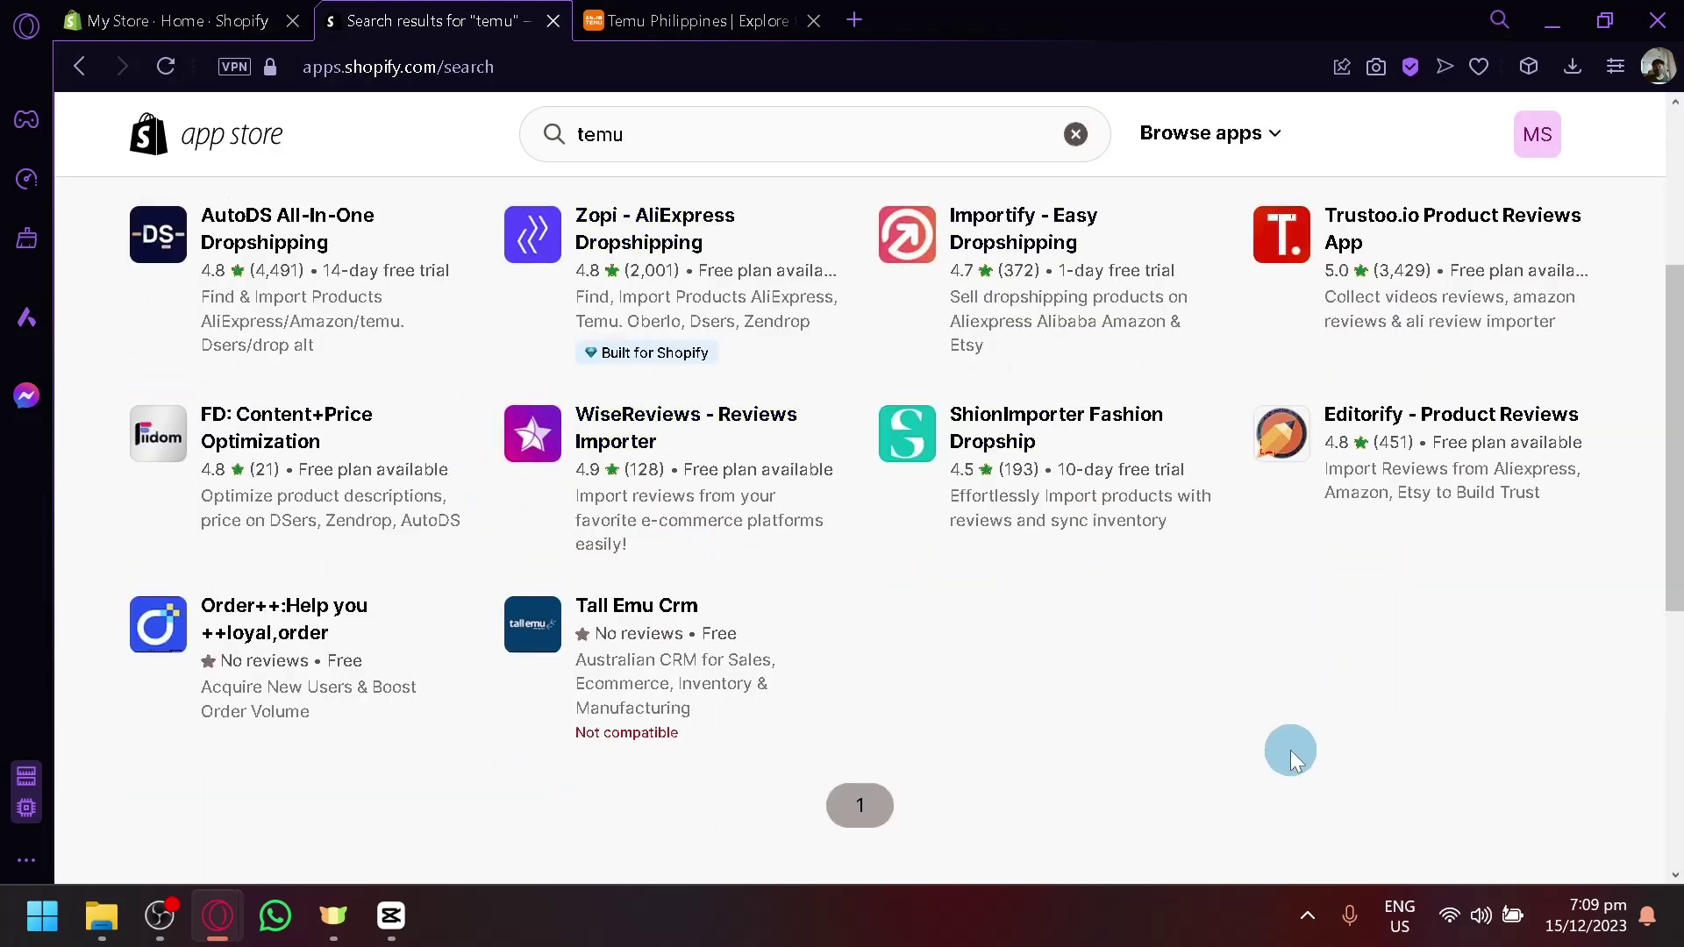
scroll(1289, 750, "up", 5)
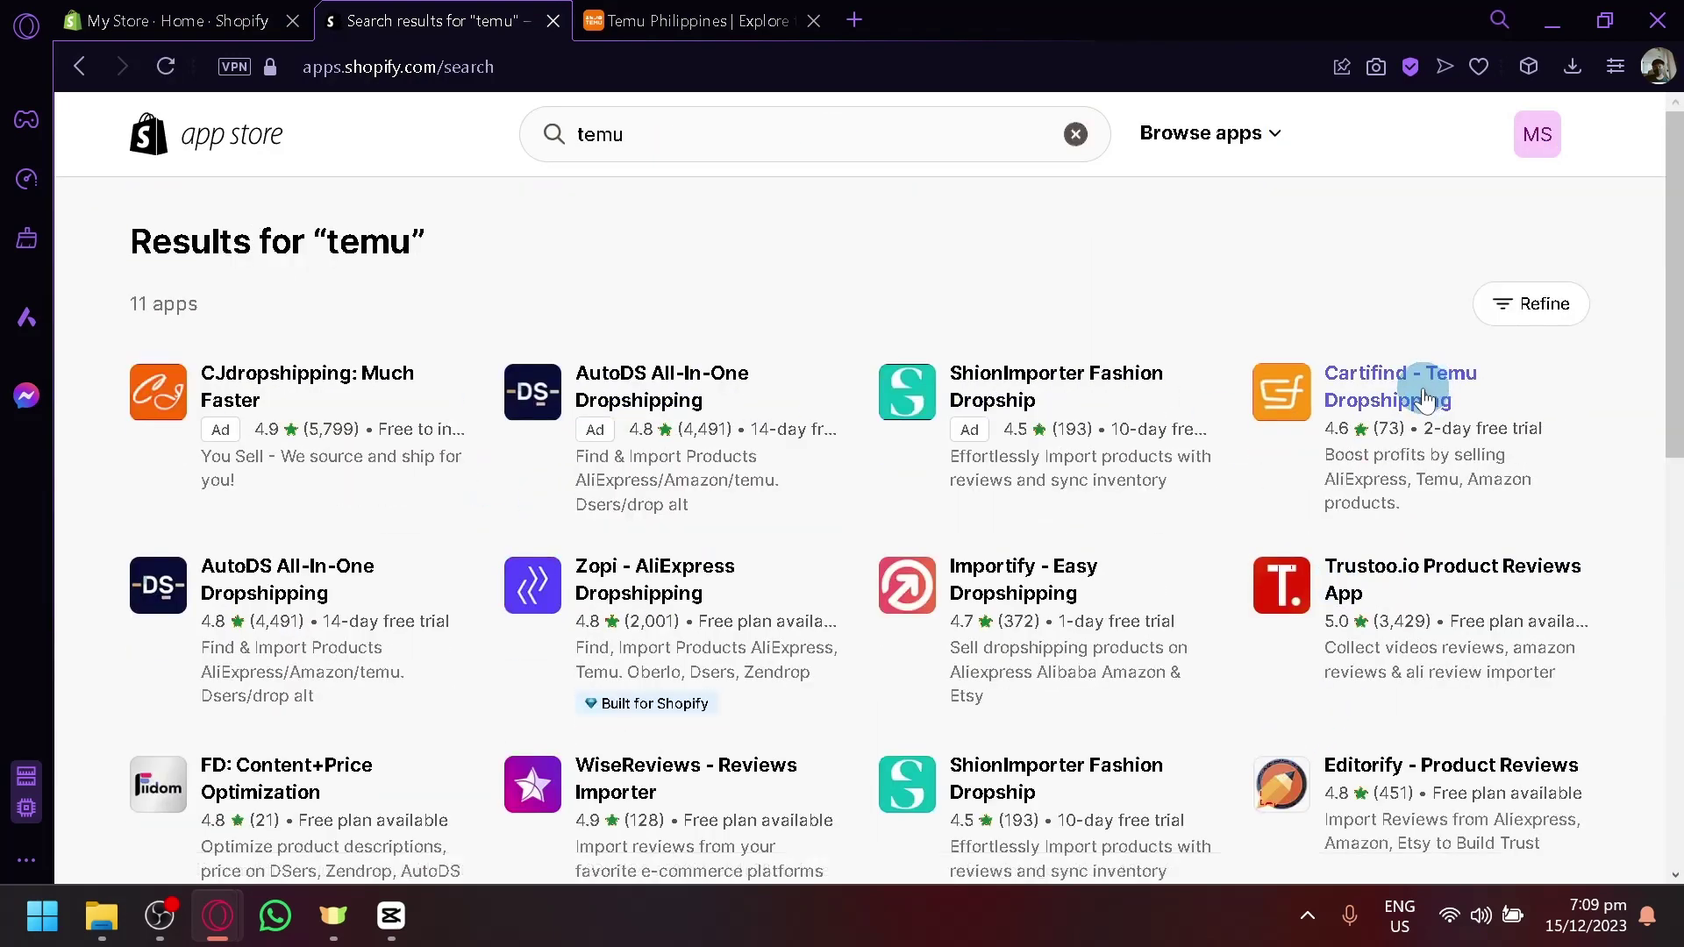
Review the Cartifind - Temu Dropshipping app page, noting its $9.95/month price.
left_click(1423, 395)
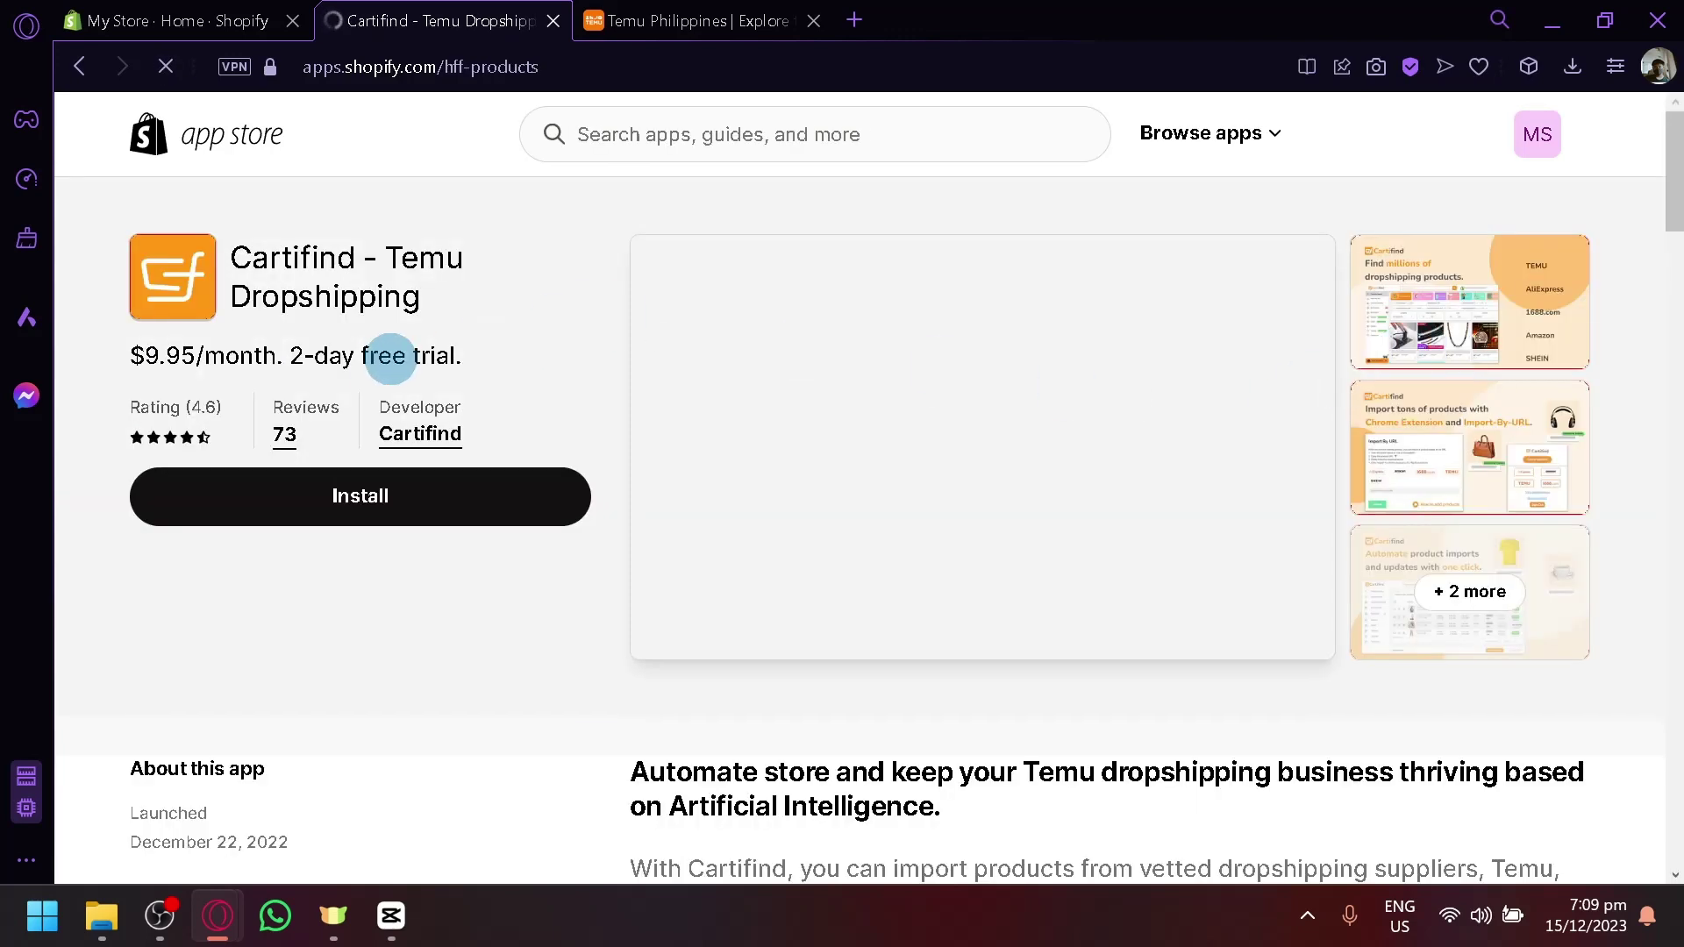
scroll(1340, 640, "down", 2)
scroll(1380, 655, "down", 2)
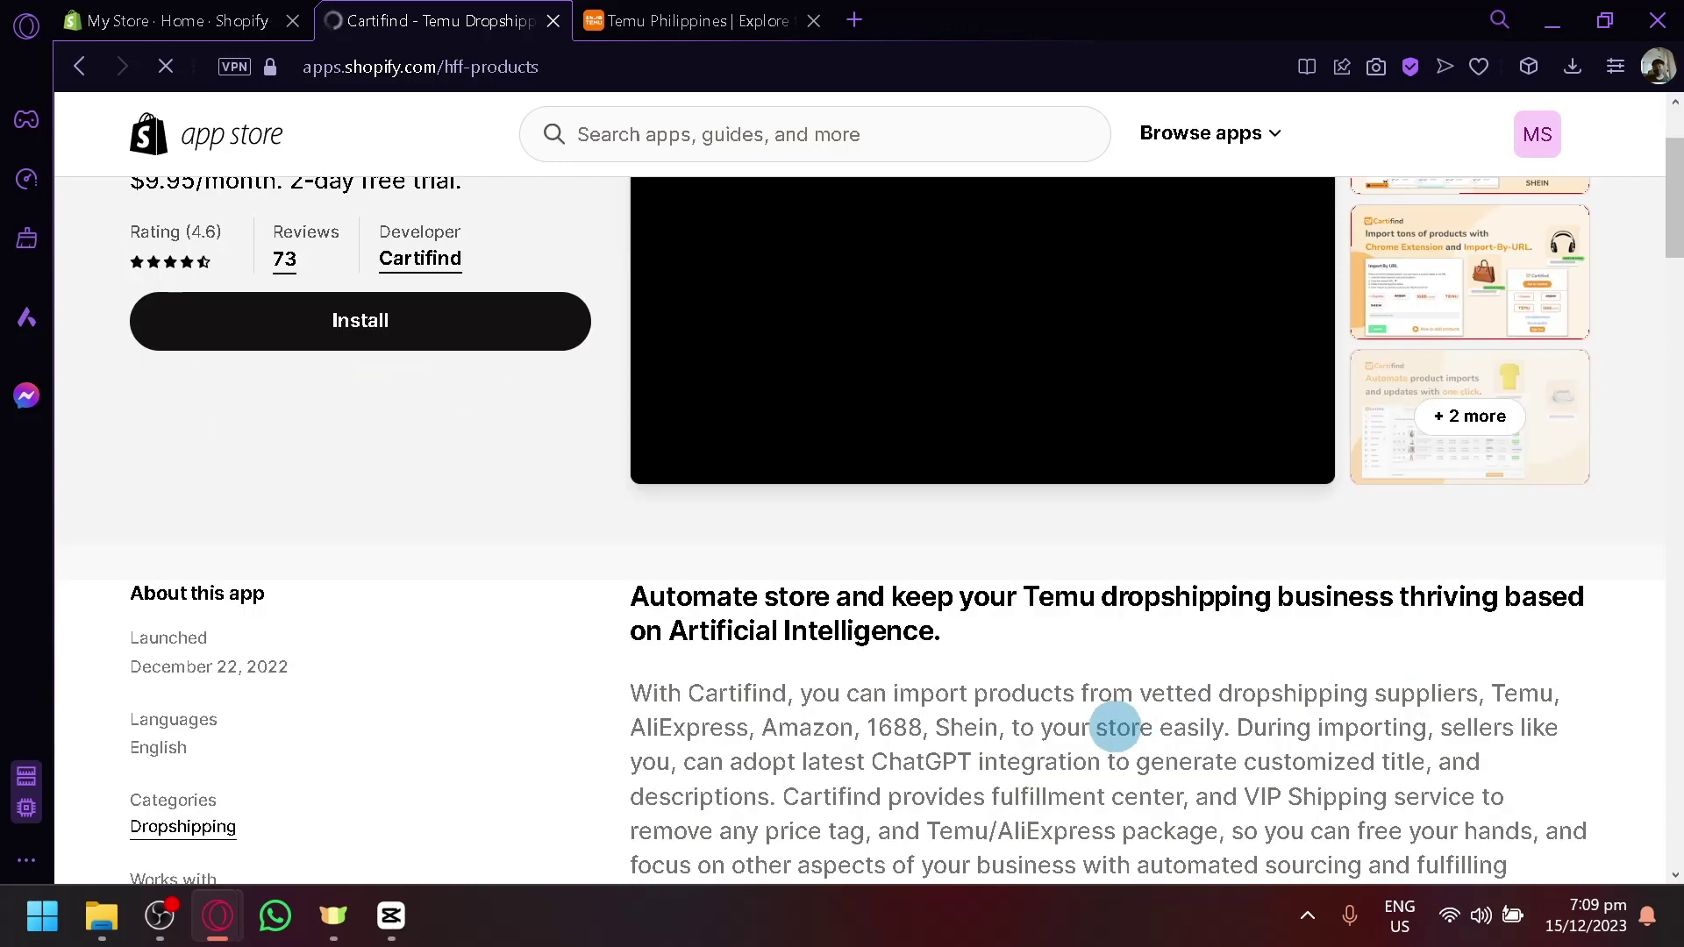
scroll(1097, 701, "down", 2)
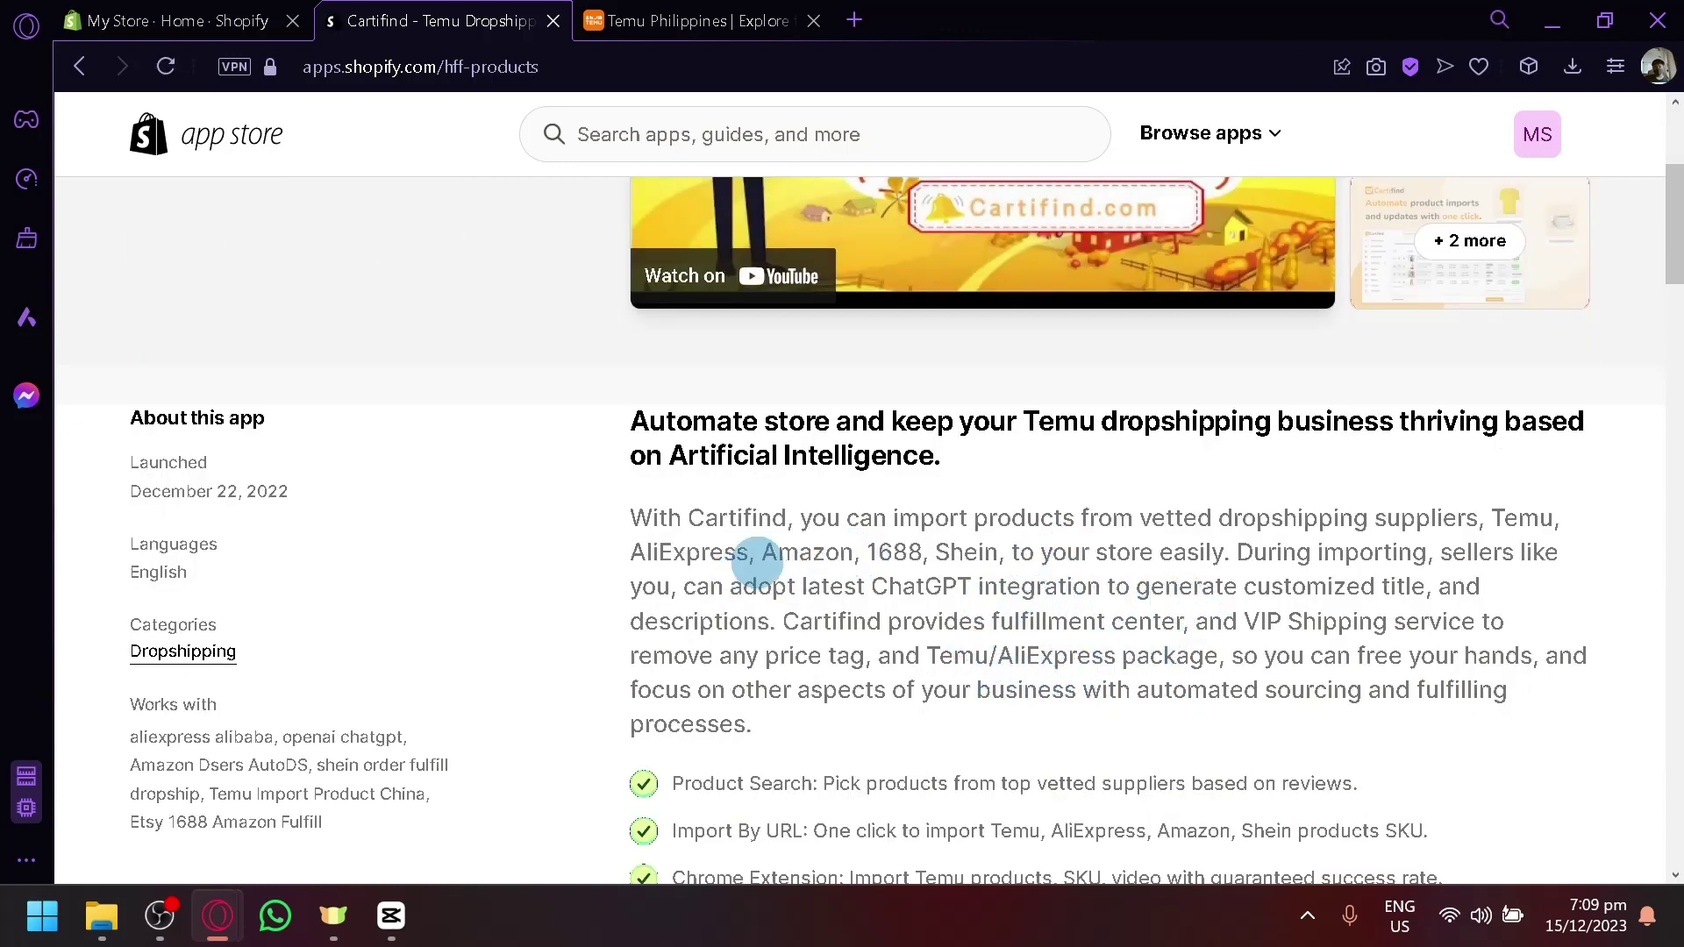
scroll(864, 586, "up", 4)
scroll(1090, 695, "down", 2)
scroll(1079, 702, "up", 2)
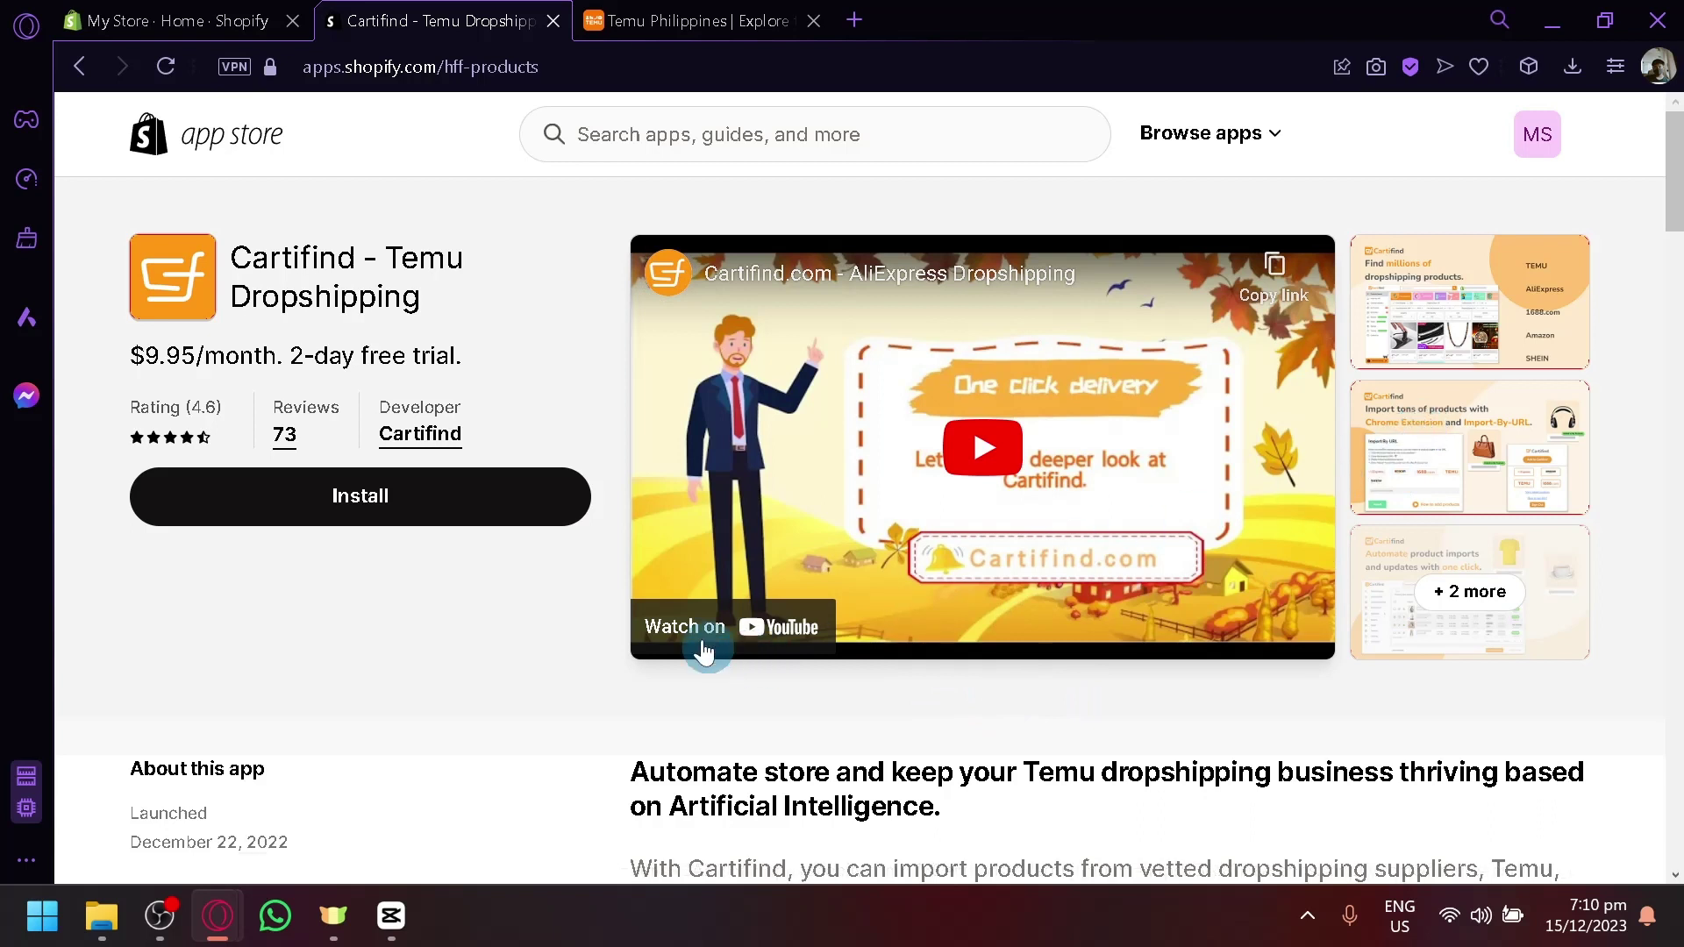
left_click_drag(136, 352, 248, 356)
left_click(262, 367)
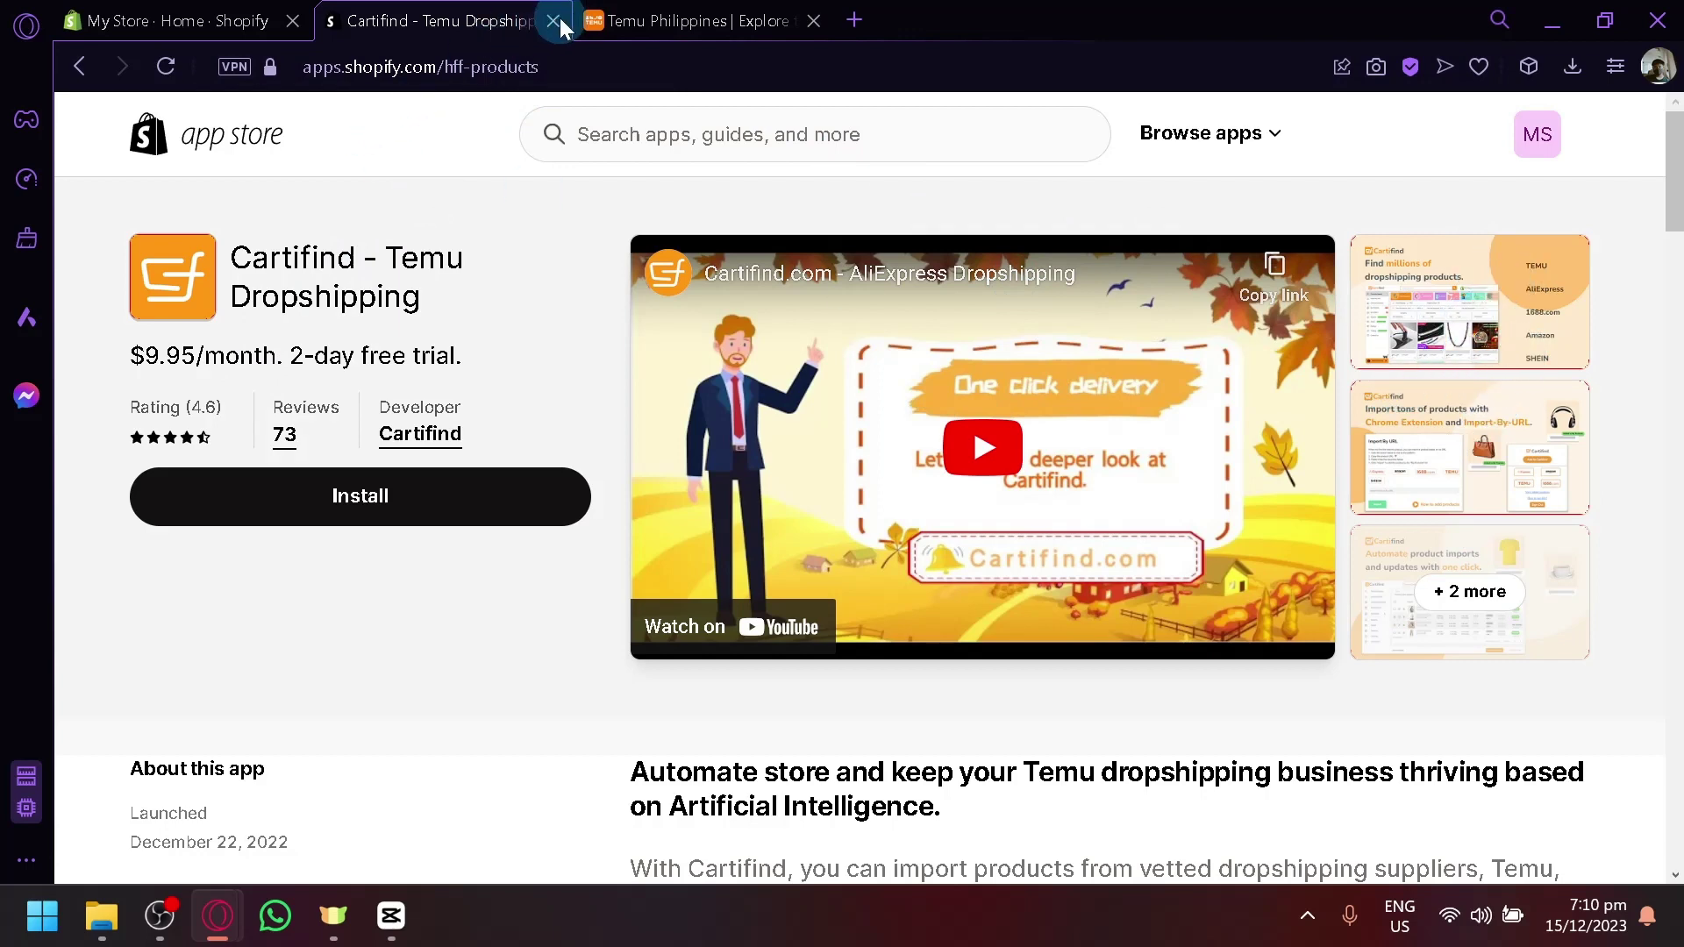
Close the Cartifind tab and dismiss the Picked for you apps dialog.
key("ctrl+w")
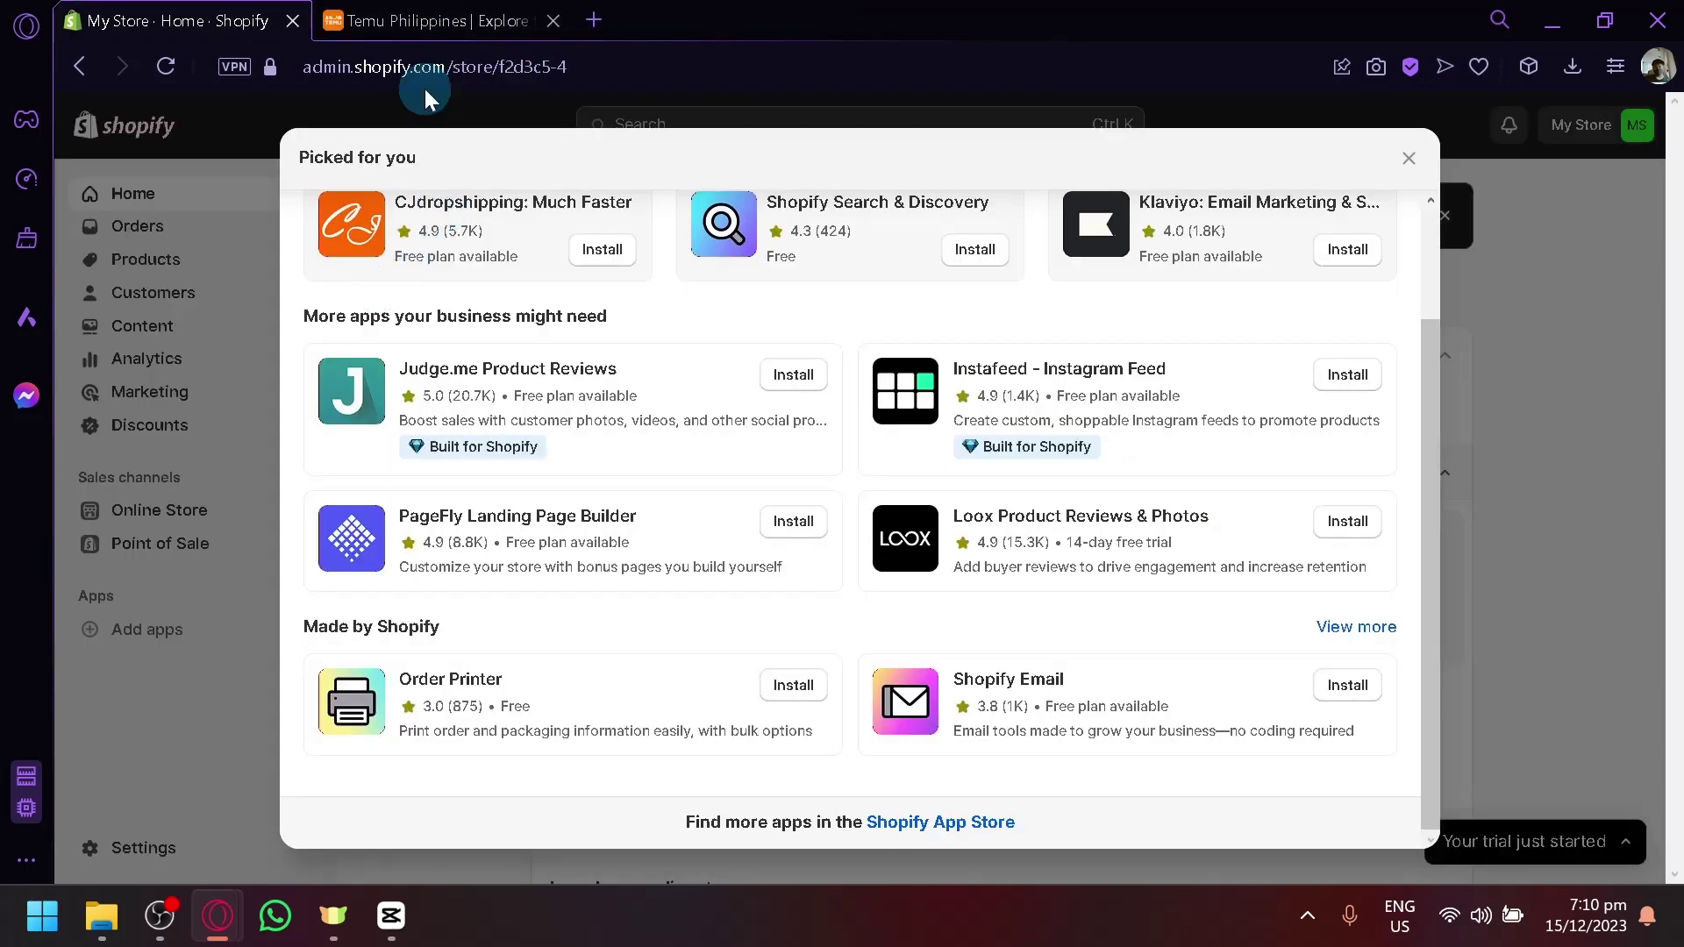
left_click(1415, 158)
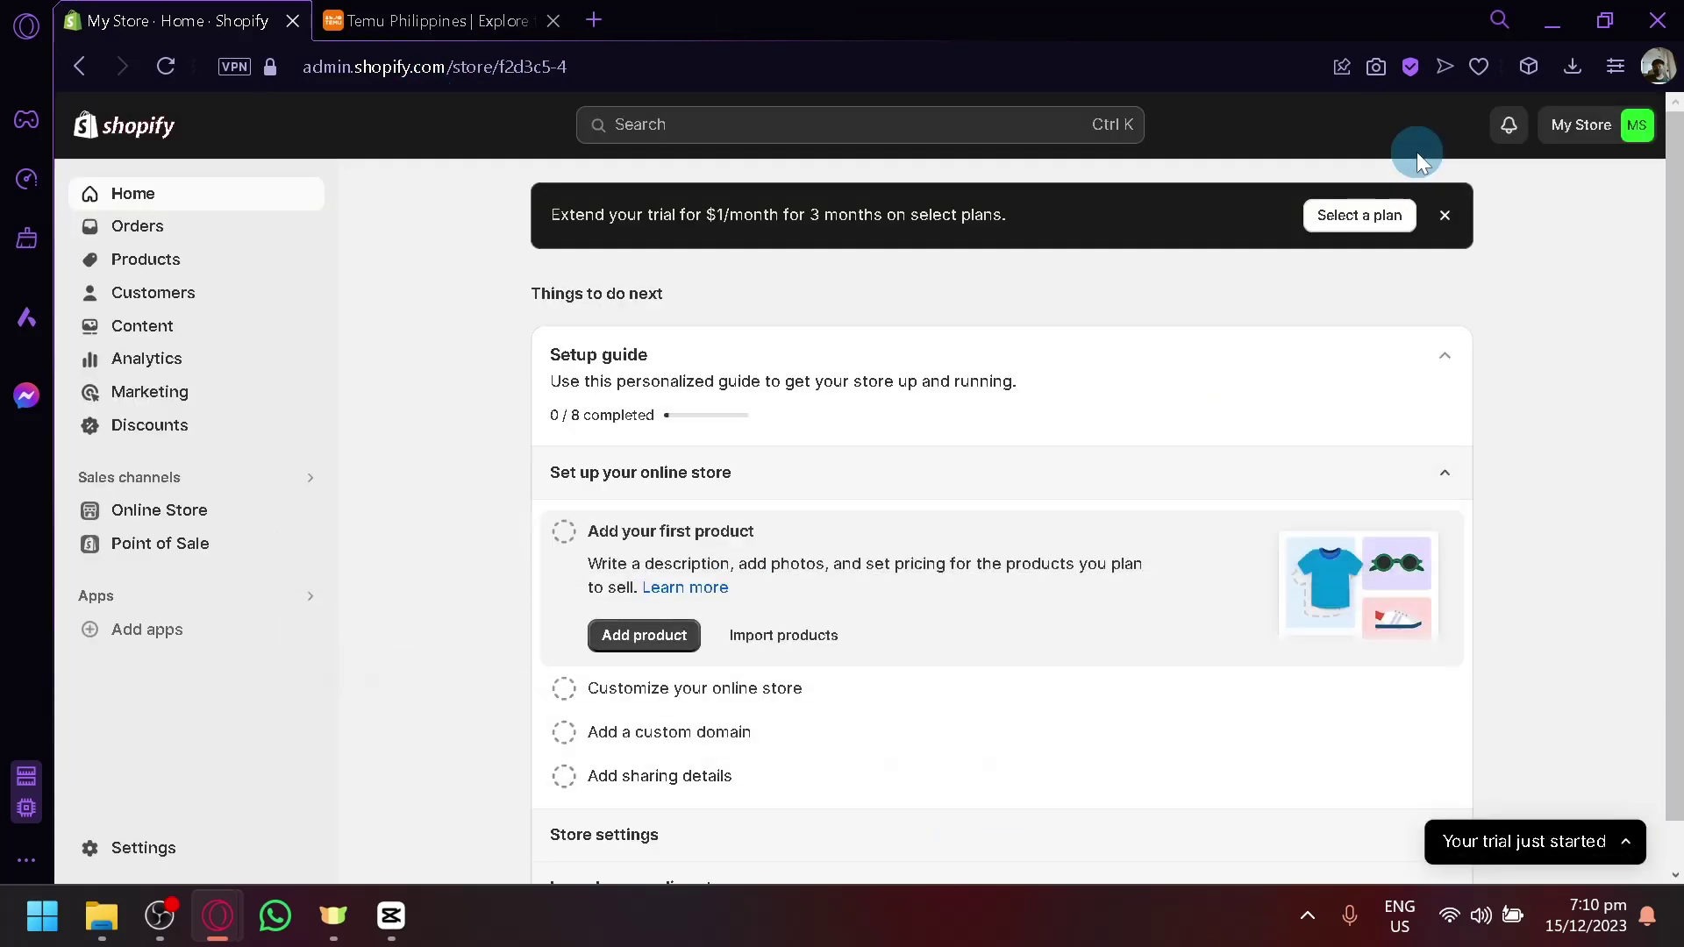
left_click(438, 379)
View the Dawn theme under Online Store, then go to the empty Products page.
left_click(201, 527)
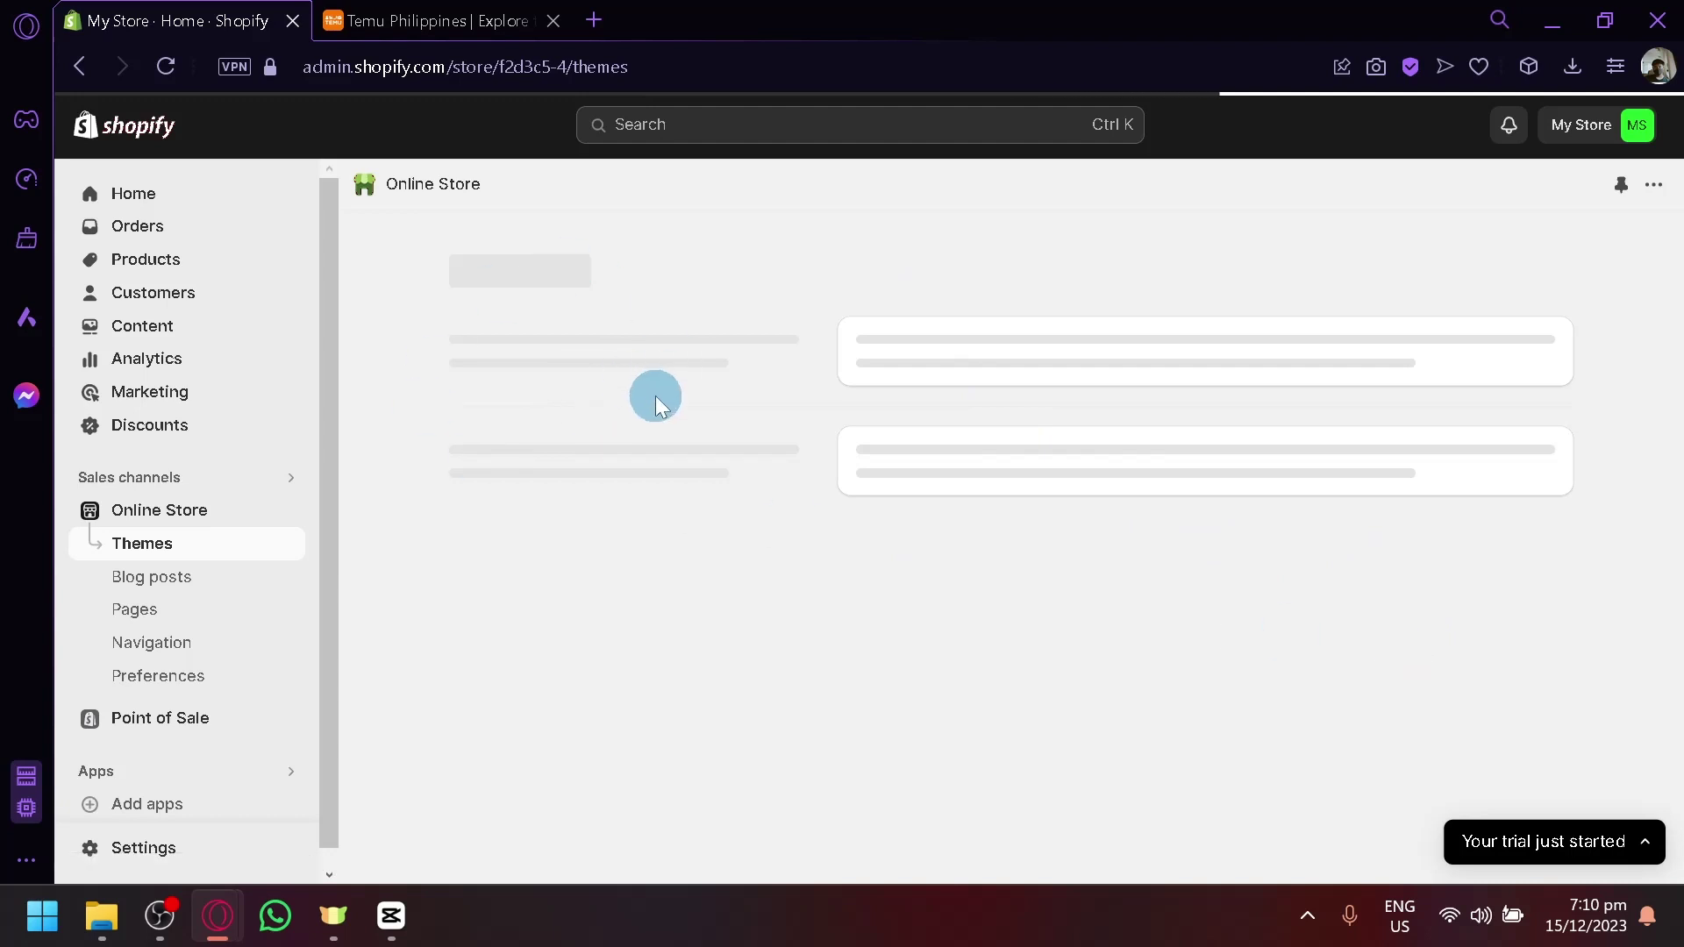
scroll(895, 726, "down", 2)
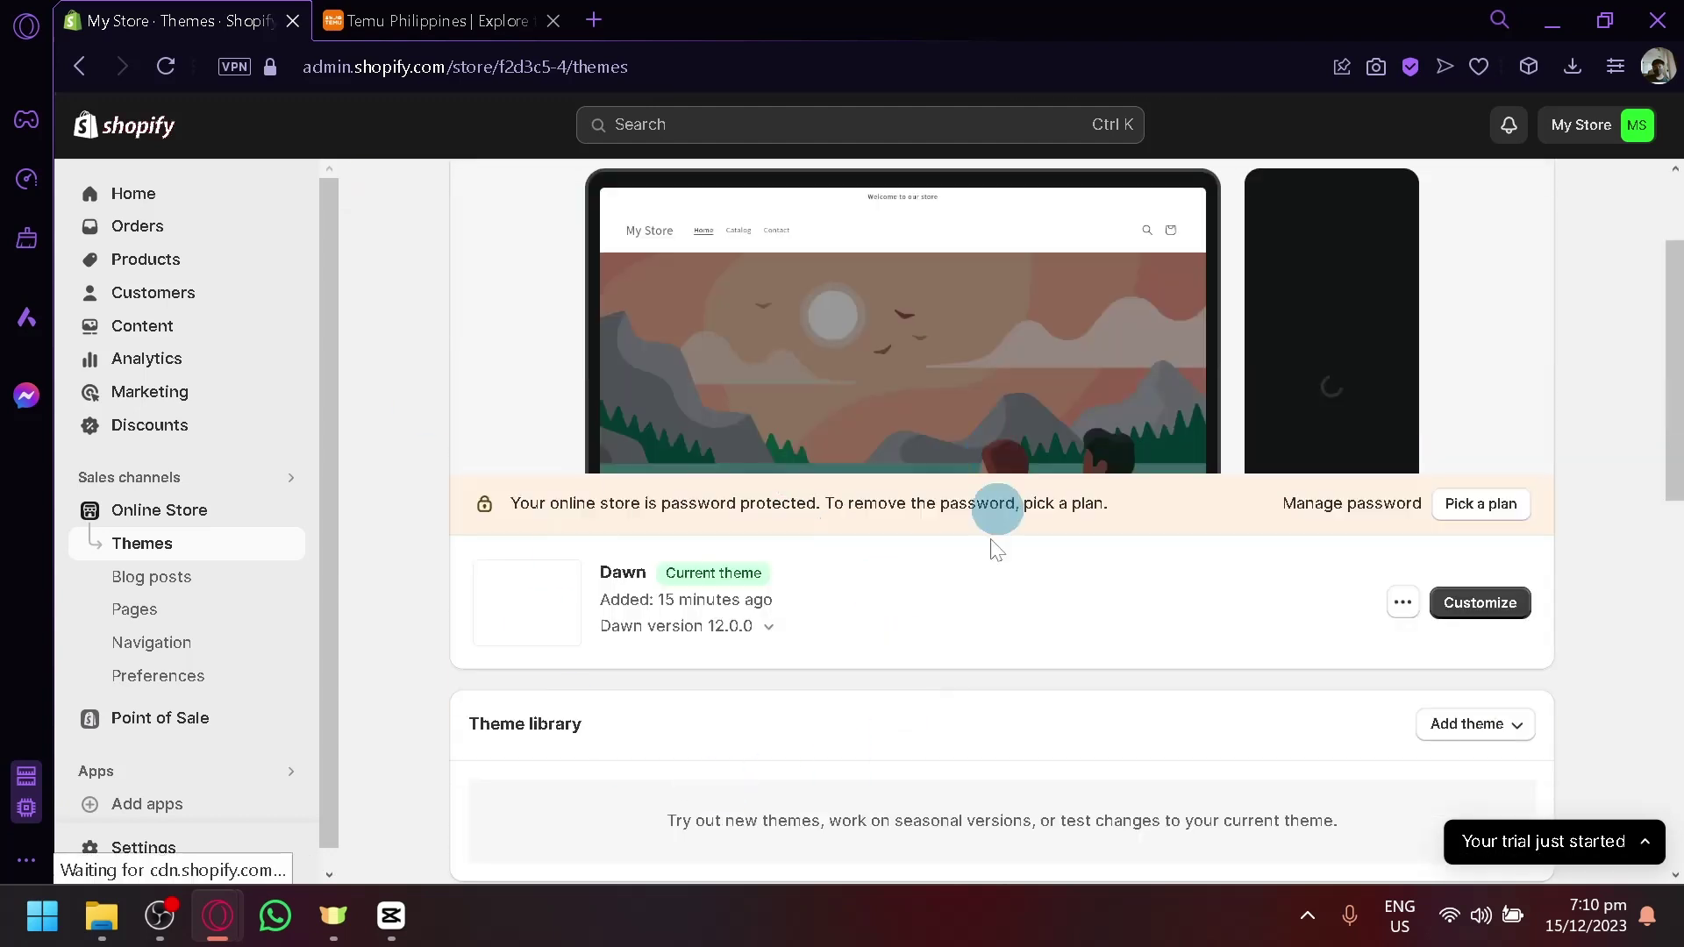
scroll(965, 588, "up", 2)
scroll(965, 614, "down", 2)
scroll(1003, 645, "up", 2)
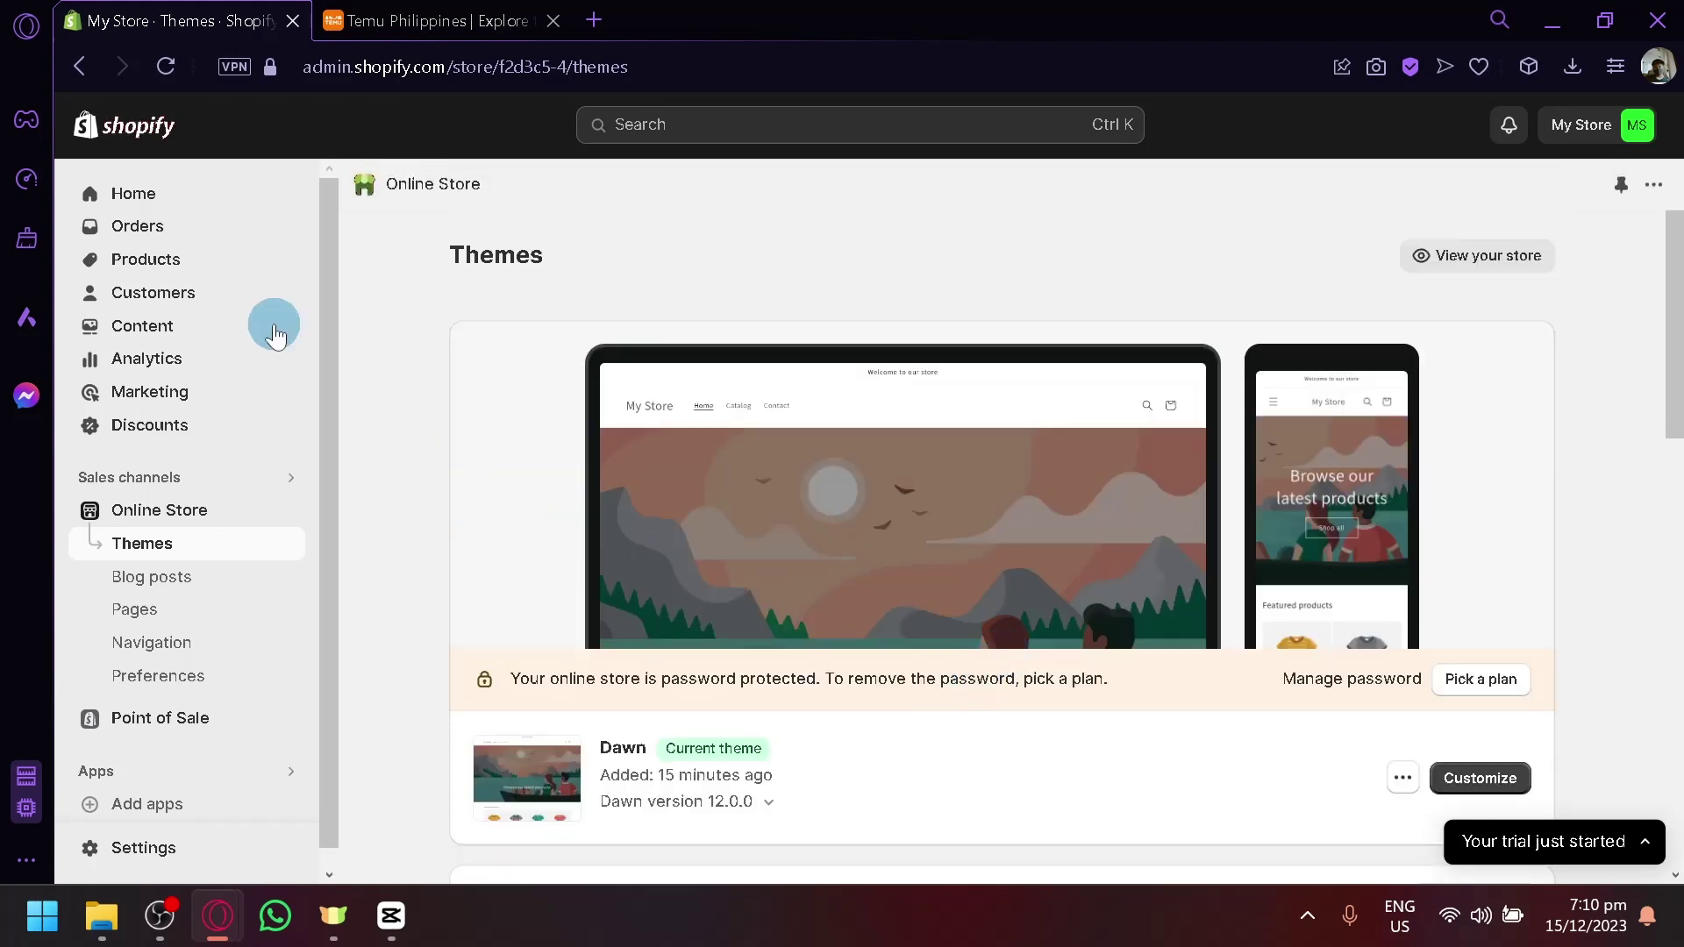
left_click(155, 263)
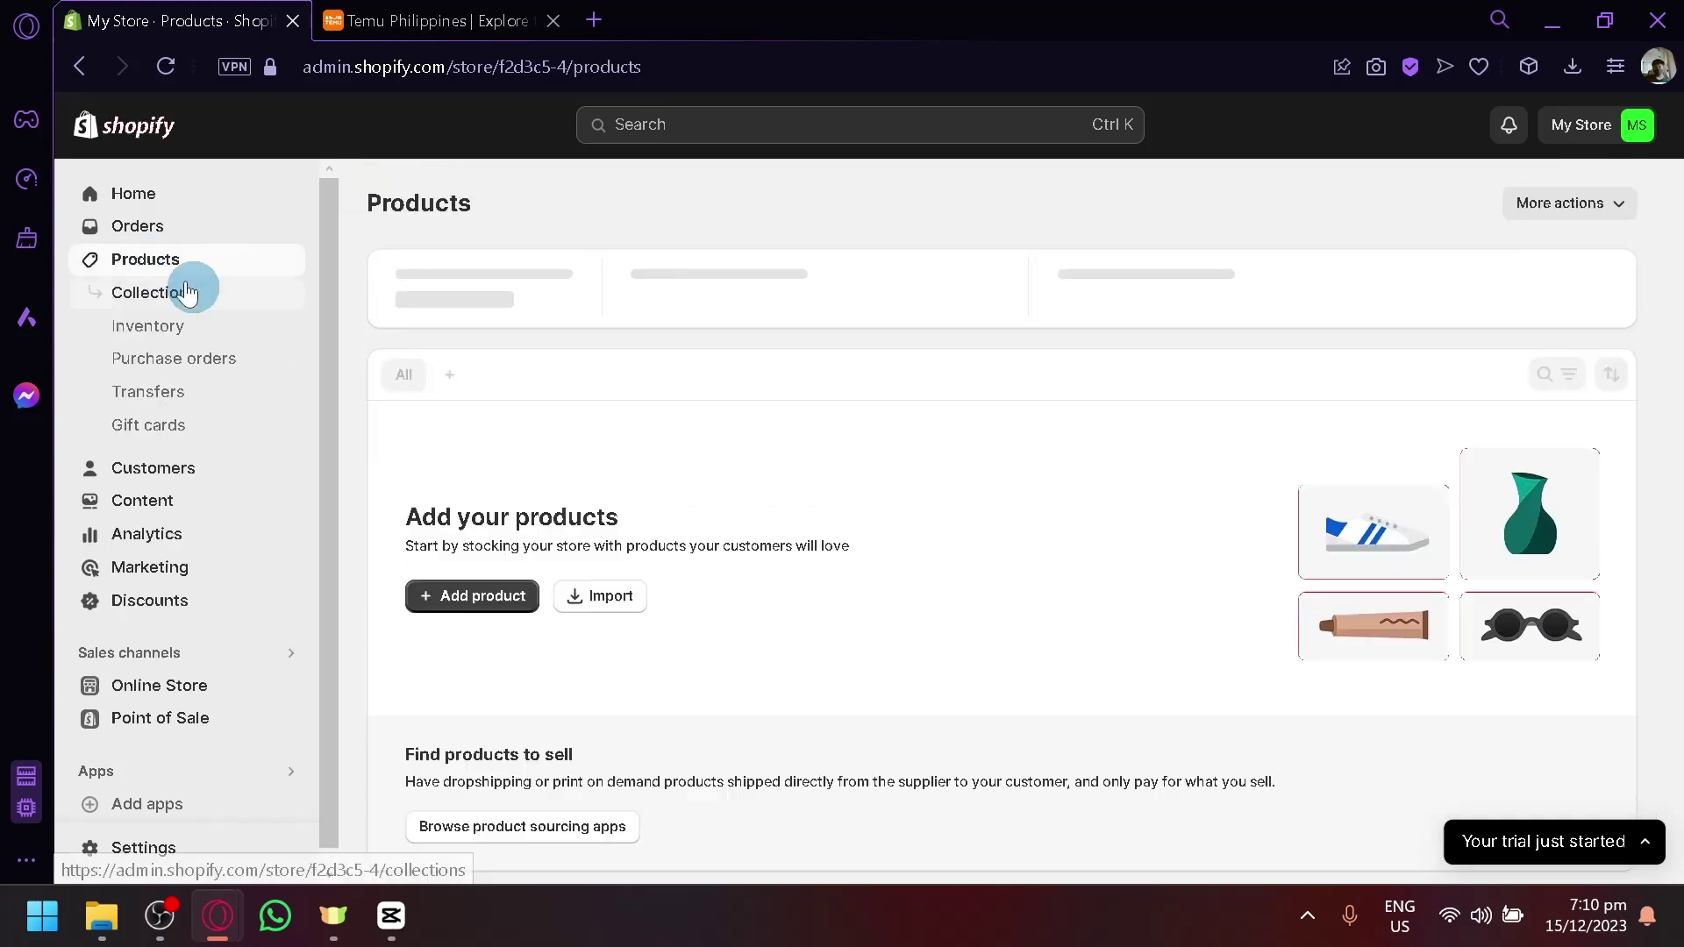
left_click(724, 471)
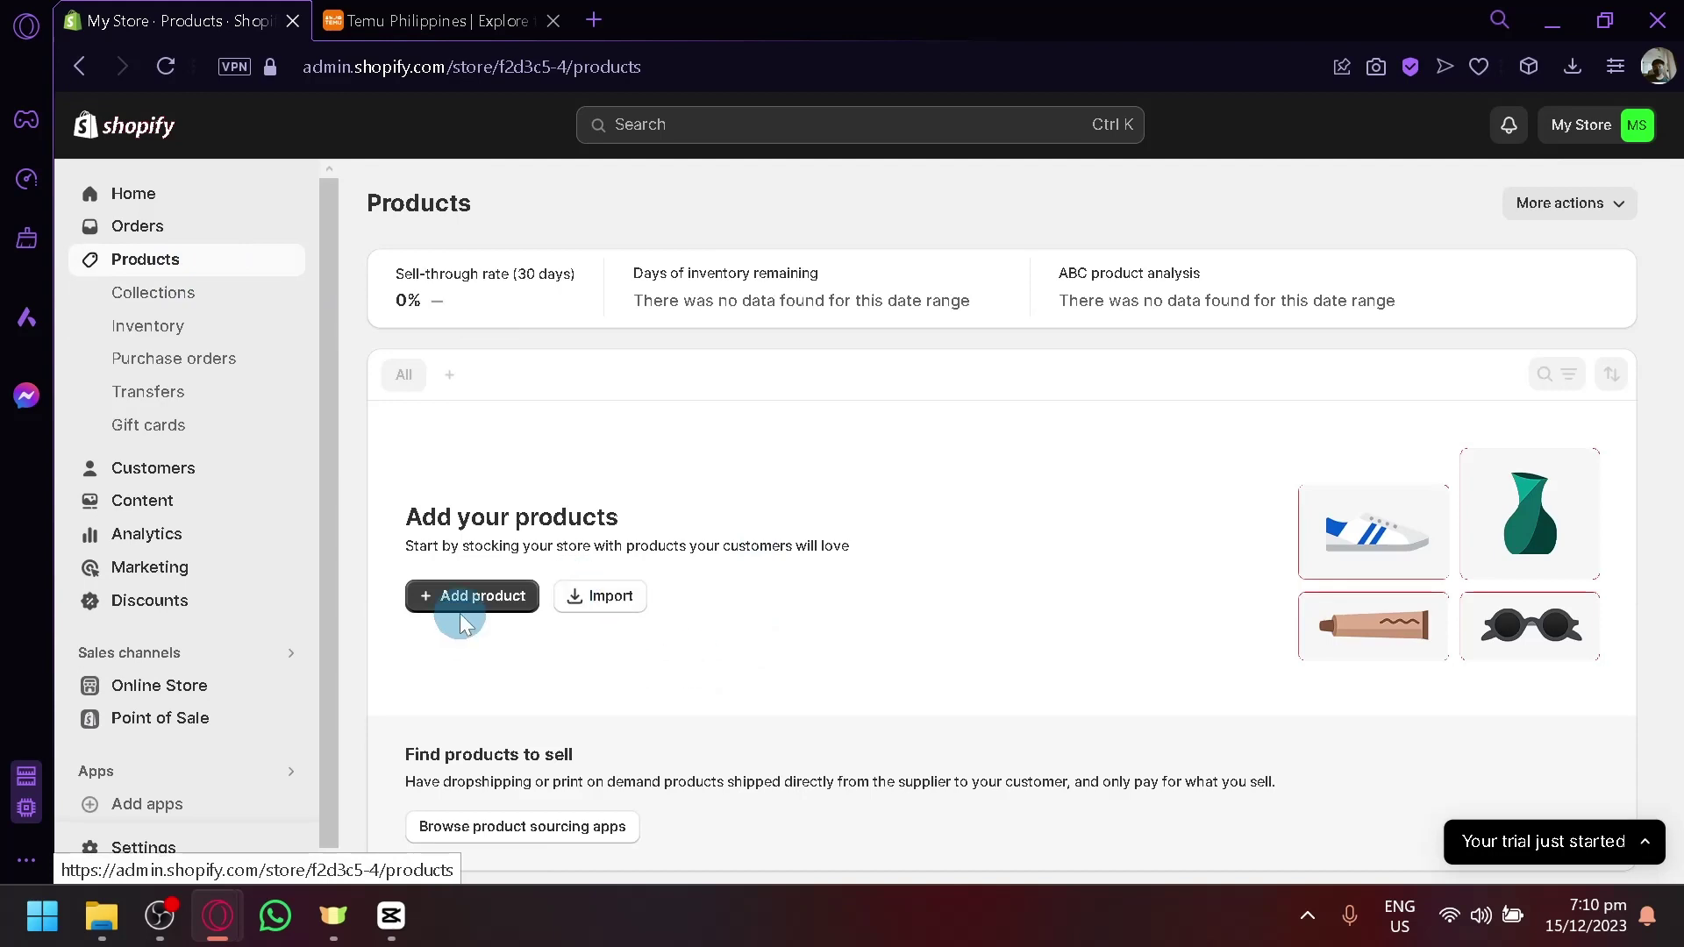
Browse the Temu storefront grid for the wireless charging light.
left_click(460, 14)
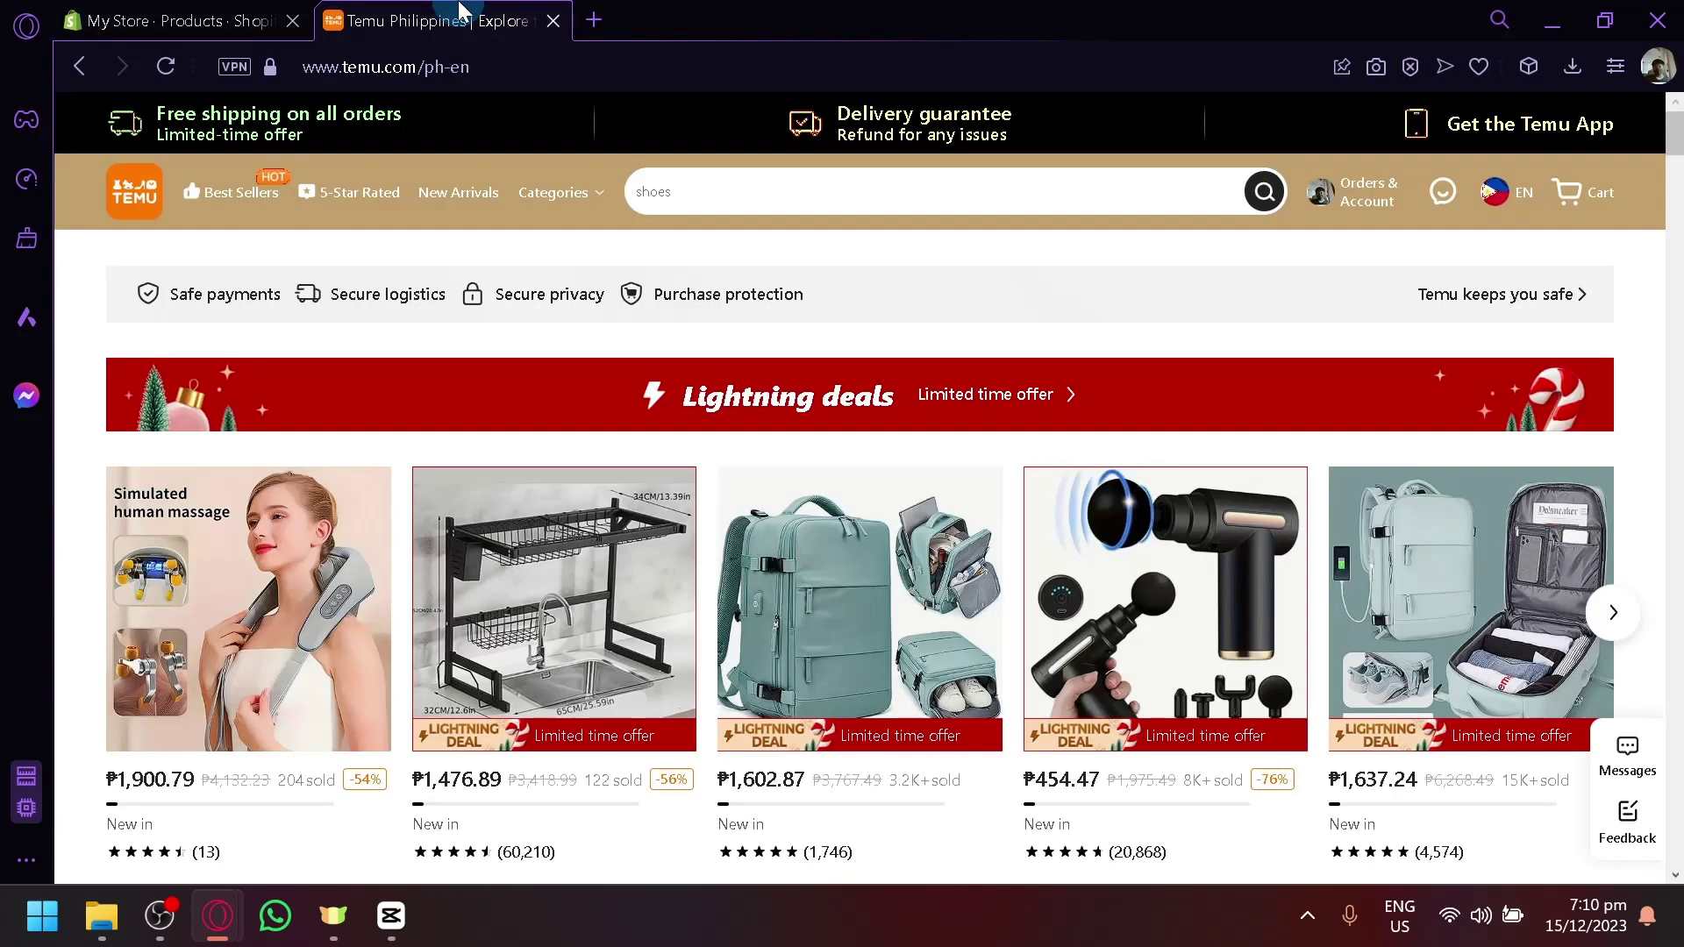
scroll(1367, 356, "down", 3)
scroll(1366, 356, "down", 15)
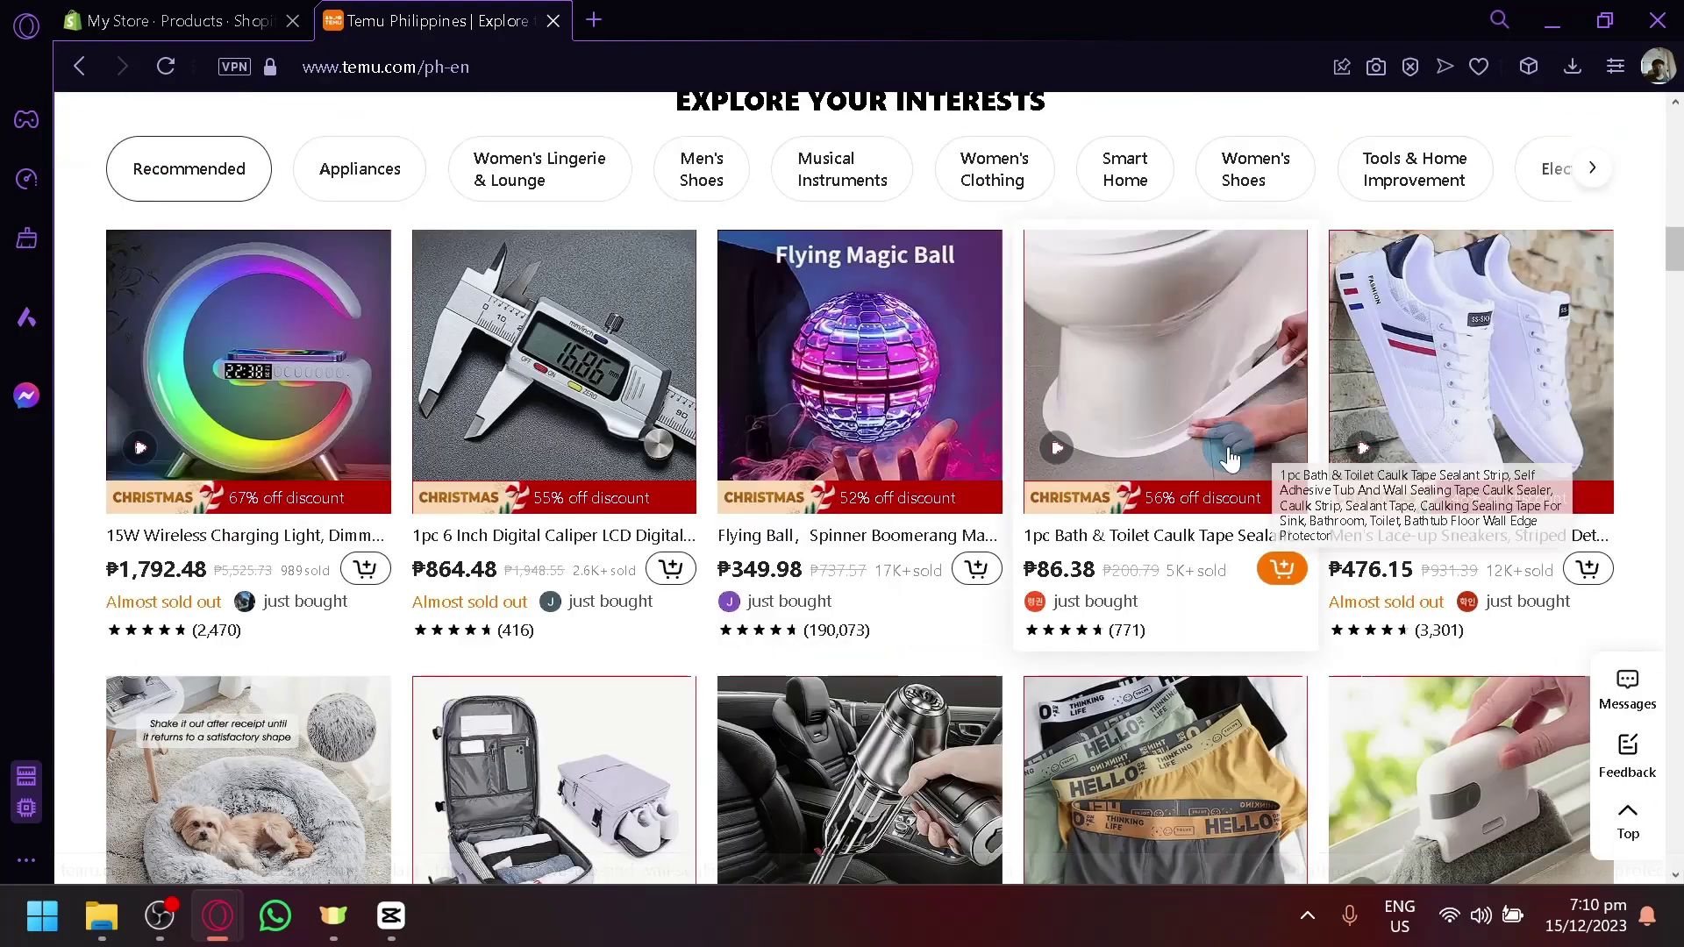
scroll(1211, 465, "down", 2)
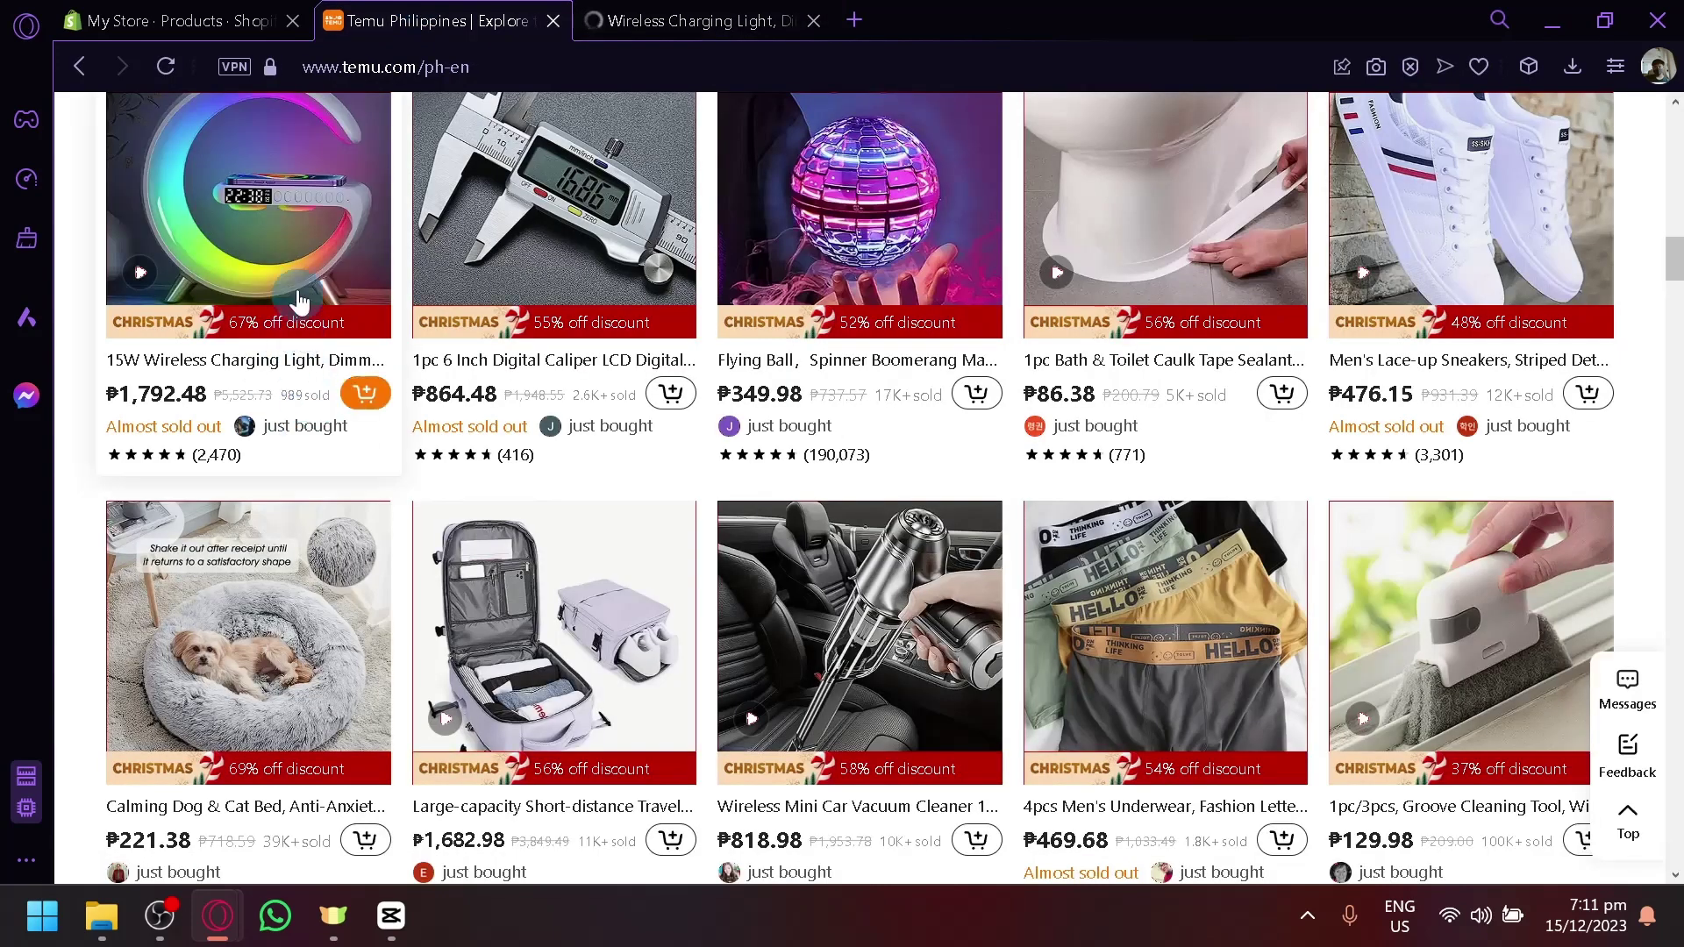
Review the 15W Wireless Charging Light's ABS/white and ABS/black options and buyer reviews.
left_click(702, 19)
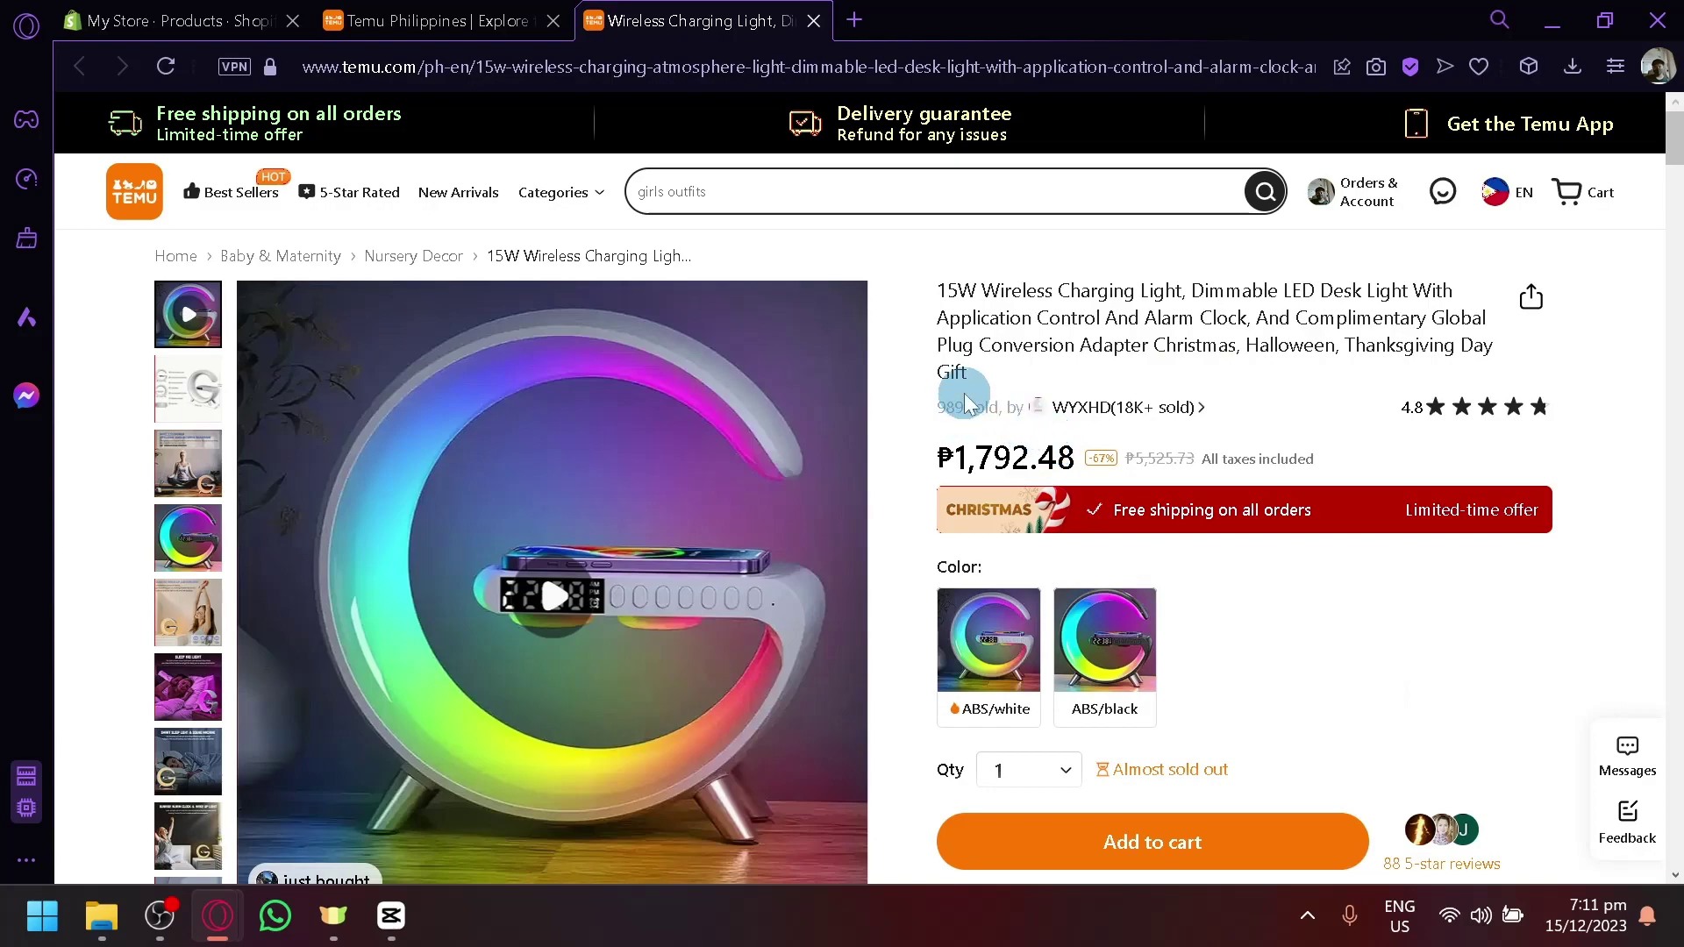
scroll(965, 399, "down", 10)
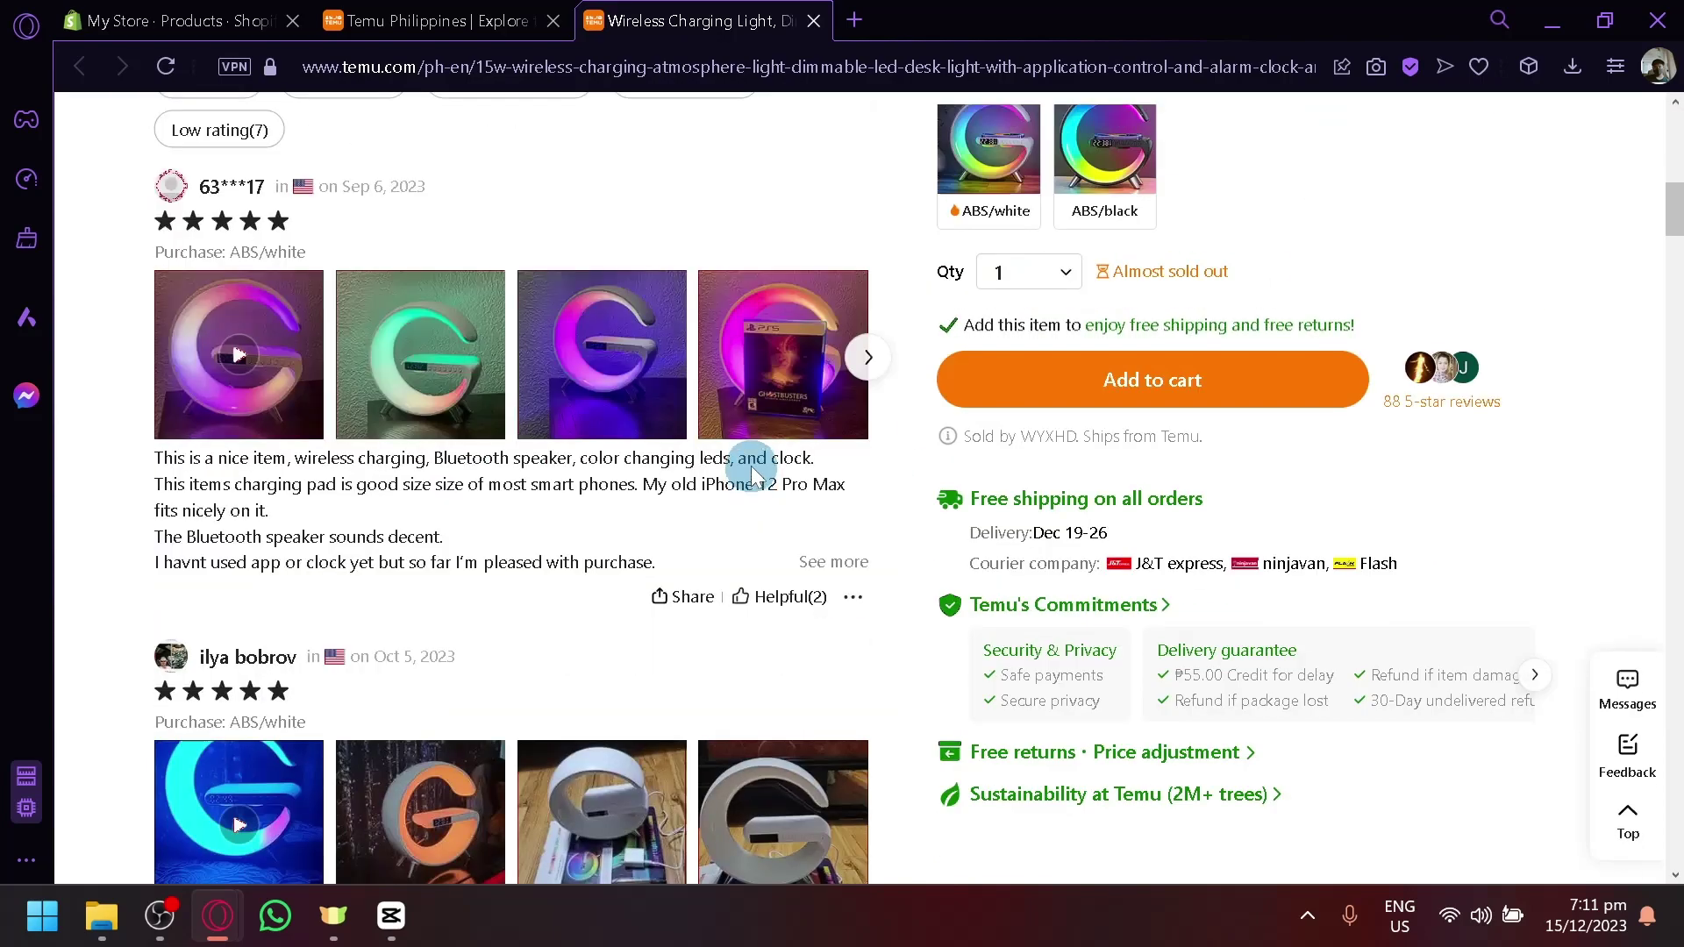
scroll(751, 465, "up", 8)
scroll(752, 457, "down", 9)
scroll(751, 459, "up", 12)
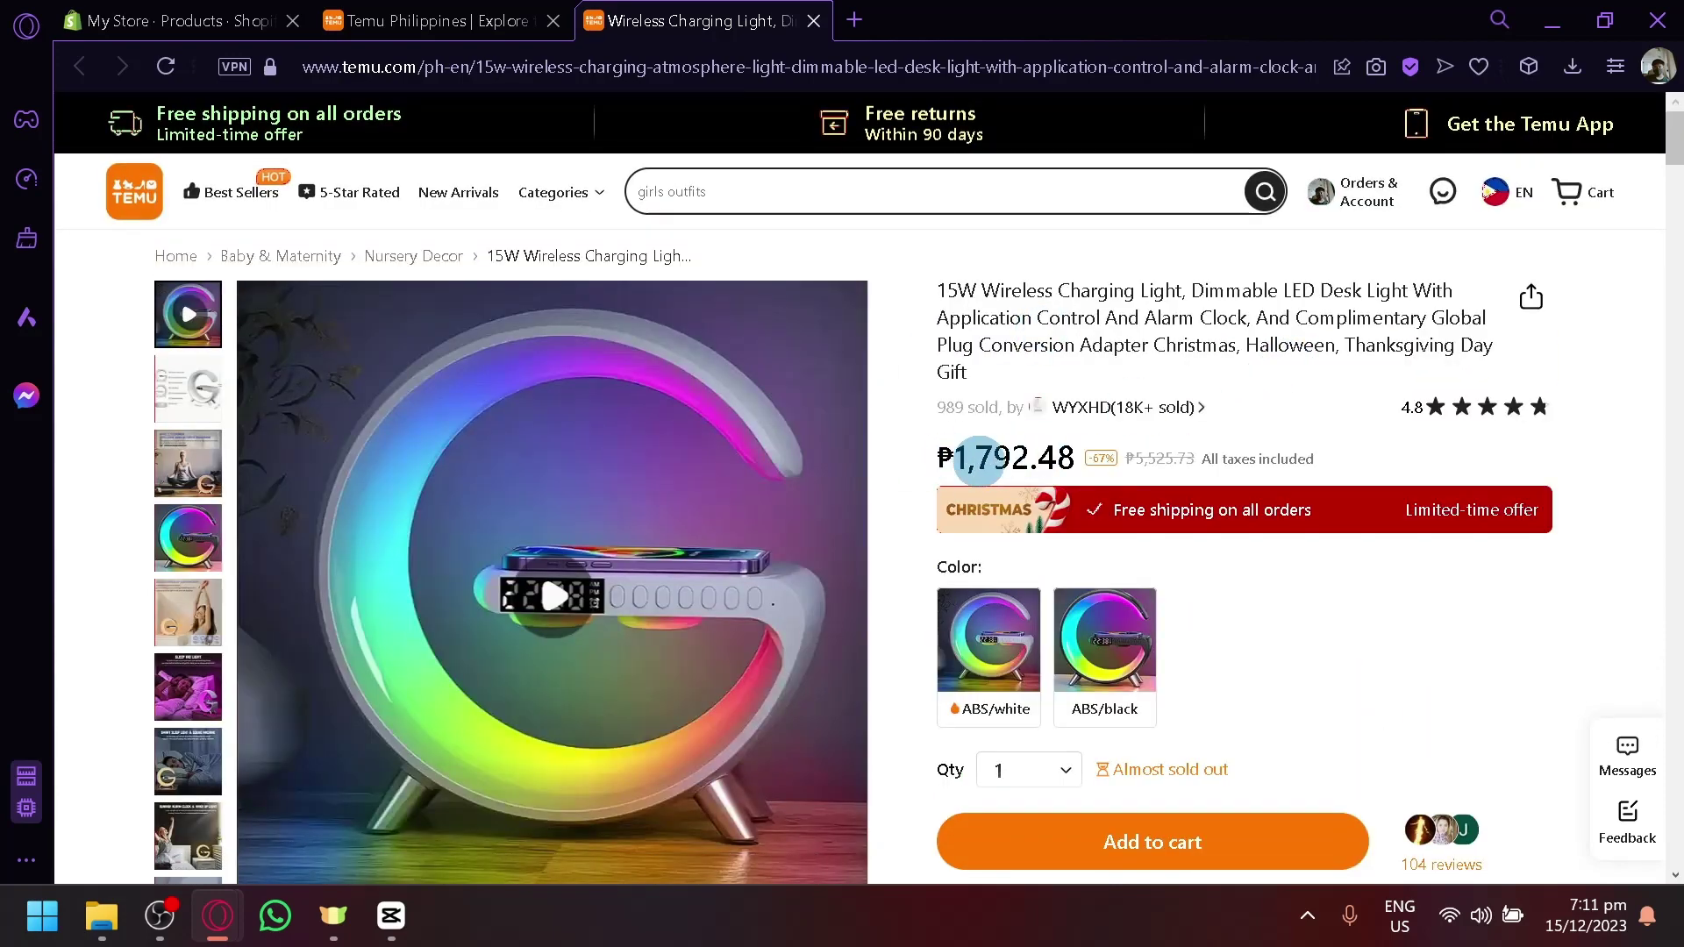
scroll(1266, 507, "down", 3)
scroll(646, 492, "down", 5)
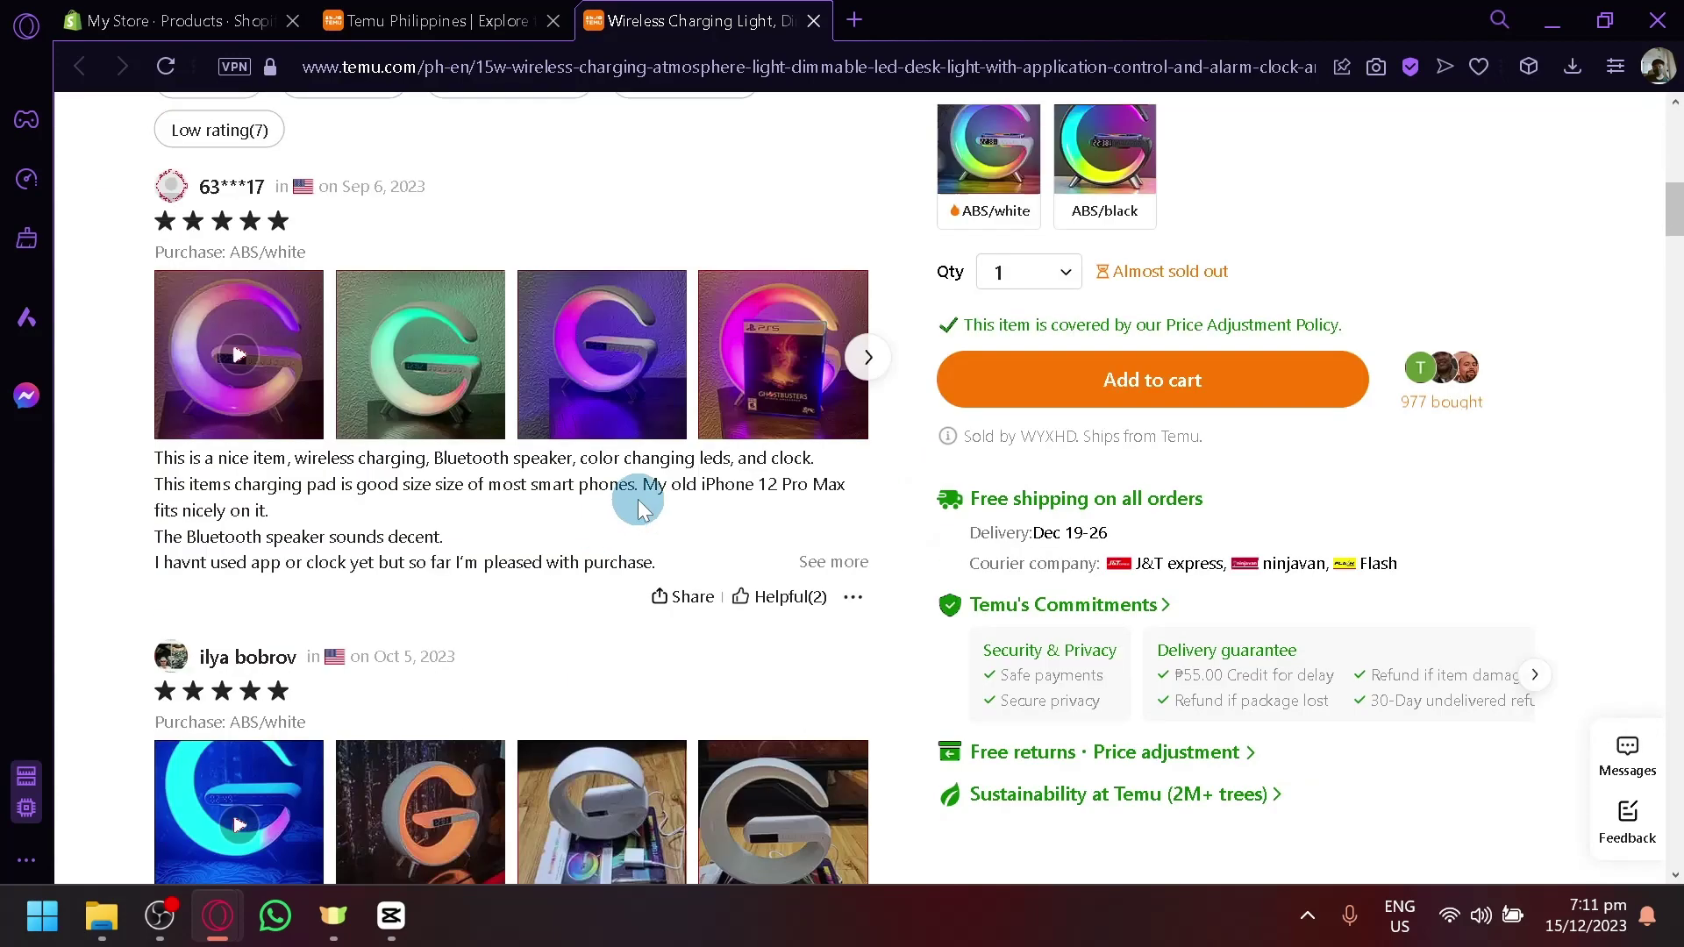
scroll(638, 498, "up", 5)
Start a new Shopify product and select the Temu light's full title.
left_click(185, 21)
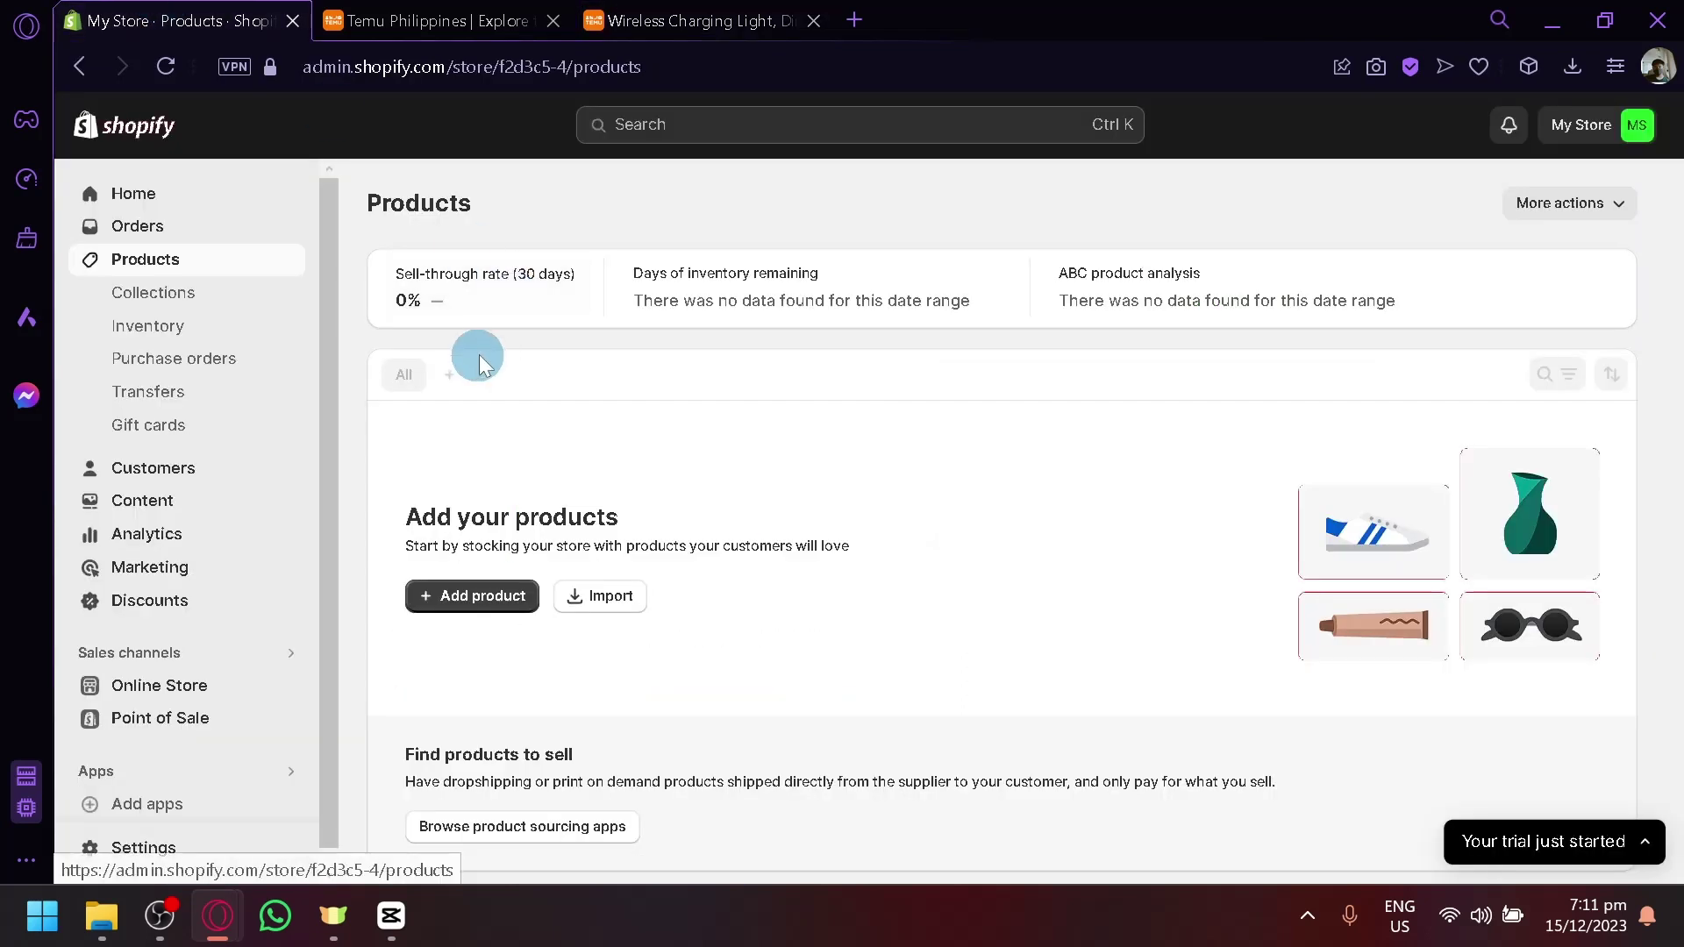
left_click(483, 599)
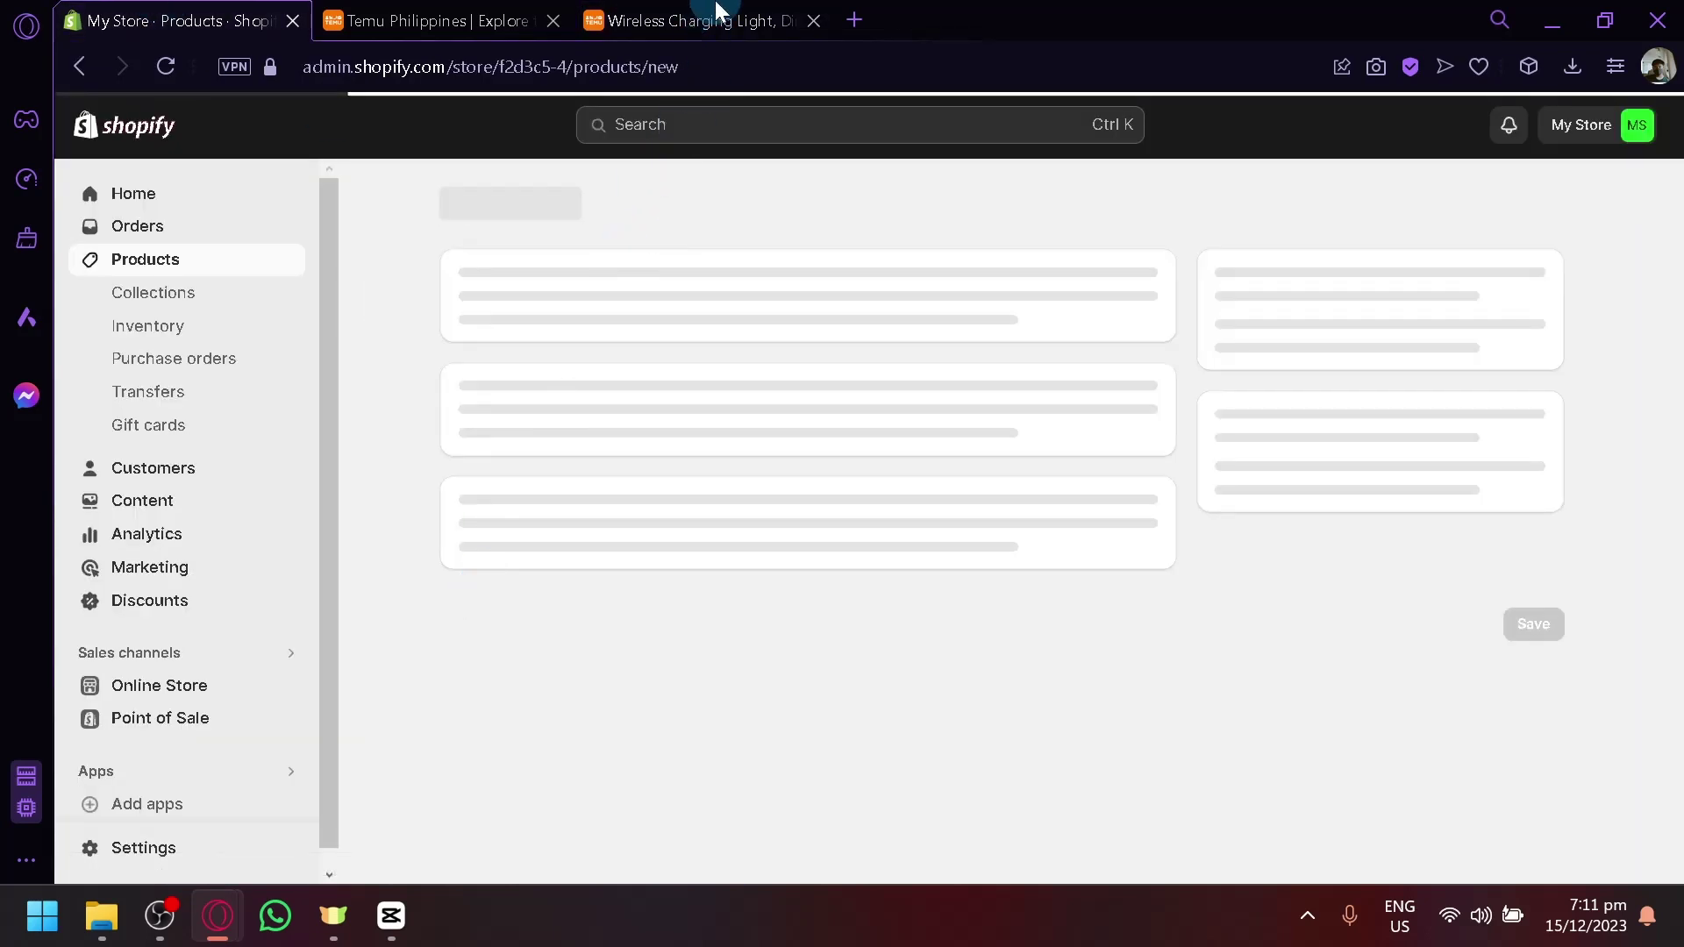
left_click(715, 11)
scroll(794, 219, "up", 6)
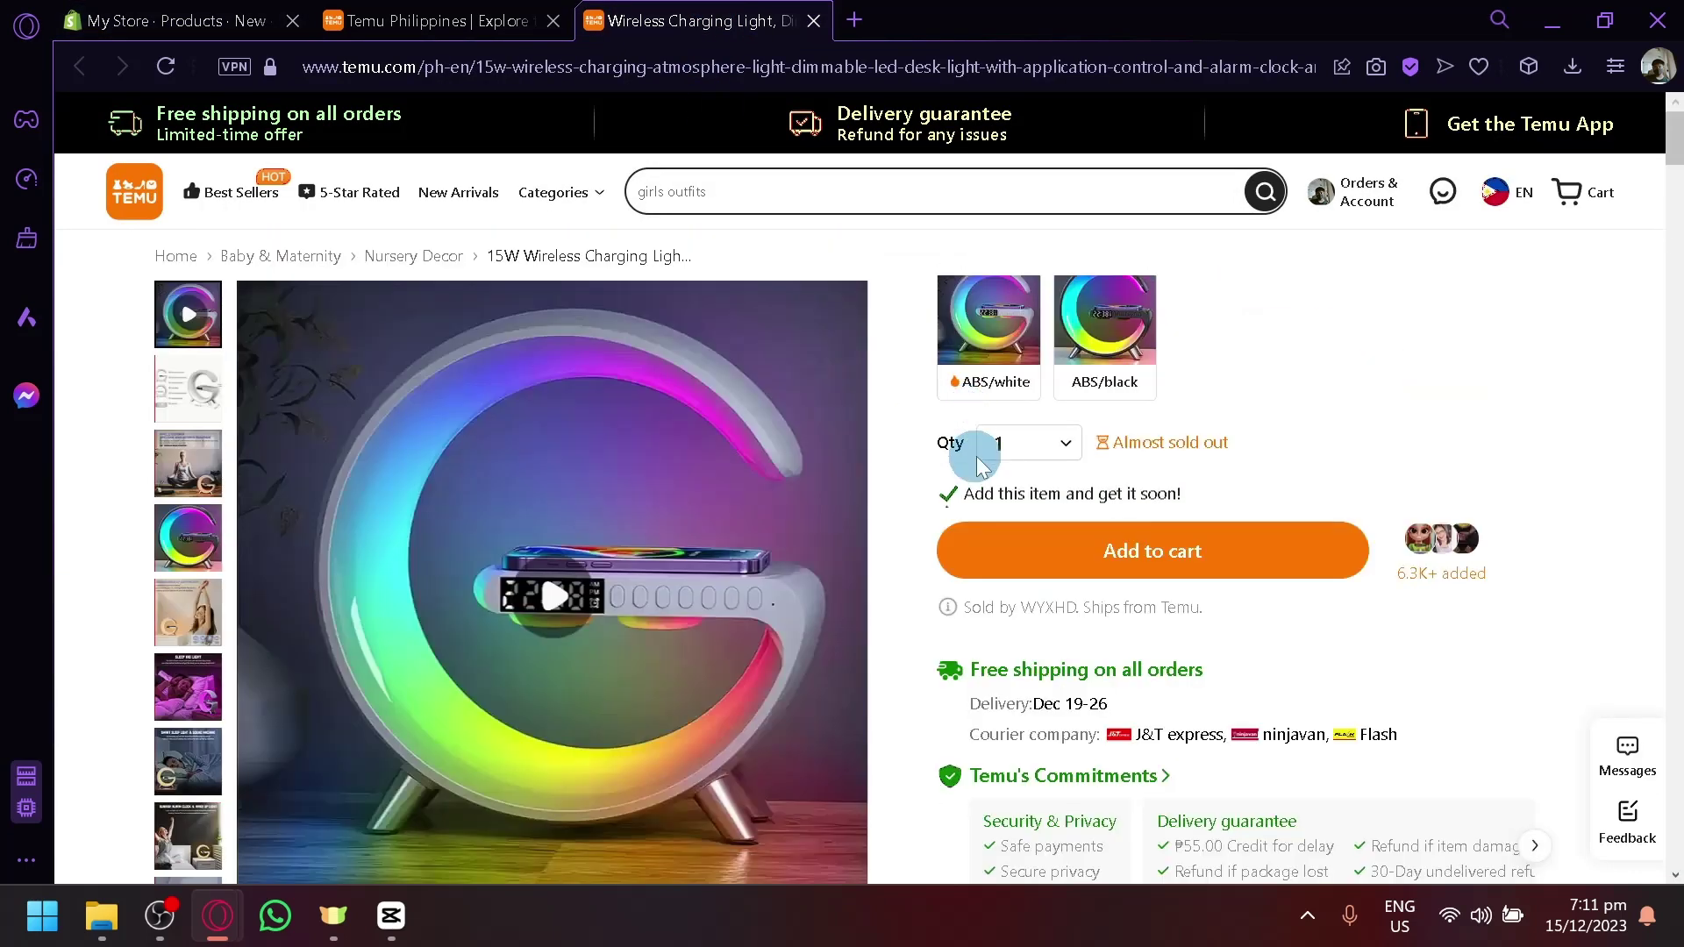
scroll(989, 456, "up", 3)
scroll(1123, 471, "down", 3)
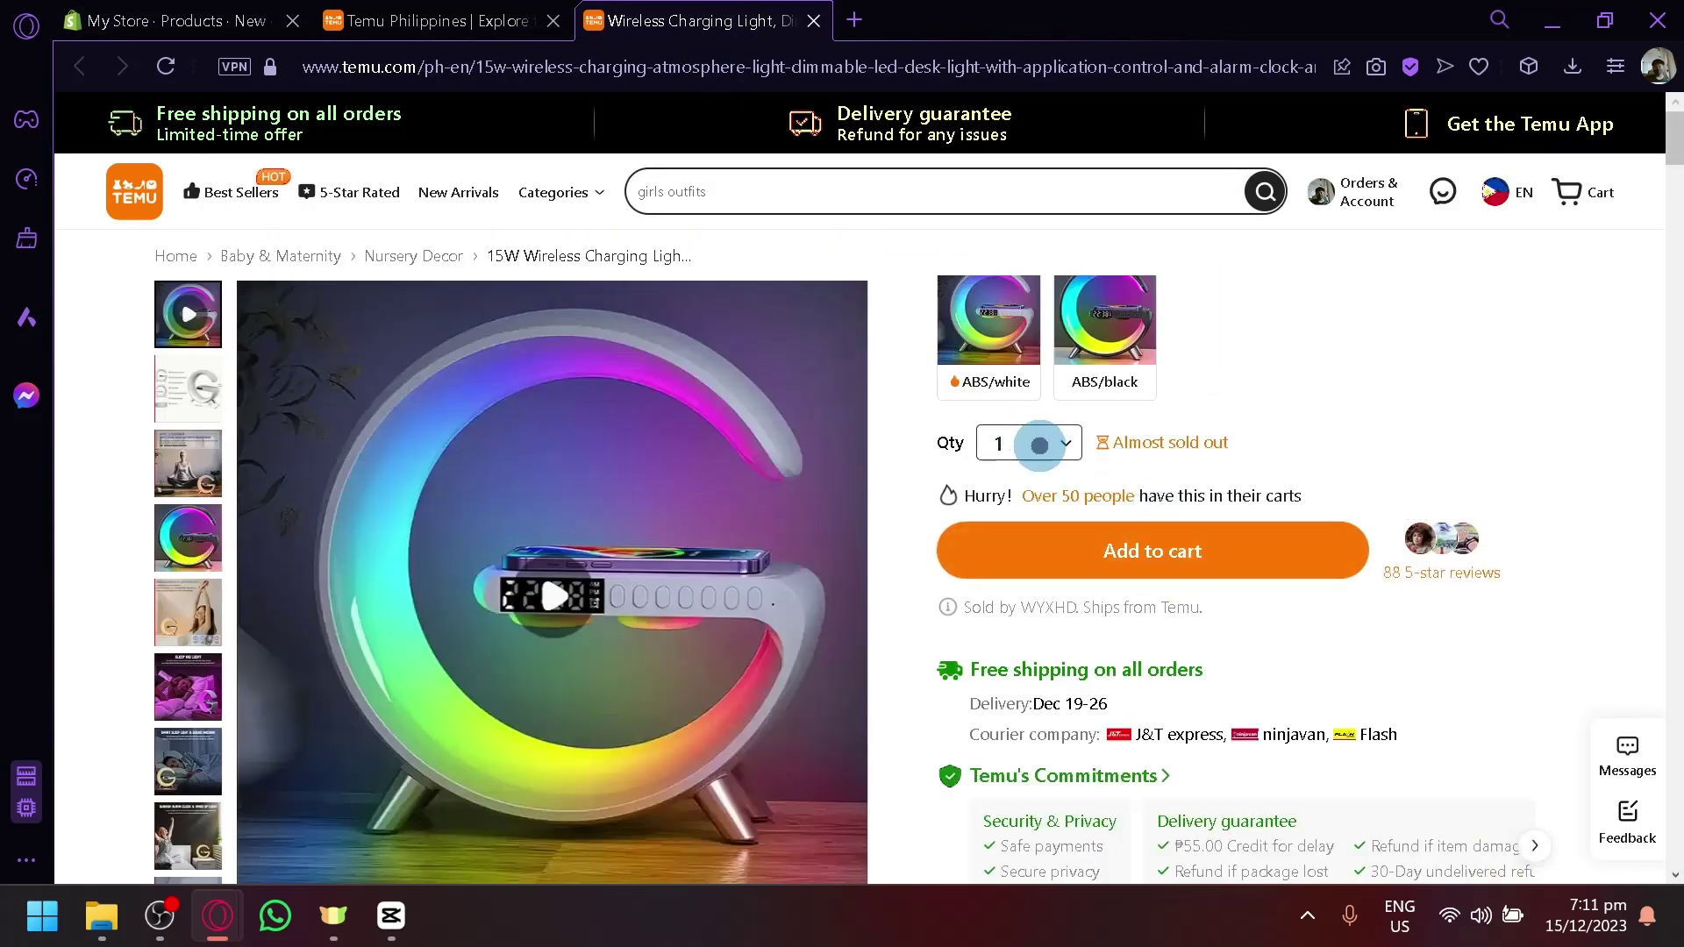
left_click(1039, 445)
left_click(1345, 450)
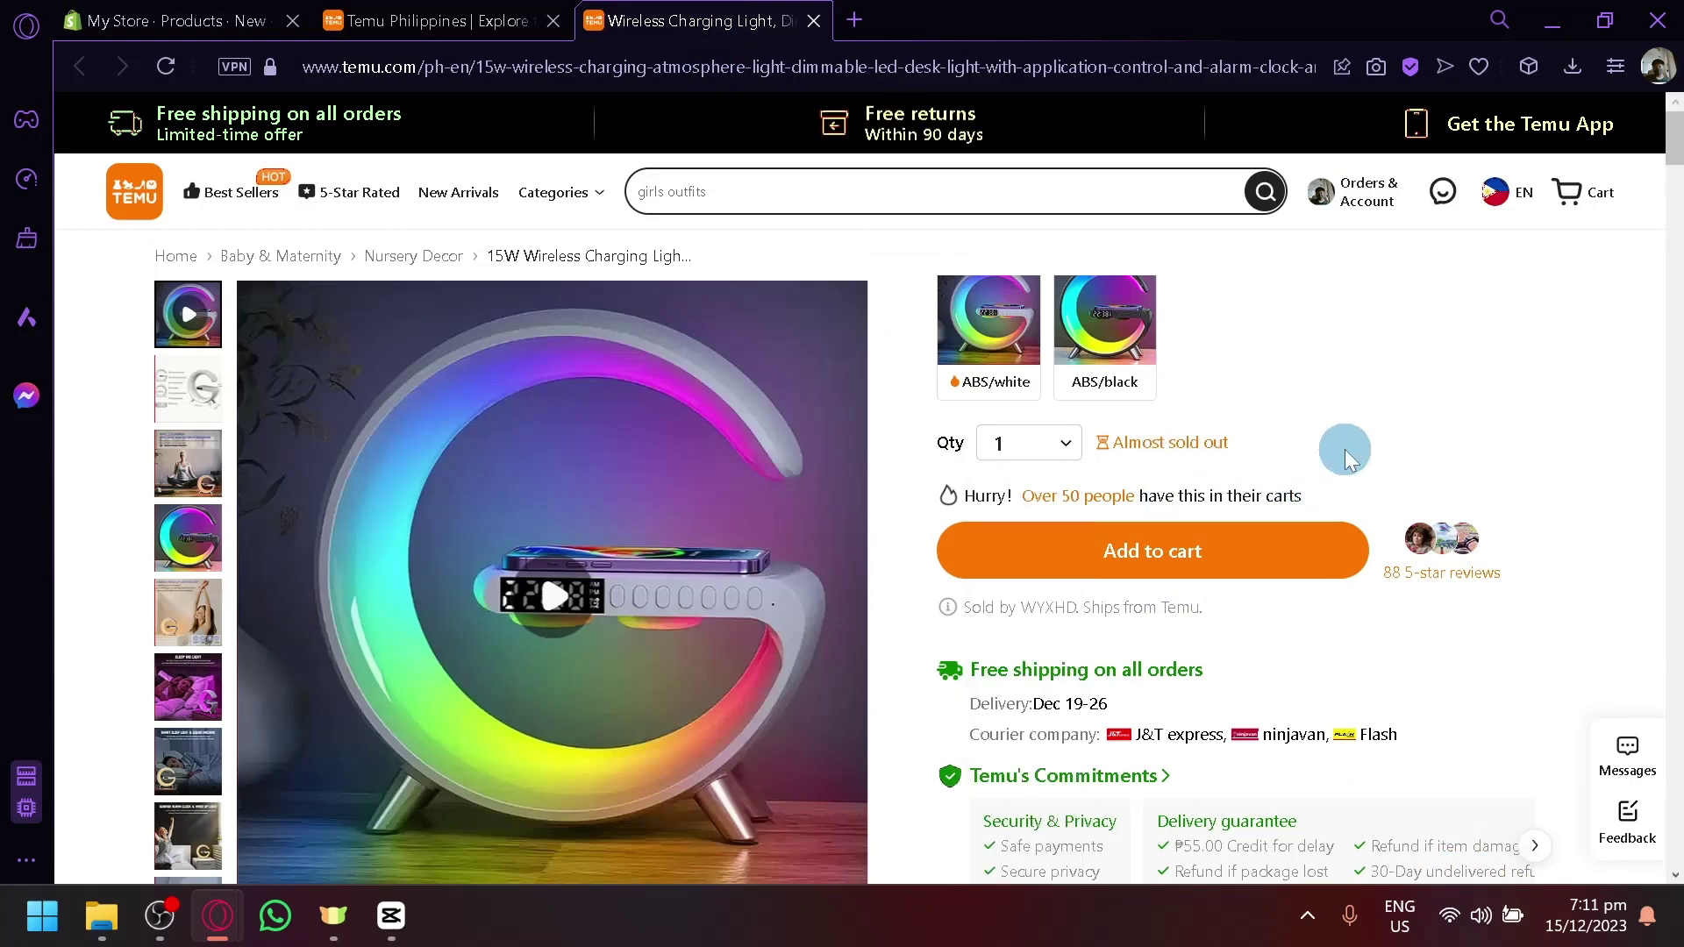
scroll(1251, 442, "up", 3)
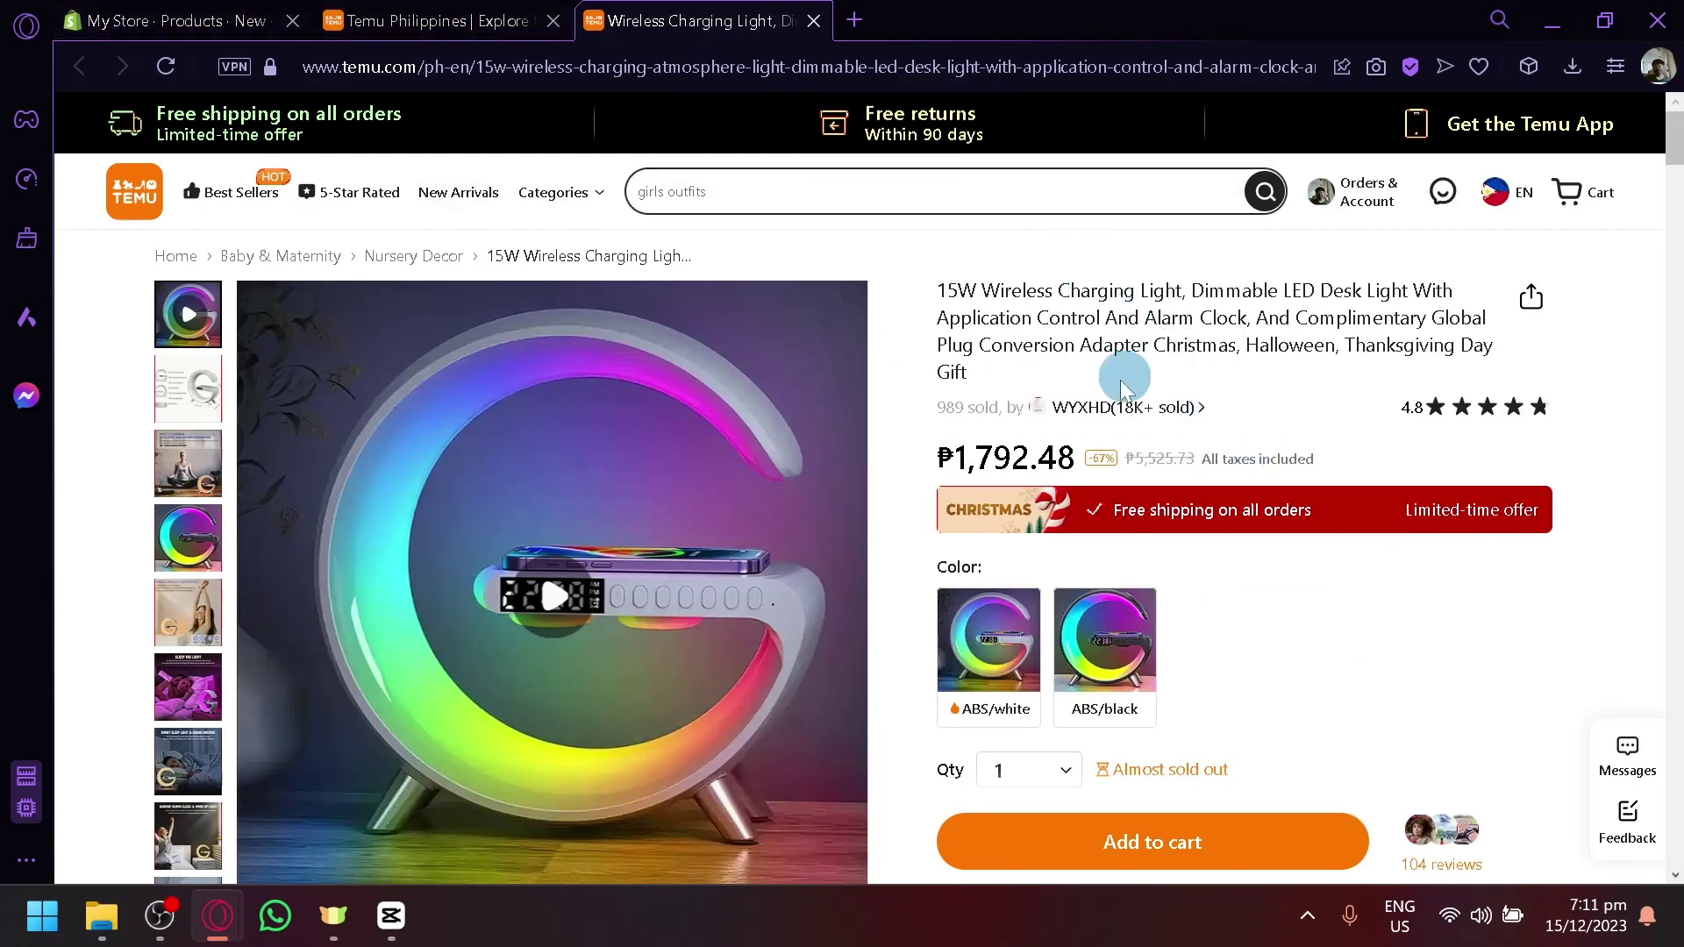
left_click_drag(1007, 375, 935, 254)
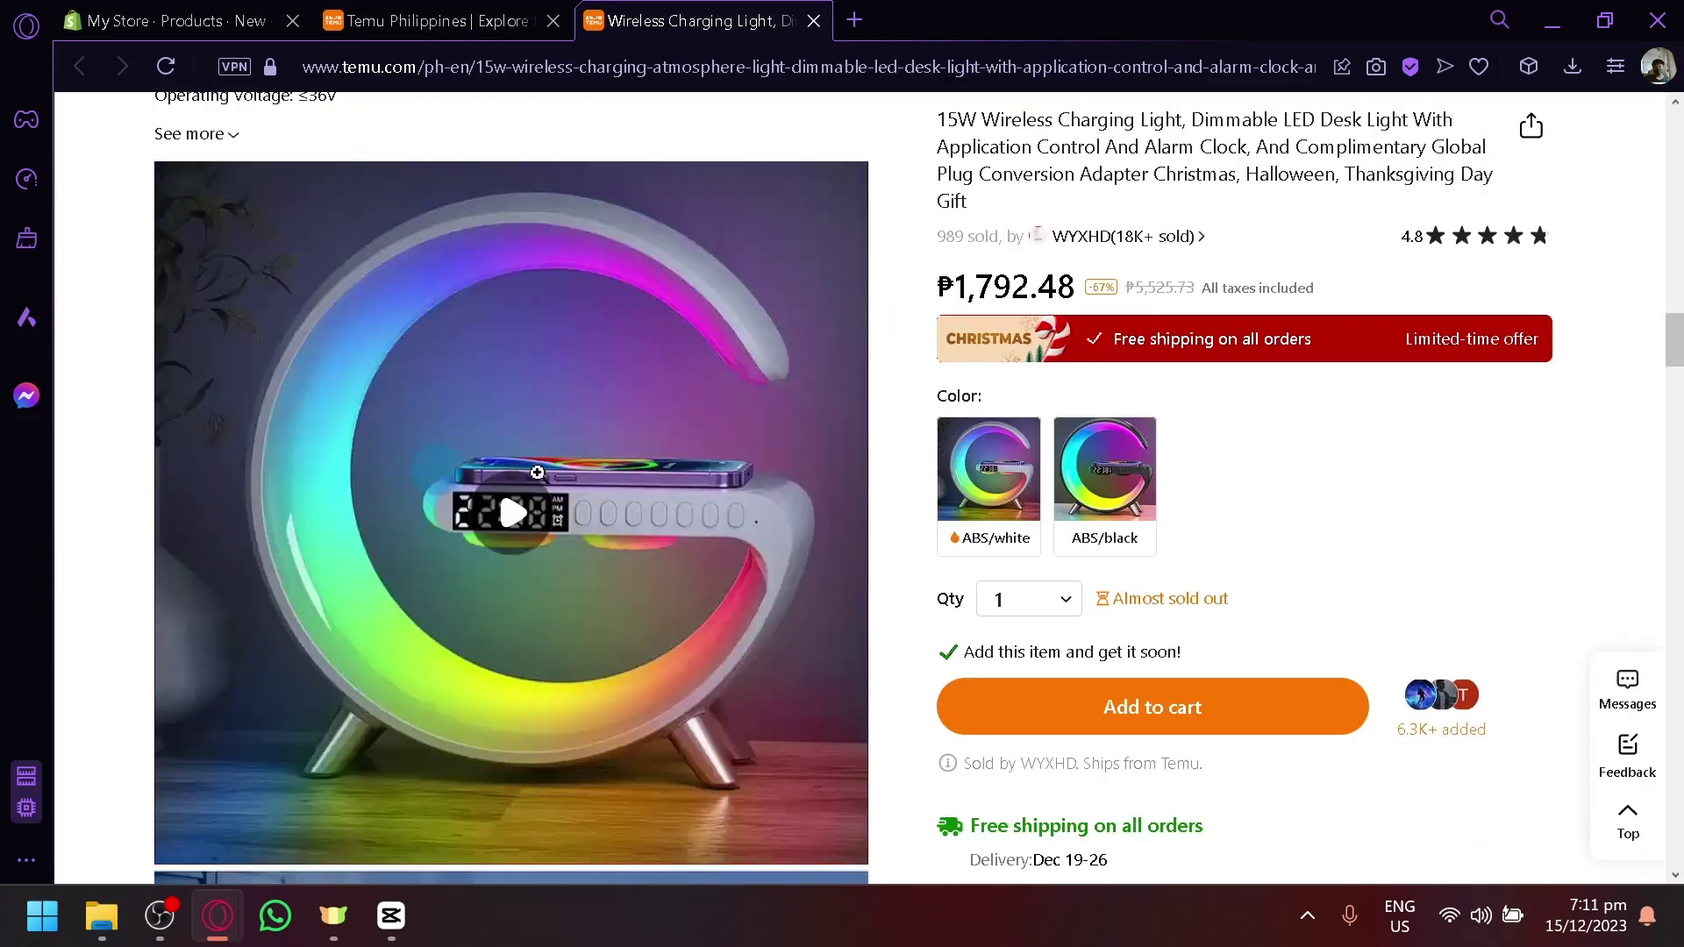
Paste Temu's Details list, Power Mode through Item ID: CA12885, into the product description.
scroll(886, 483, "down", 10)
scroll(827, 481, "up", 15)
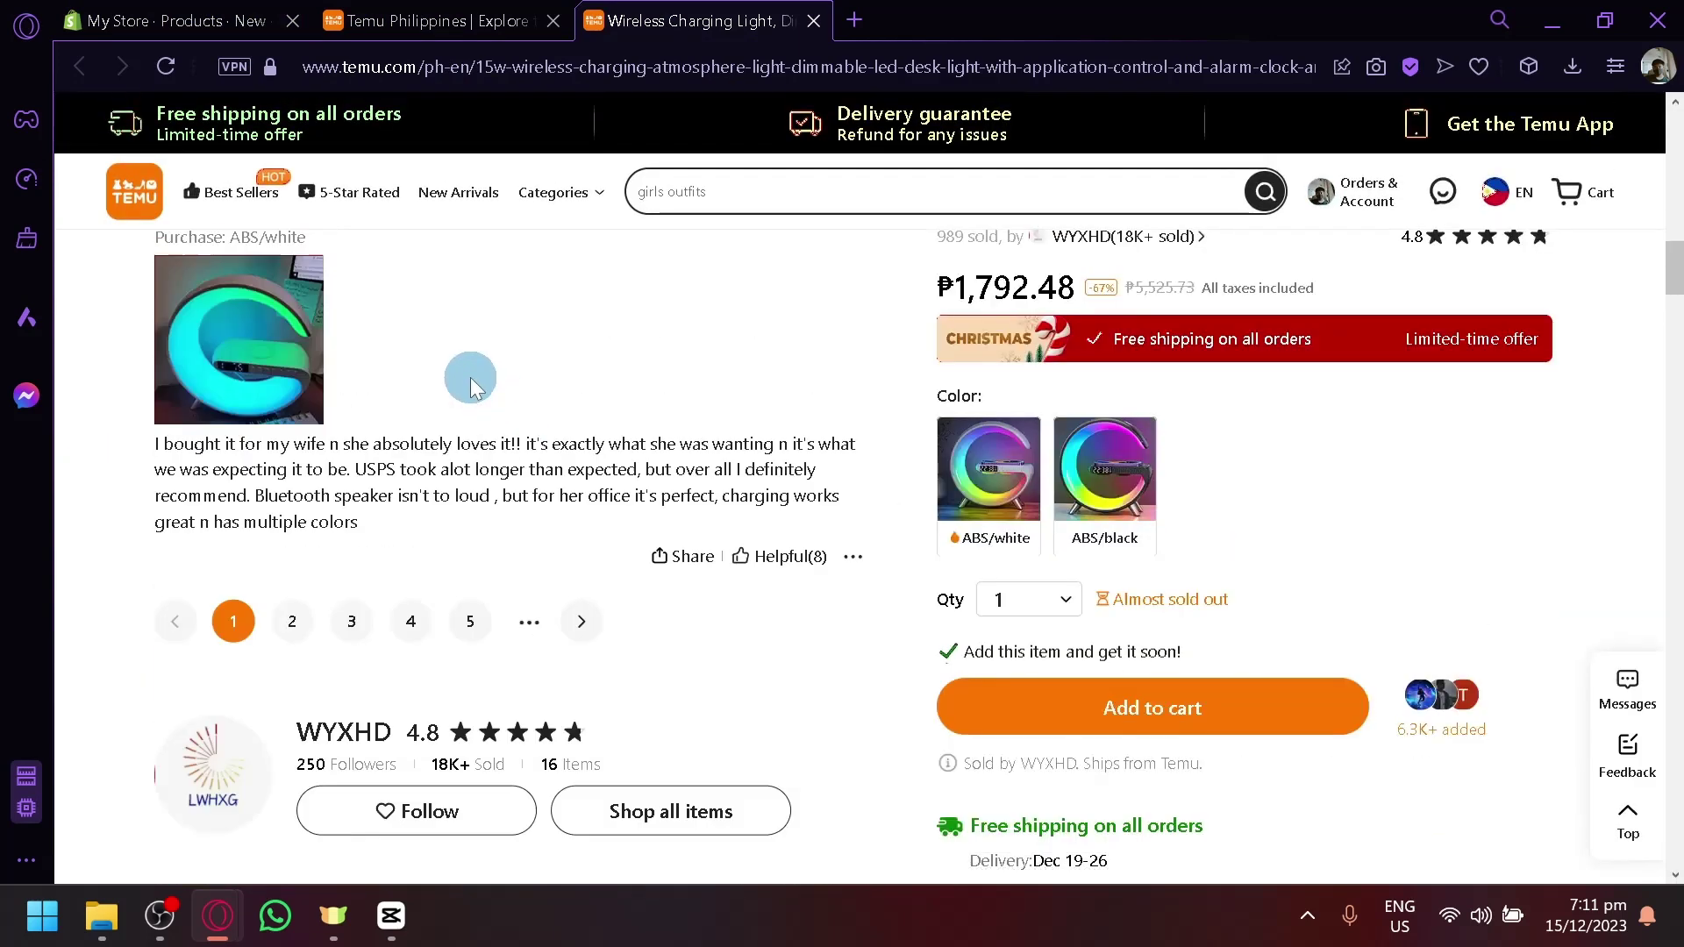
scroll(471, 376, "down", 4)
left_click(457, 525)
scroll(457, 525, "down", 2)
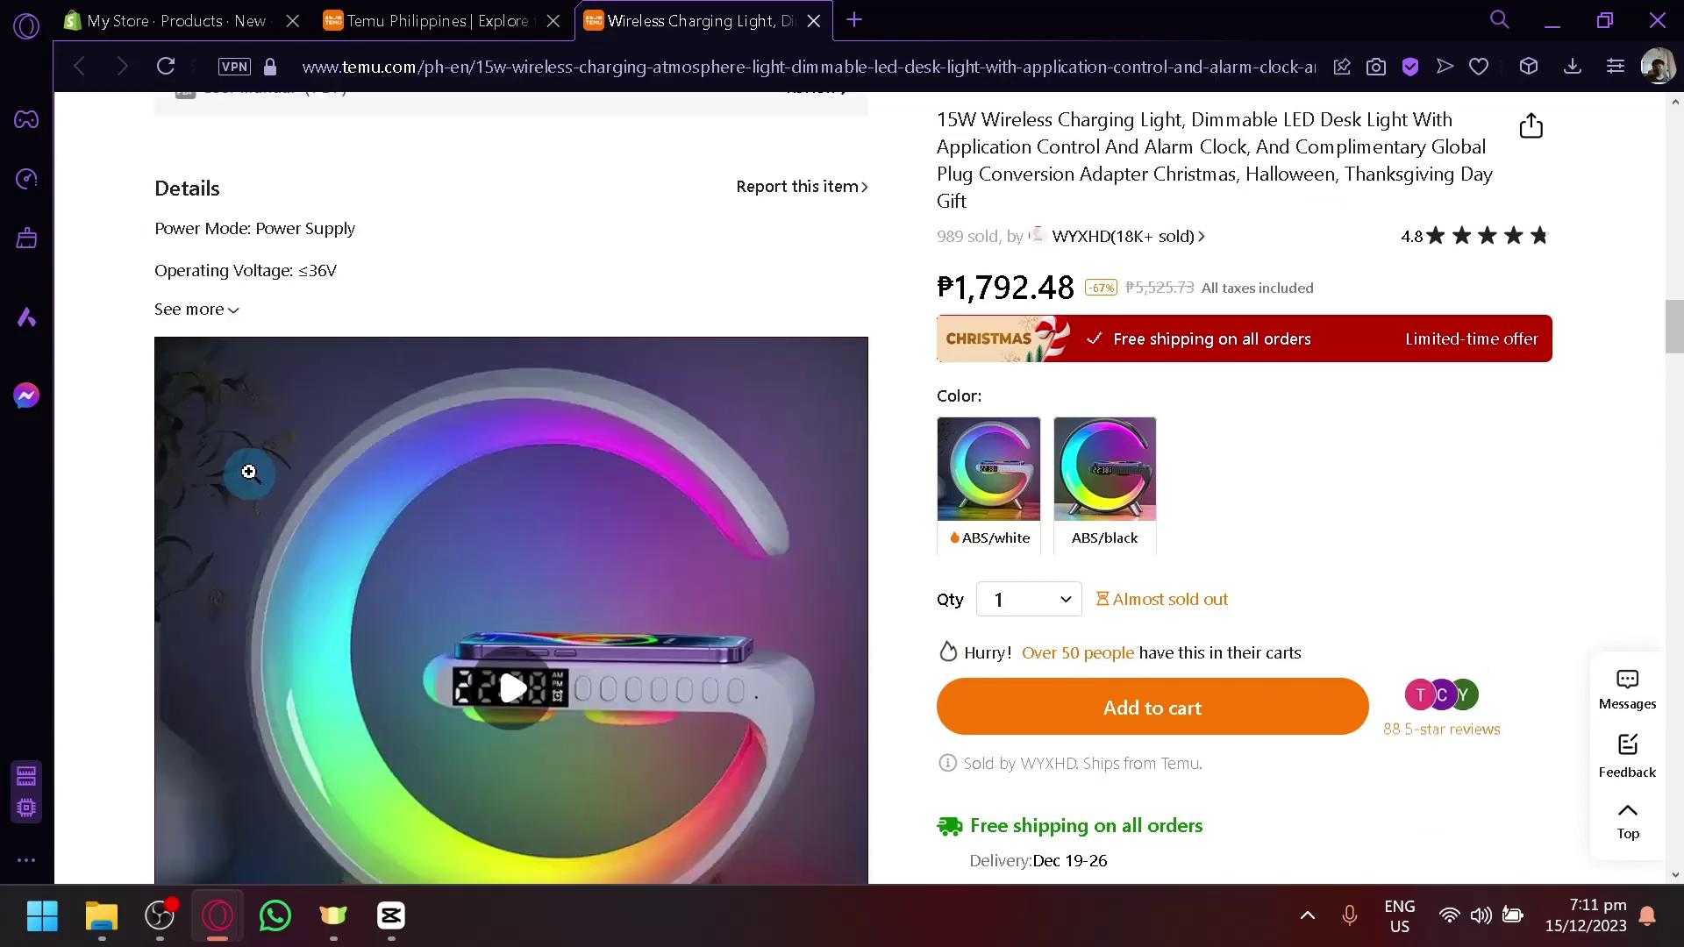
left_click(184, 489)
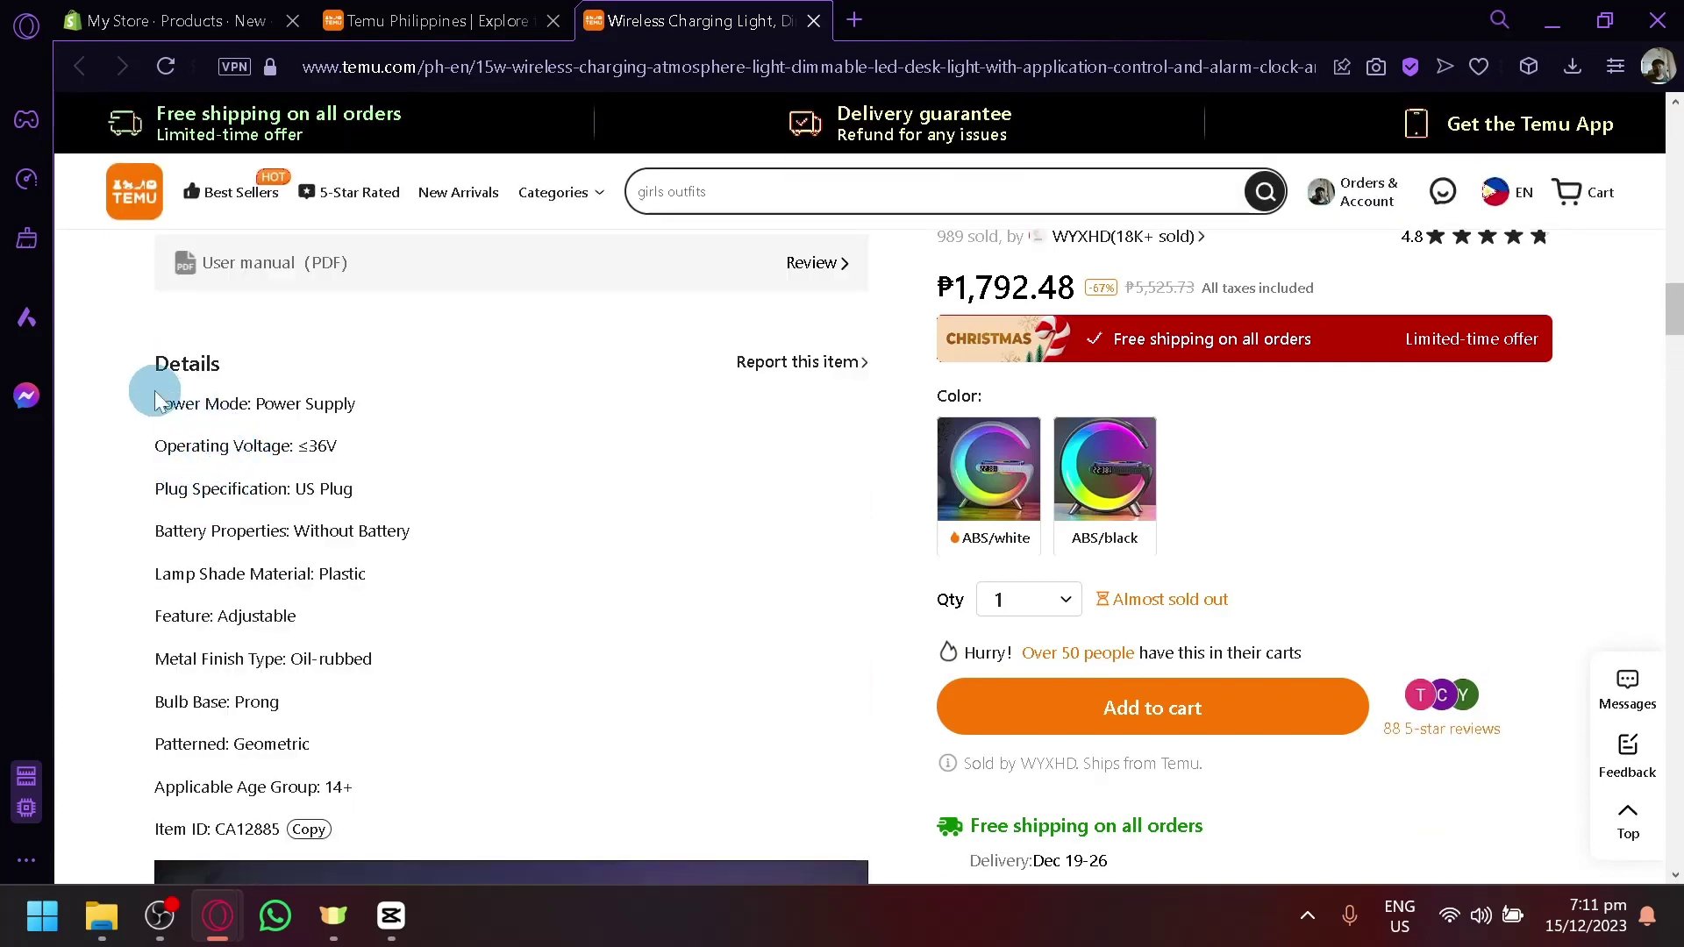
left_click_drag(149, 412, 371, 829)
key("ctrl+c")
left_click(211, 18)
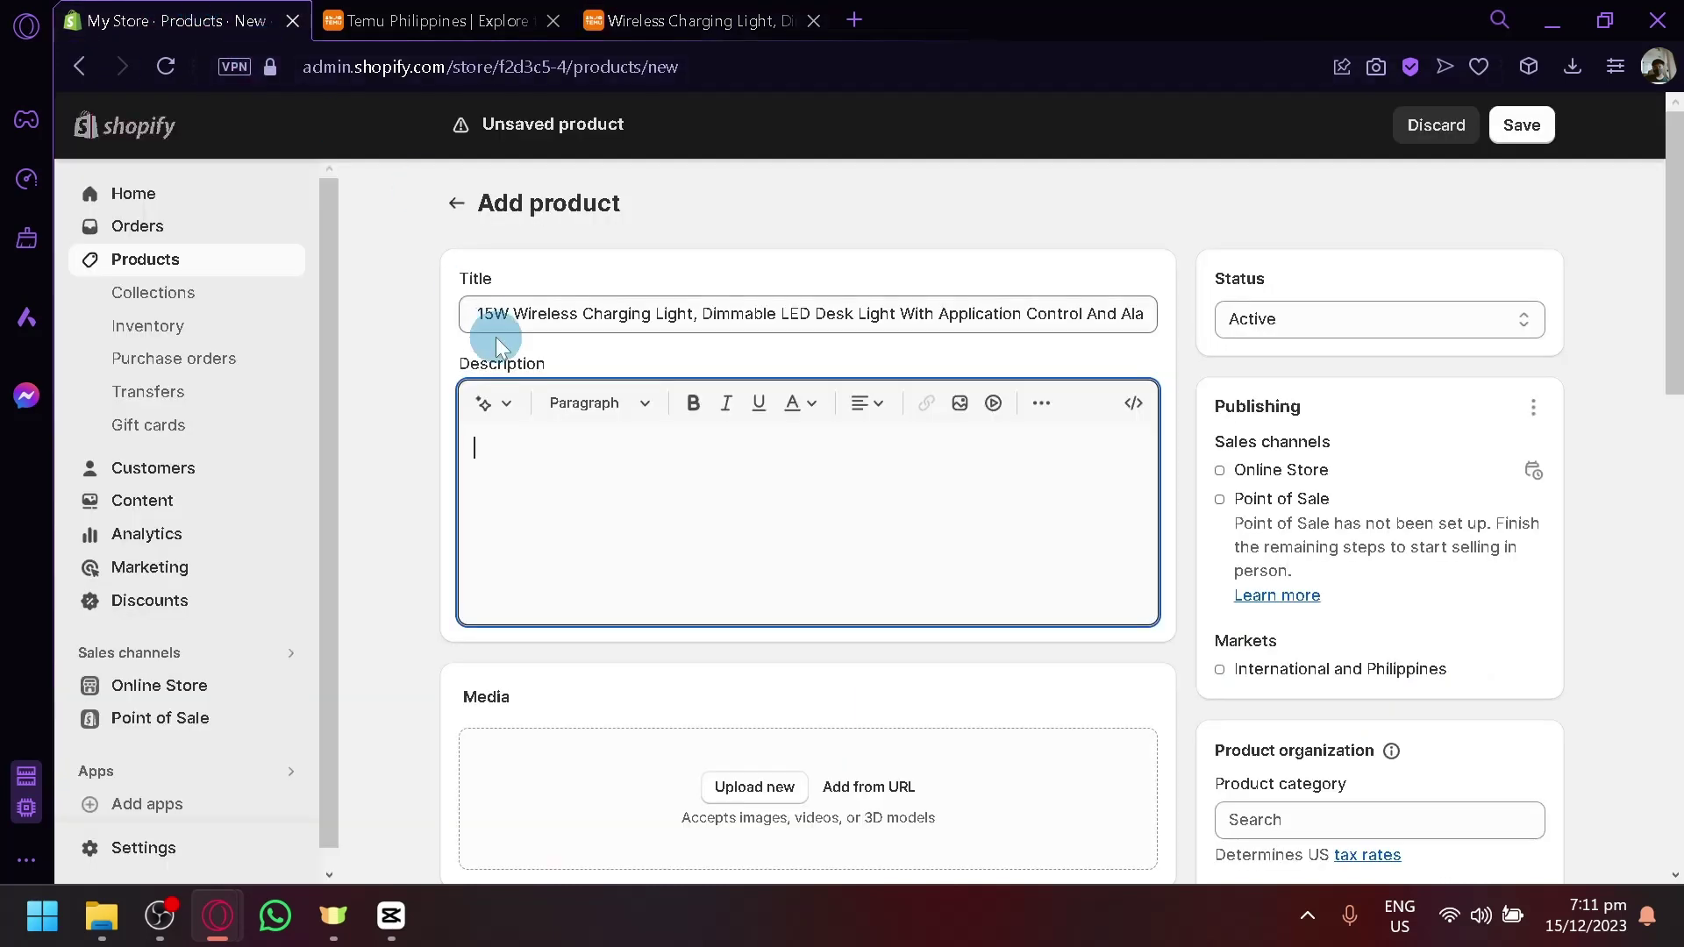
left_click(594, 485)
key("ctrl+v")
scroll(725, 651, "down", 4)
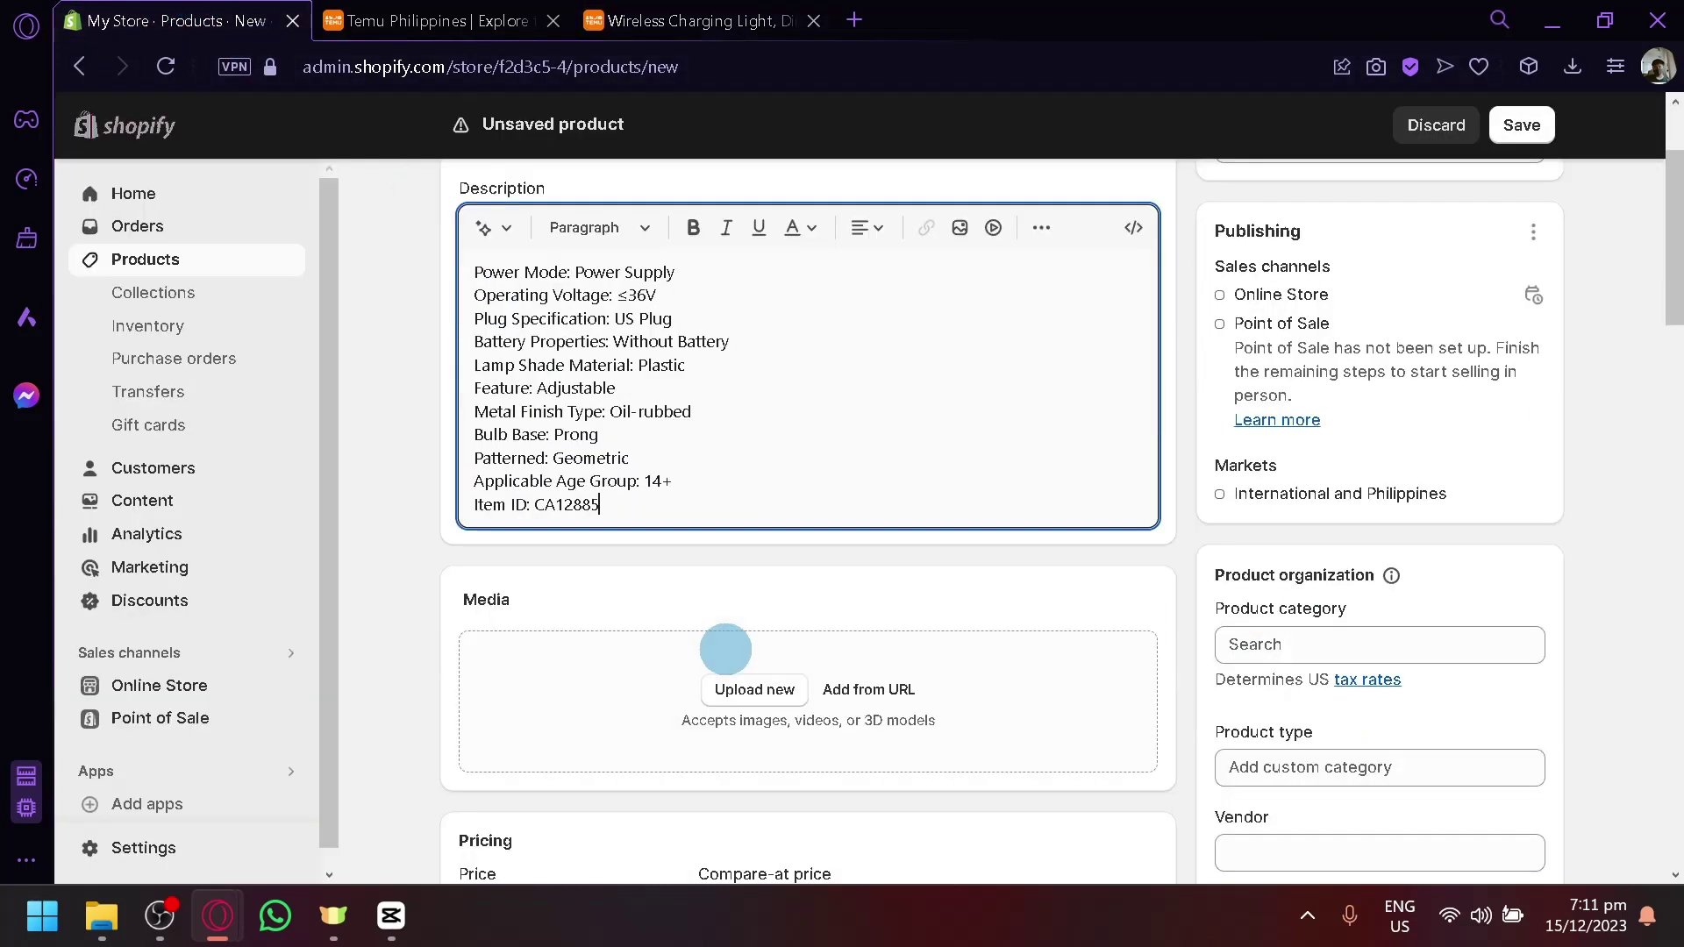
Try saving Temu's feature diagram image with Save image as, then cancel without saving.
left_click(710, 27)
scroll(868, 483, "up", 5)
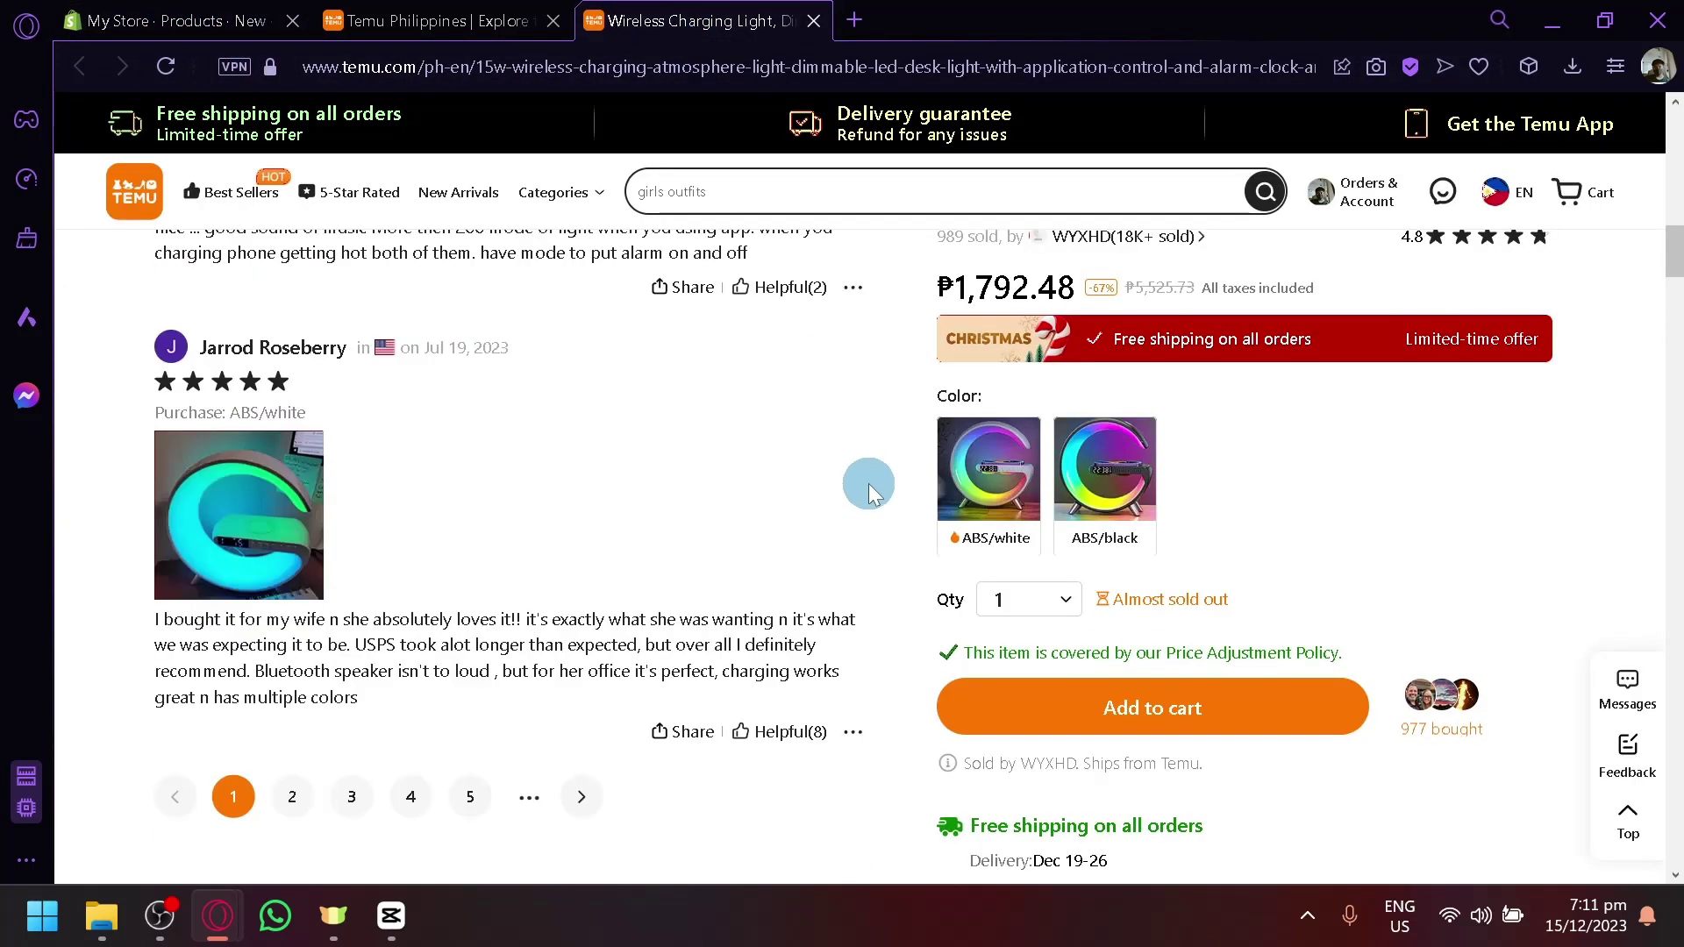
scroll(869, 488, "up", 5)
scroll(869, 488, "up", 2)
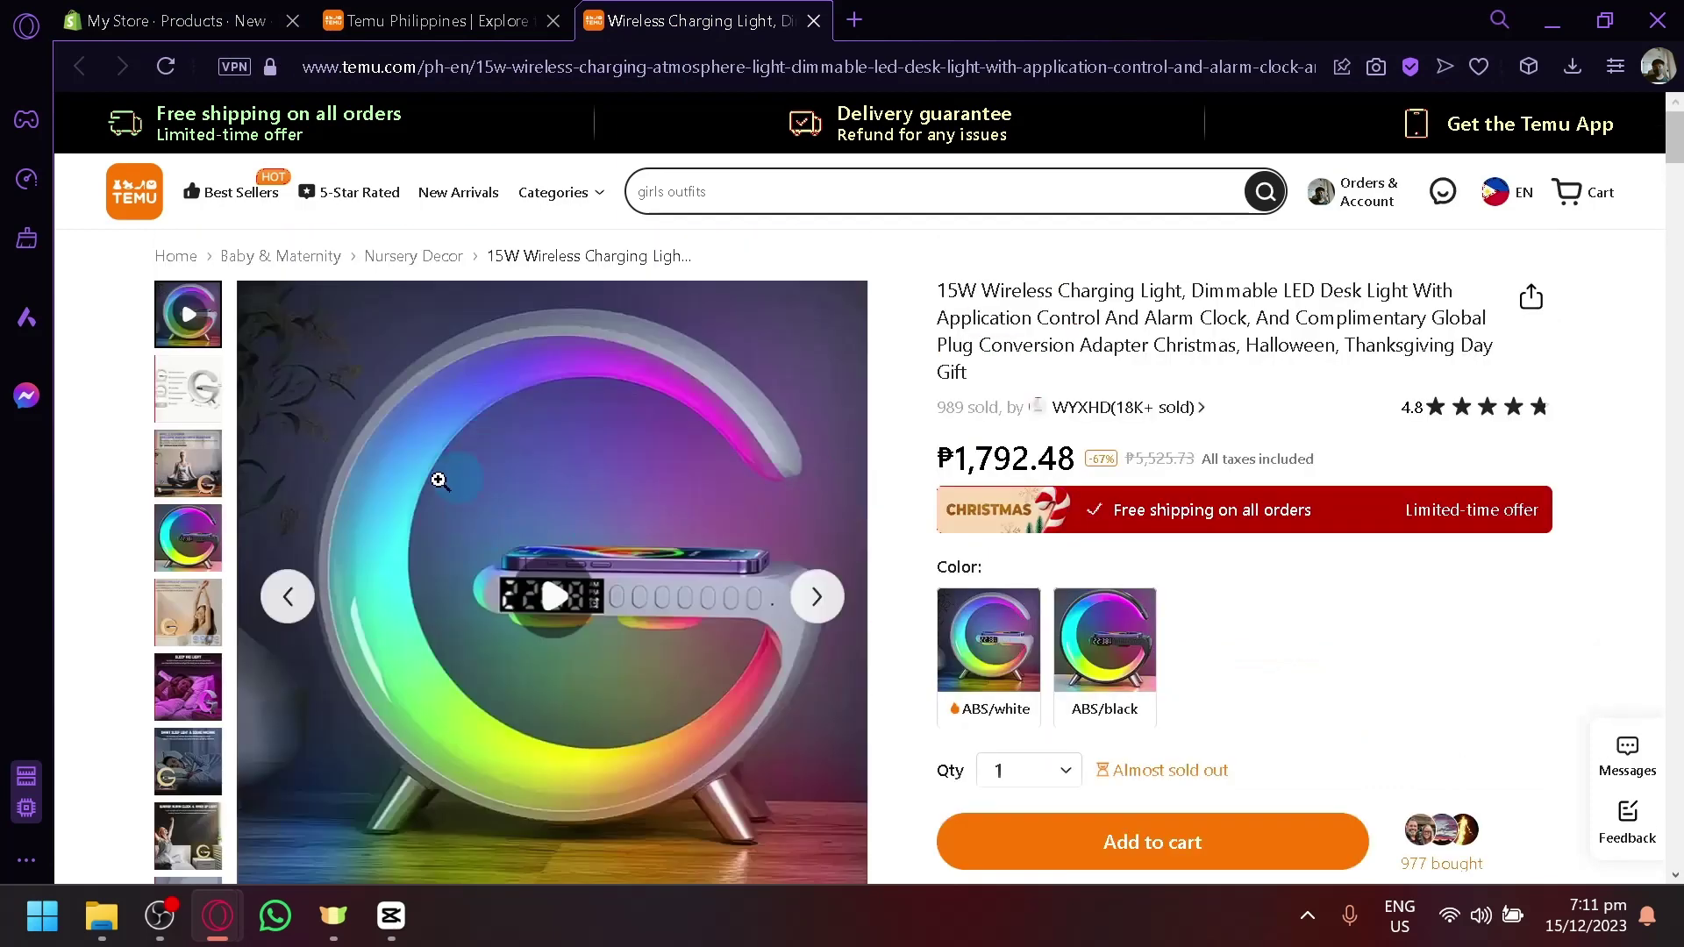
right_click(528, 491)
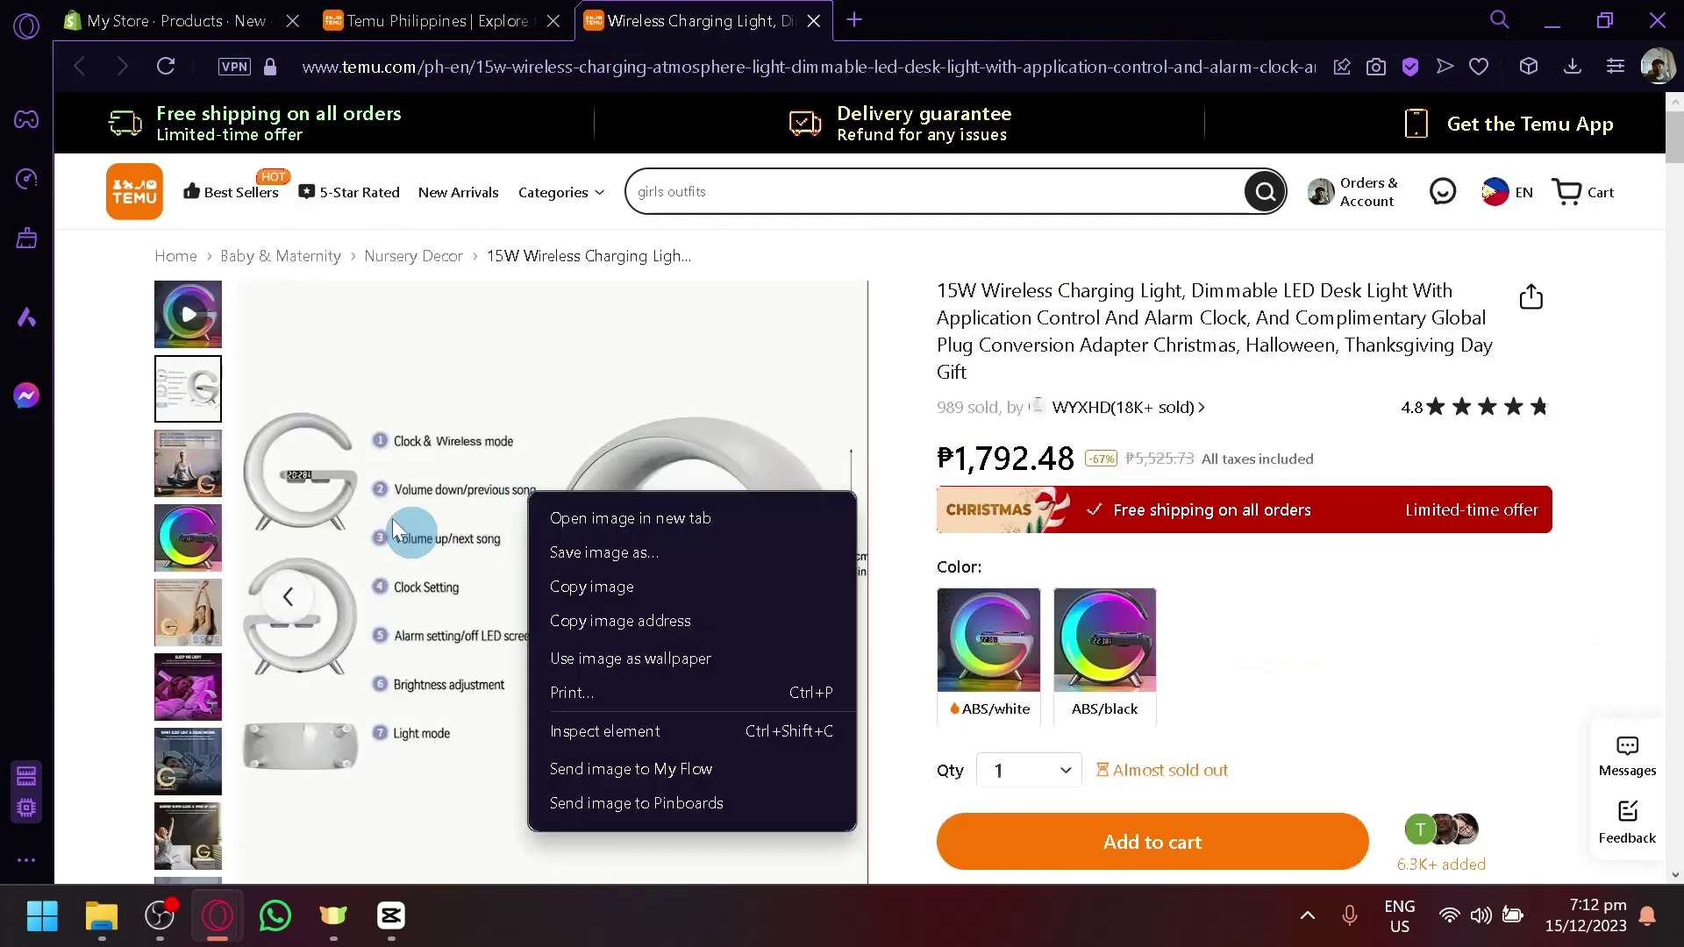
left_click(646, 586)
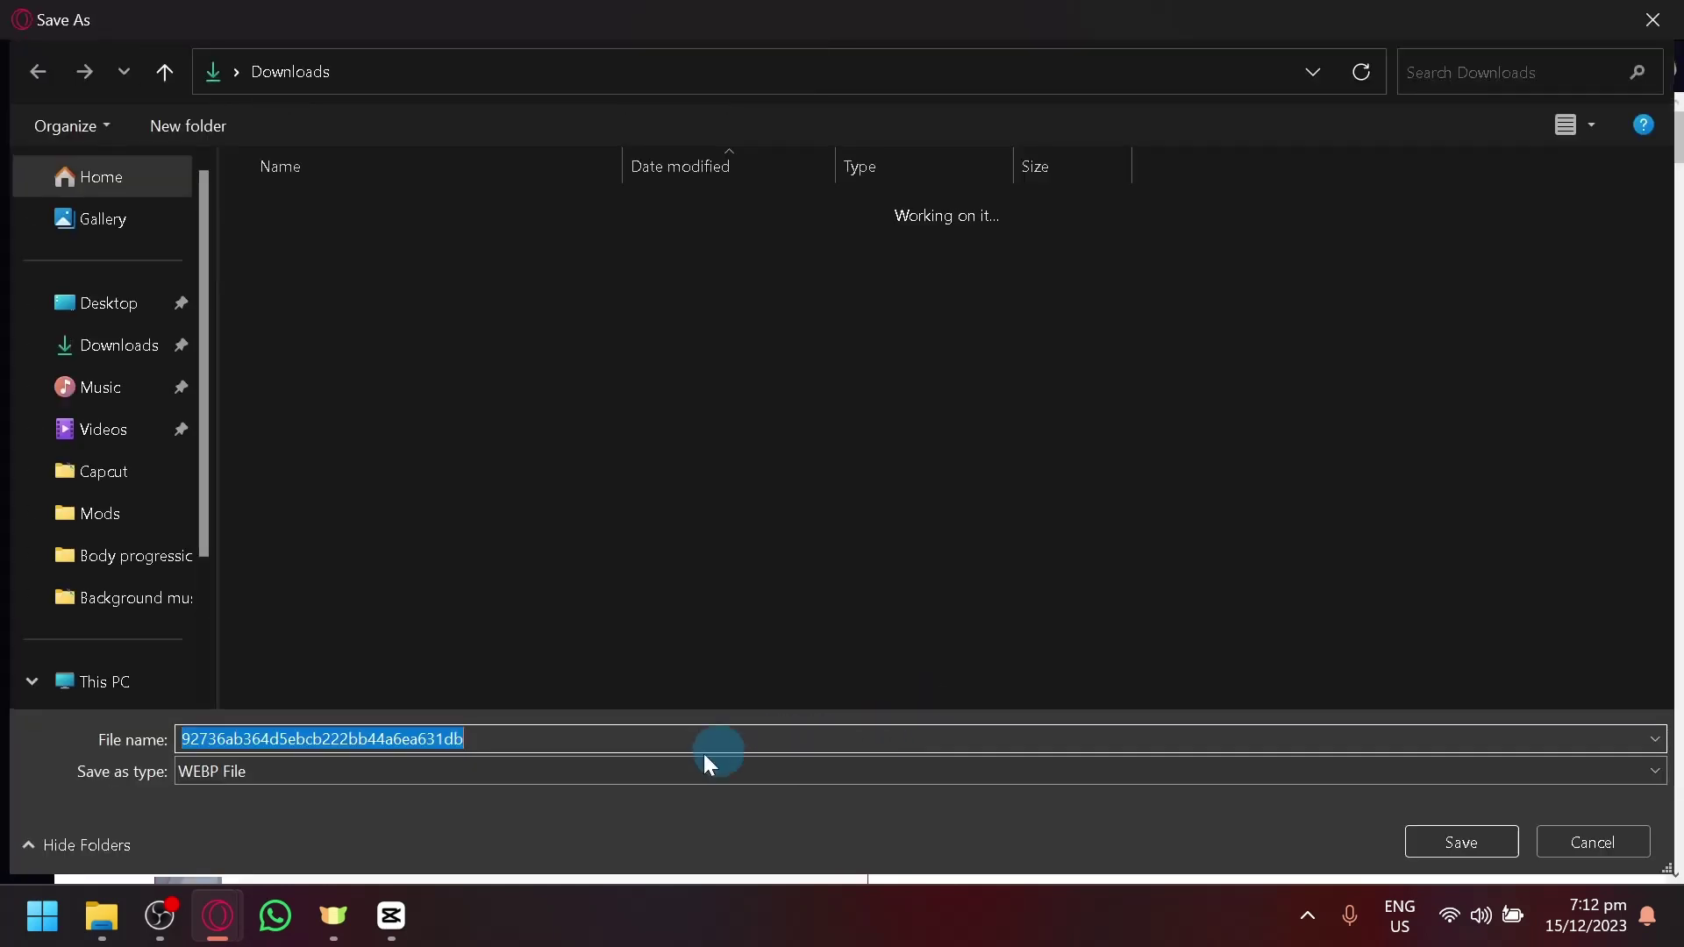
left_click(325, 772)
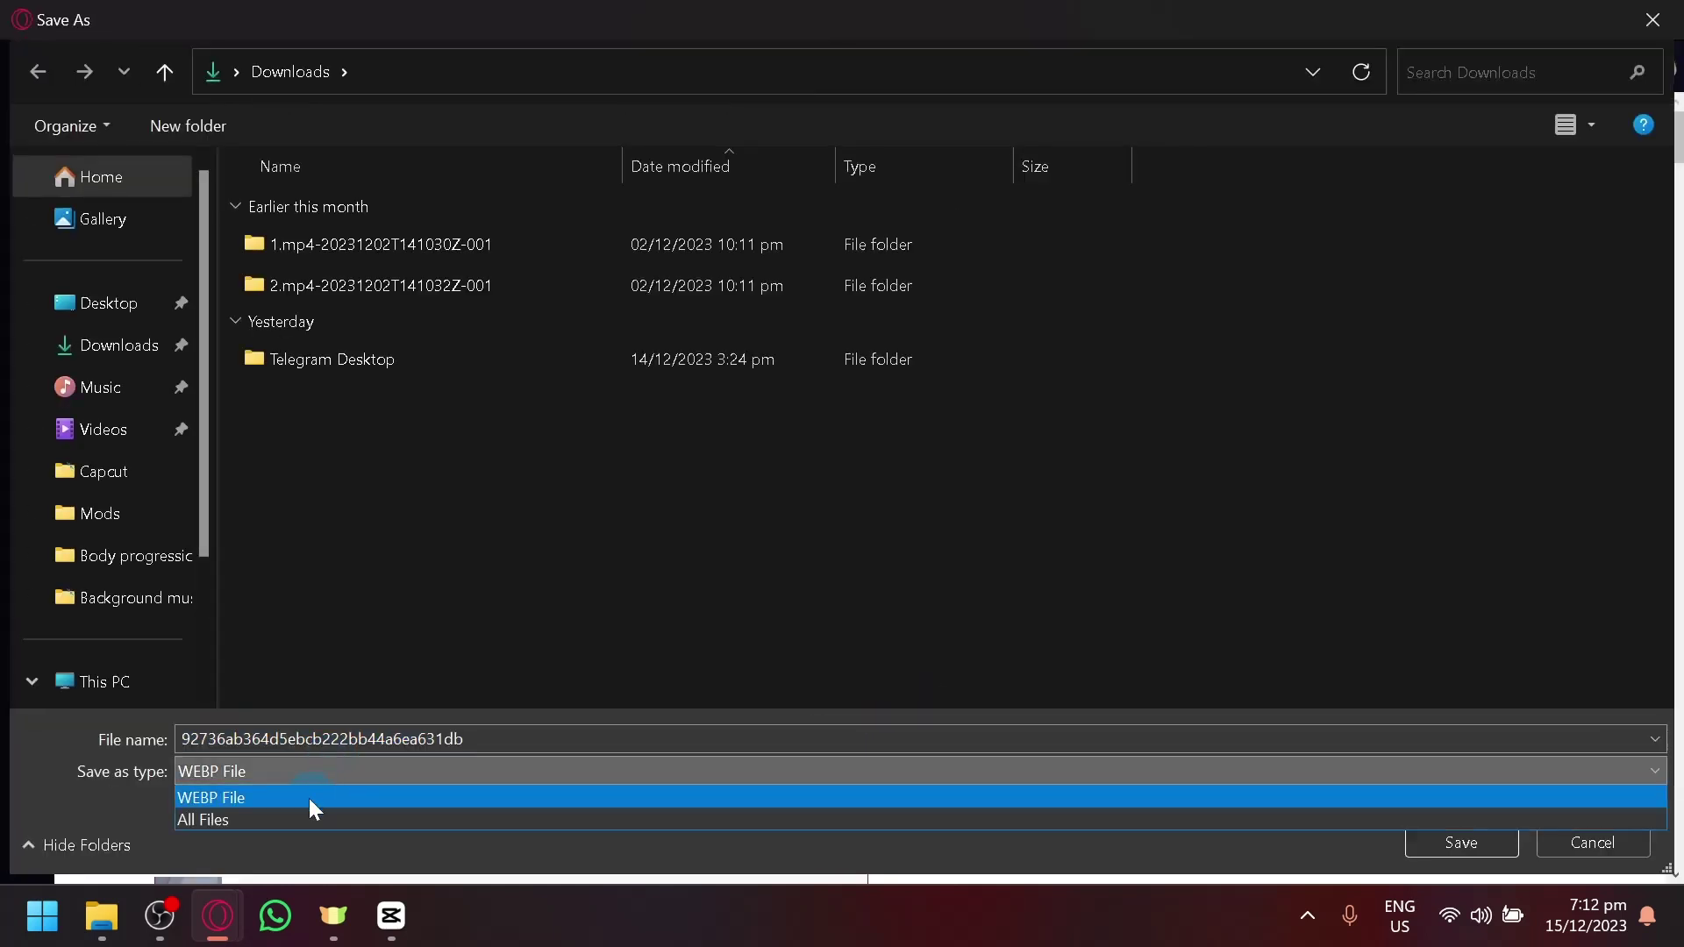
left_click(1587, 850)
Search 'image downloader extension' in a new tab and open the Image Downloader Web Store page.
left_click(1590, 840)
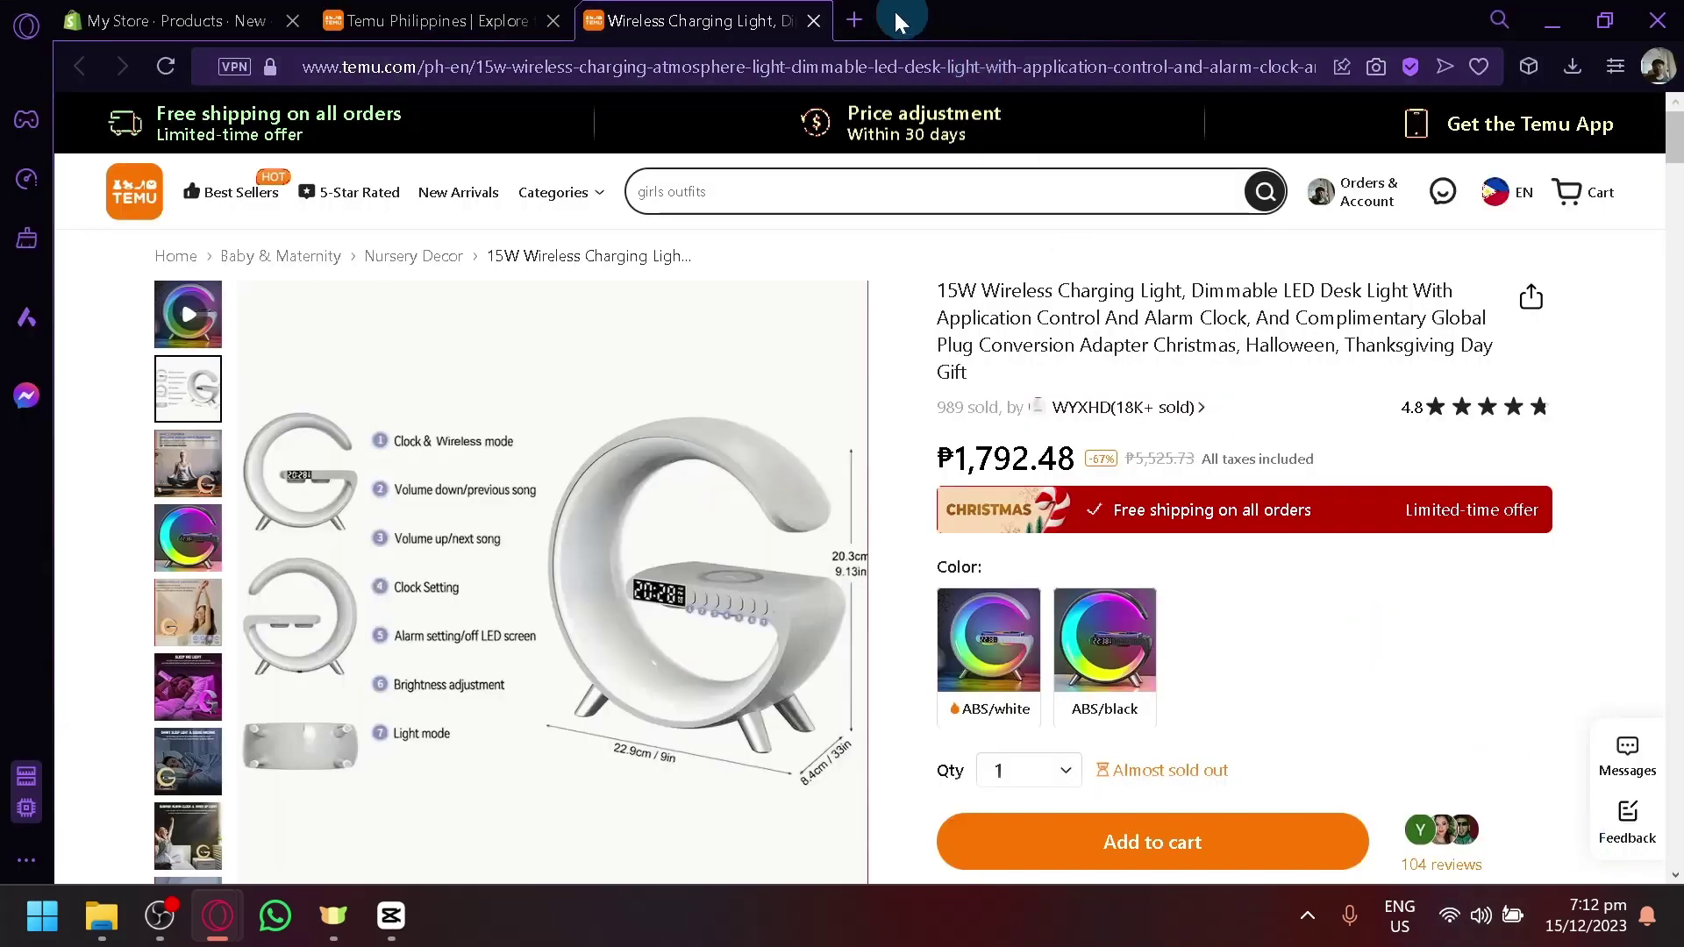
key("ctrl+t")
type("image")
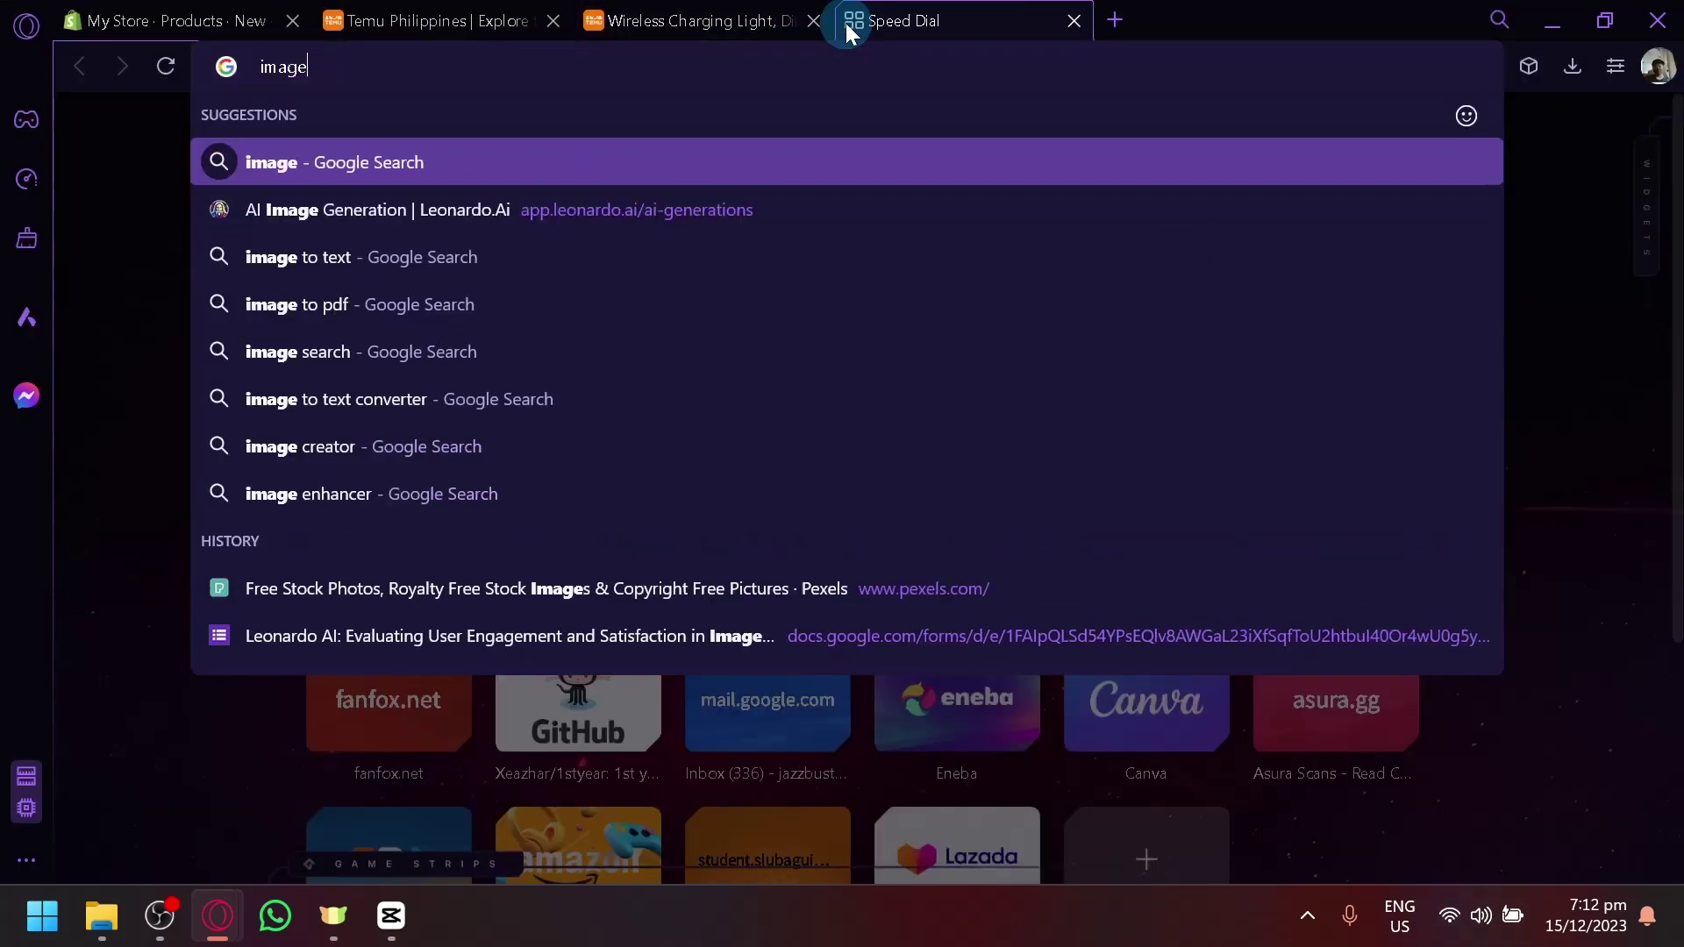
type(" downloaded")
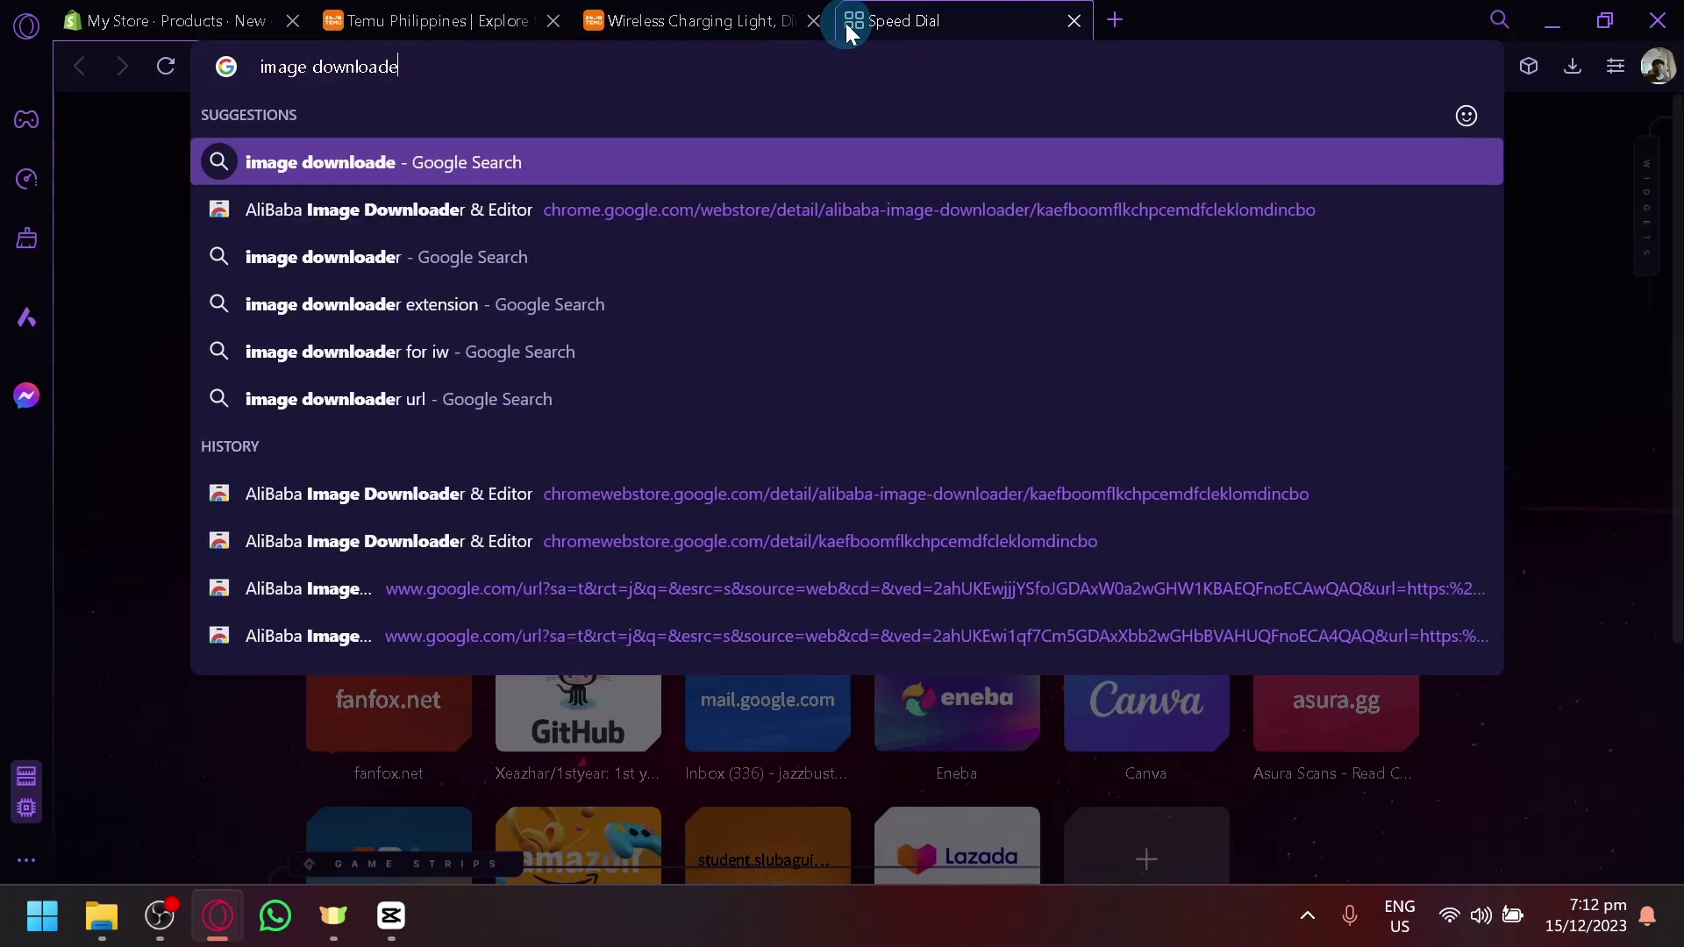
key("BackSpace")
type("r extension")
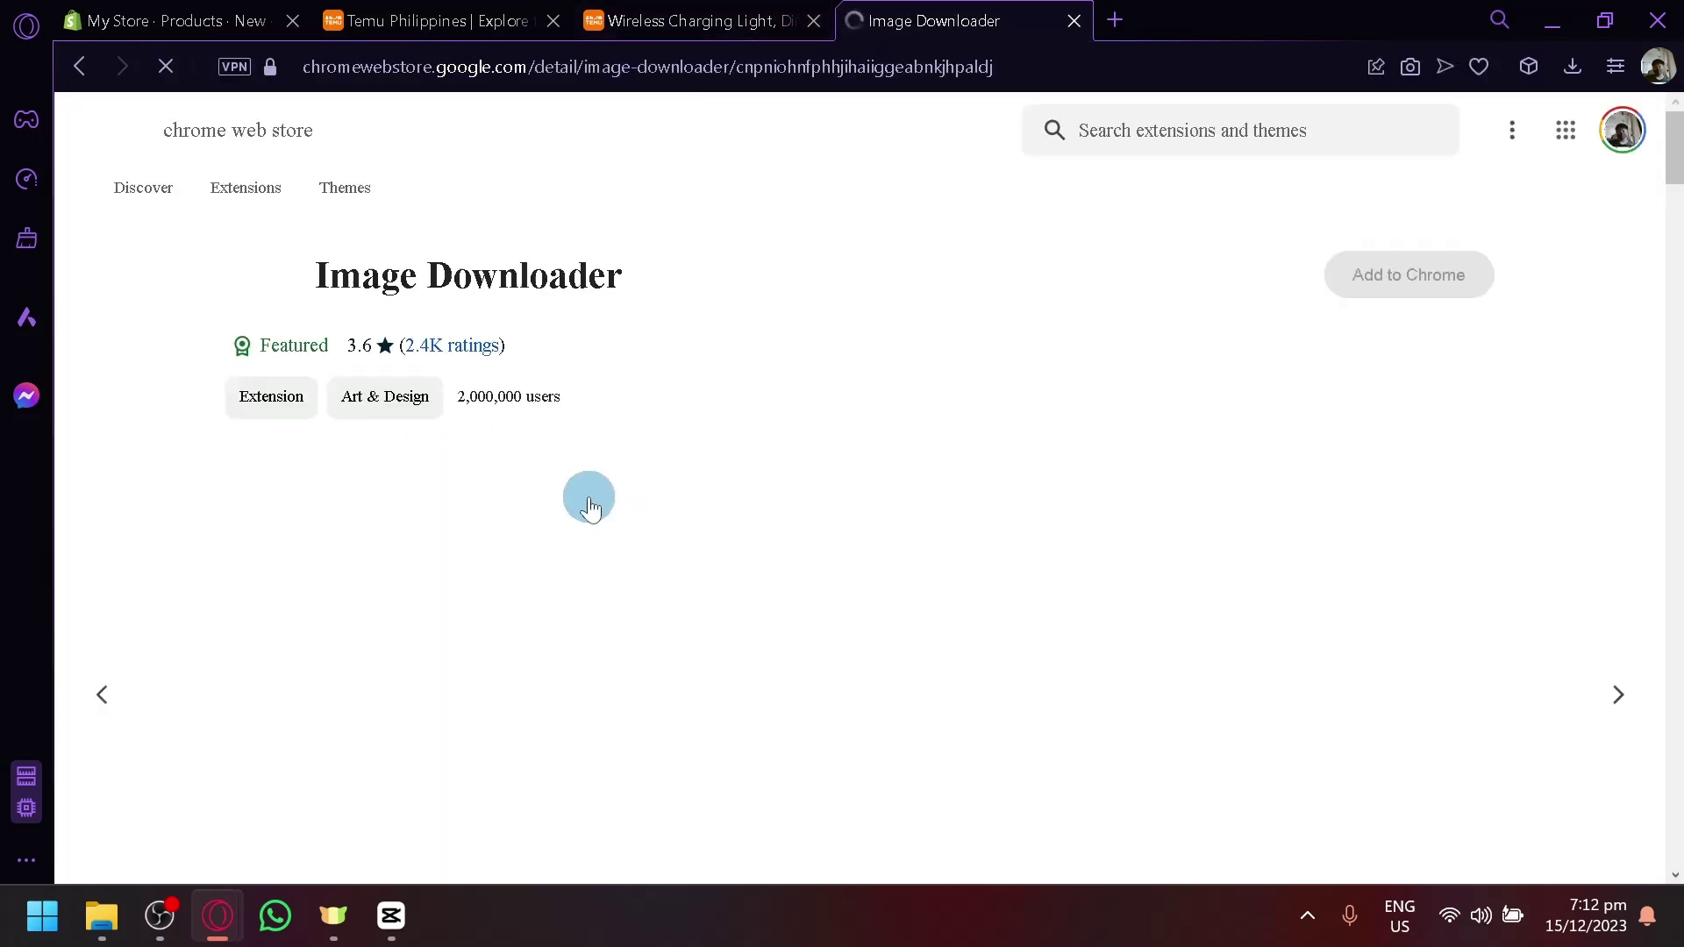
scroll(587, 509, "down", 4)
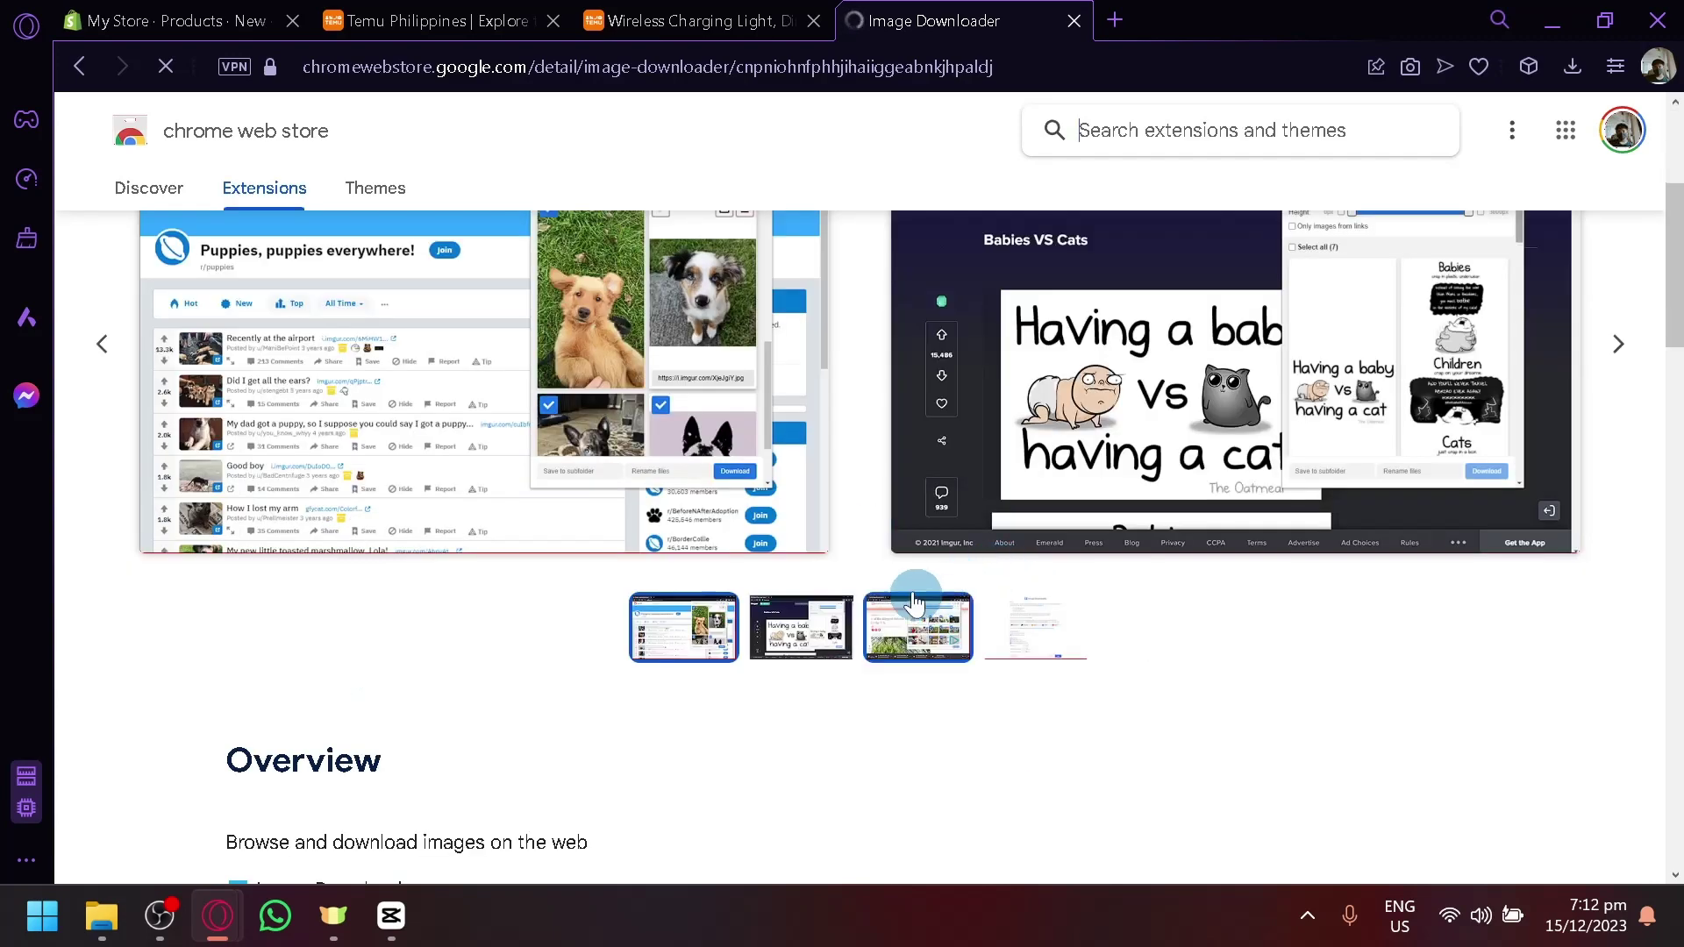
scroll(740, 470, "down", 6)
scroll(482, 478, "up", 6)
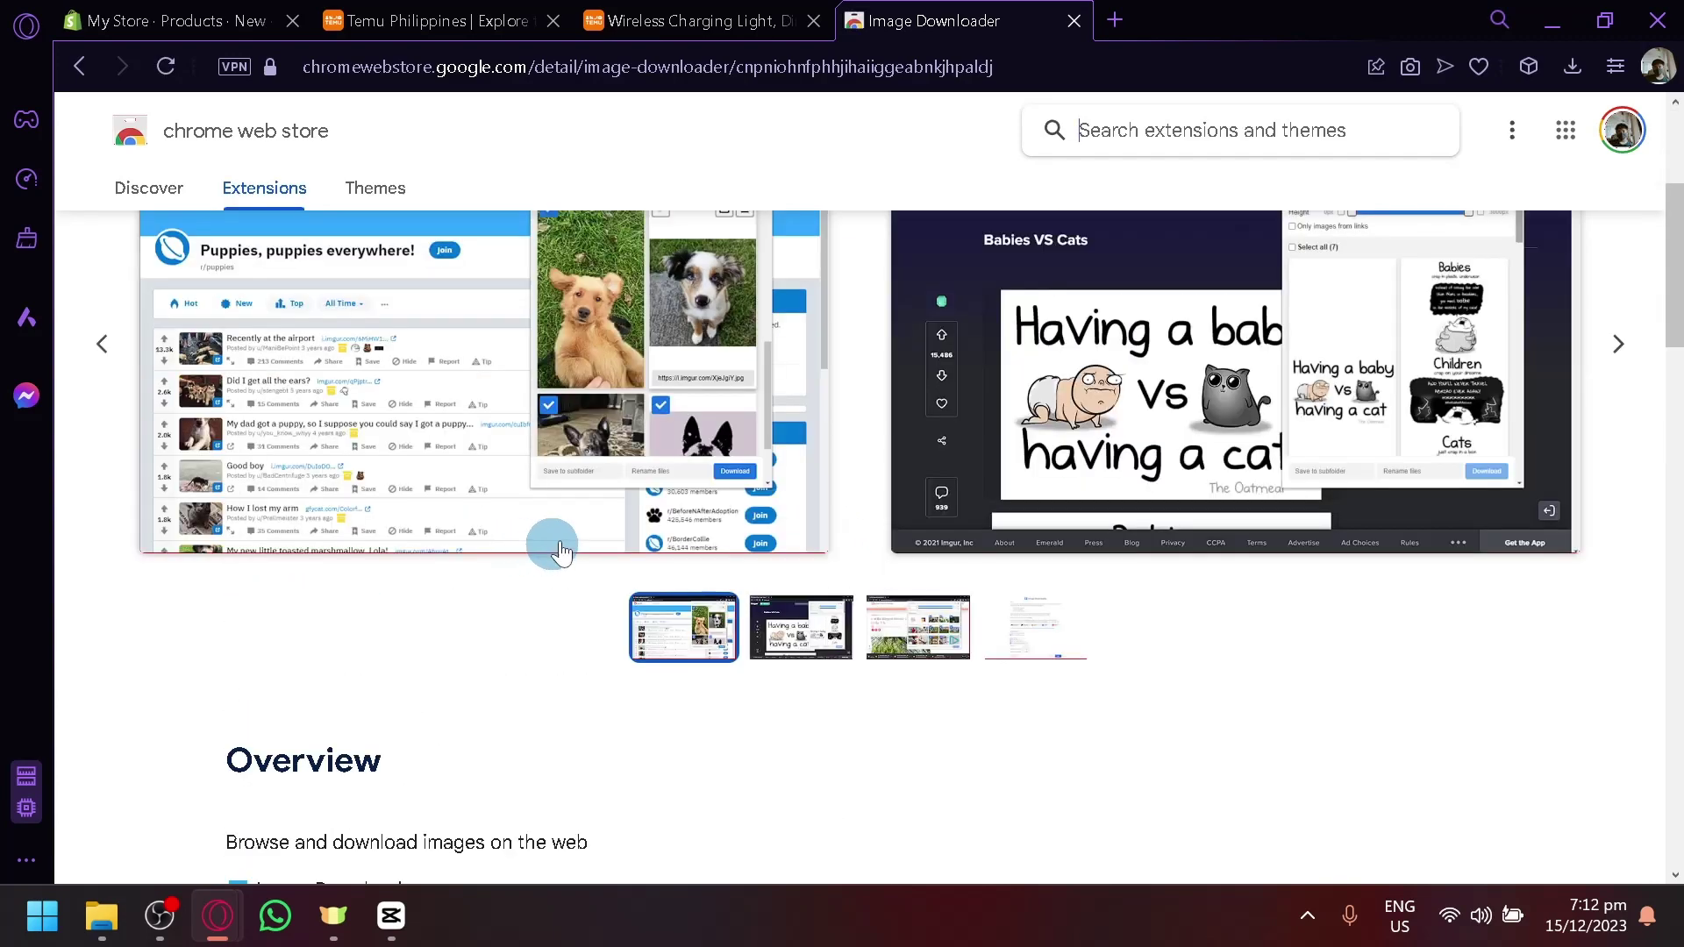
scroll(702, 641, "up", 2)
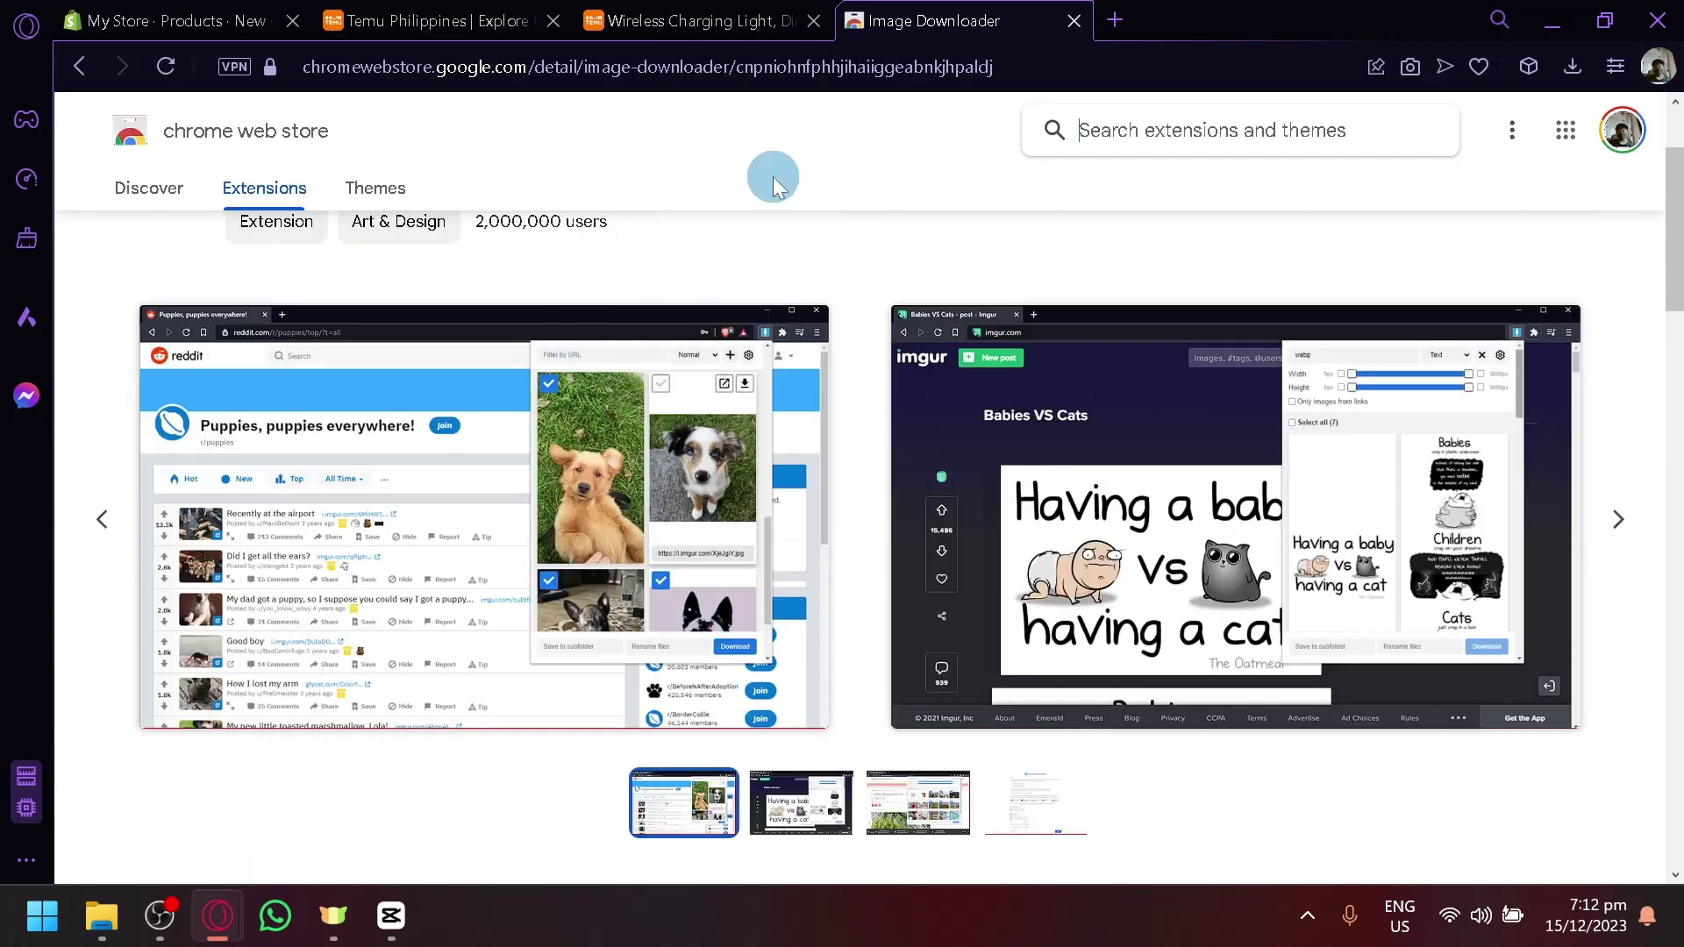
Look through the charging light's sunrise wake-up photo and buyer reviews on Temu.
left_click(702, 21)
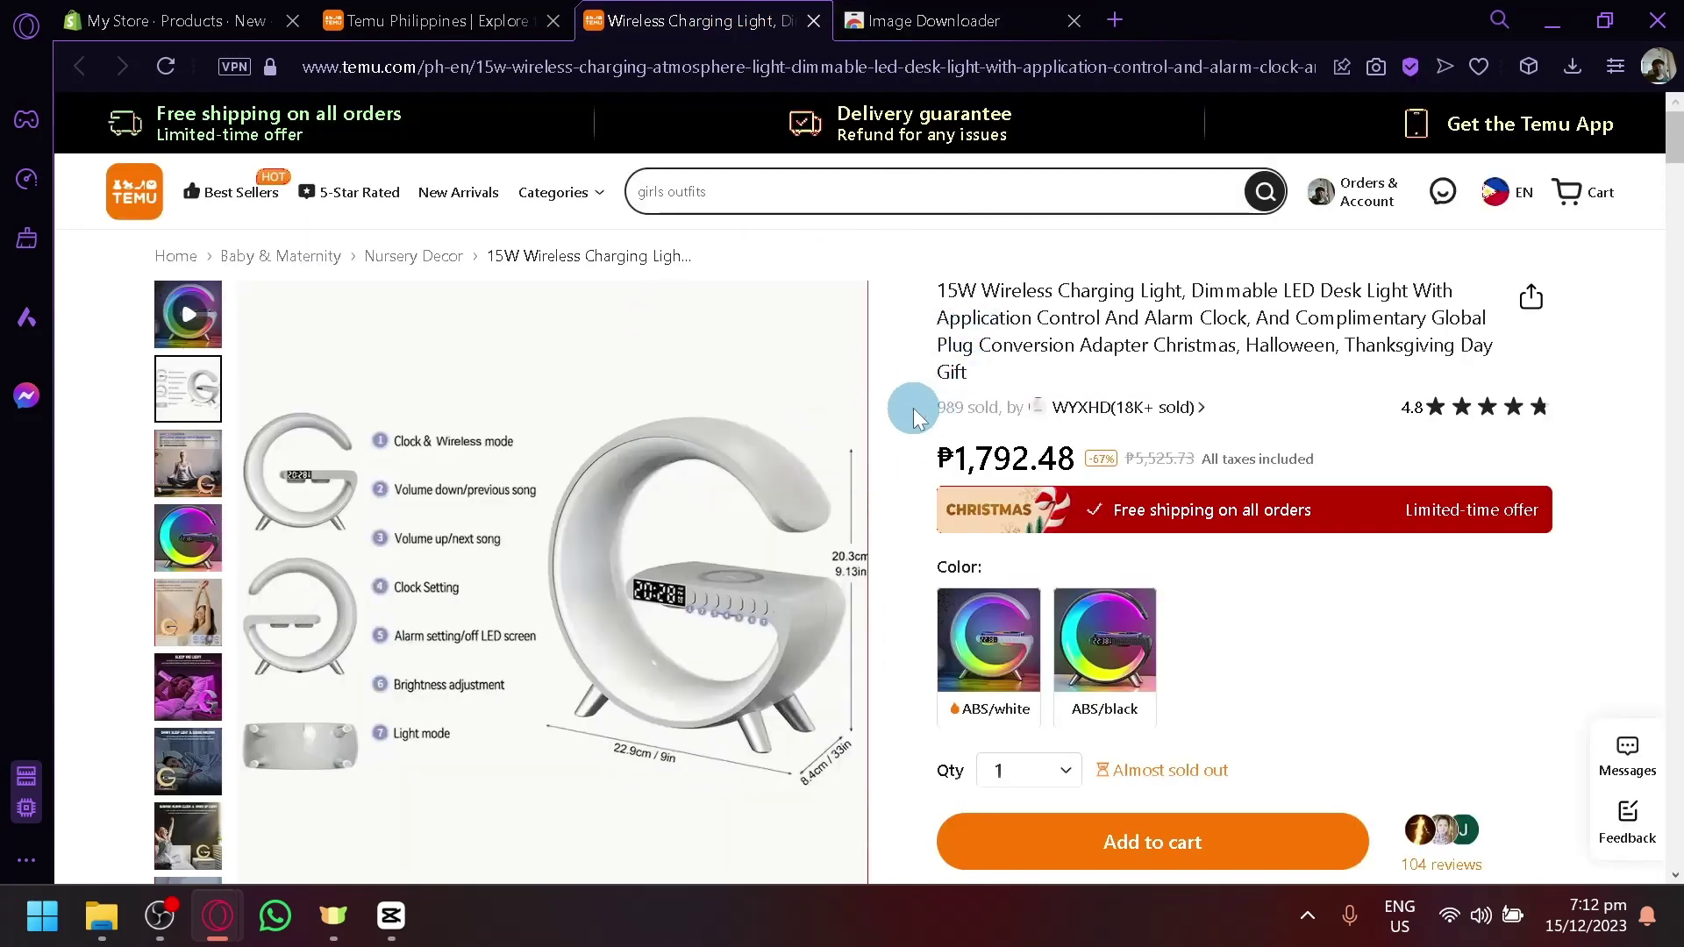
key("ctrl+Tab")
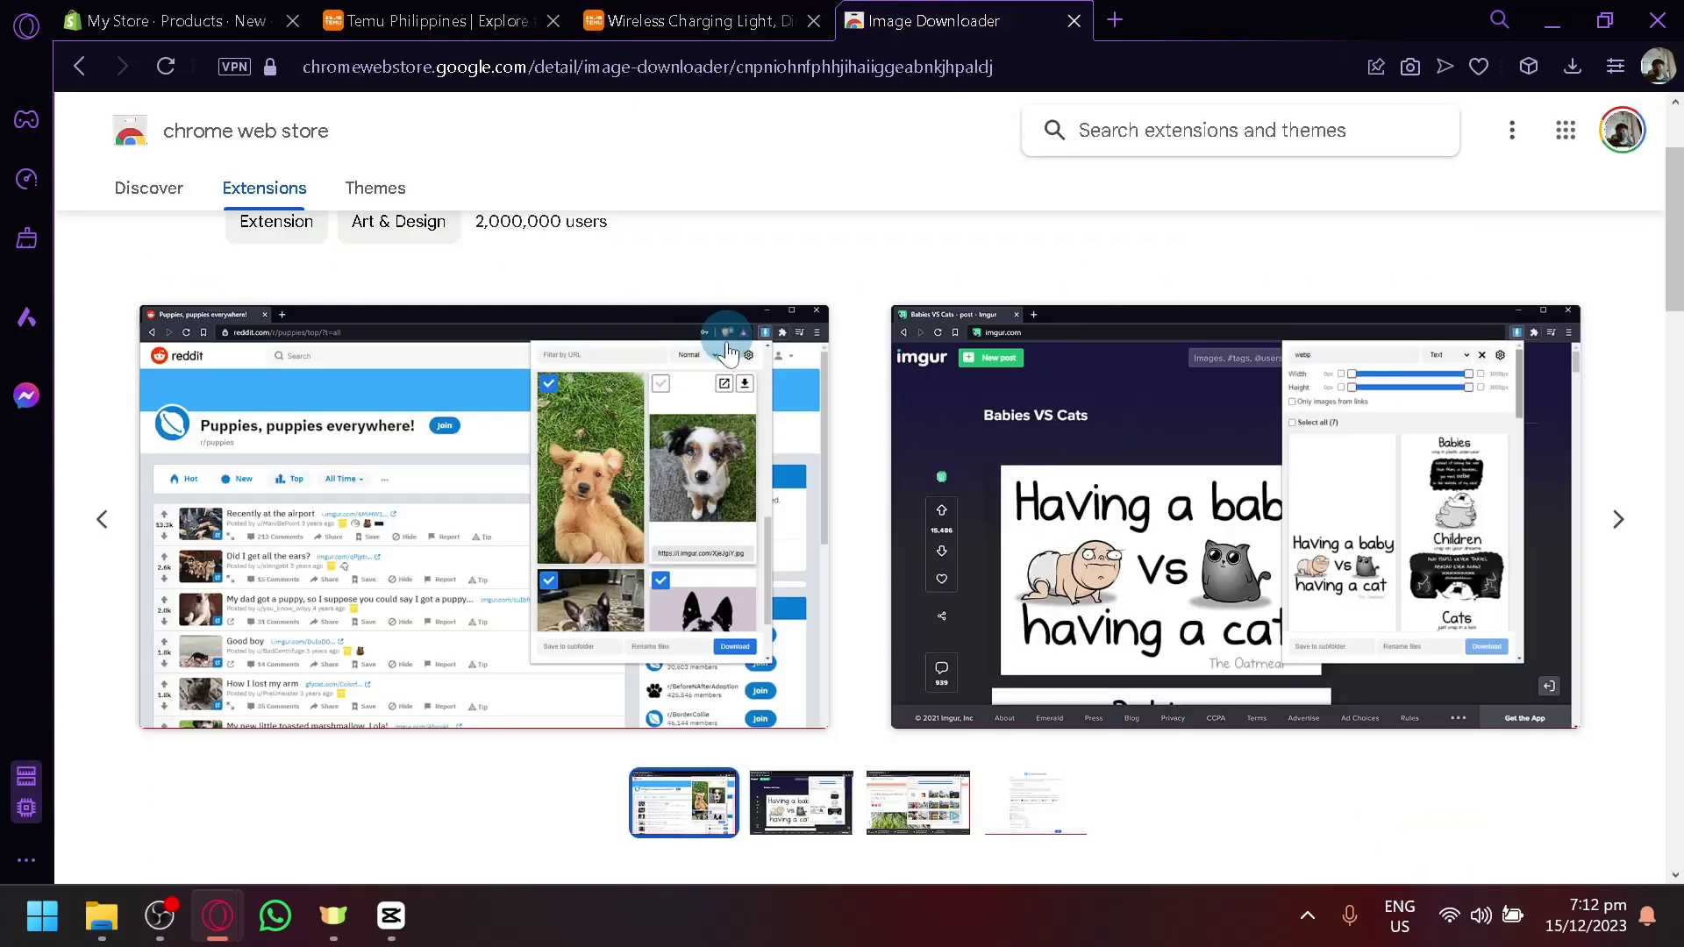
scroll(726, 113, "up", 2)
key("ctrl+shift+Tab")
scroll(197, 419, "down", 2)
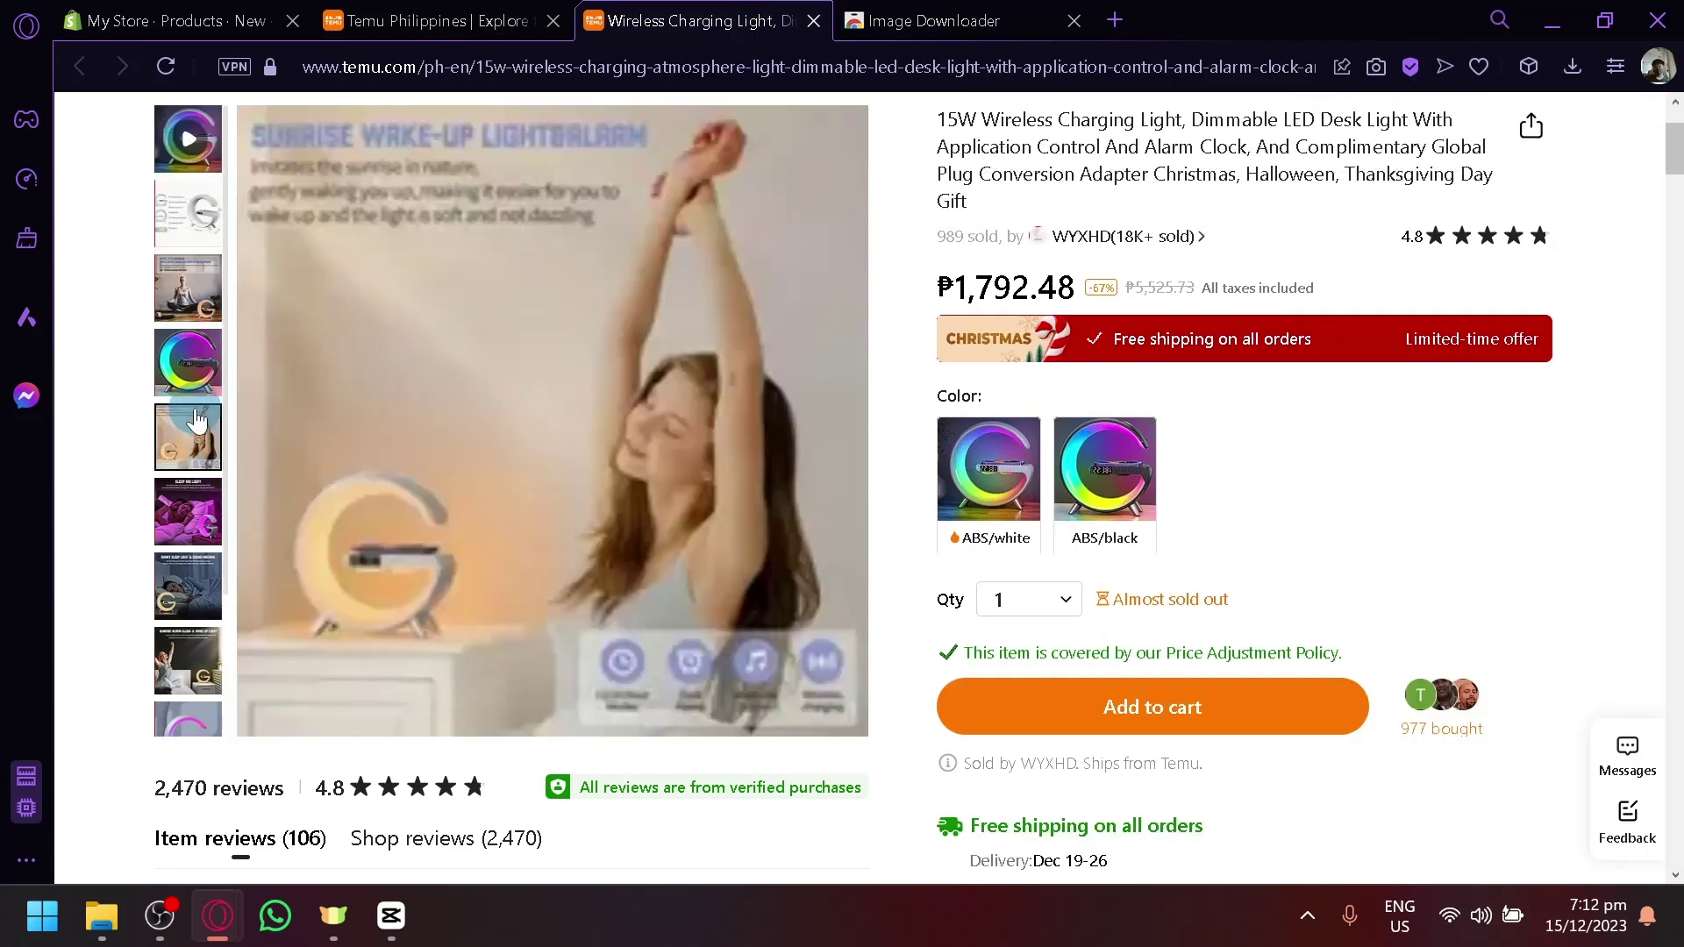
left_click(175, 318)
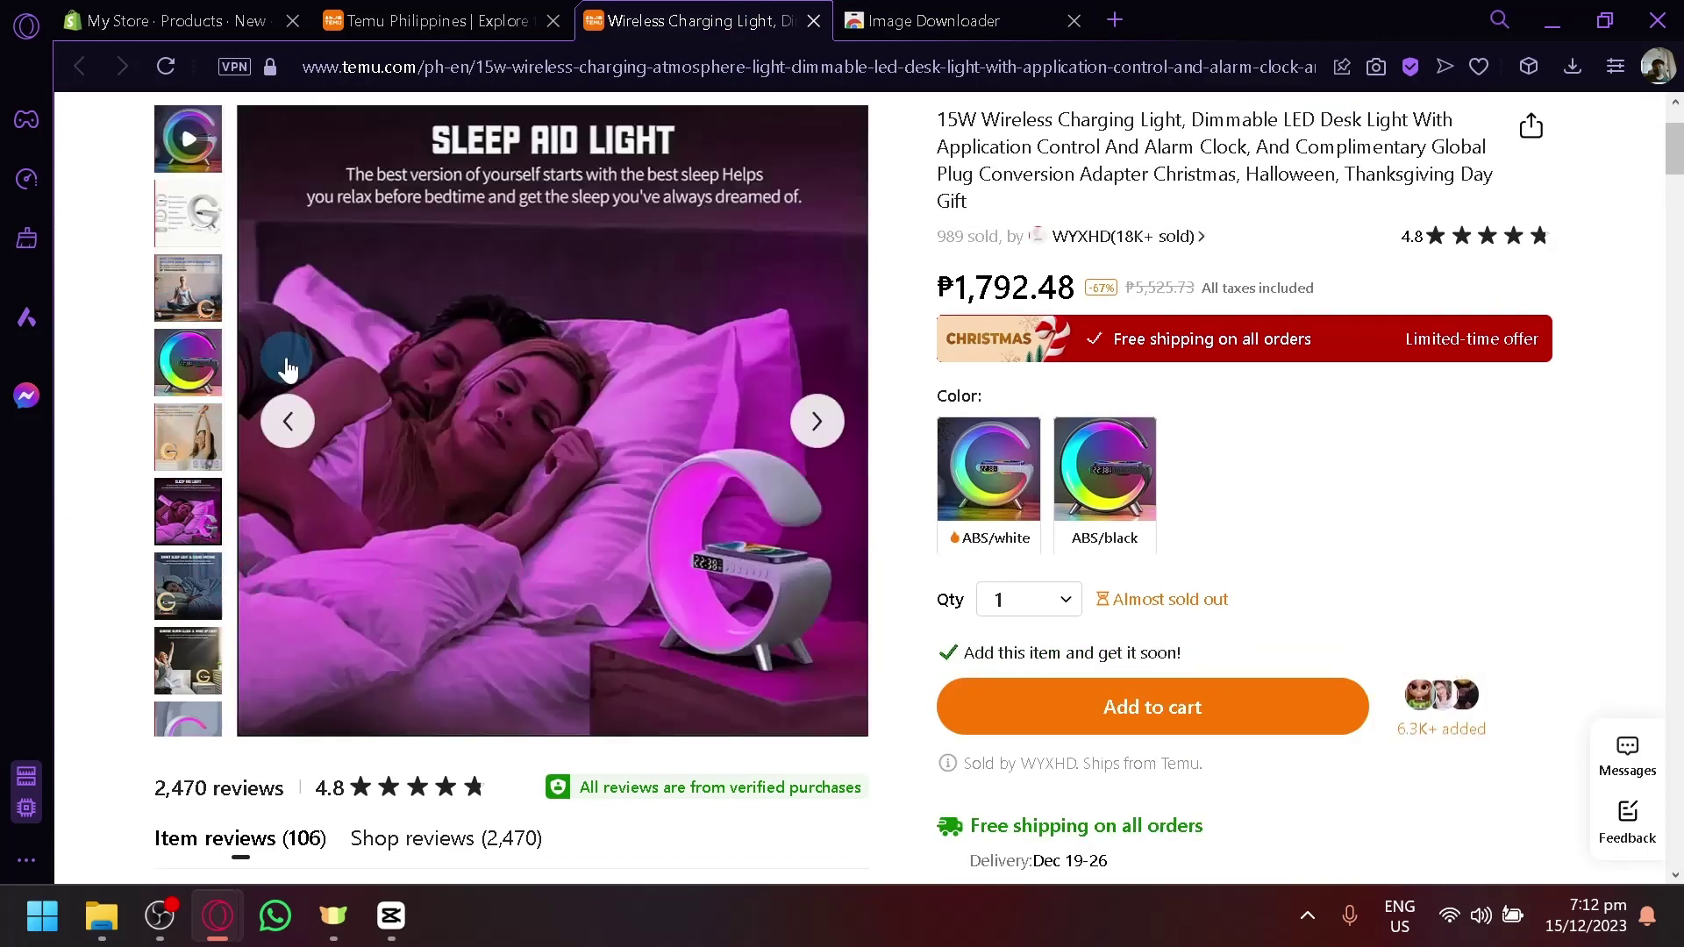
scroll(553, 561, "up", 2)
scroll(1009, 316, "down", 2)
scroll(1022, 447, "up", 2)
scroll(965, 456, "down", 4)
scroll(858, 468, "down", 3)
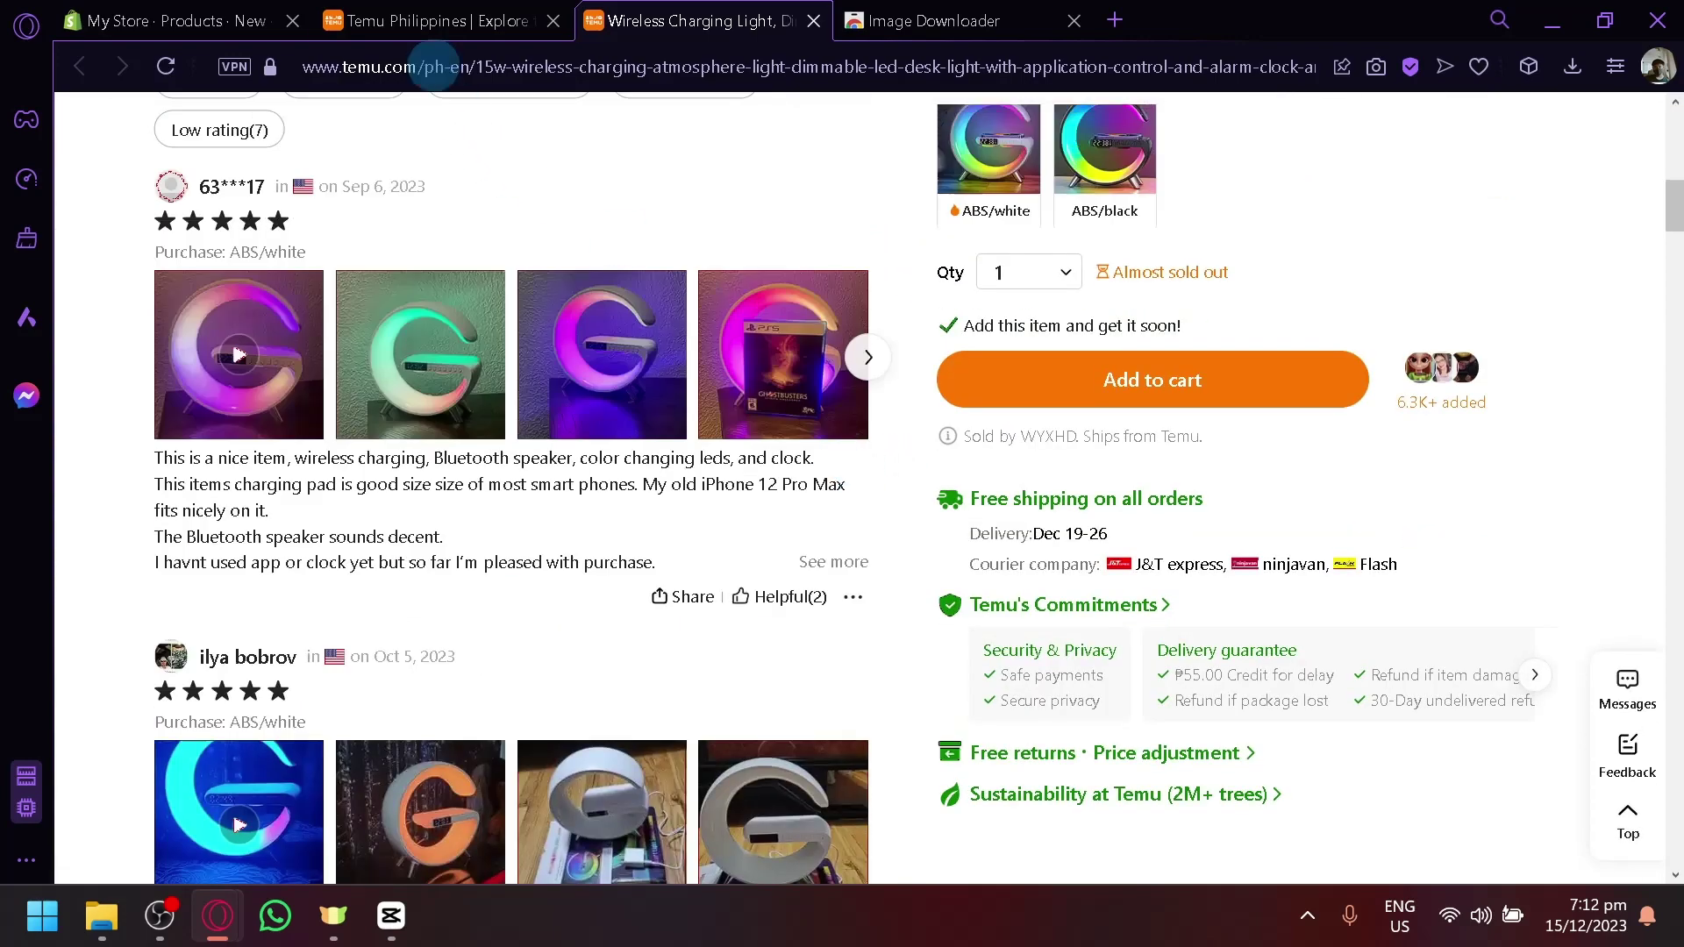
Scroll the Shopify product form down to Pricing, then return to the Temu listing.
left_click(408, 18)
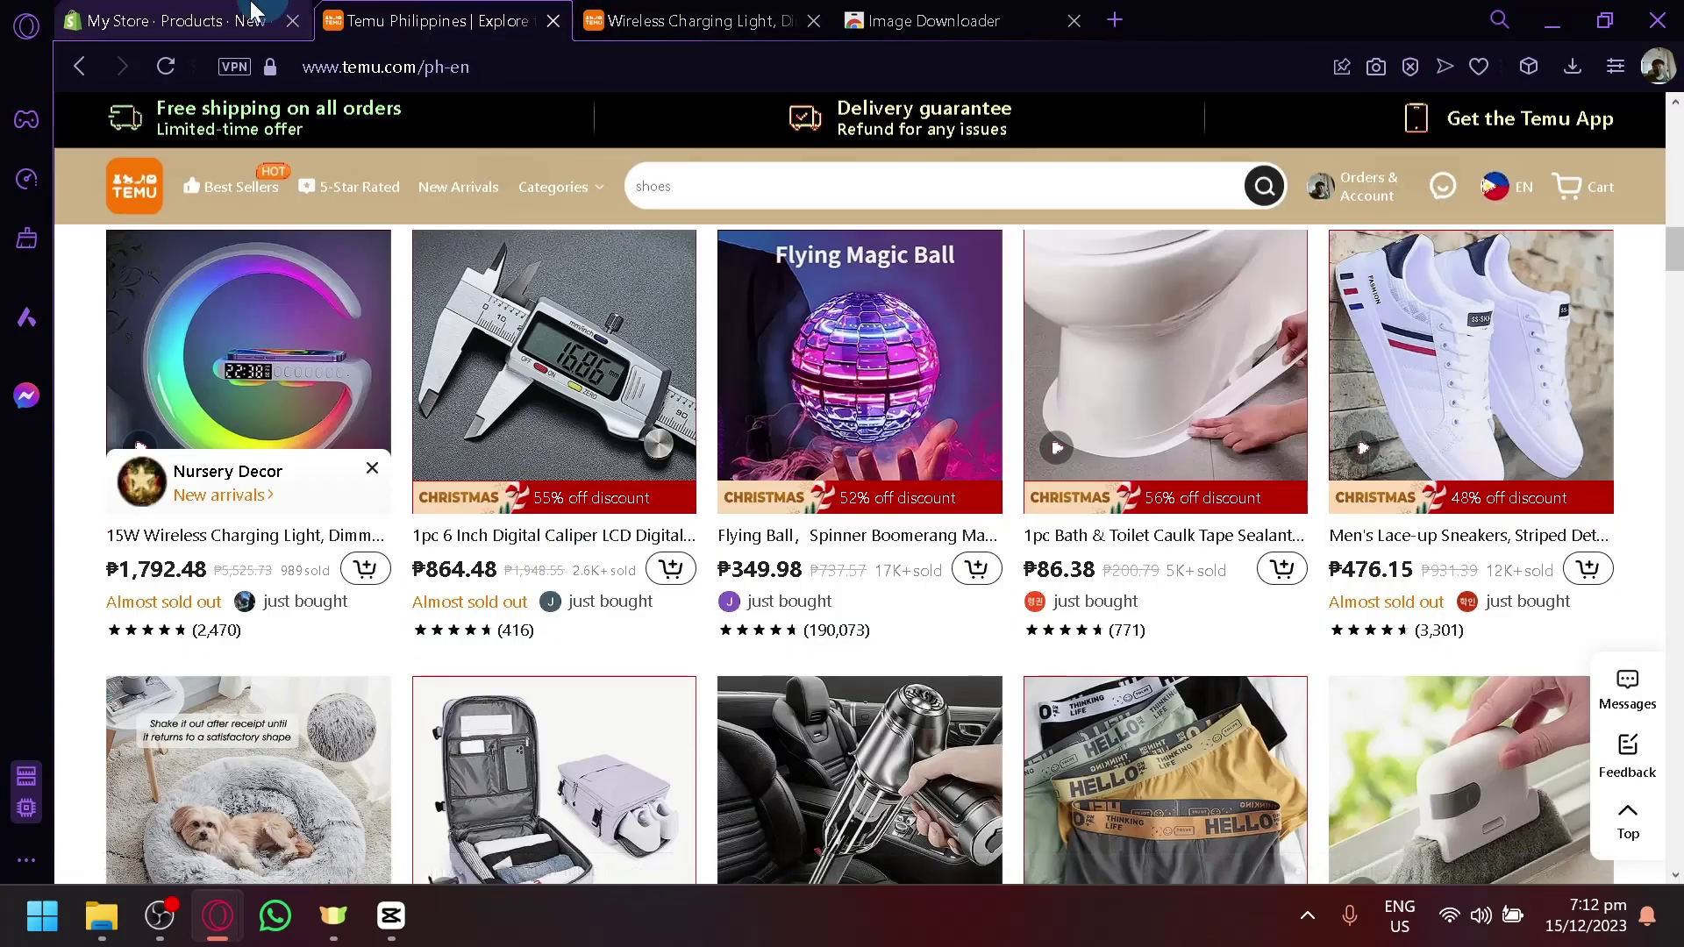
left_click(166, 20)
left_click(963, 653)
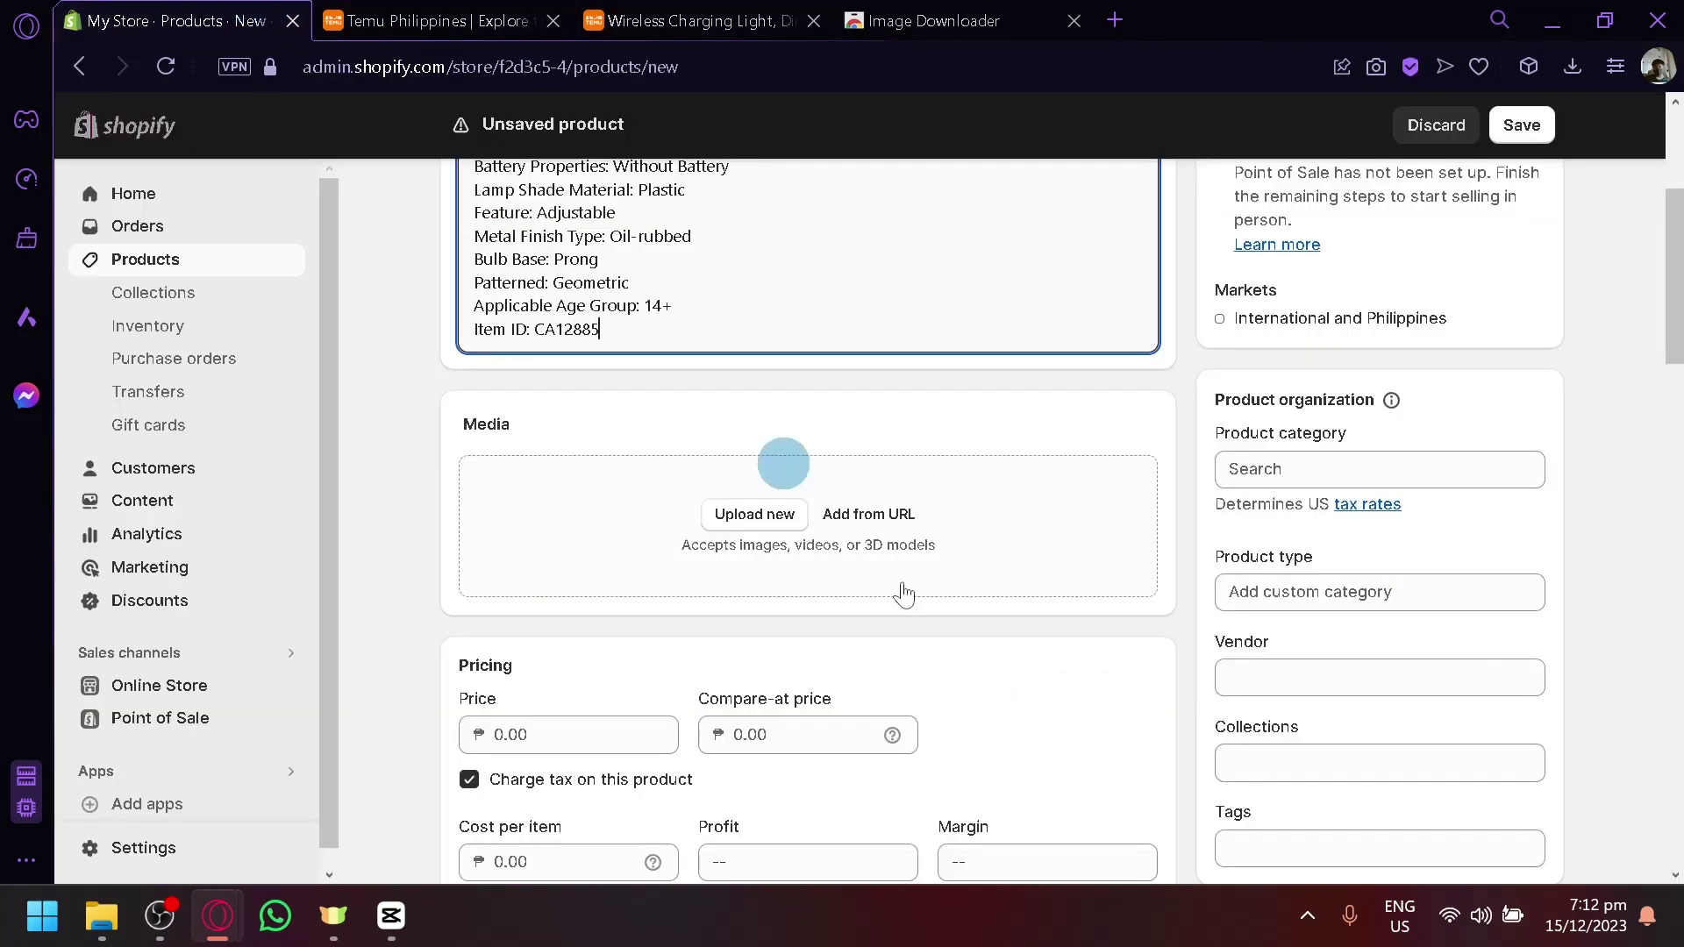
scroll(813, 591, "down", 4)
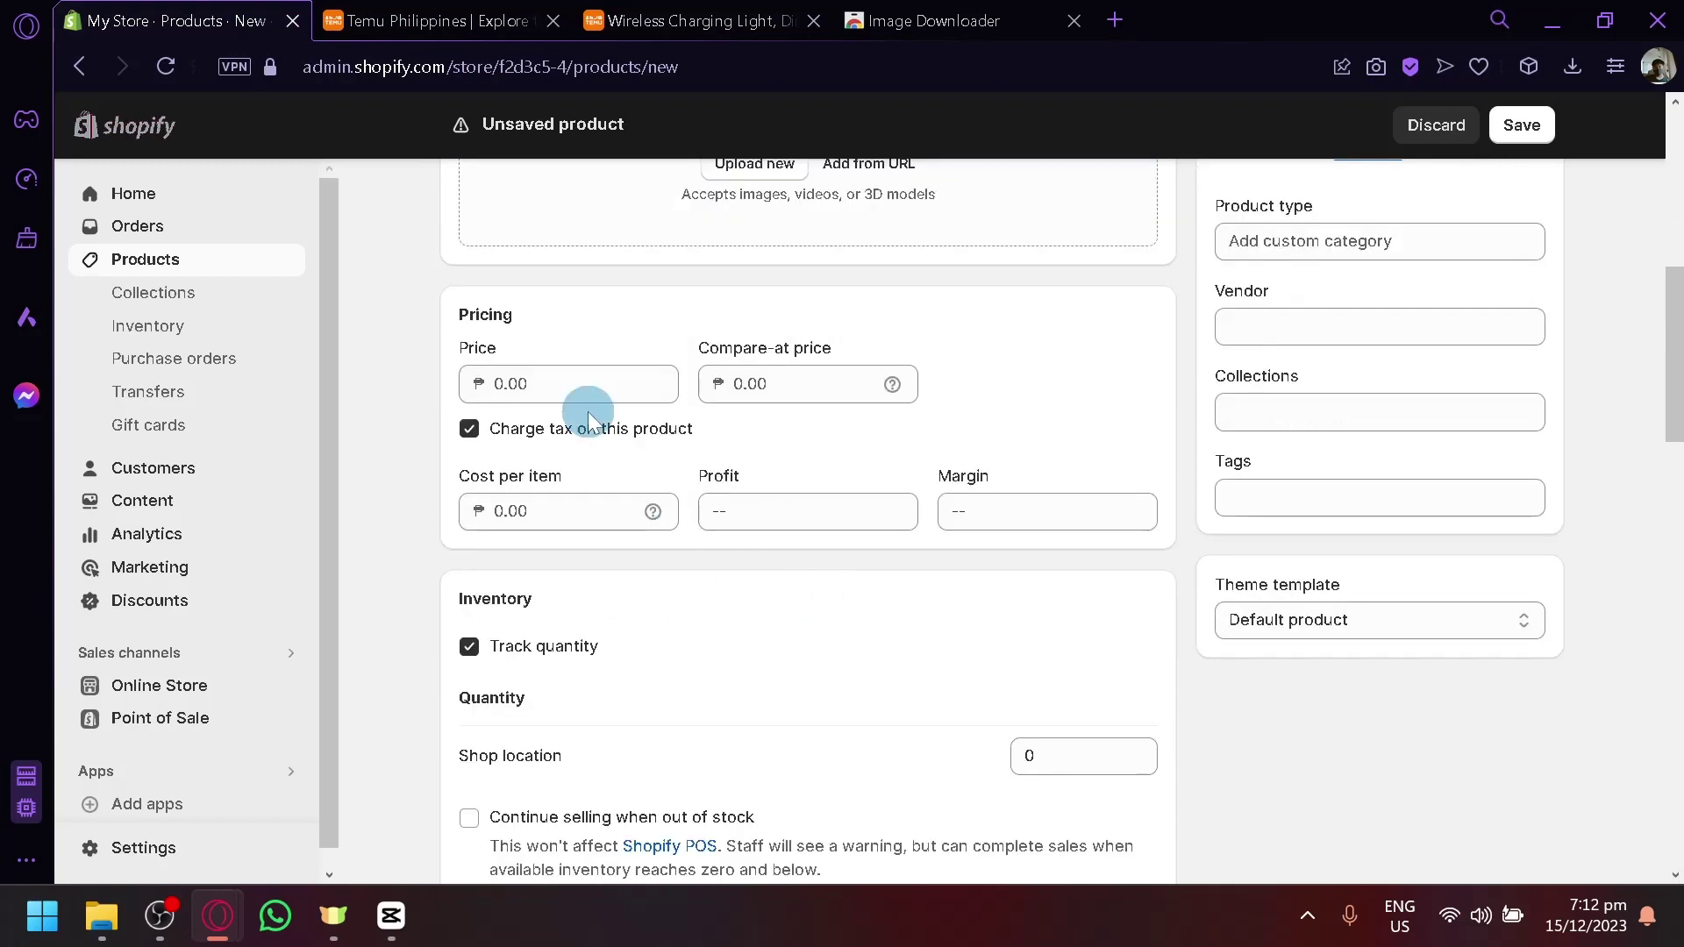
left_click(643, 19)
scroll(858, 241, "up", 10)
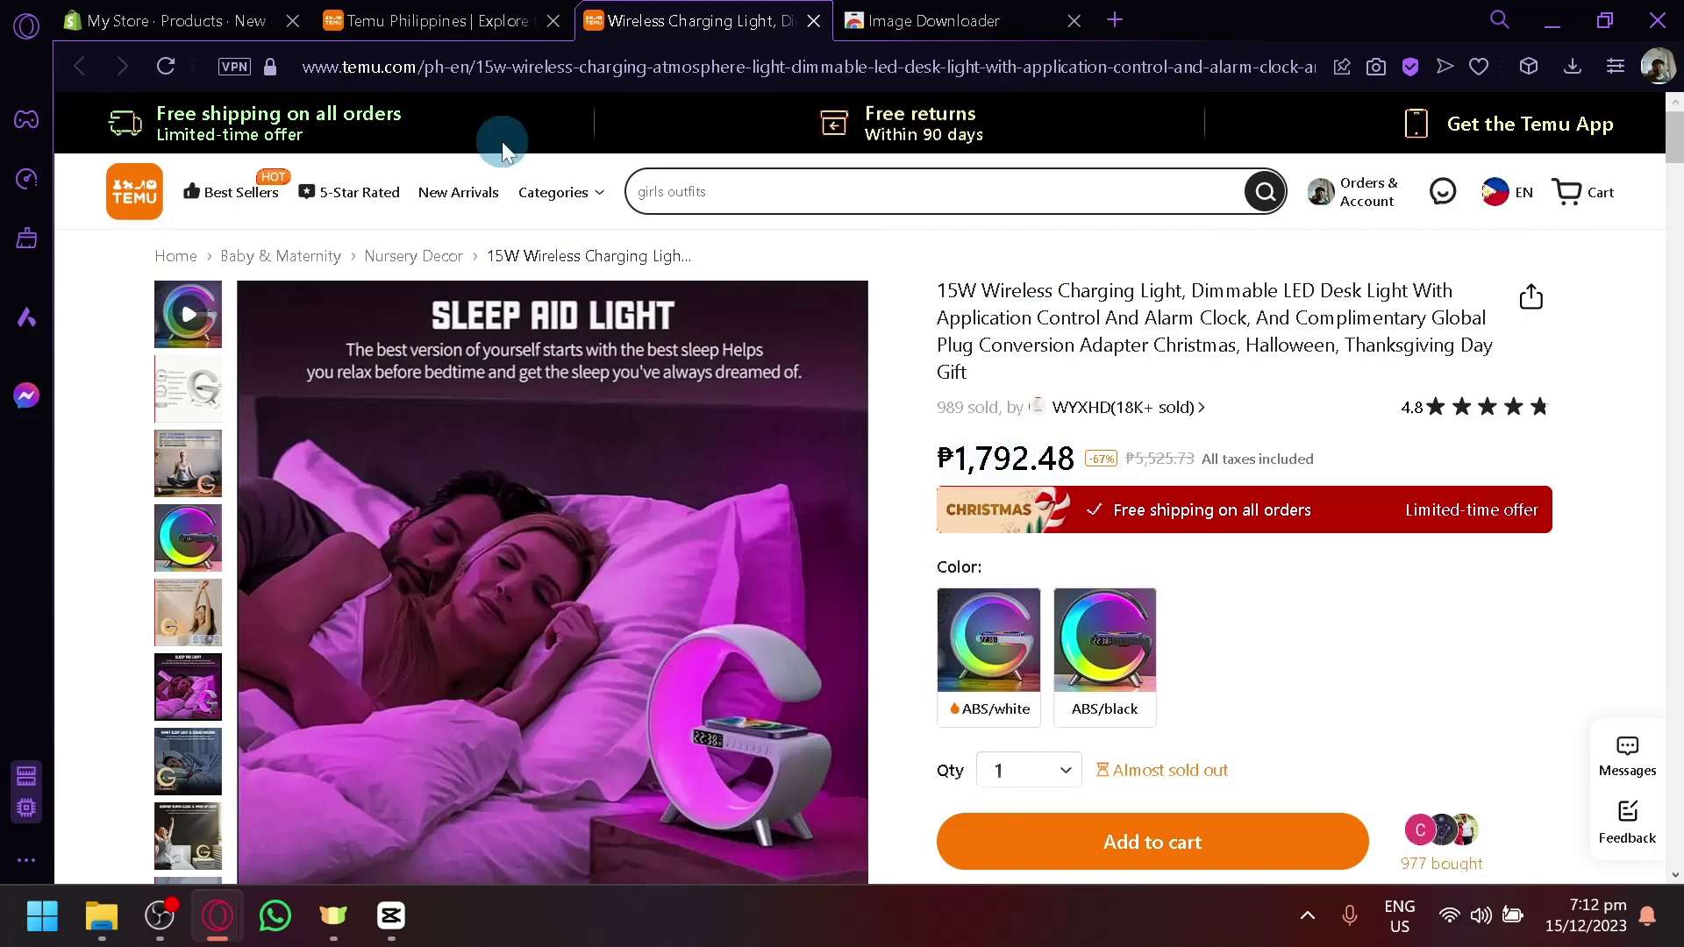
Enter a 2,000.00 price, checking it against Temu's listed price.
left_click(162, 11)
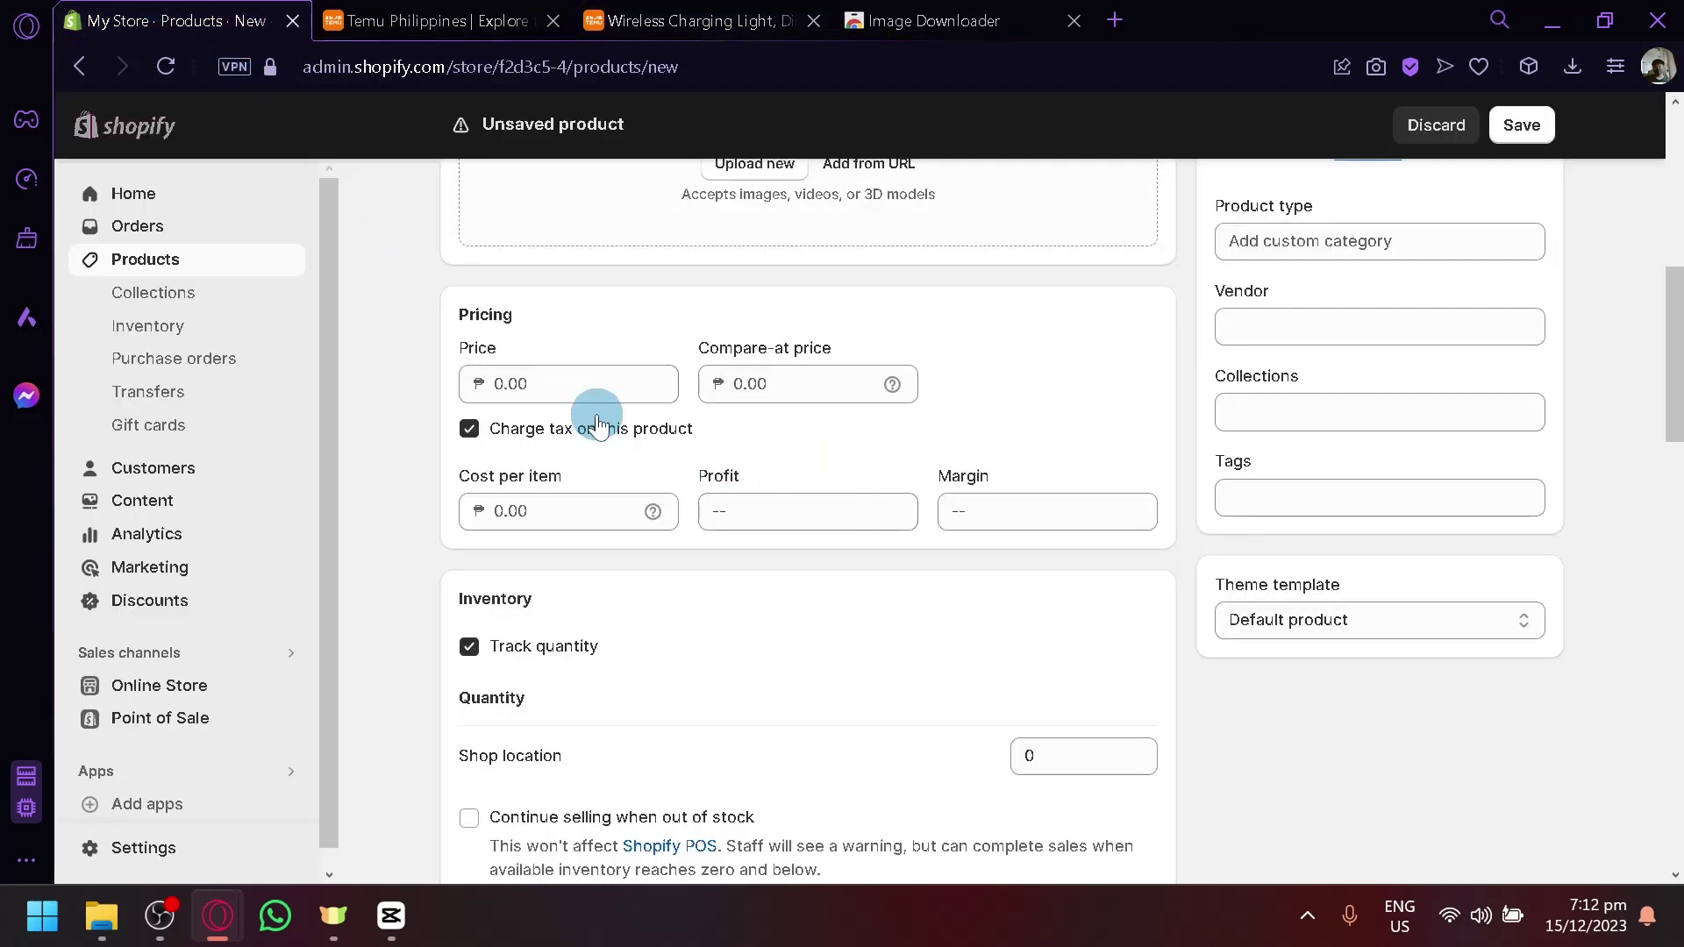
left_click(562, 391)
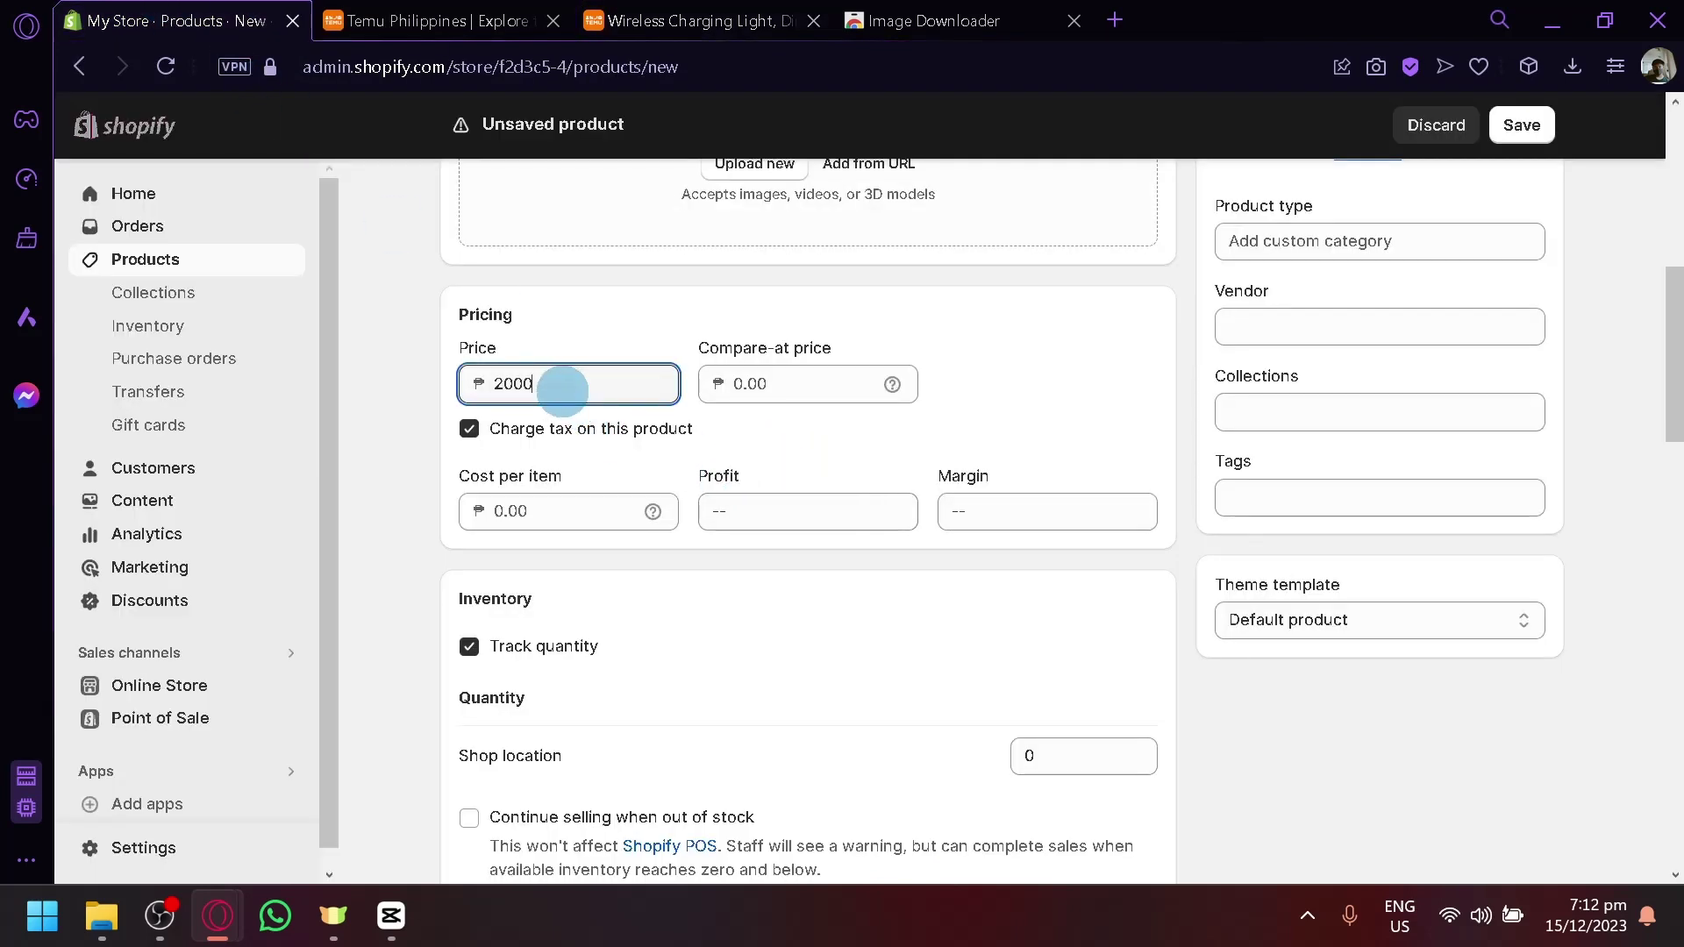
key("Tab")
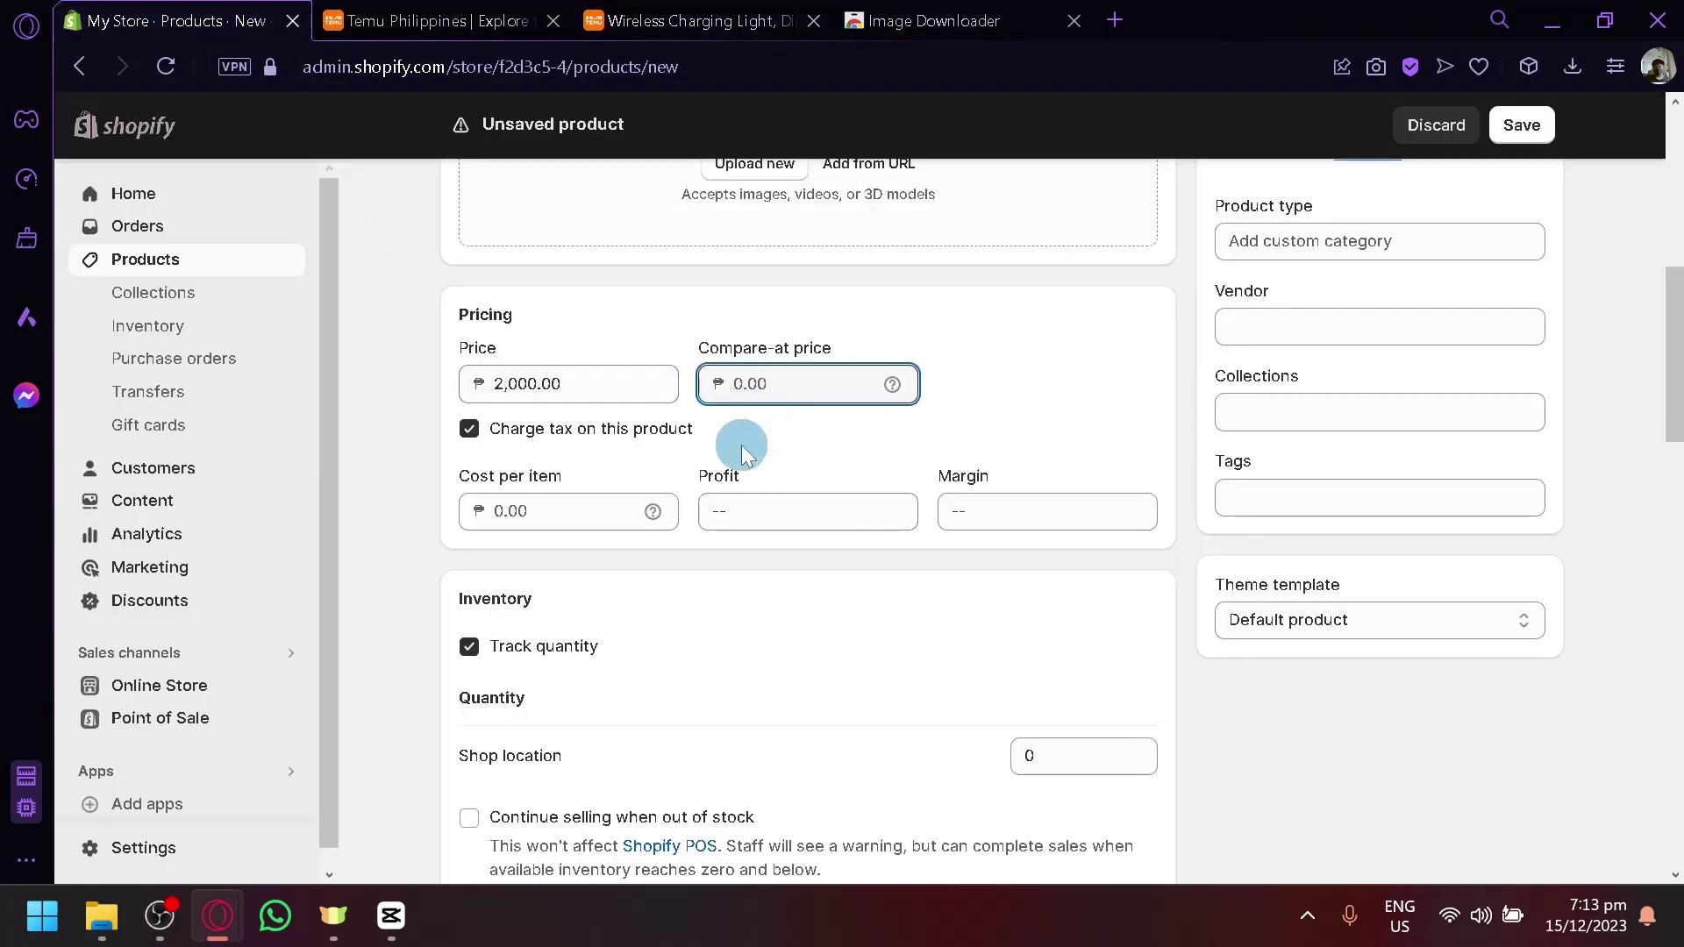
left_click(740, 12)
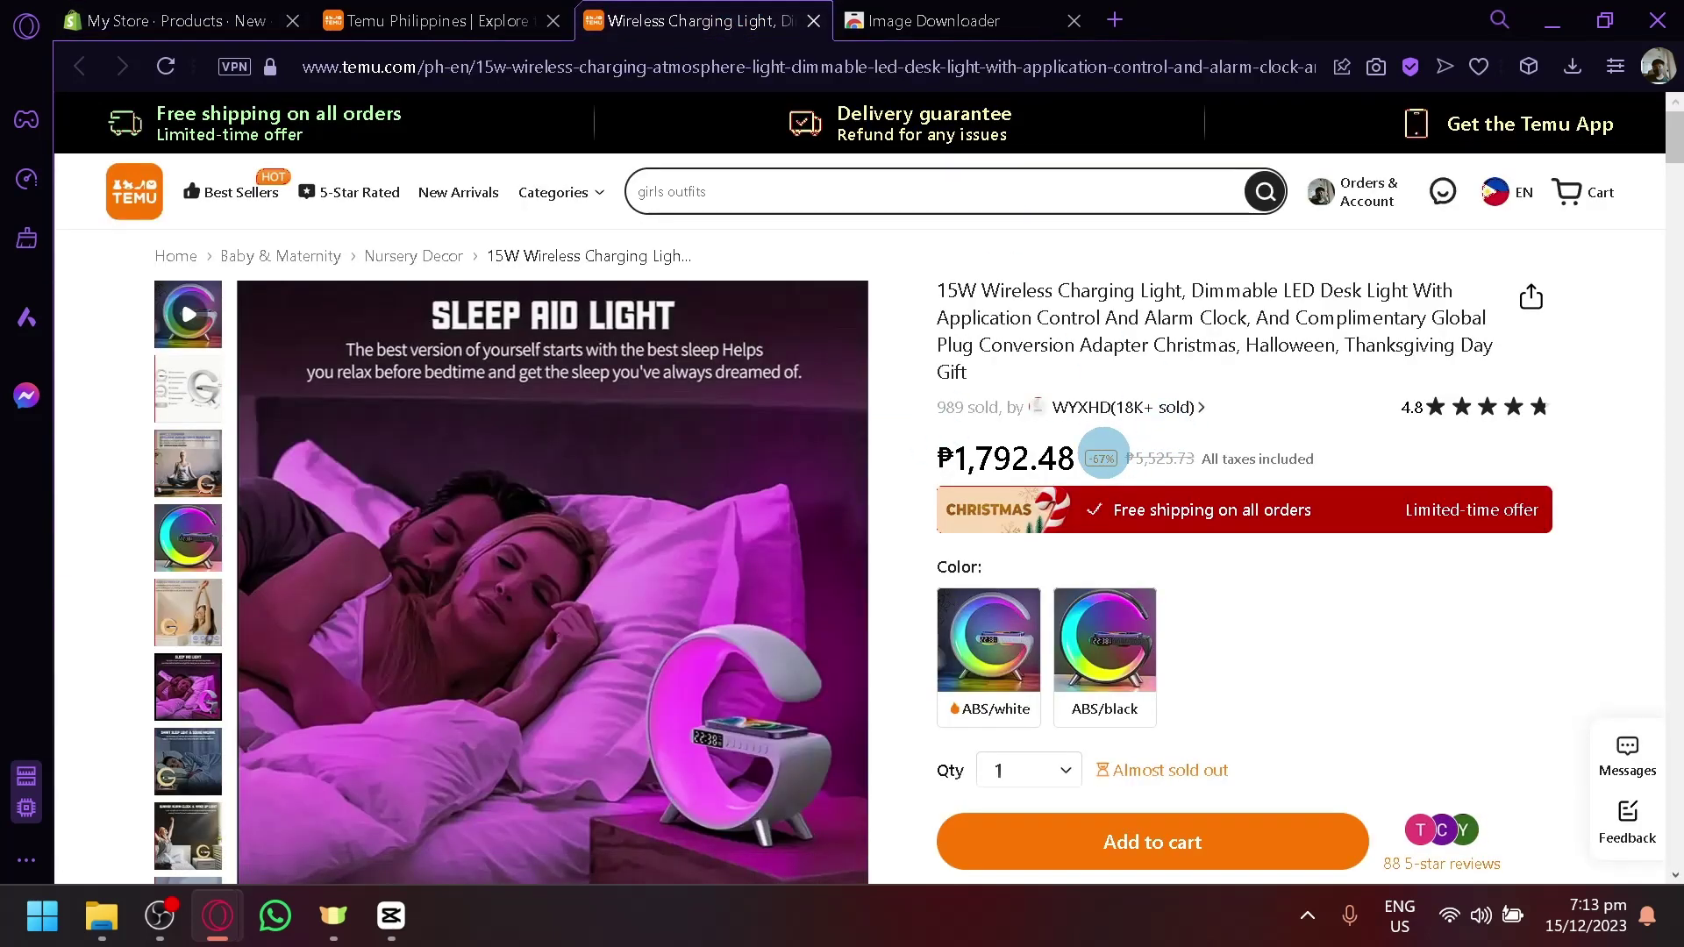
left_click_drag(1072, 457, 991, 457)
left_click(998, 472)
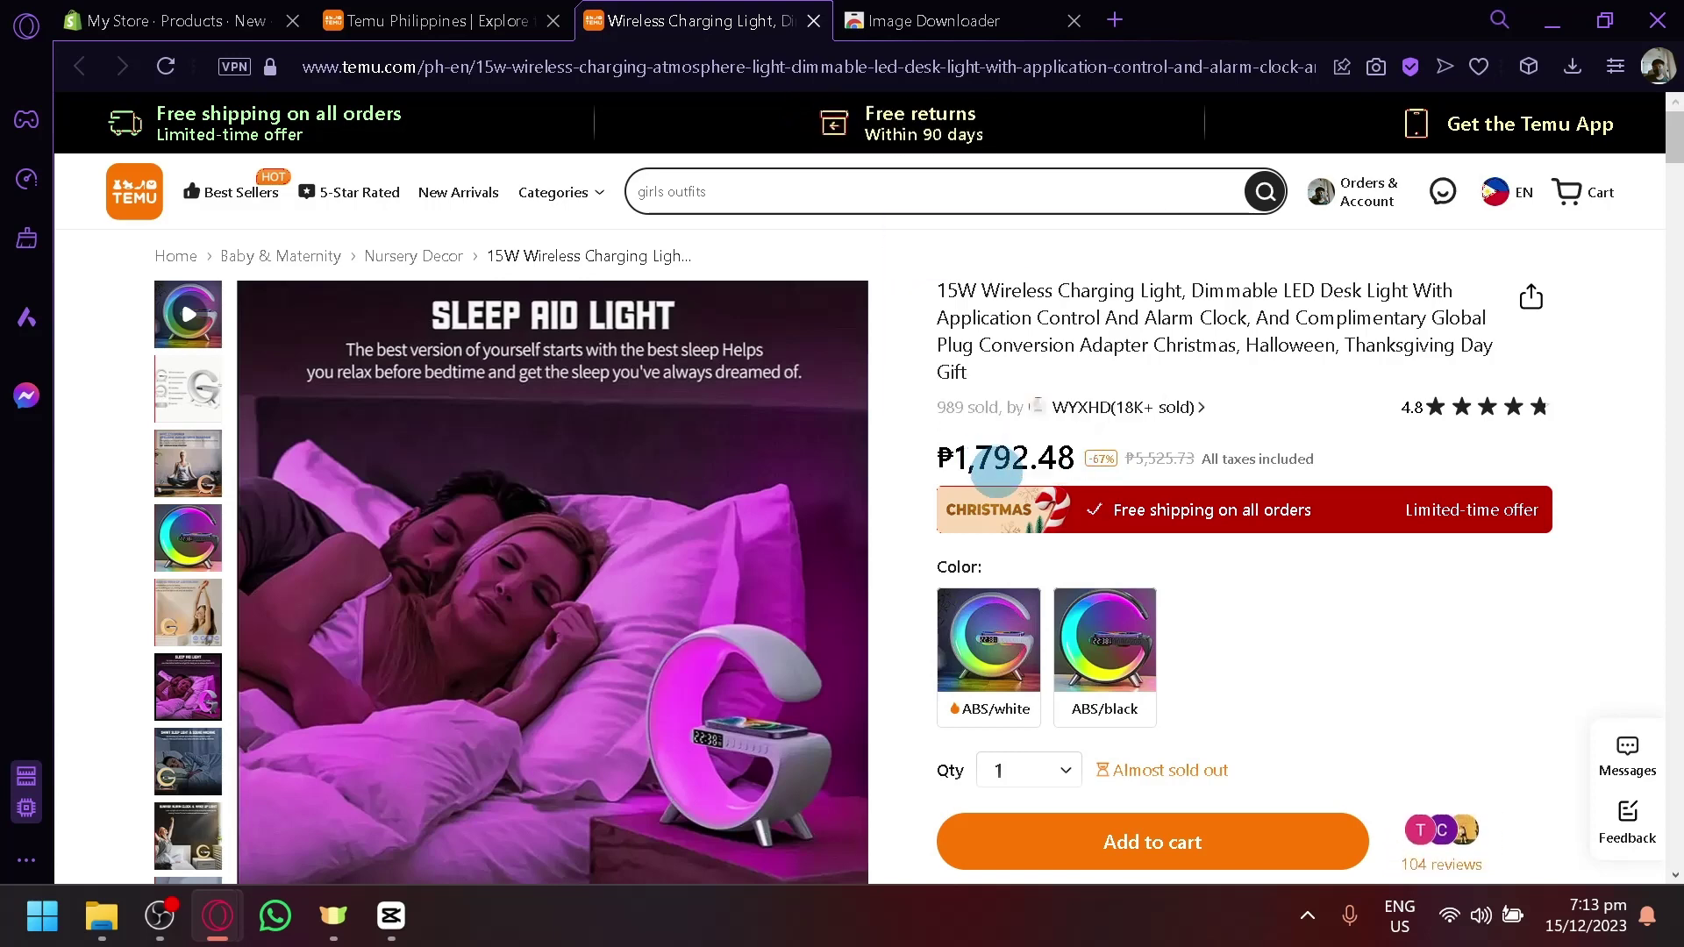
scroll(1072, 563, "down", 2)
left_click(254, 21)
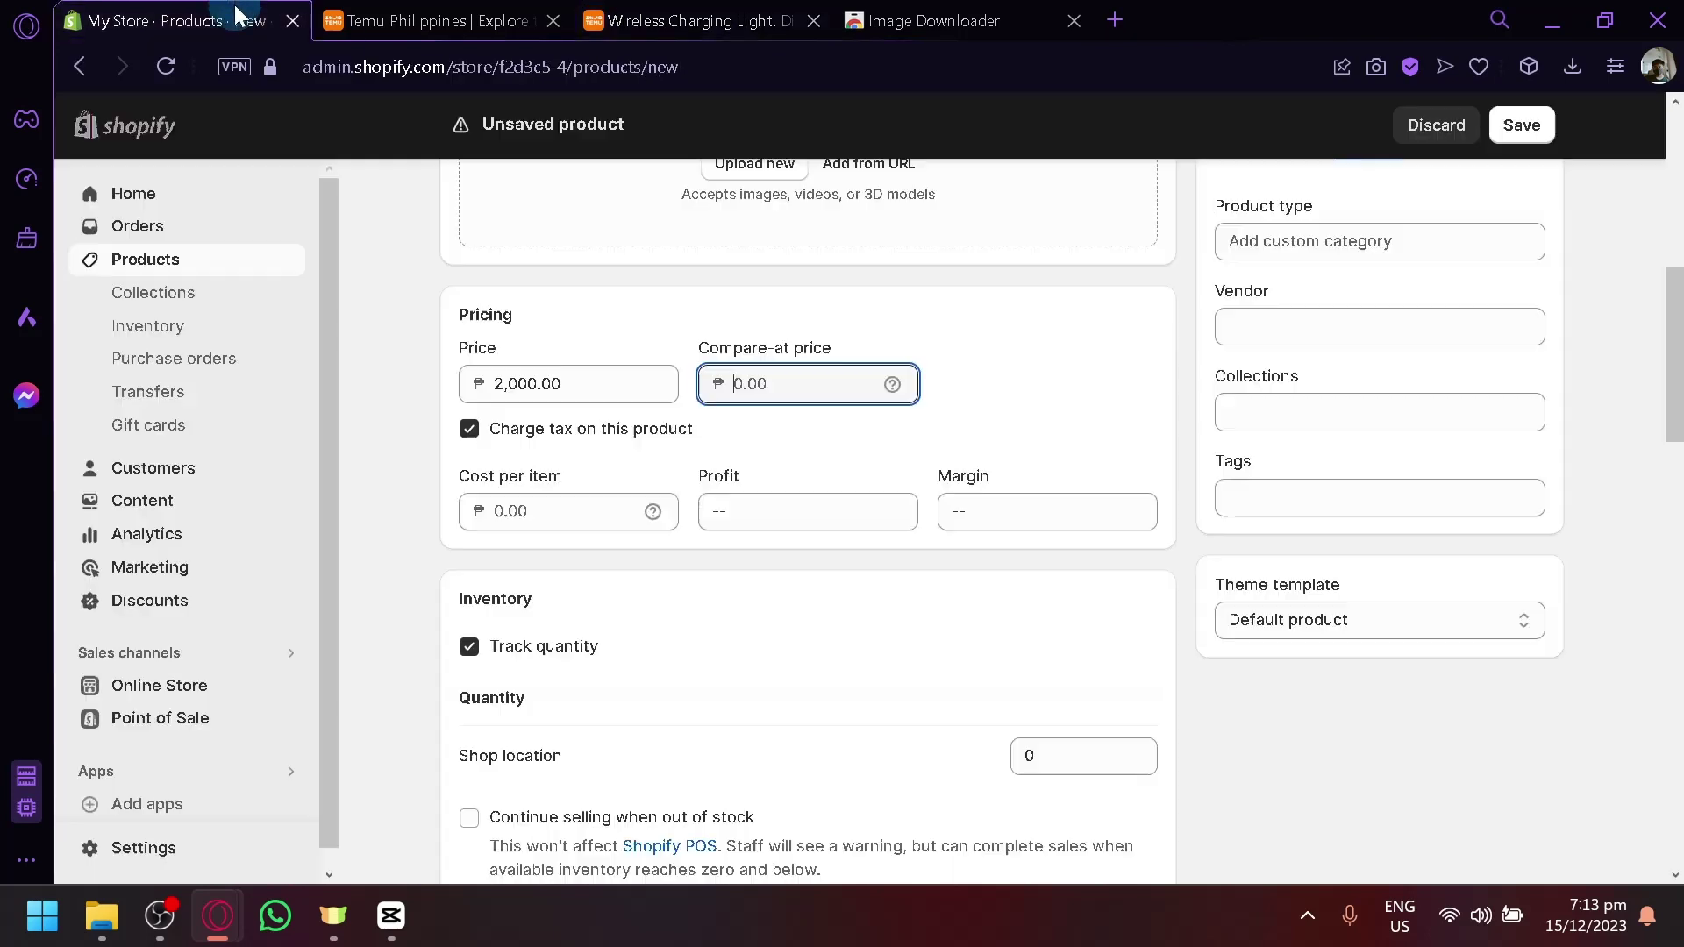
Stock 5 units at the Shop location.
scroll(628, 557, "down", 4)
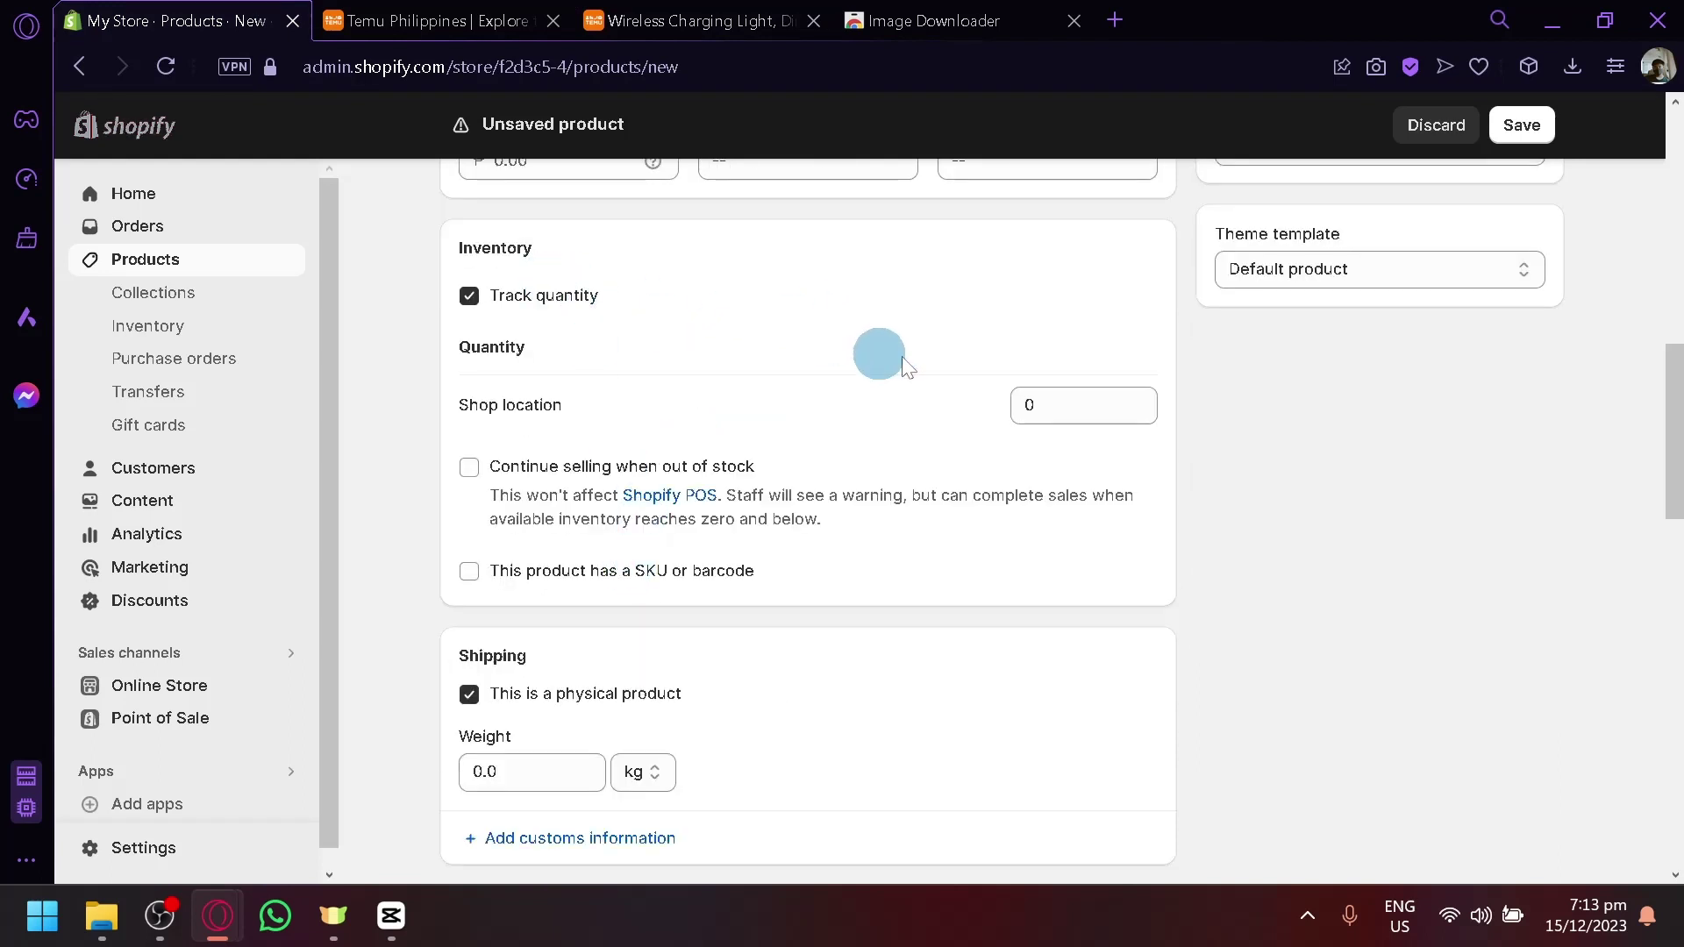
left_click(1088, 395)
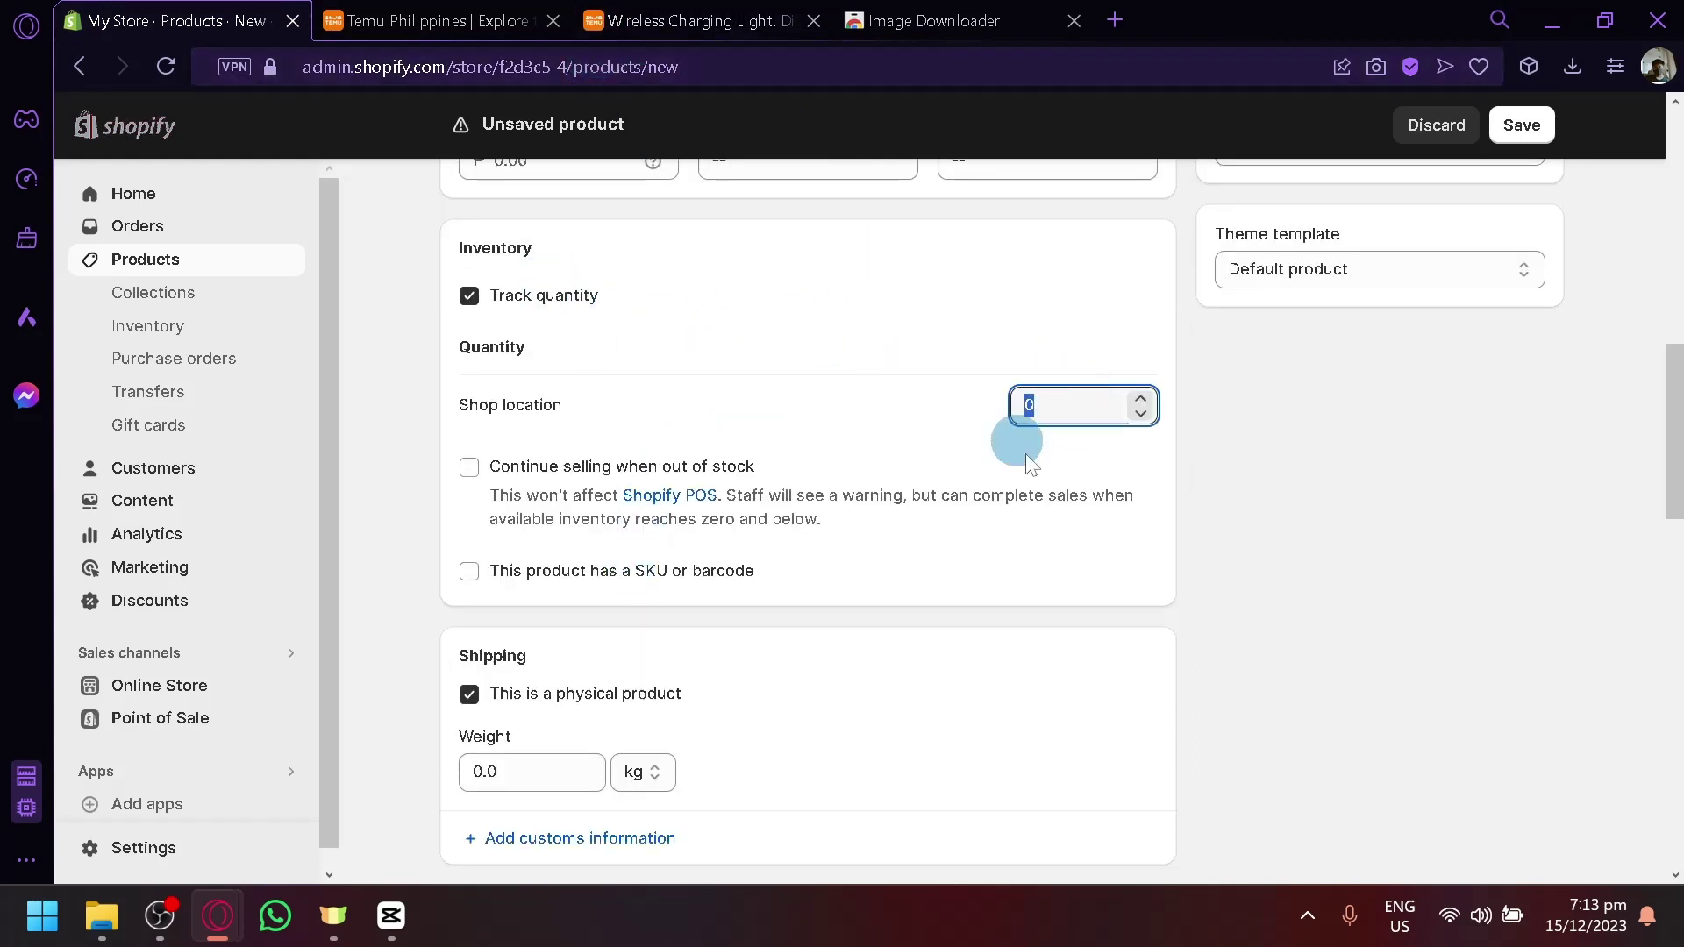
type("5")
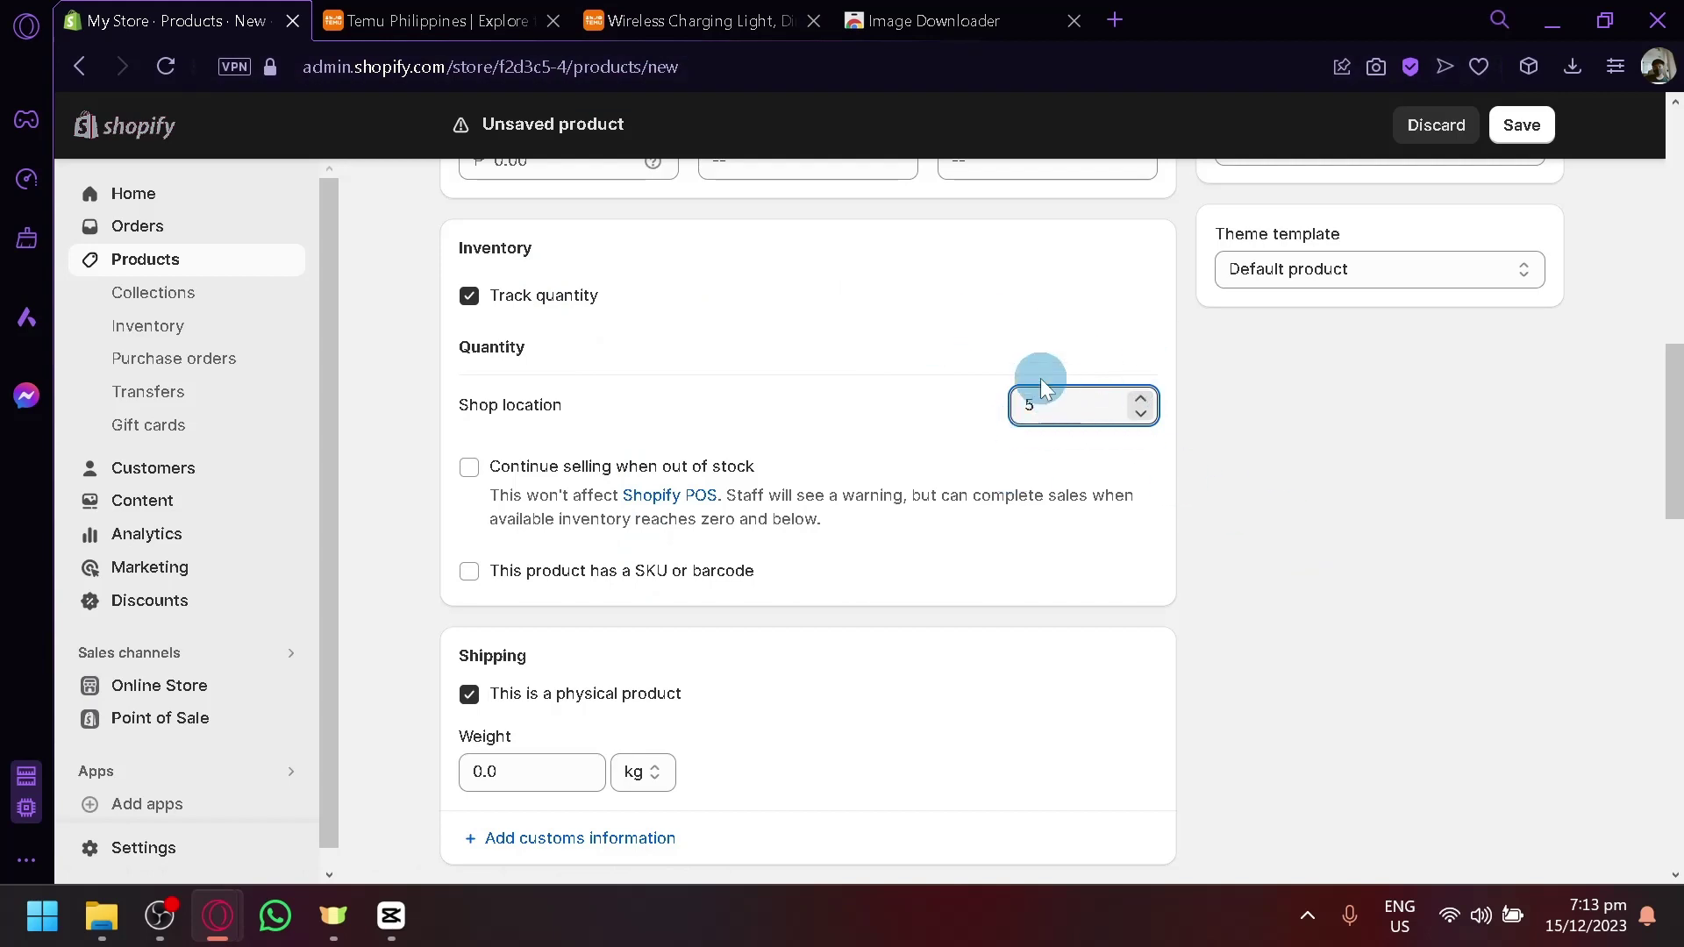
left_click(698, 20)
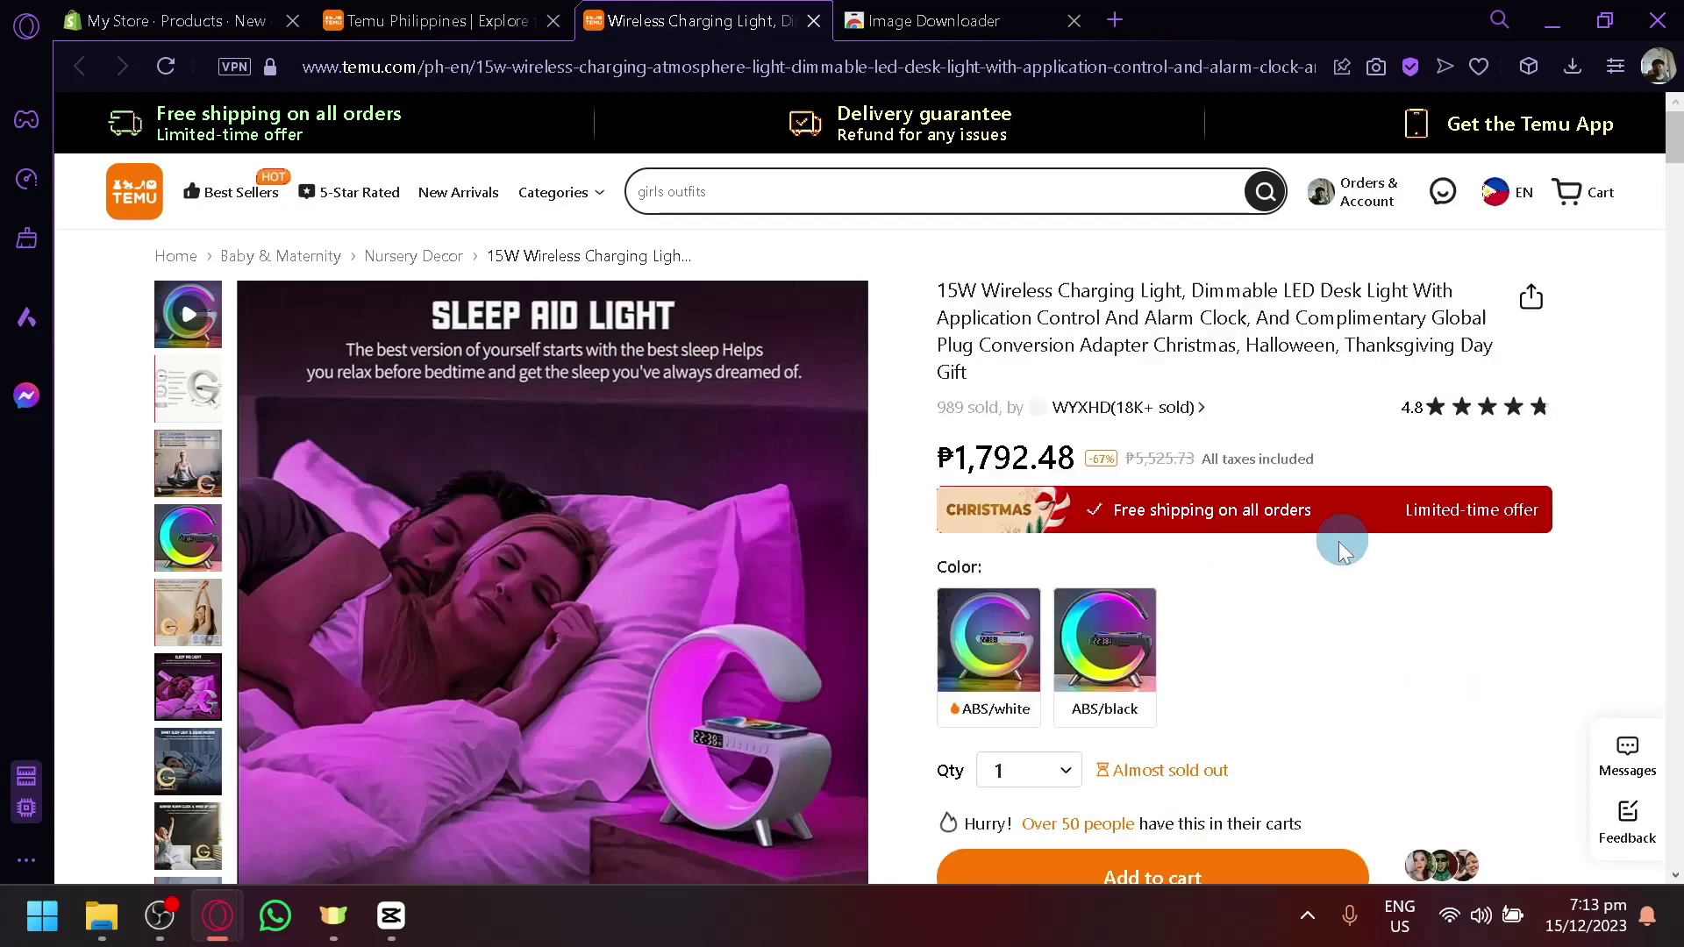
scroll(1013, 638, "down", 2)
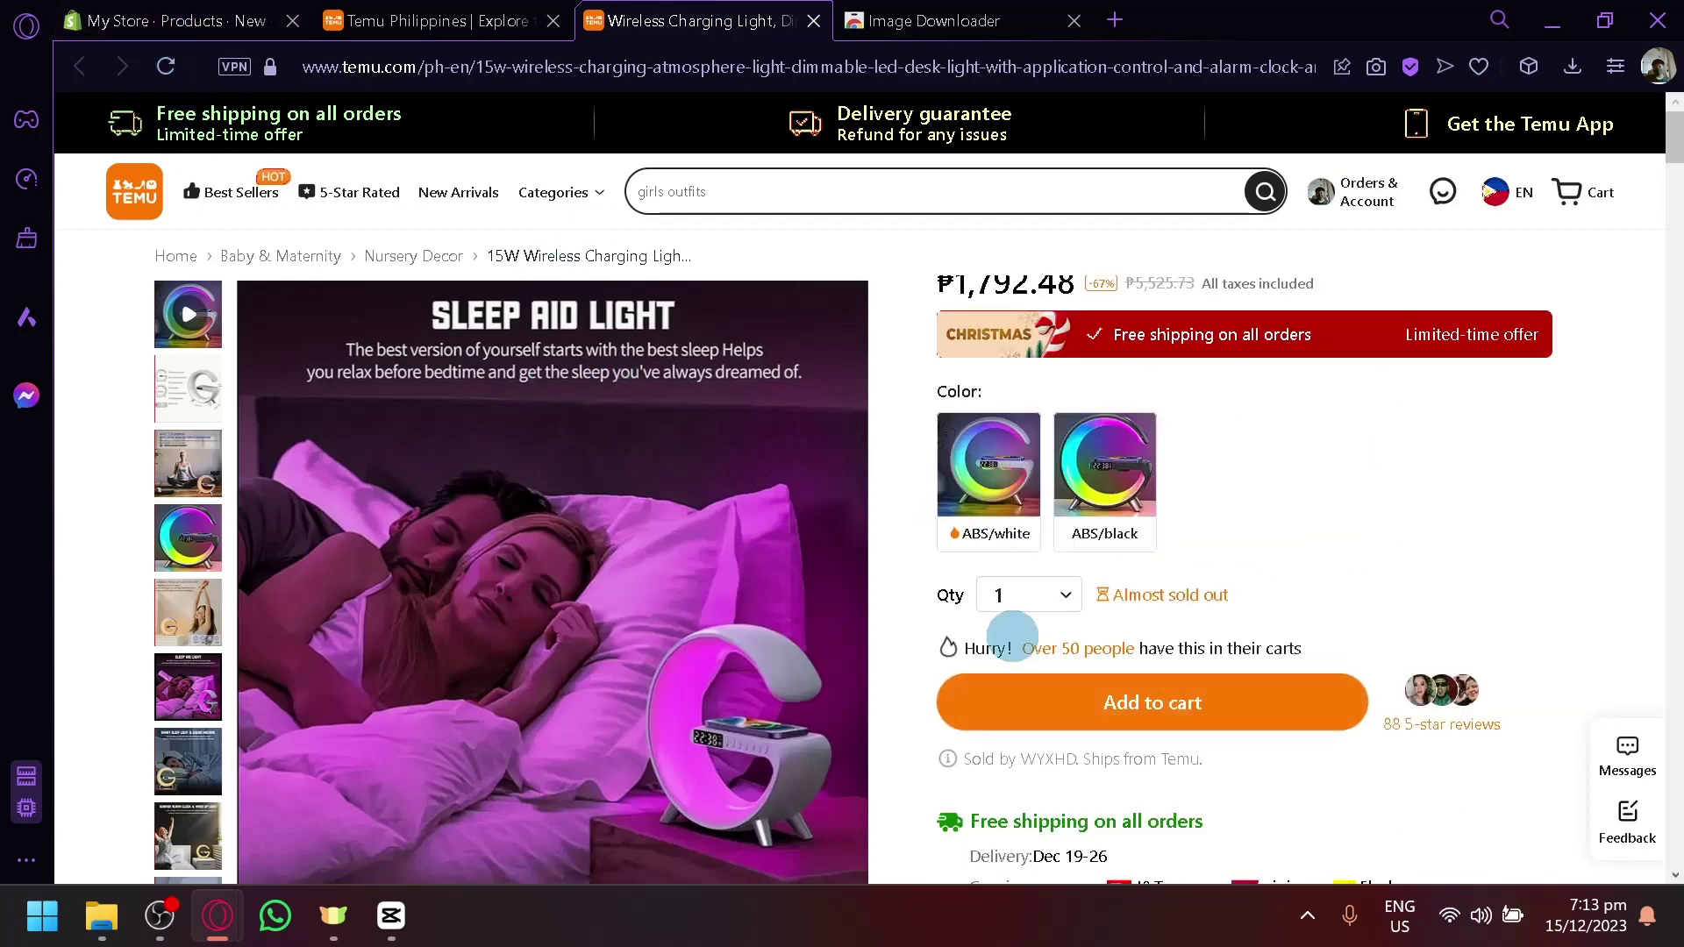
left_click(141, 21)
Add a variant option row under Variants.
scroll(609, 360, "down", 4)
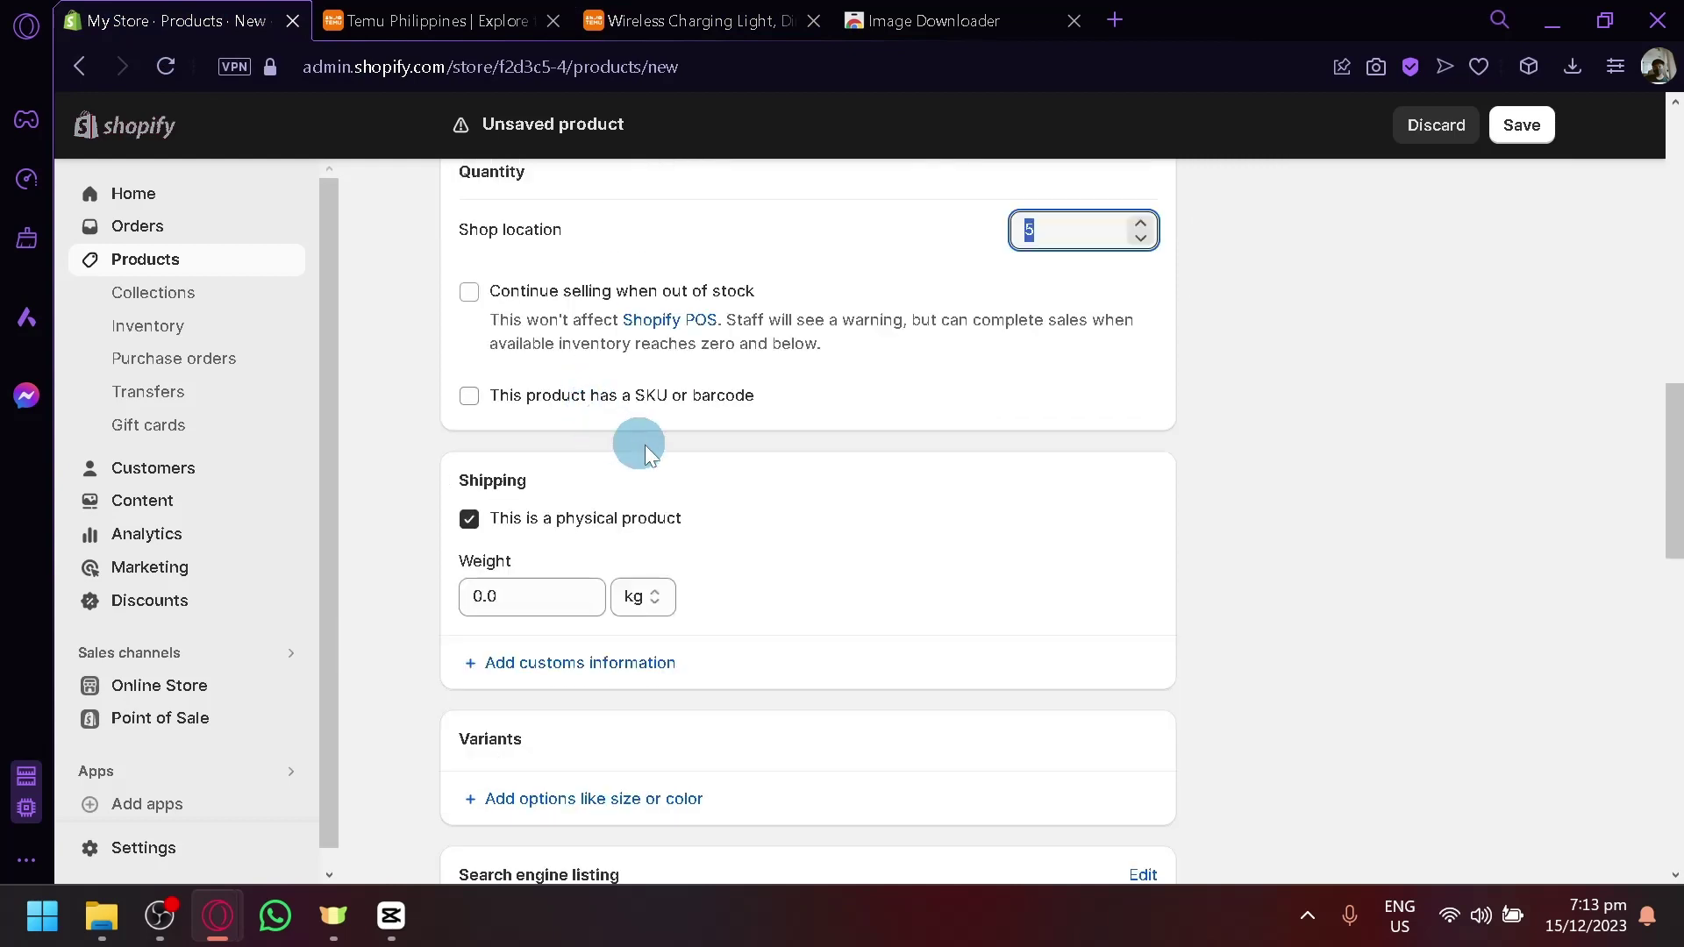
left_click(600, 421)
left_click_drag(596, 421, 447, 389)
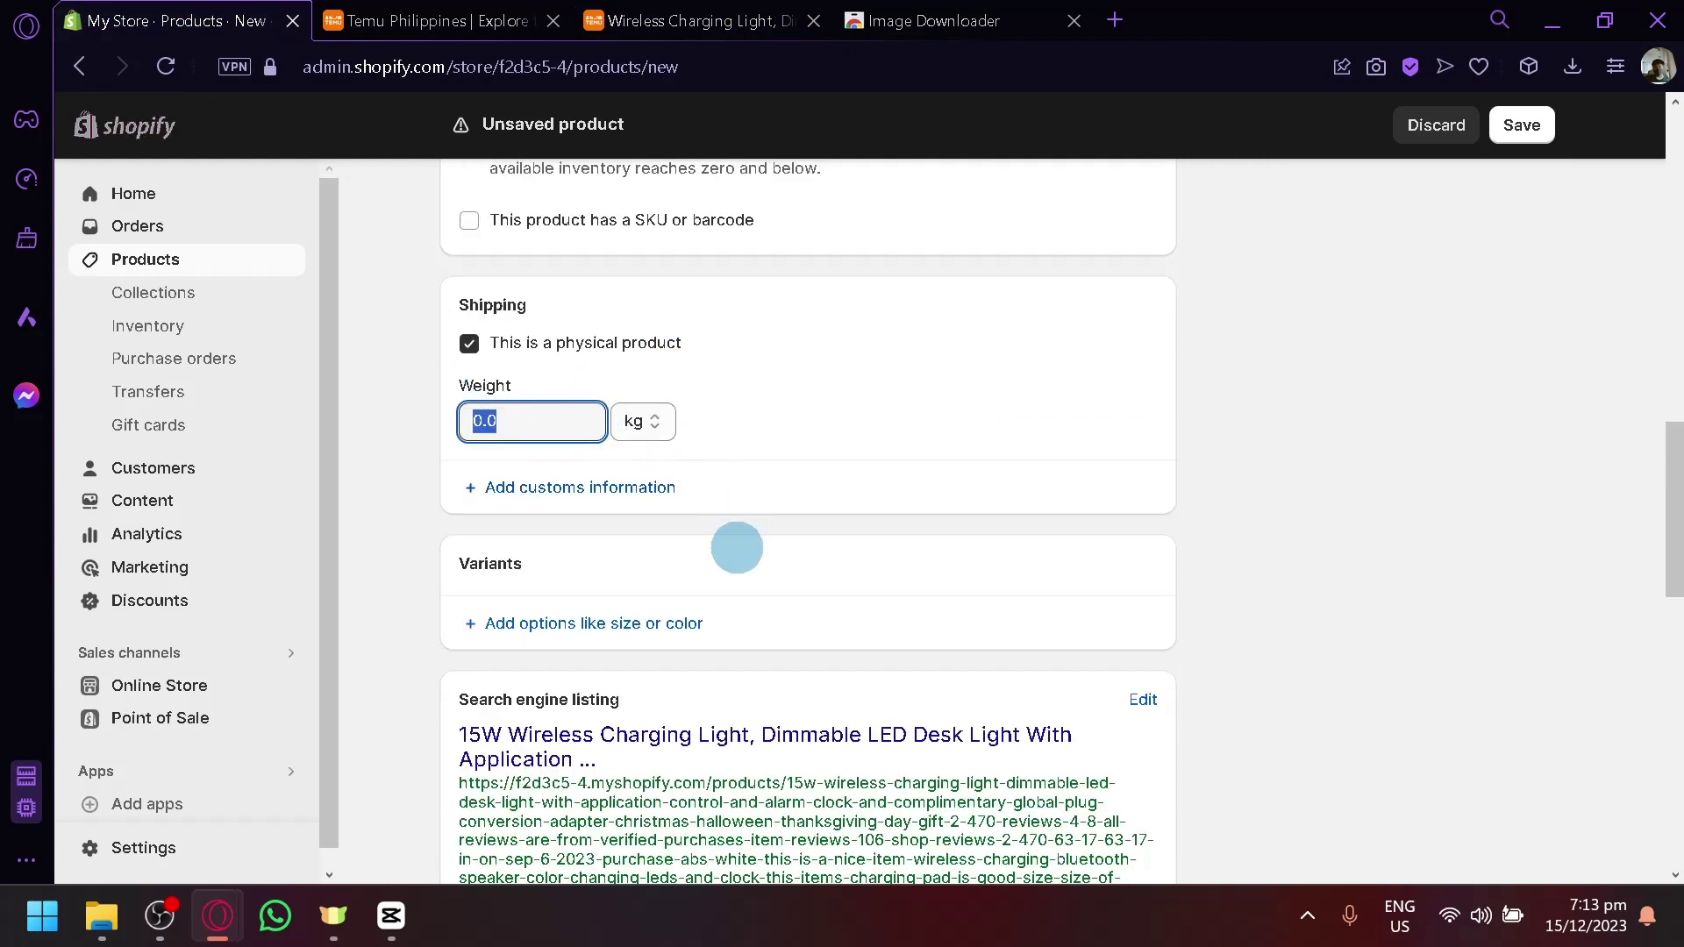
scroll(551, 429, "down", 2)
Start a new variant option after checking the colour choices on the Temu listing.
left_click(616, 449)
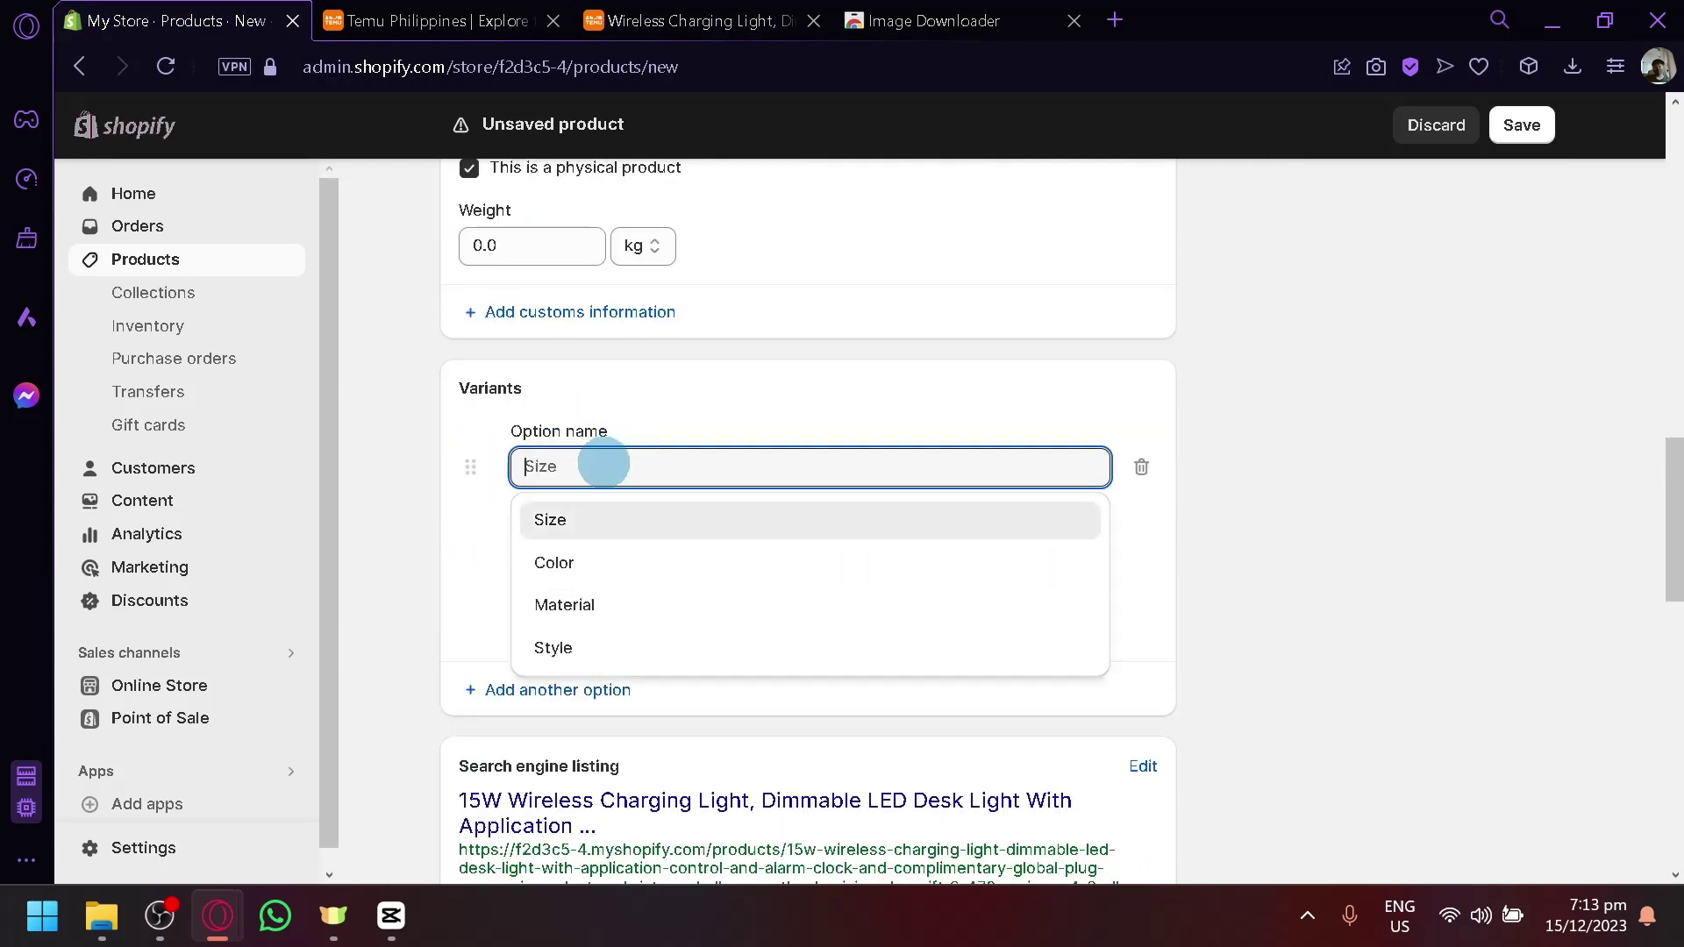
left_click(728, 20)
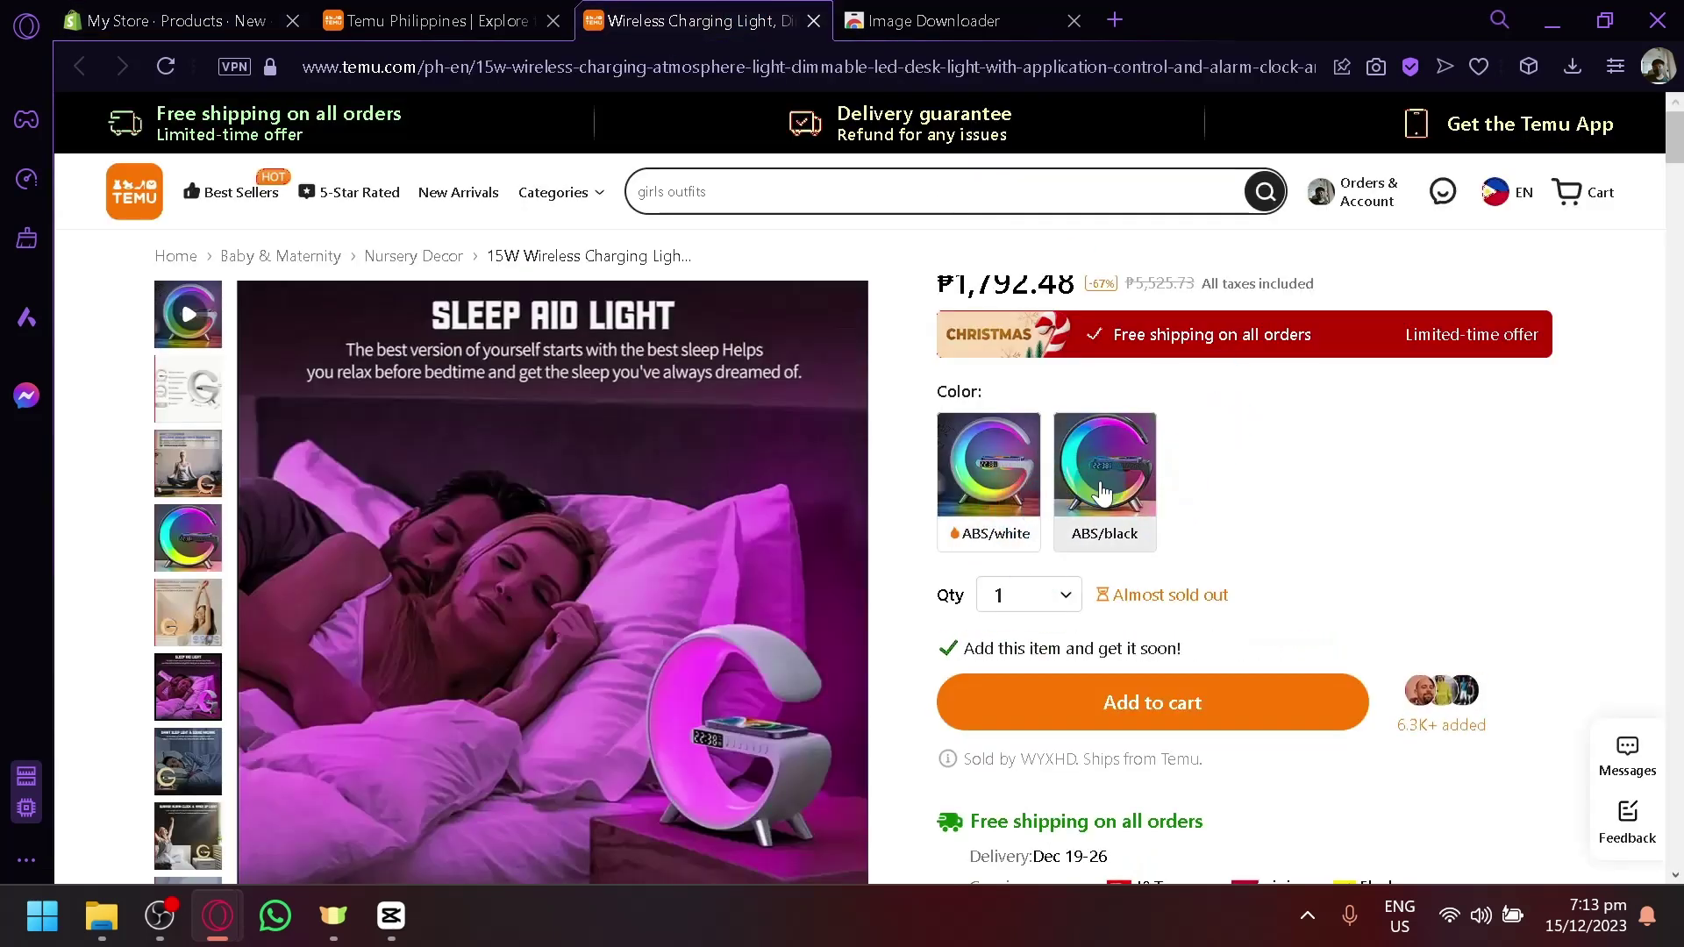
left_click(167, 20)
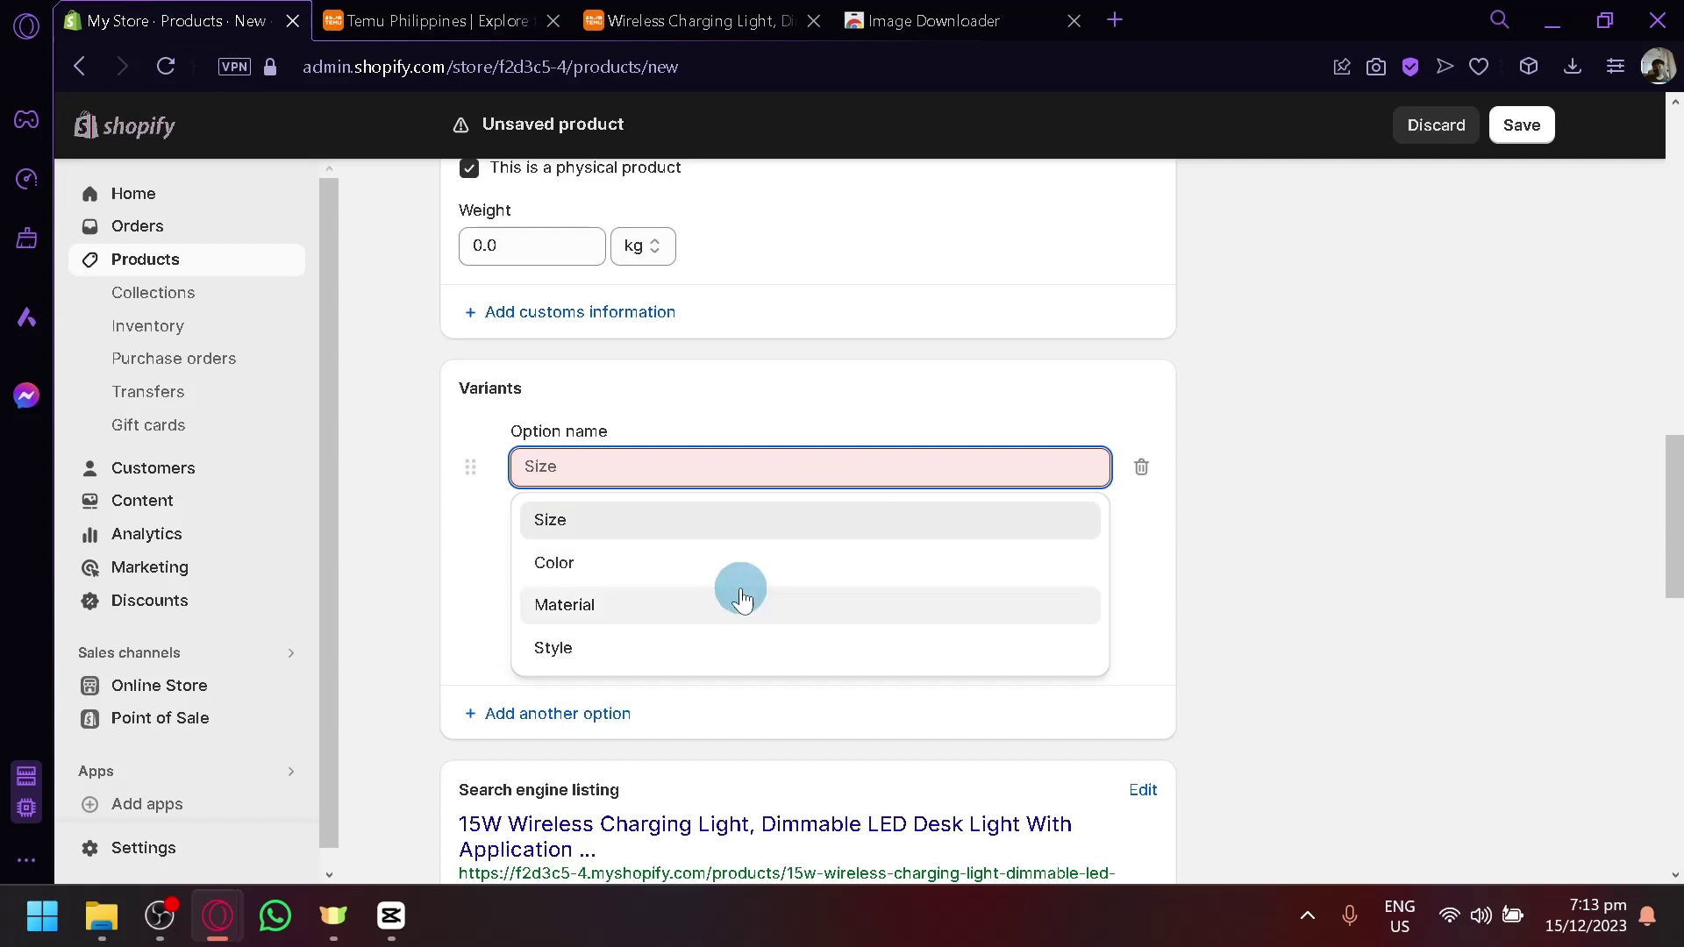
Name the option Color with values Black and White, creating two variants.
left_click(710, 562)
left_click(628, 561)
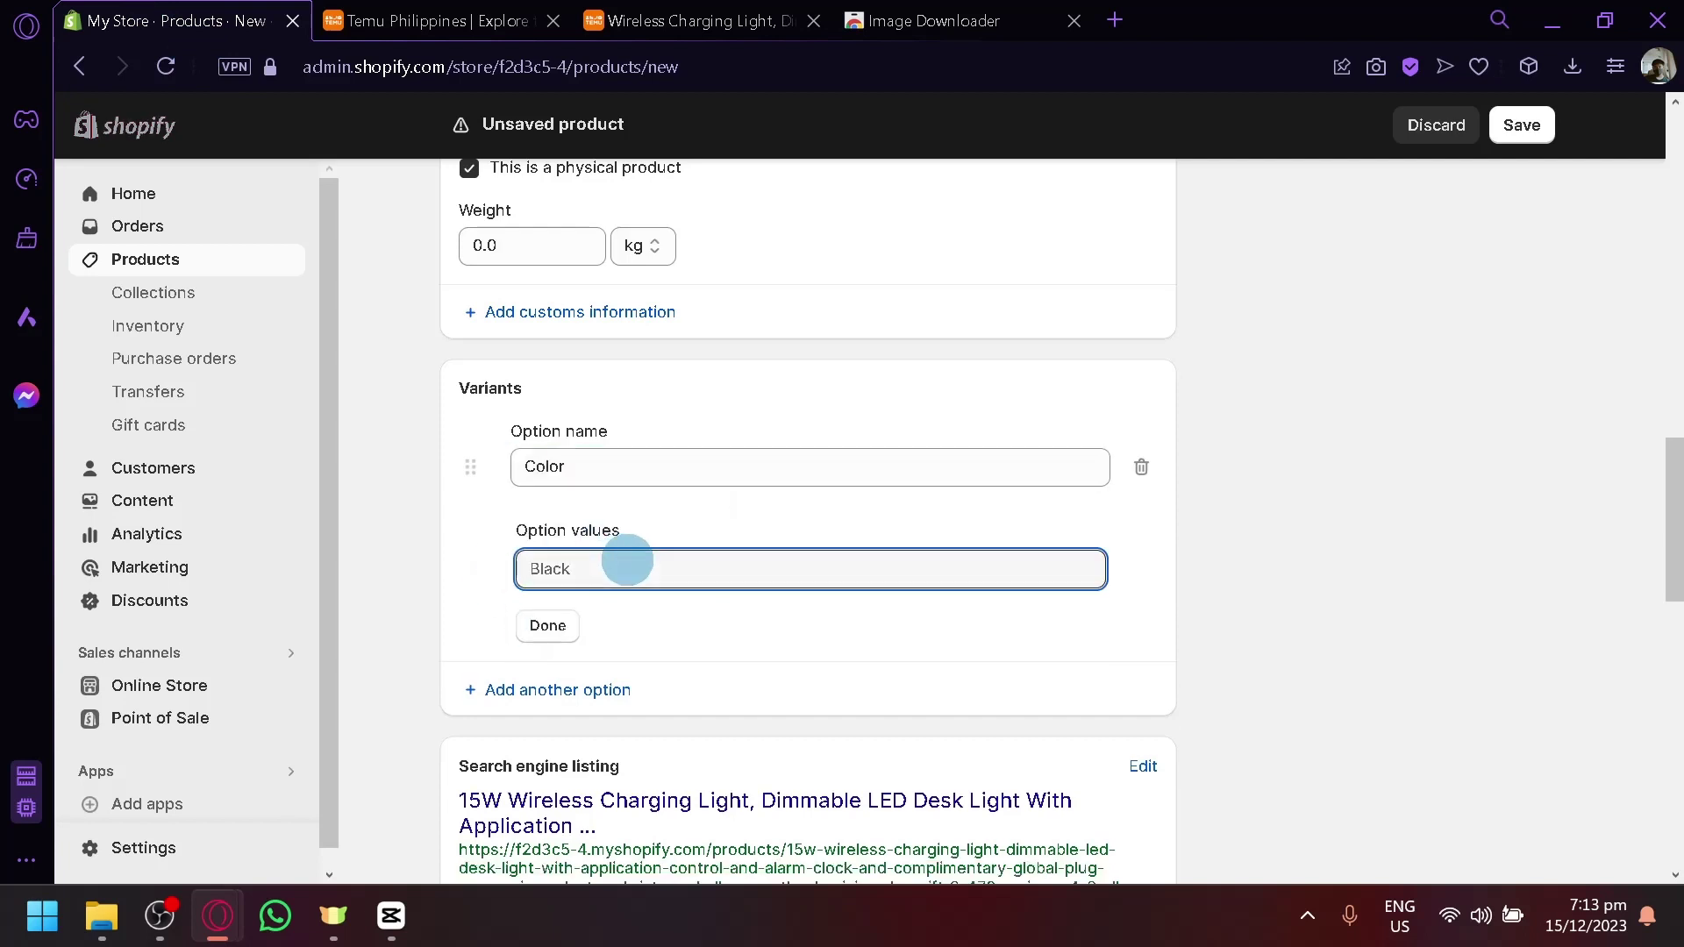
type("Black")
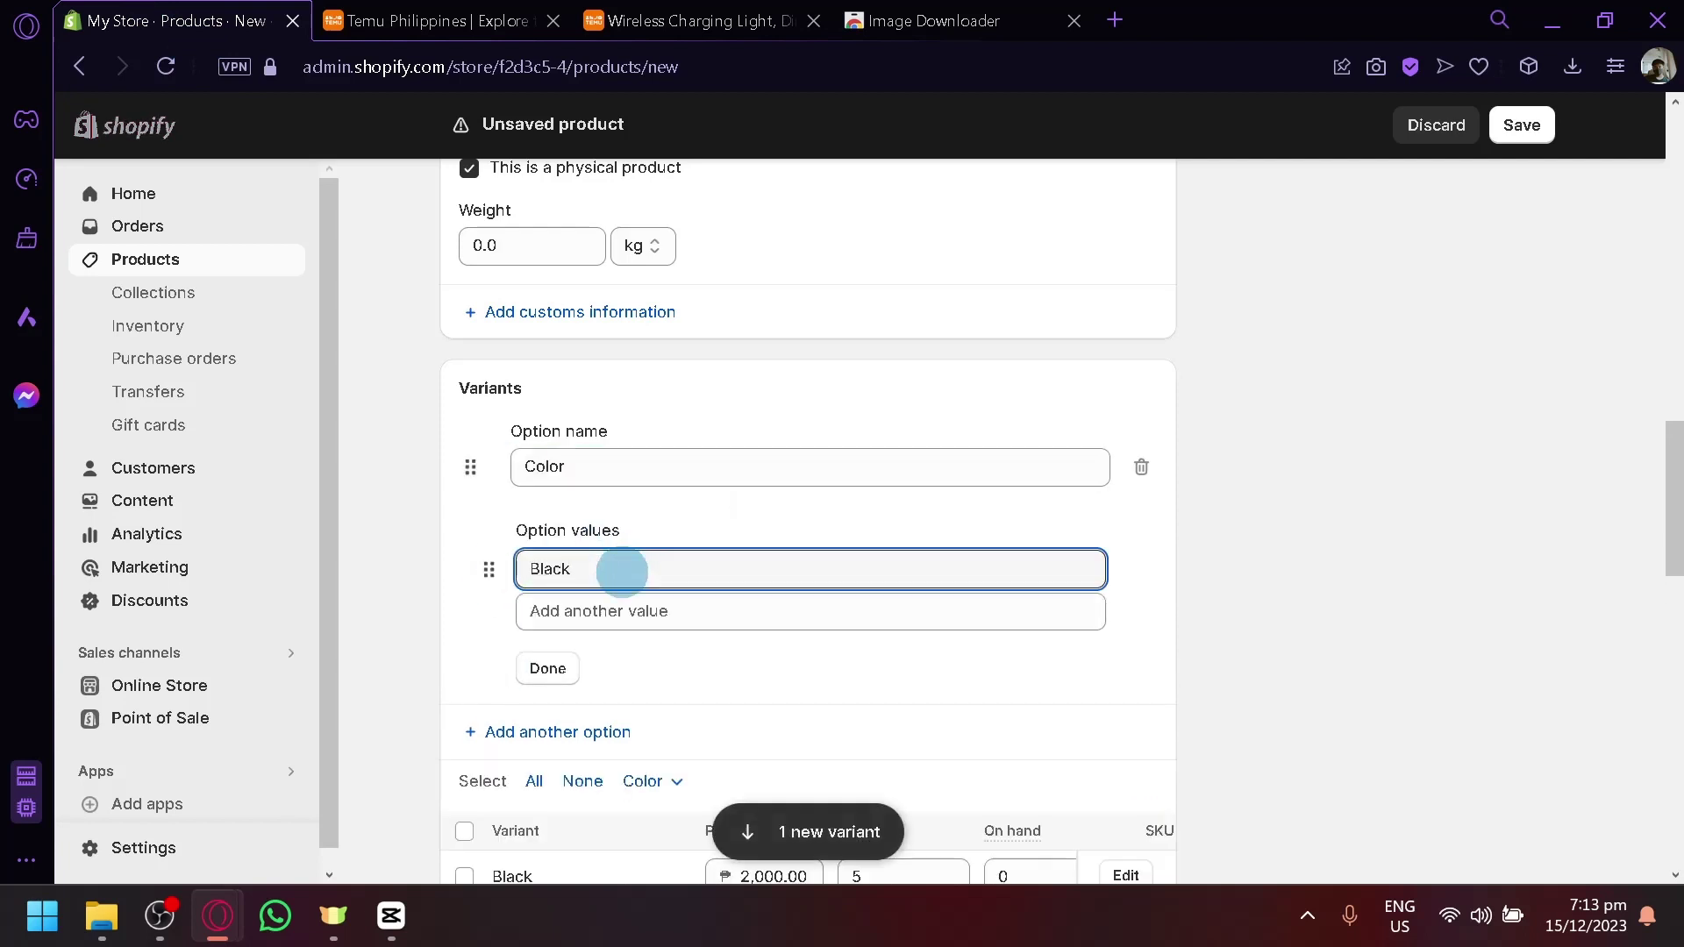
left_click(622, 606)
type("White")
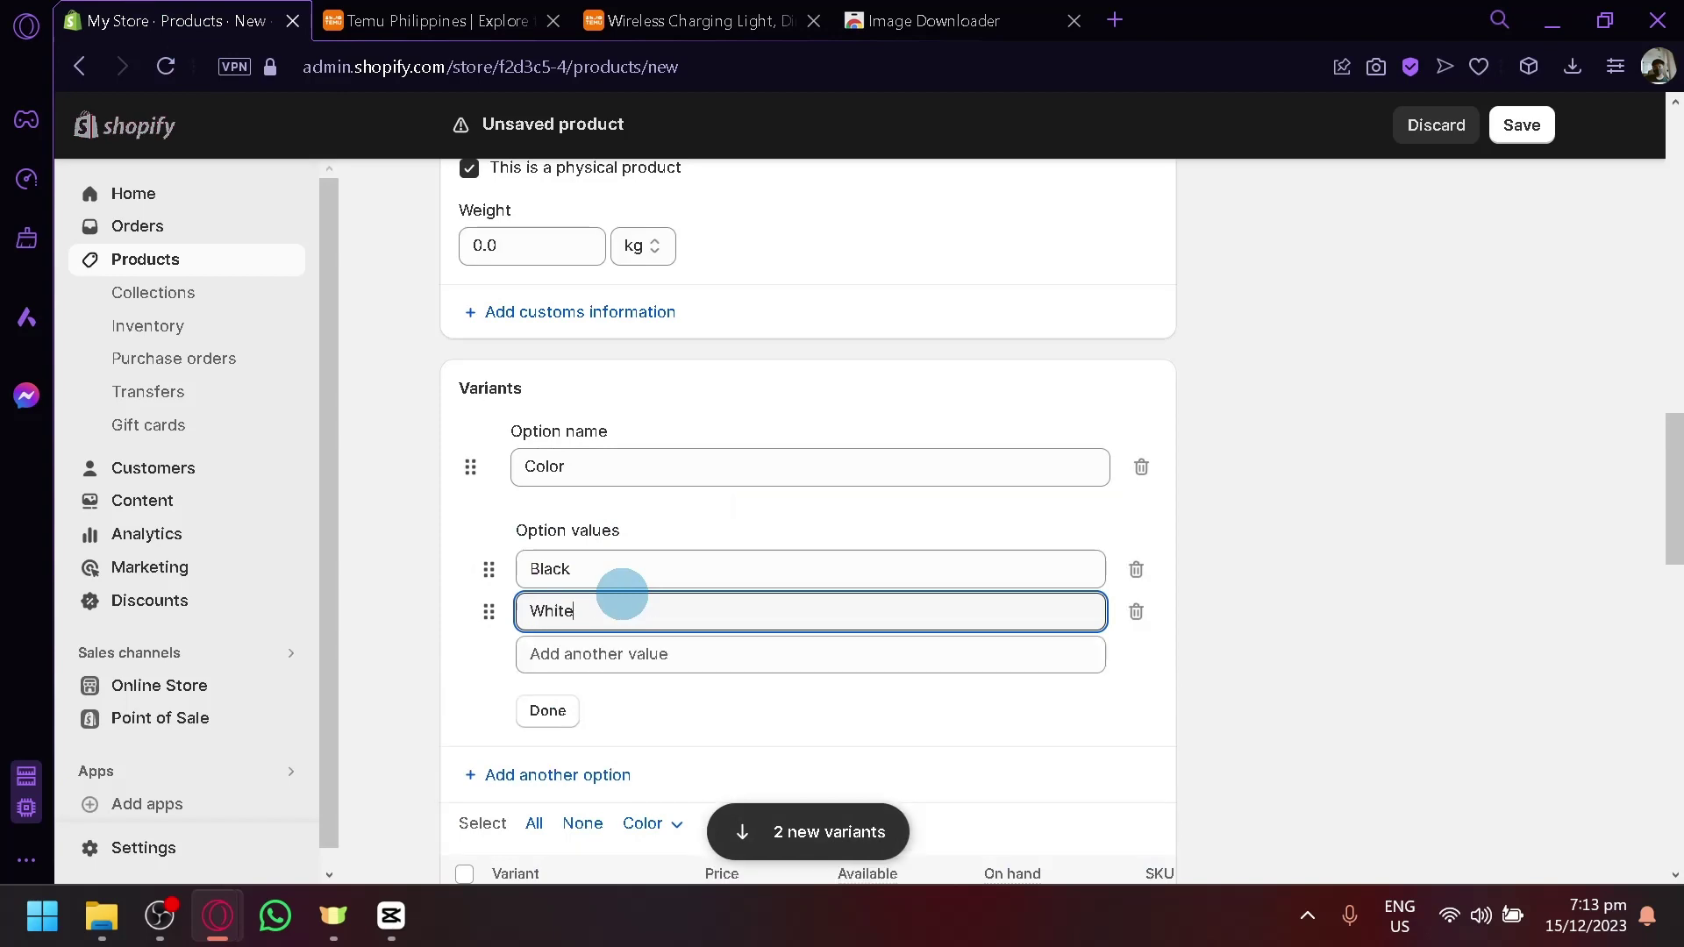
left_click(546, 709)
scroll(619, 526, "up", 10)
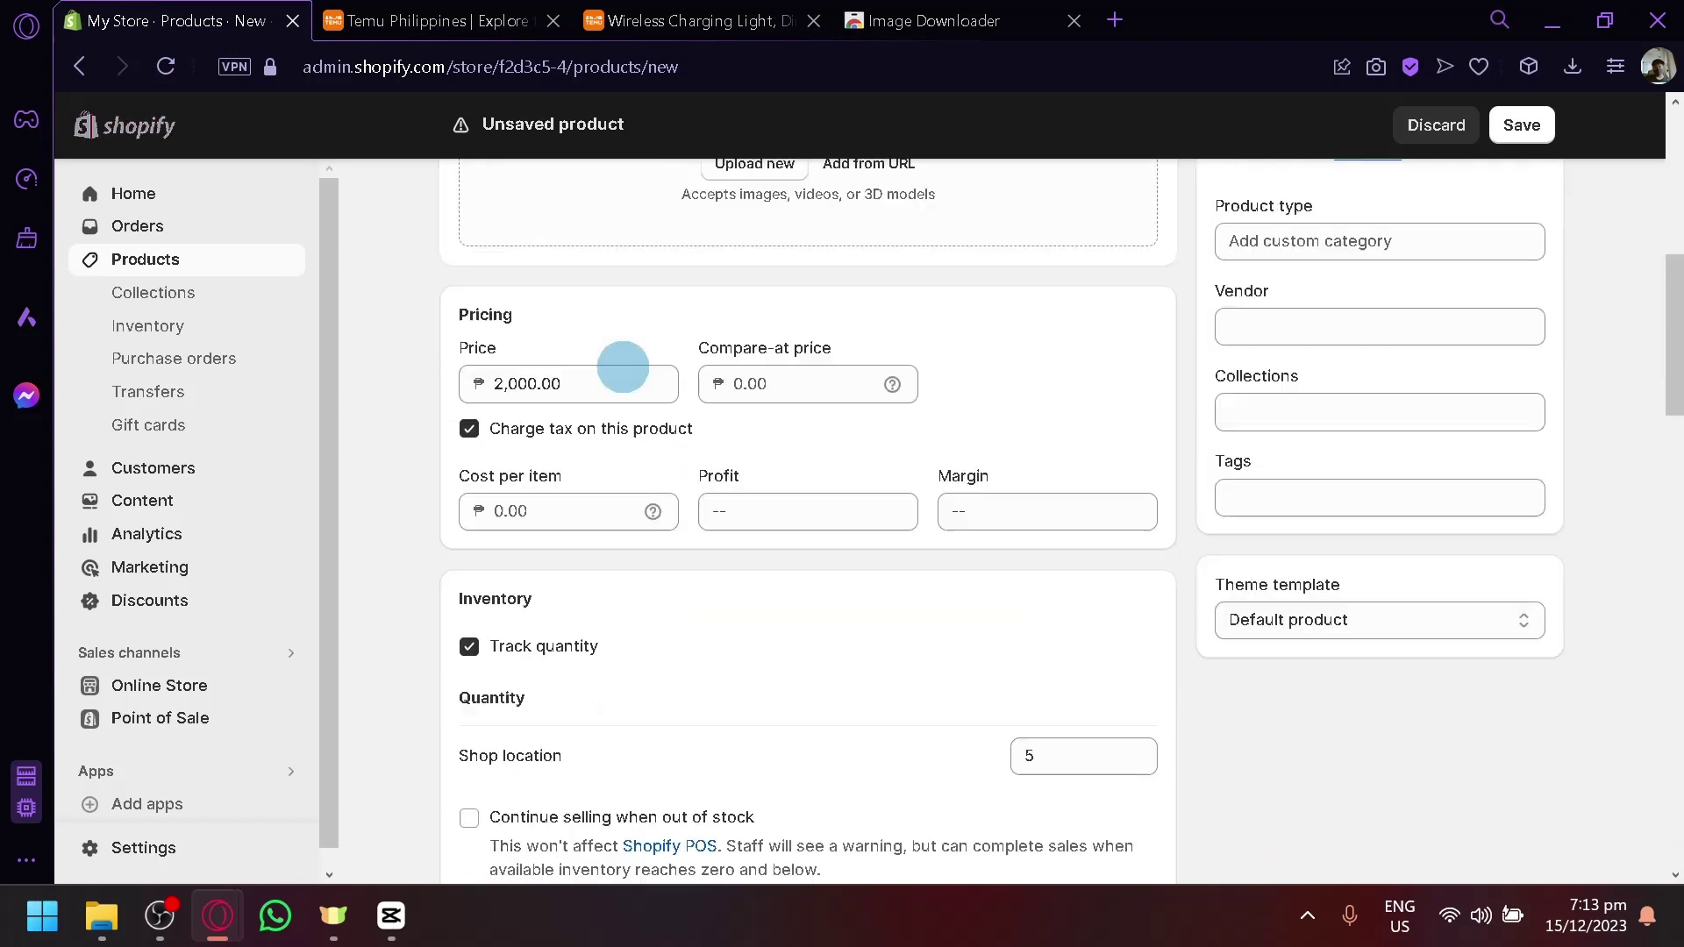
scroll(726, 459, "up", 8)
scroll(767, 602, "down", 2)
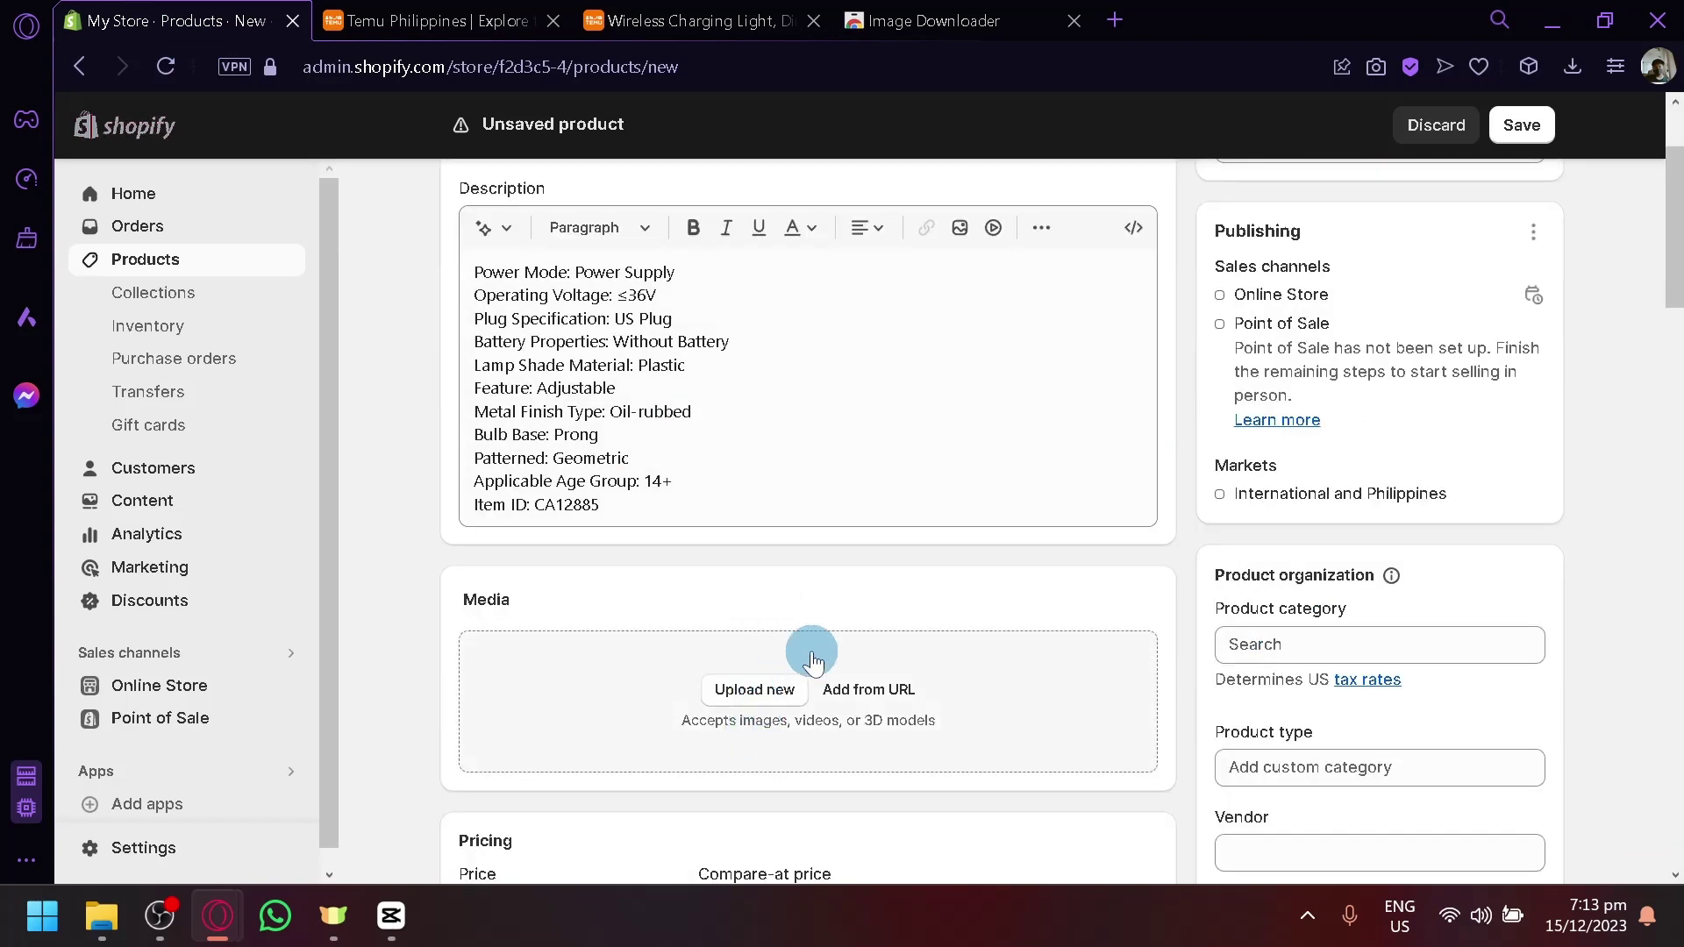
scroll(858, 653, "down", 15)
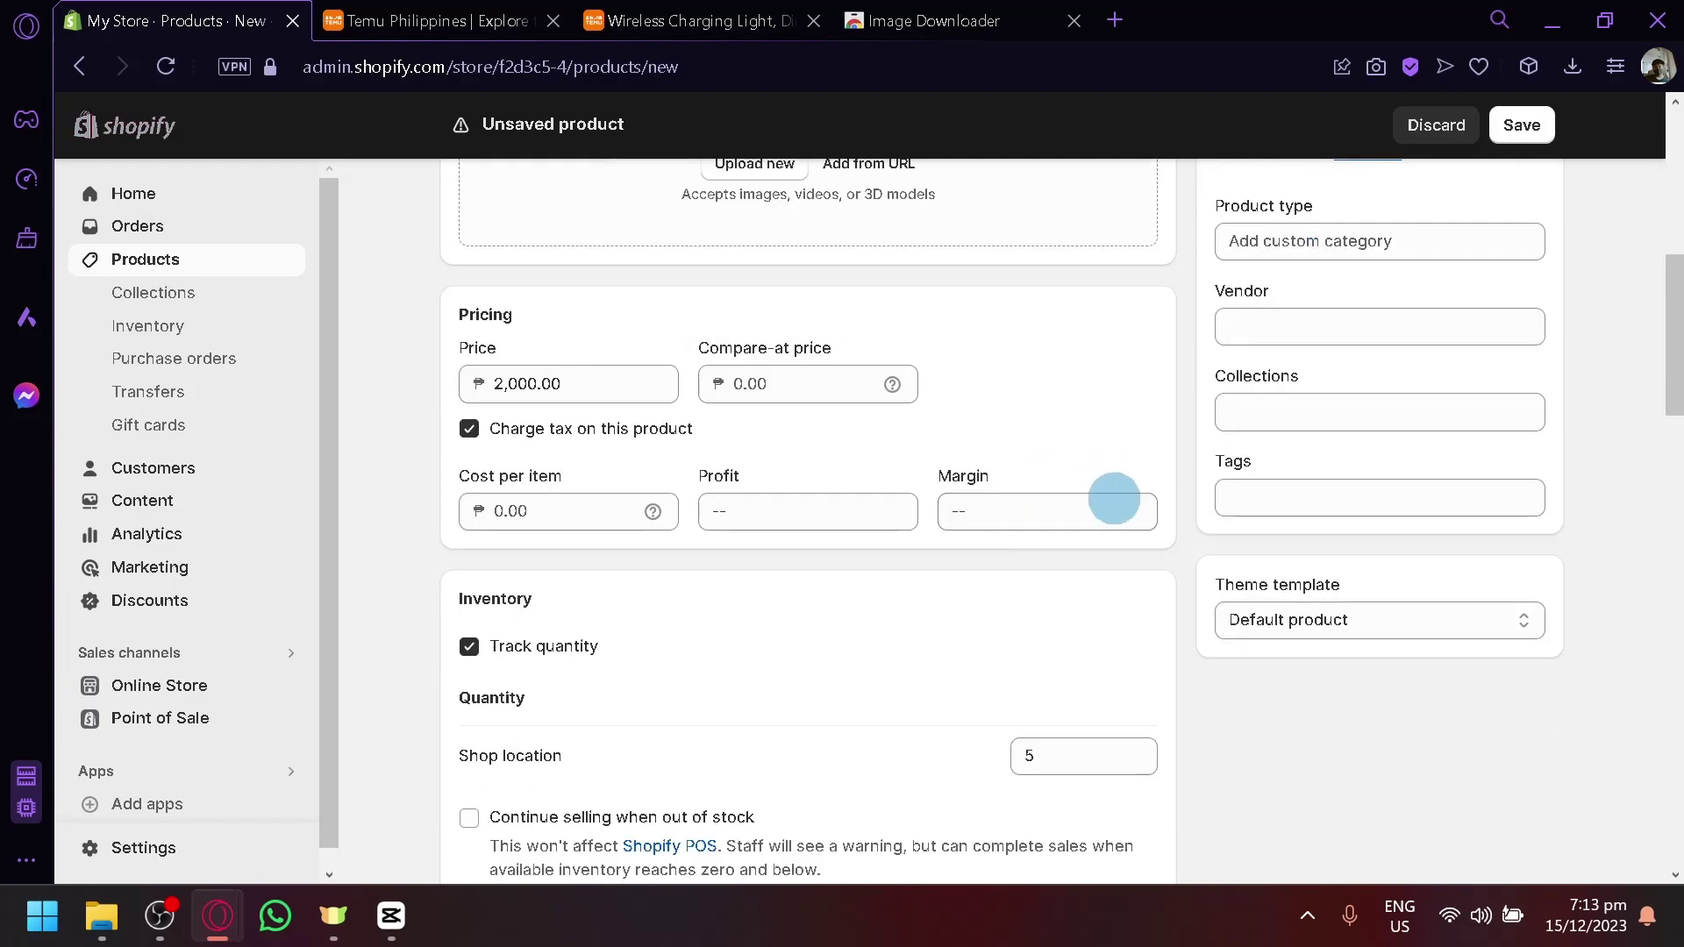
Attempt to save the new product.
scroll(1448, 421, "down", 5)
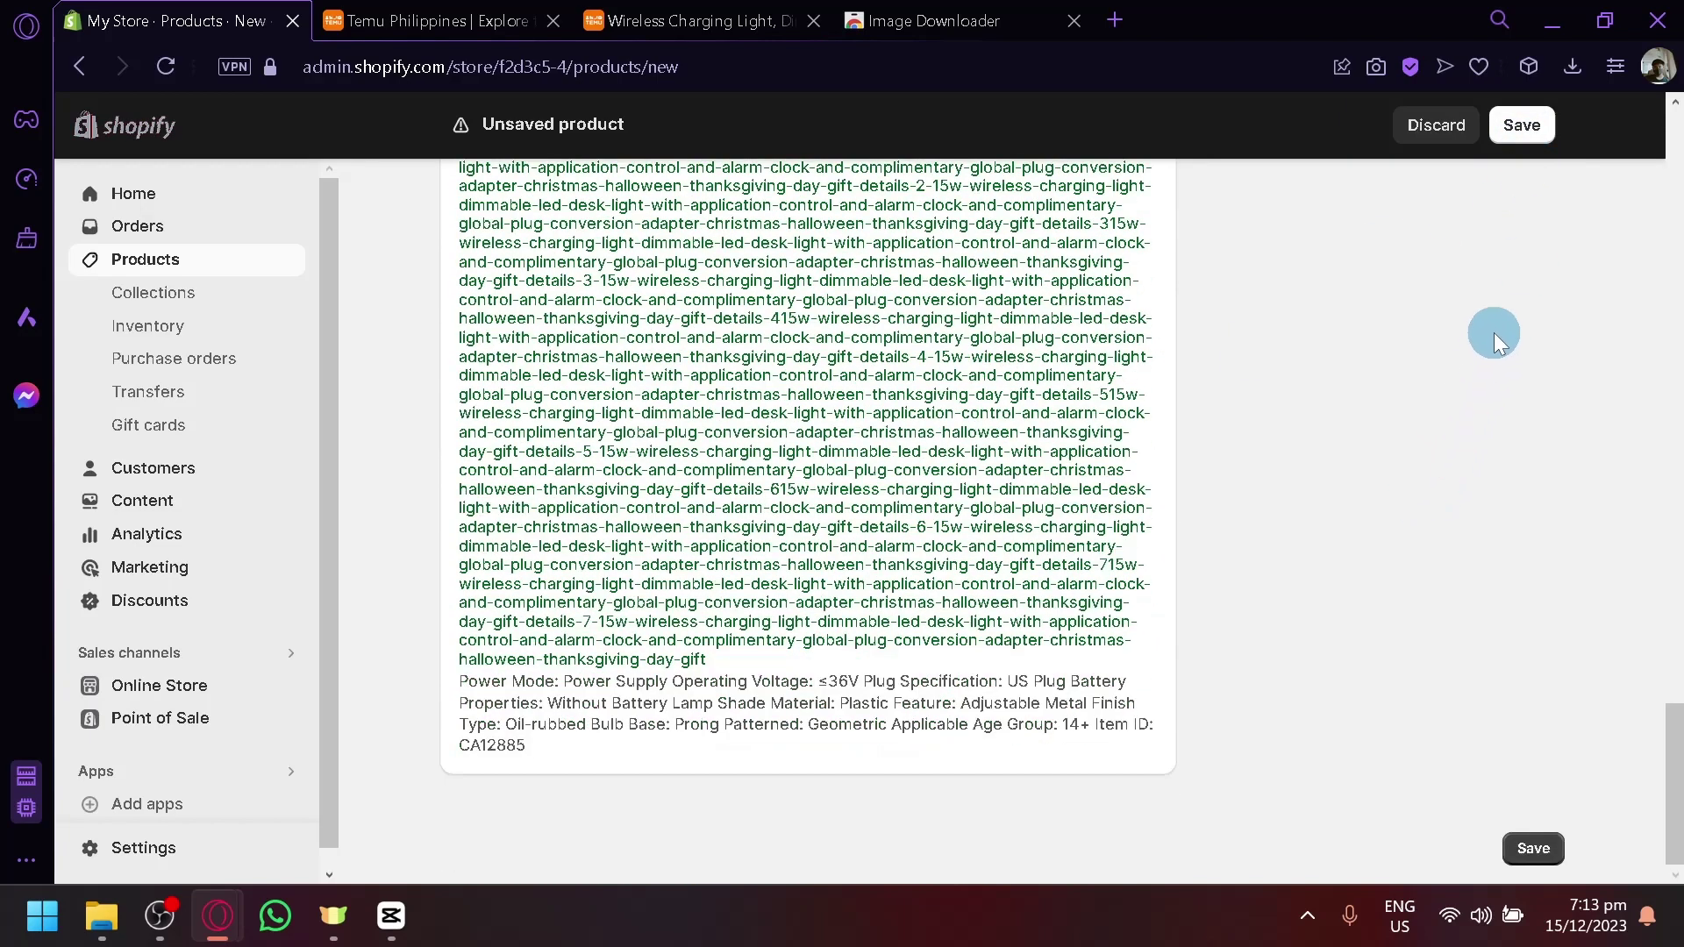
scroll(1493, 333, "up", 15)
left_click(1524, 124)
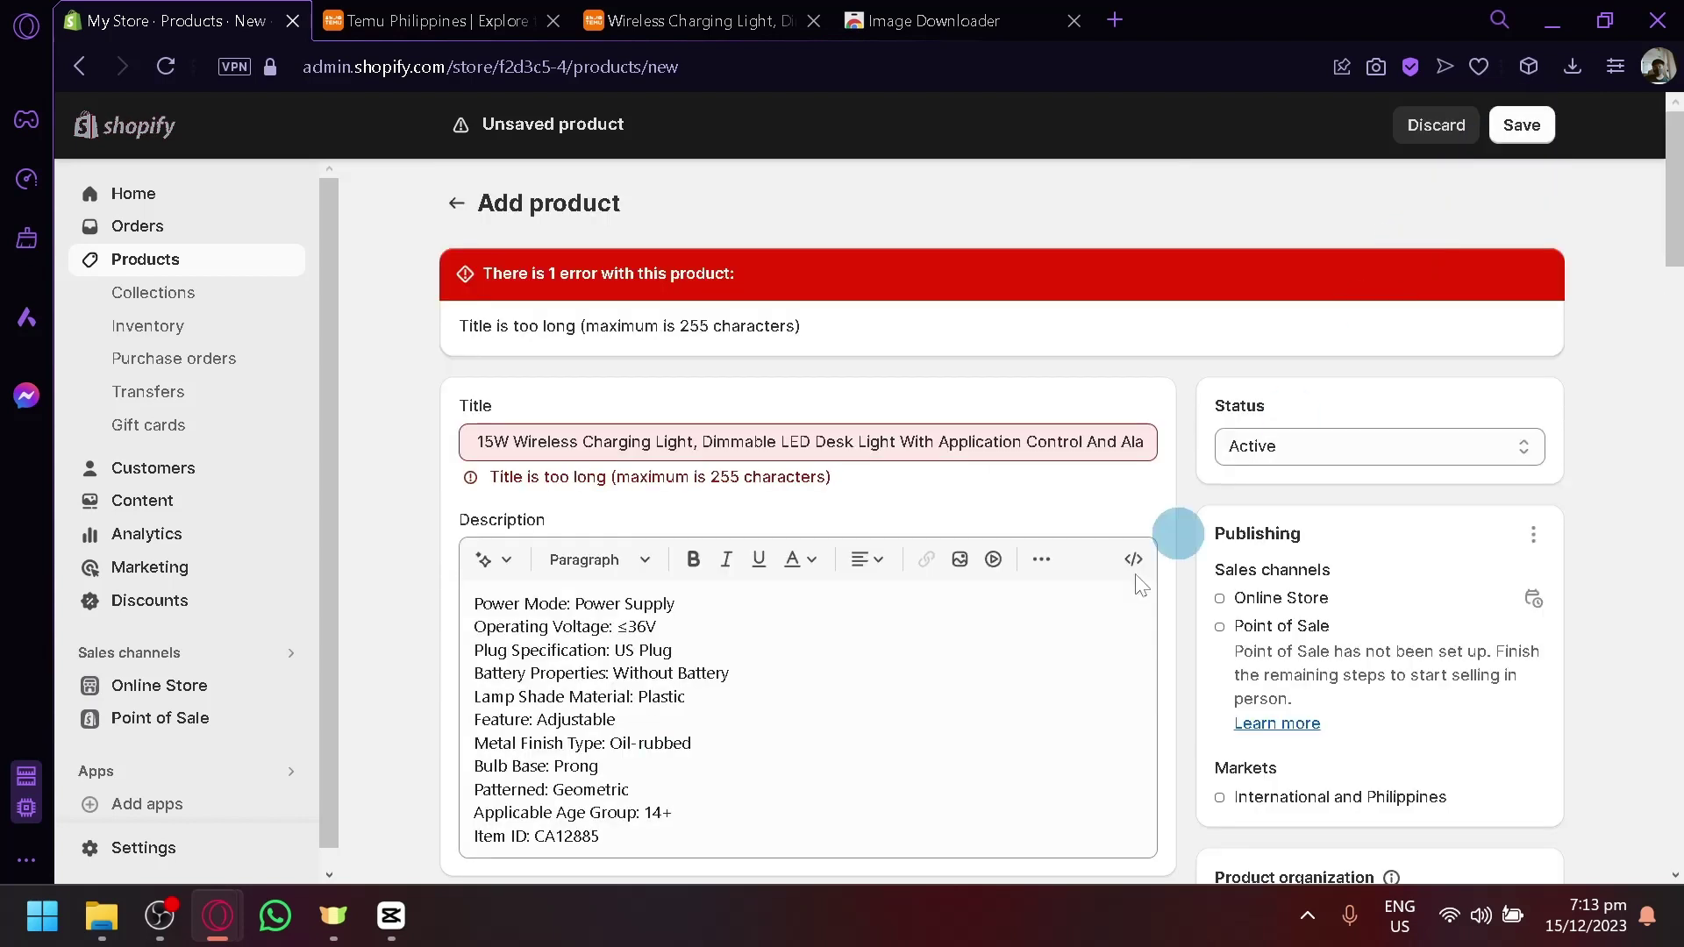
Replace the long product title with '15W Wireless Charging Light' copied from the Temu title.
left_click(804, 440)
triple_click(918, 443)
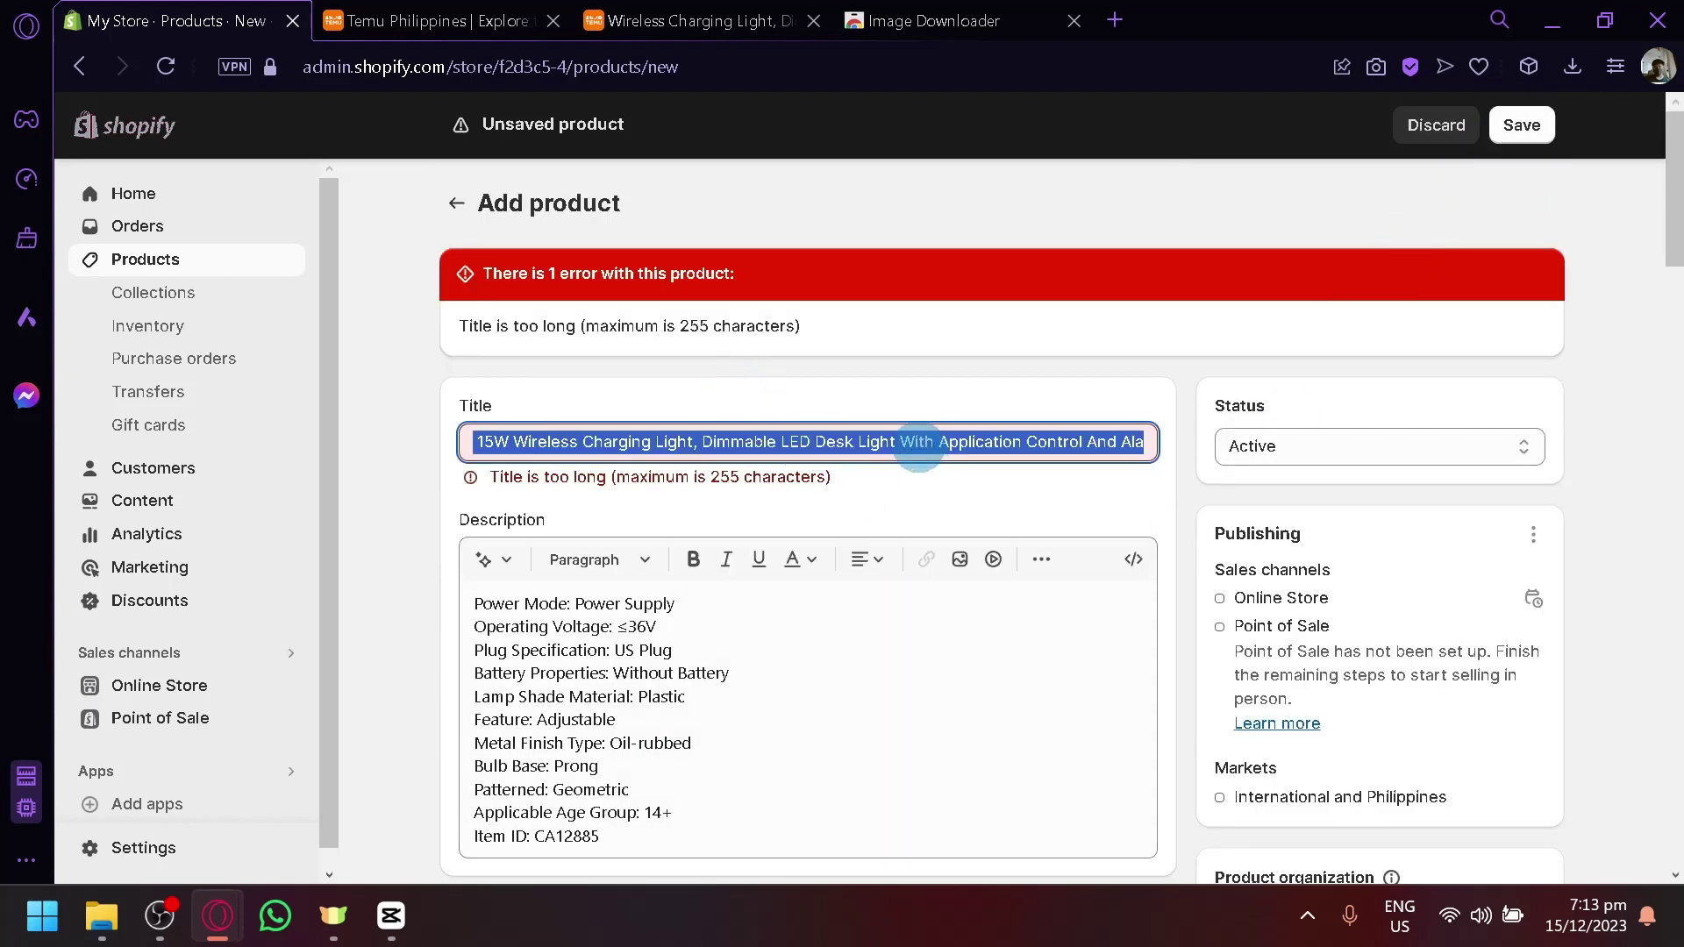
key("ctrl+Tab")
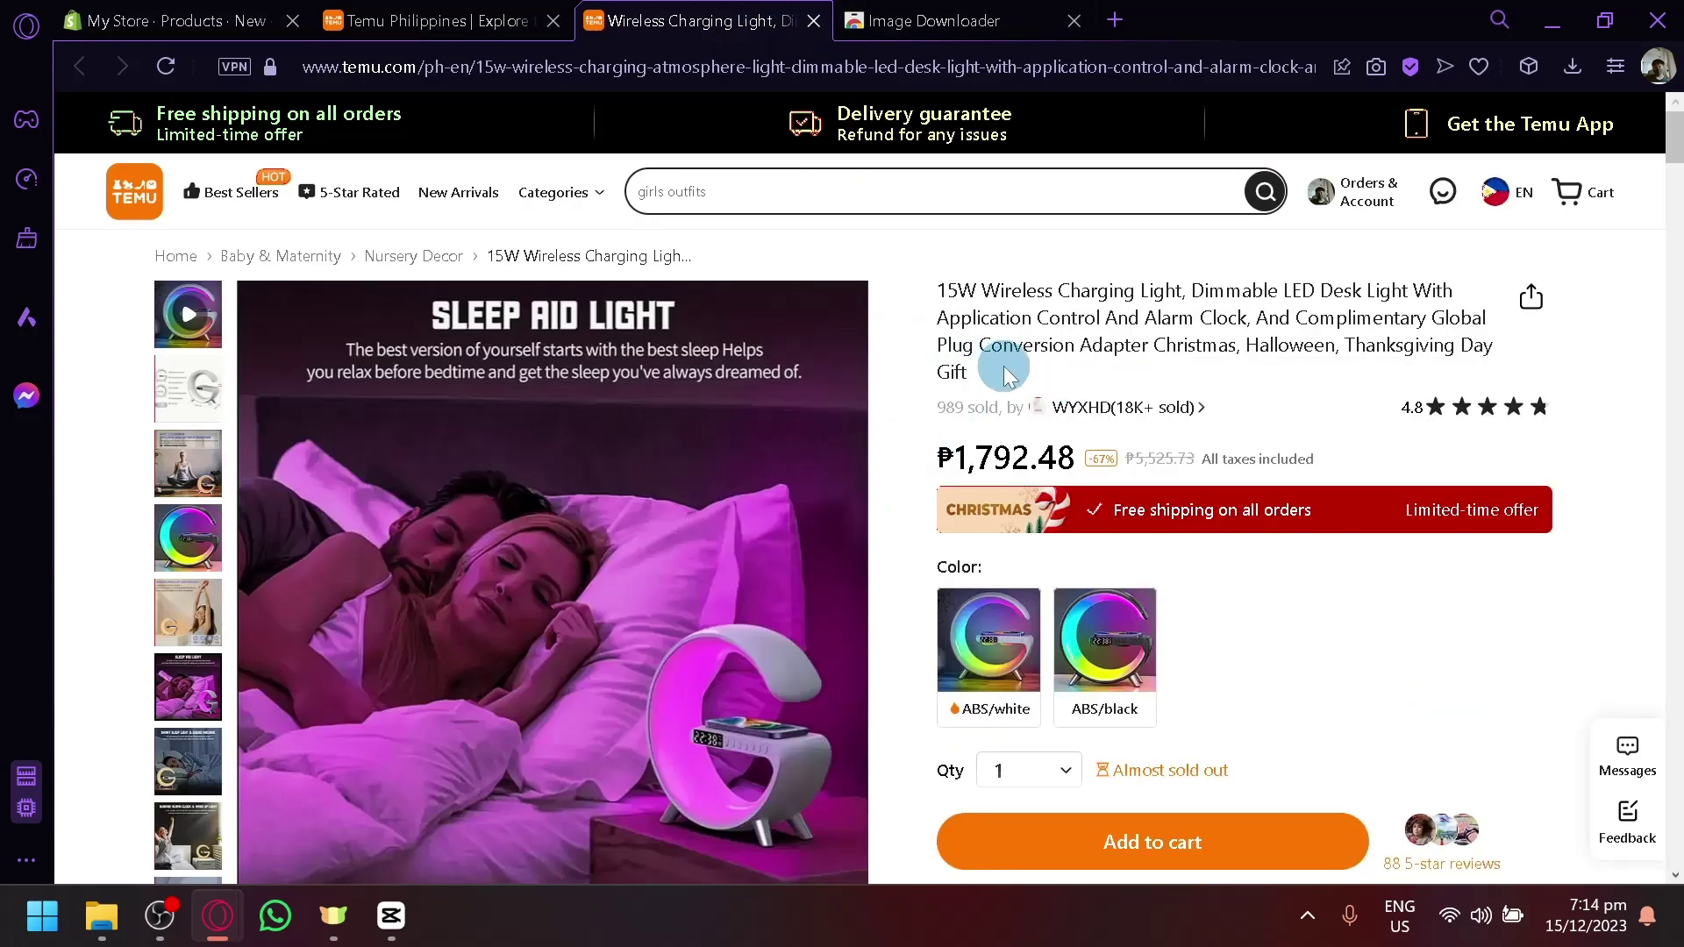
left_click_drag(952, 287, 1183, 287)
key("ctrl+c")
left_click(185, 10)
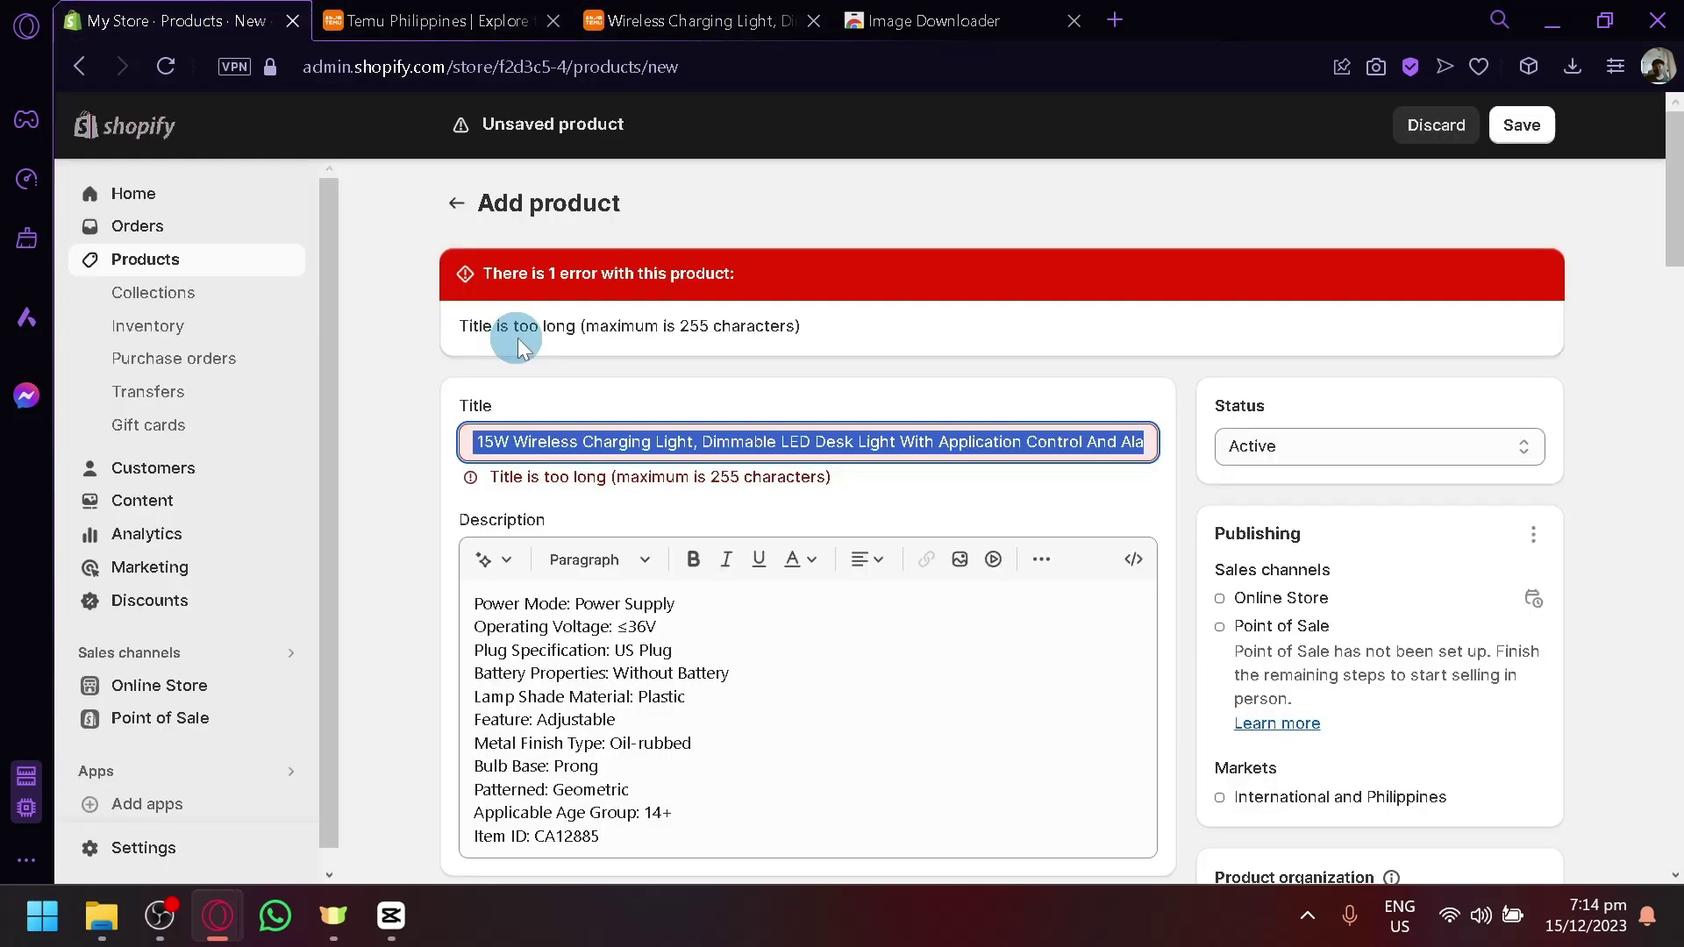
key("ctrl+v")
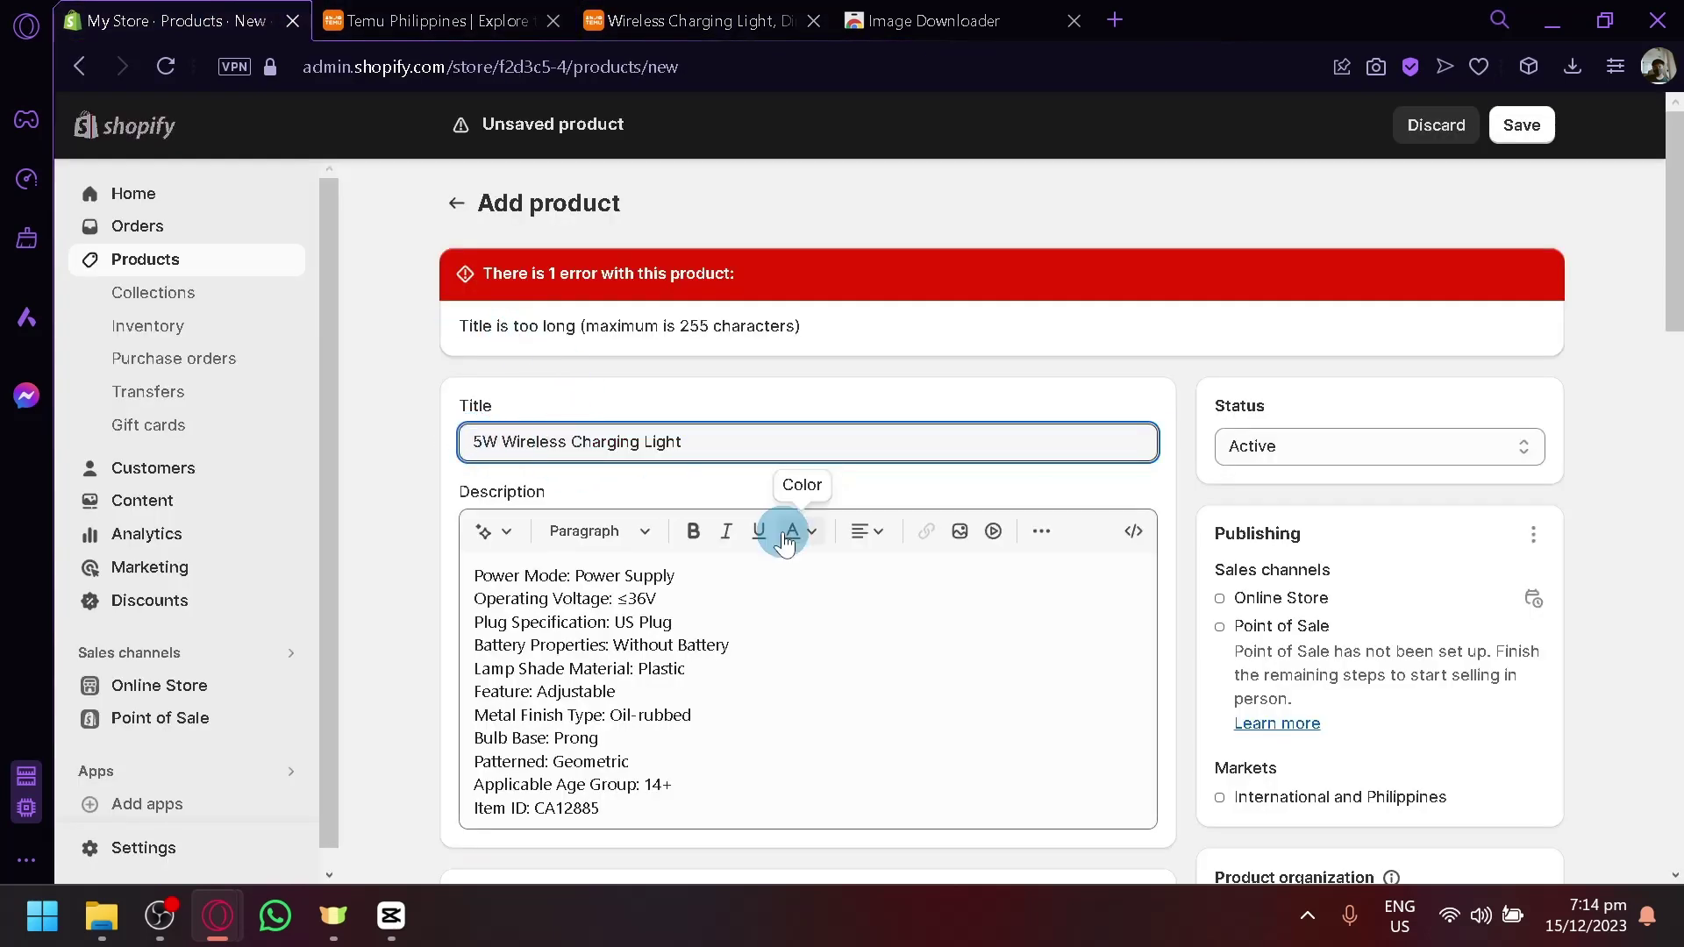
Save the product with Ctrl+S and go to Online Store > Themes.
scroll(783, 538, "down", 20)
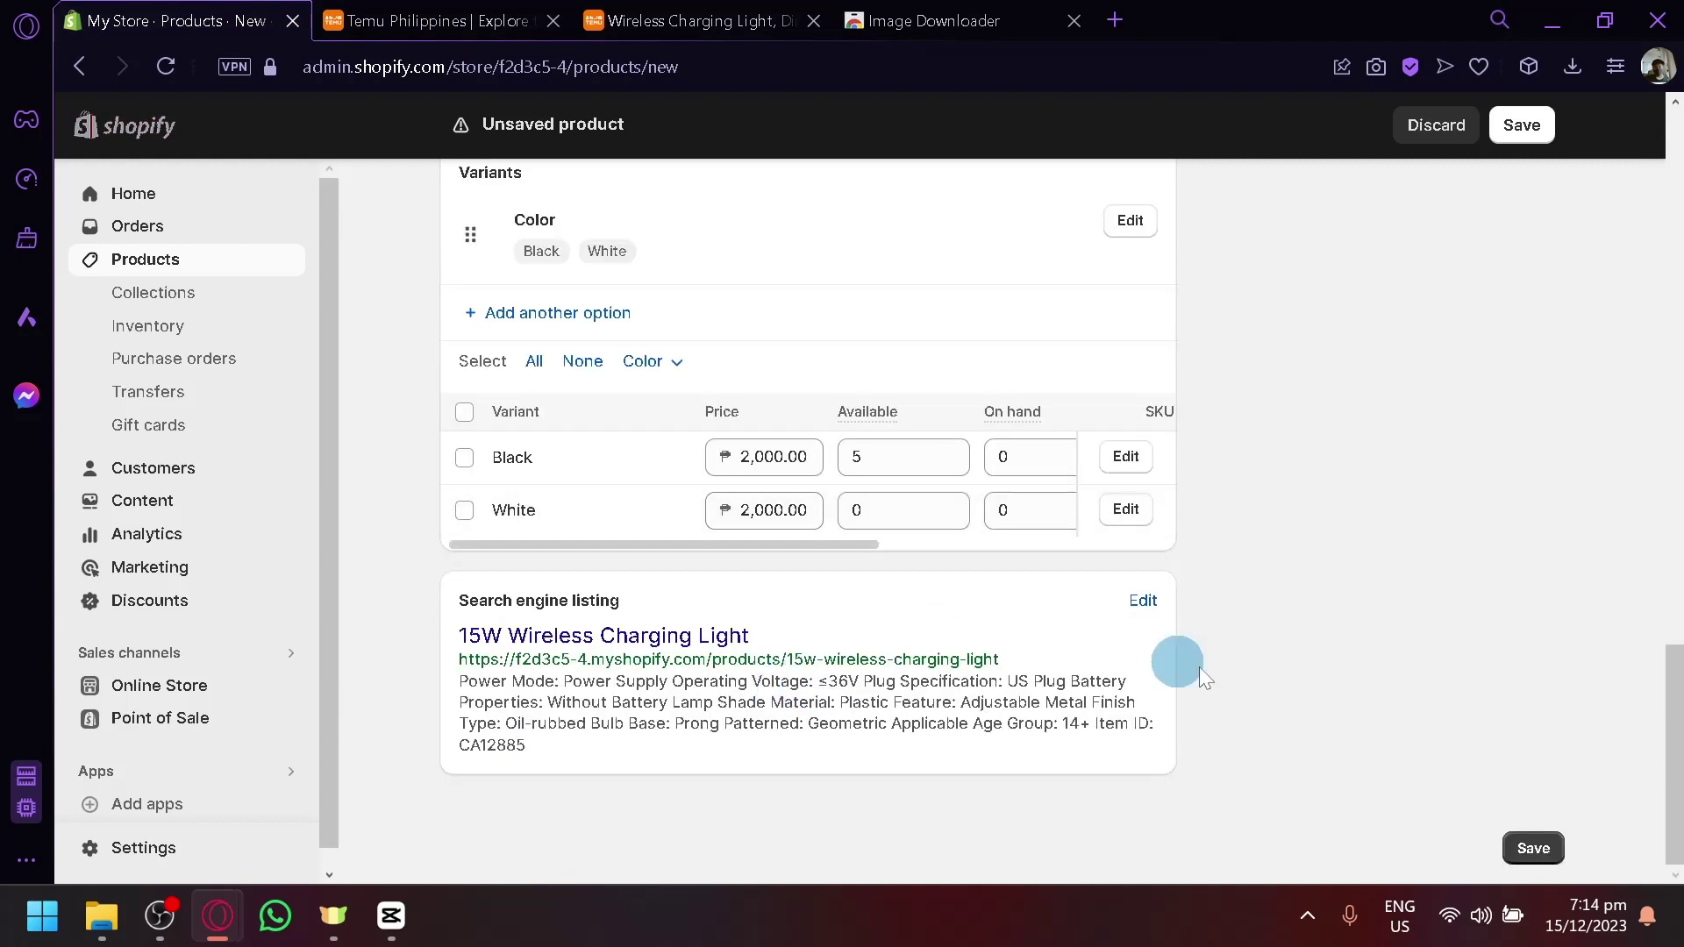
key("ctrl+s")
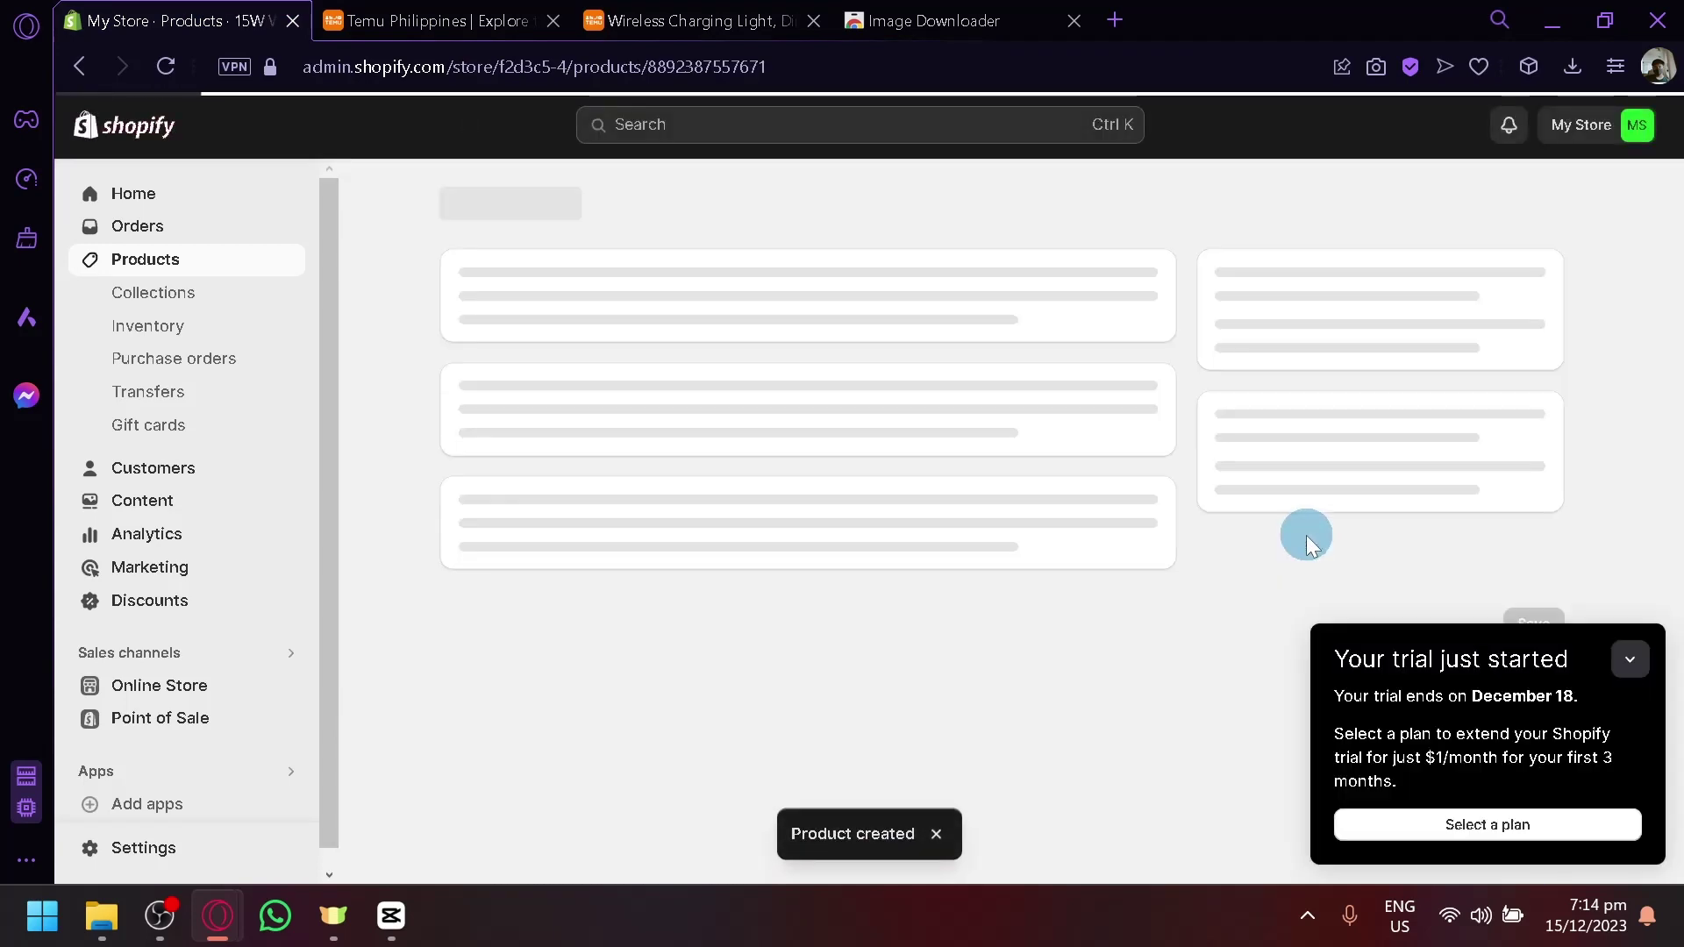
scroll(526, 439, "down", 4)
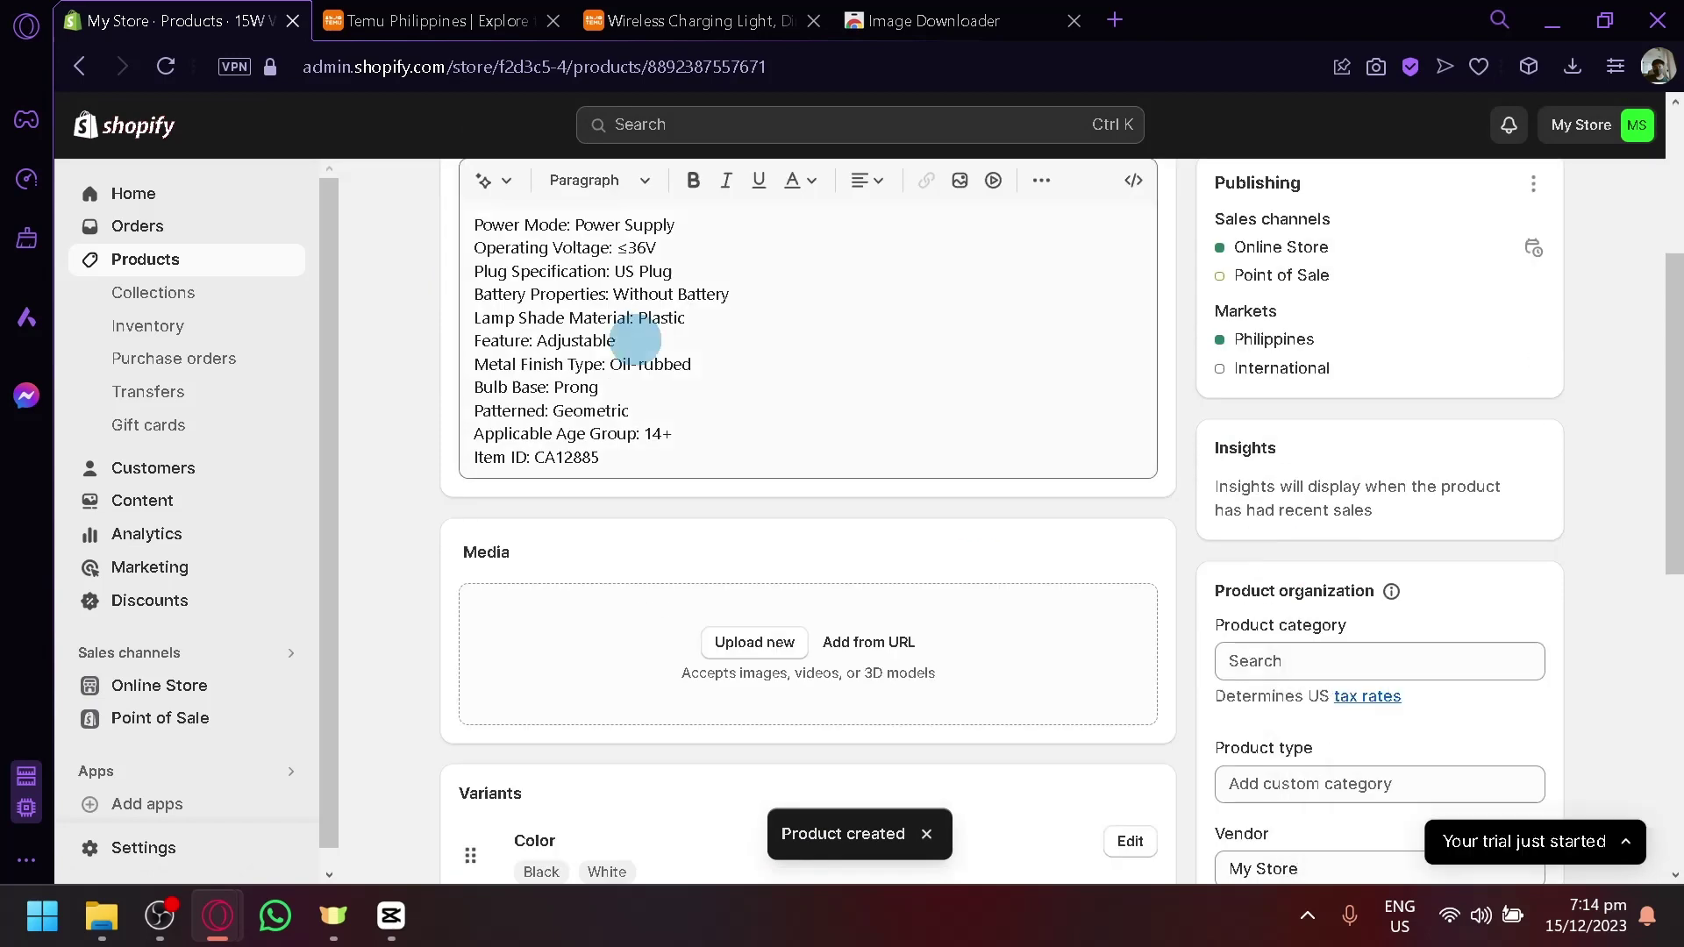
left_click(210, 685)
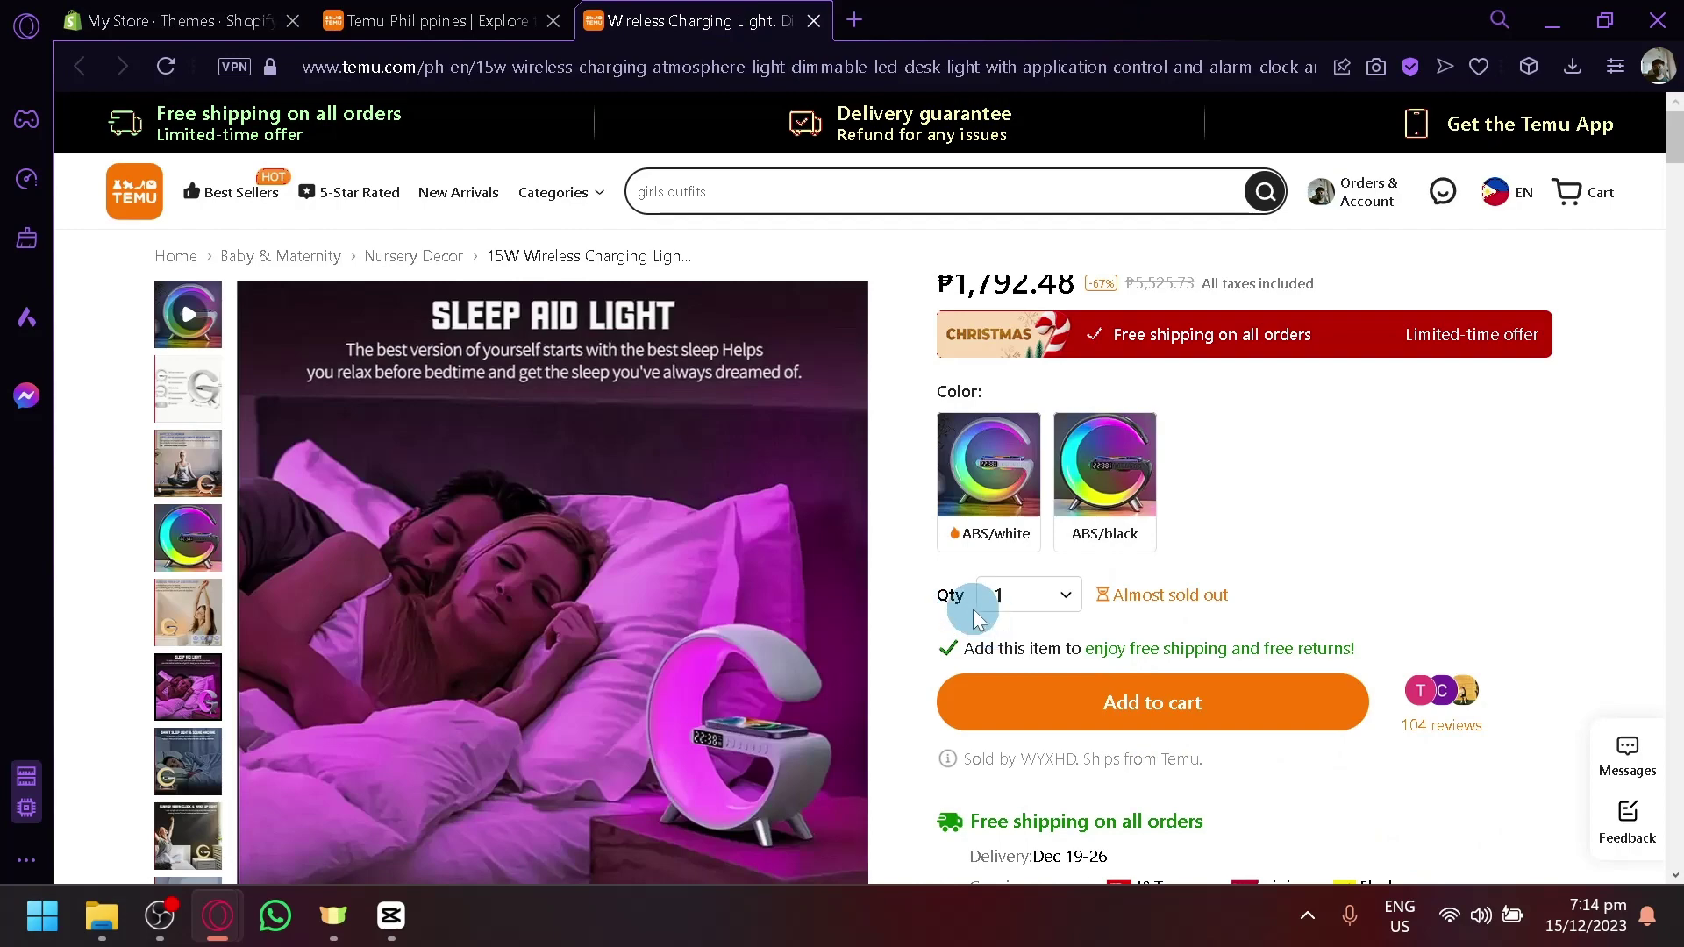
Browse the Temu Explore product grid, then return to the Shopify themes page.
left_click(430, 20)
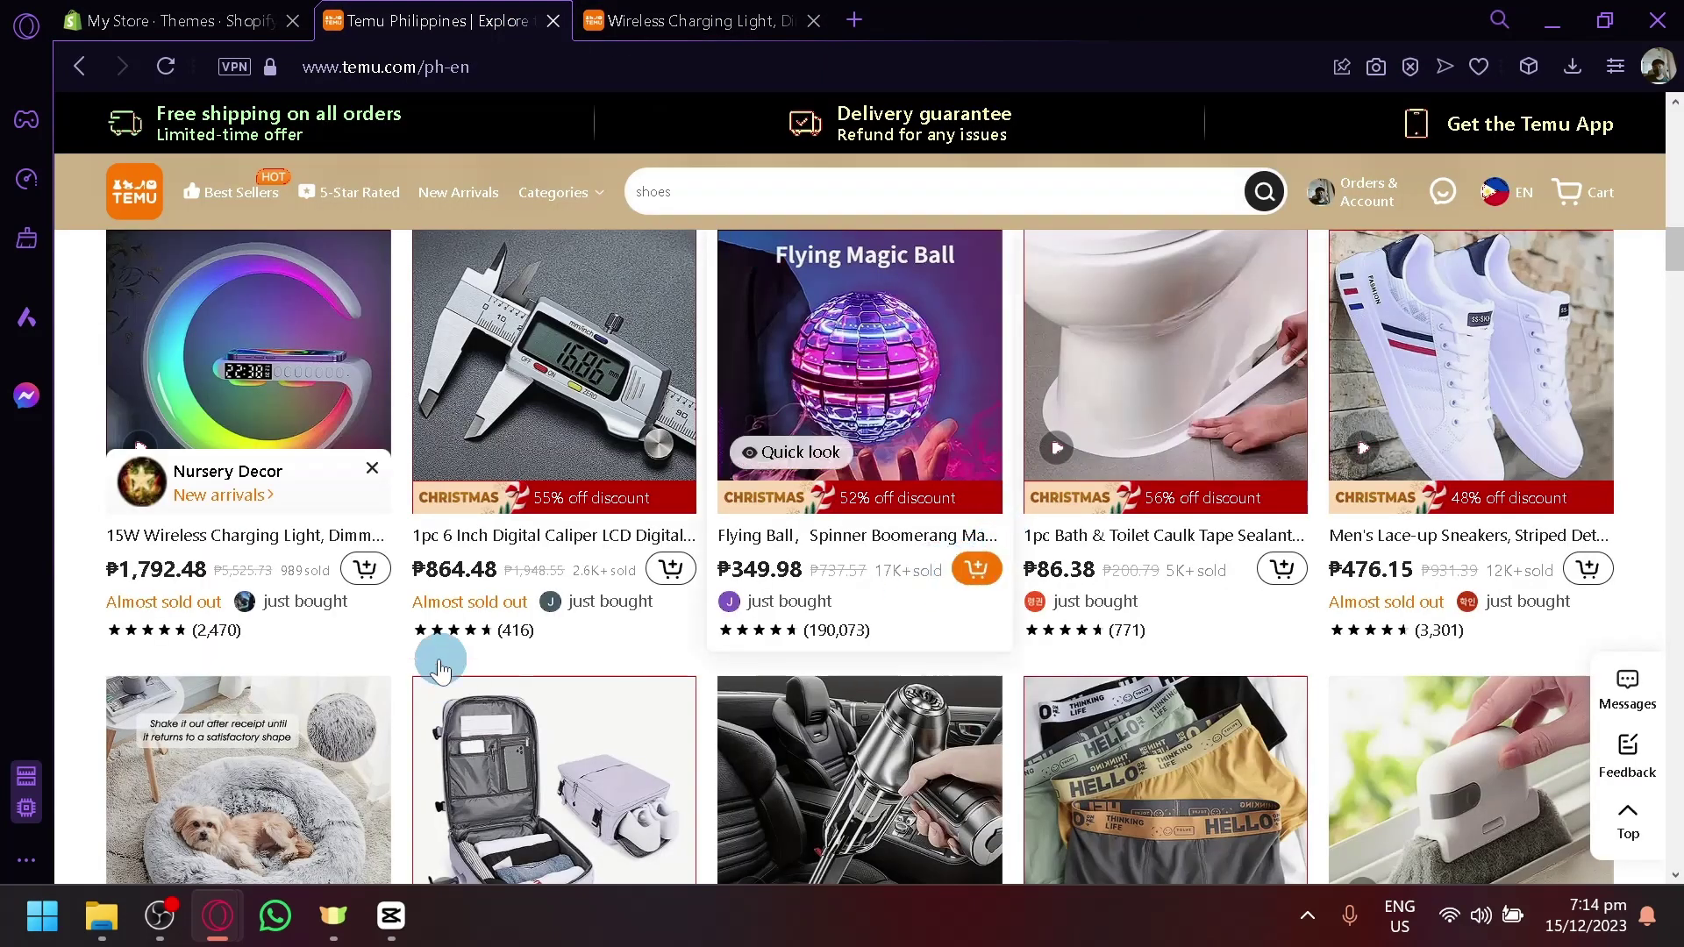
scroll(428, 649, "up", 3)
scroll(333, 378, "down", 2)
scroll(492, 378, "down", 2)
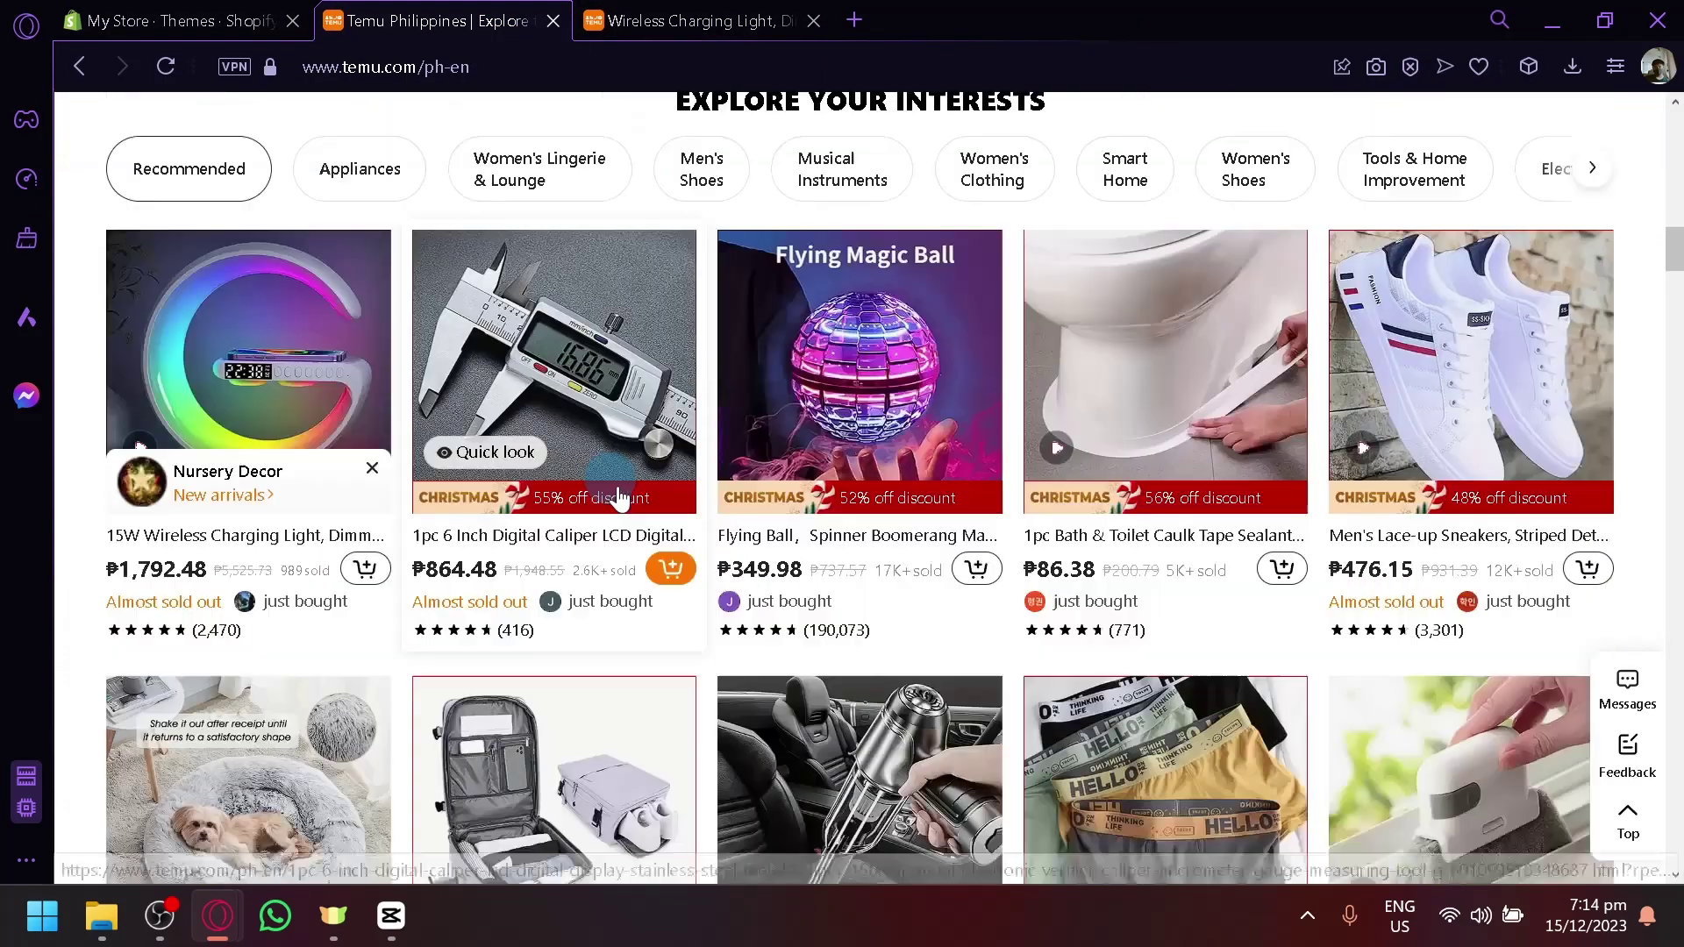
scroll(1007, 612, "down", 2)
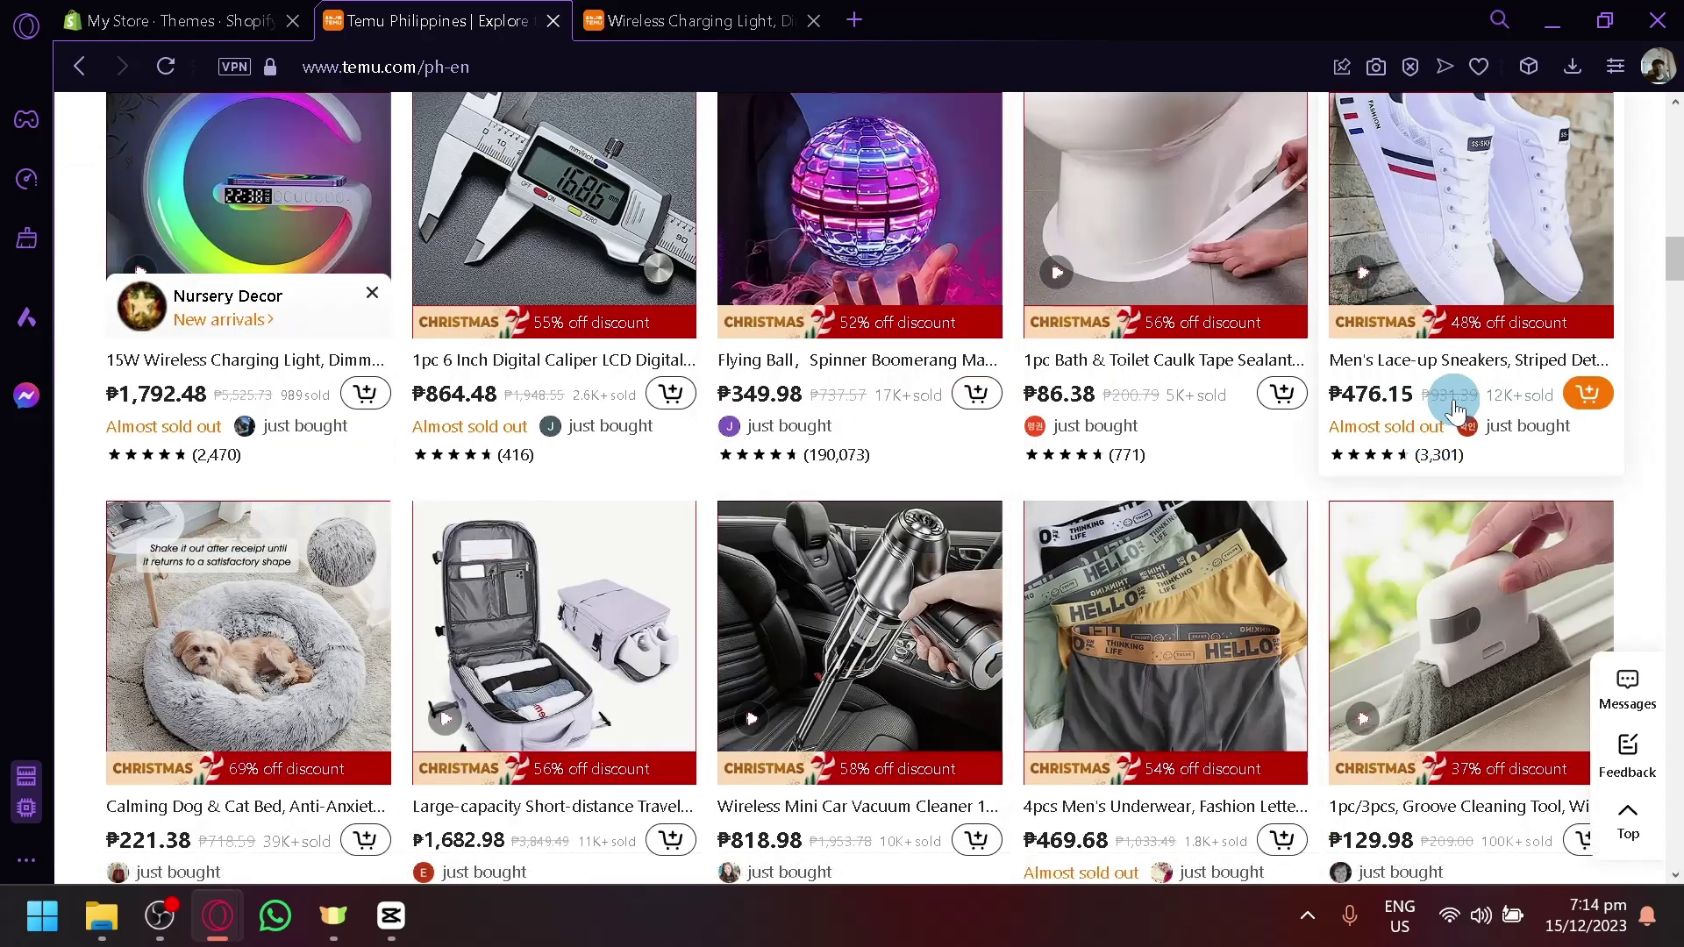
scroll(1393, 482, "down", 4)
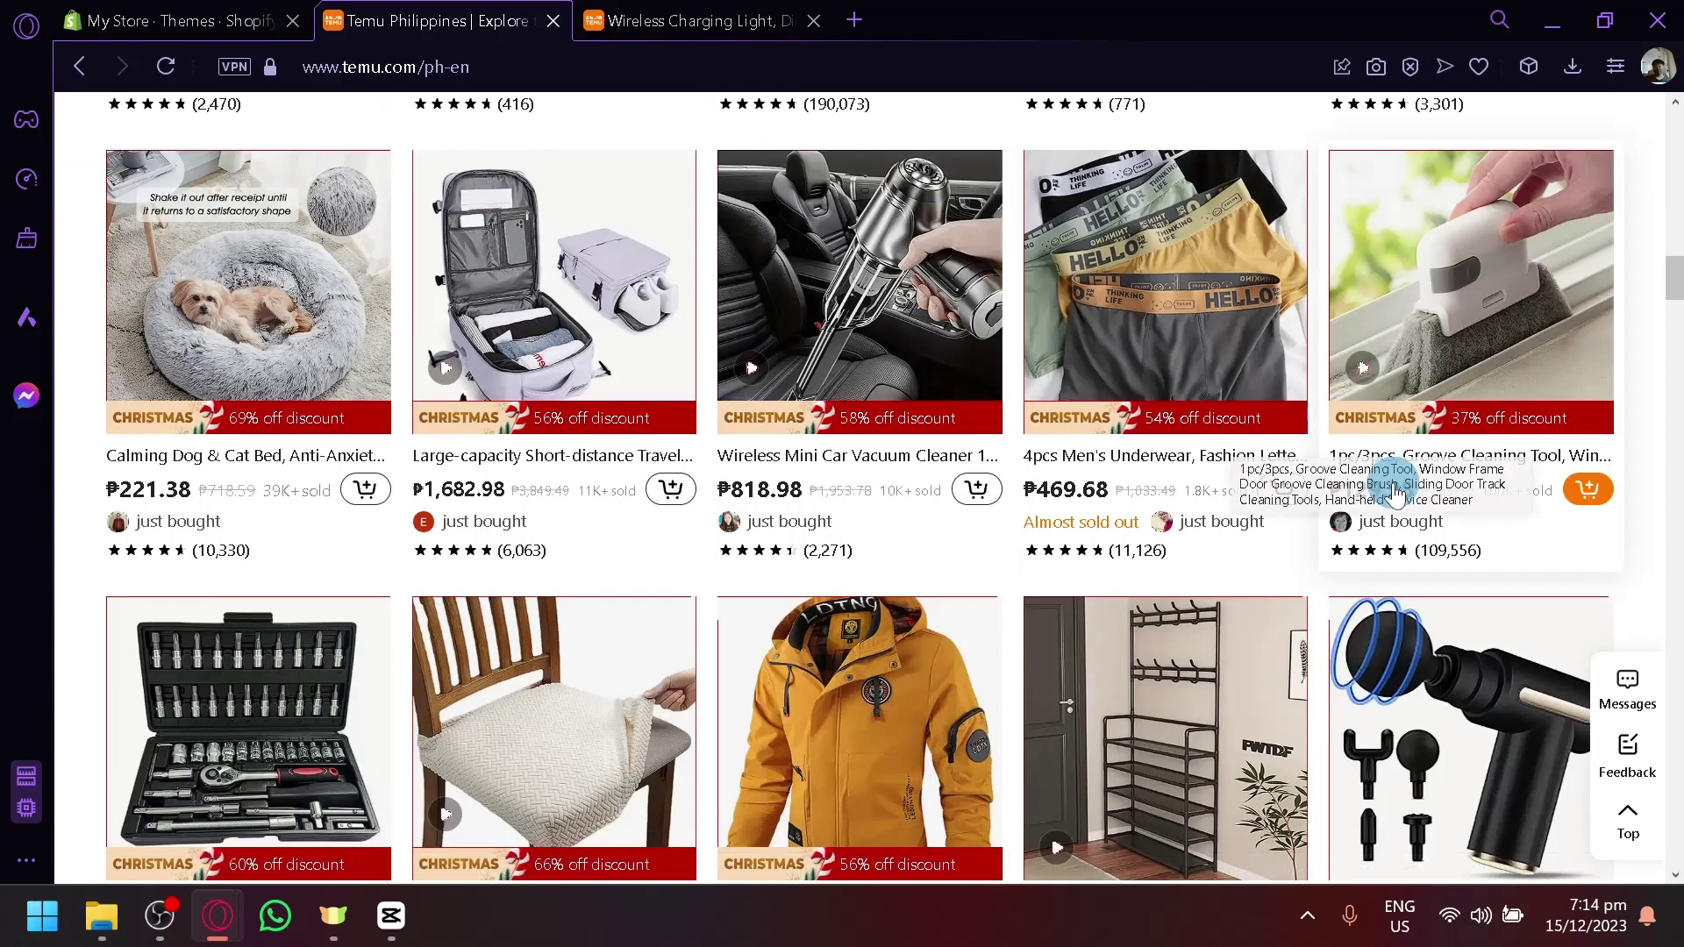
scroll(526, 632, "down", 4)
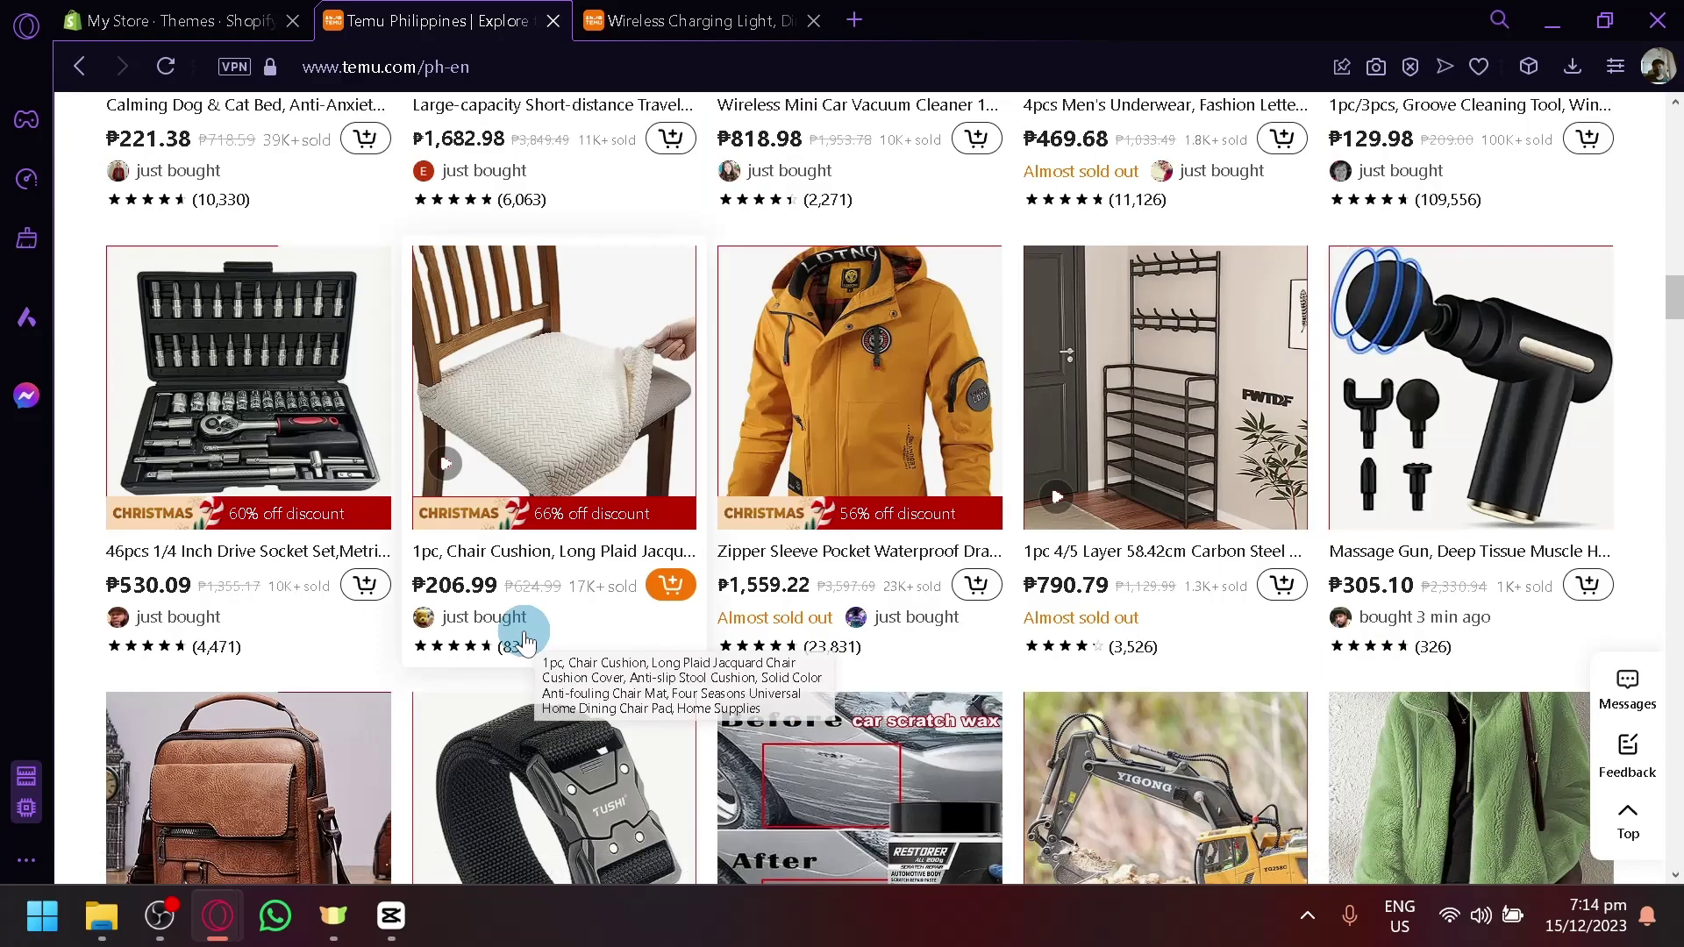
left_click(175, 20)
Preview My Store with the Dawn theme and view the storefront preview tab.
scroll(740, 660, "down", 4)
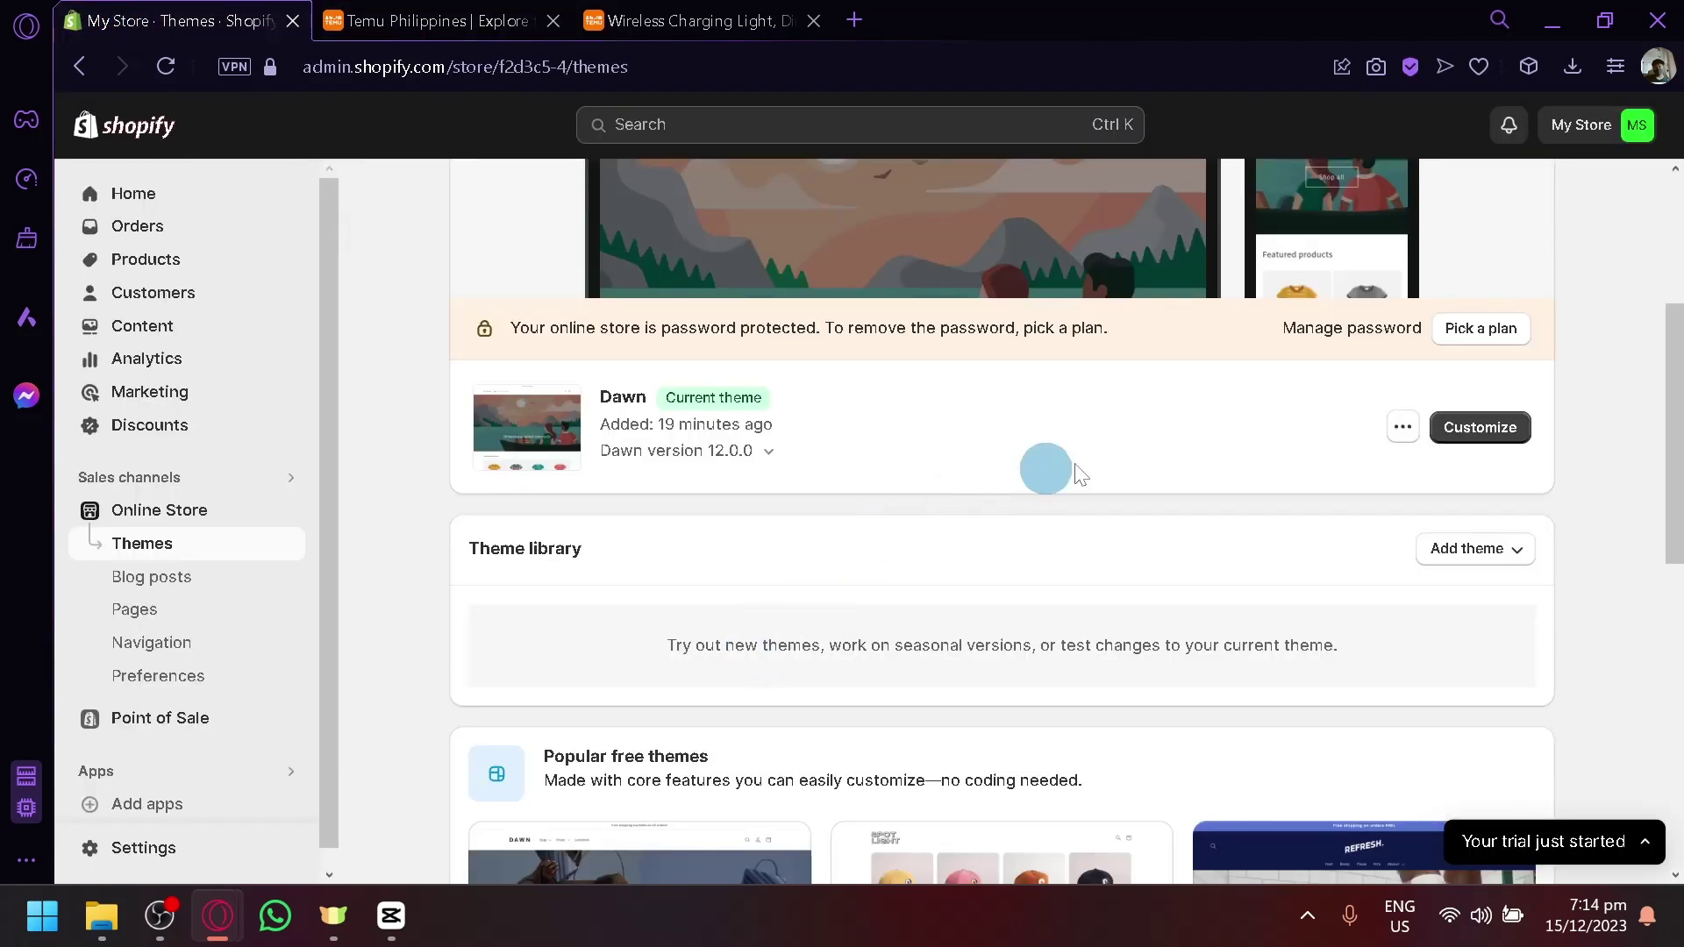
left_click(1403, 427)
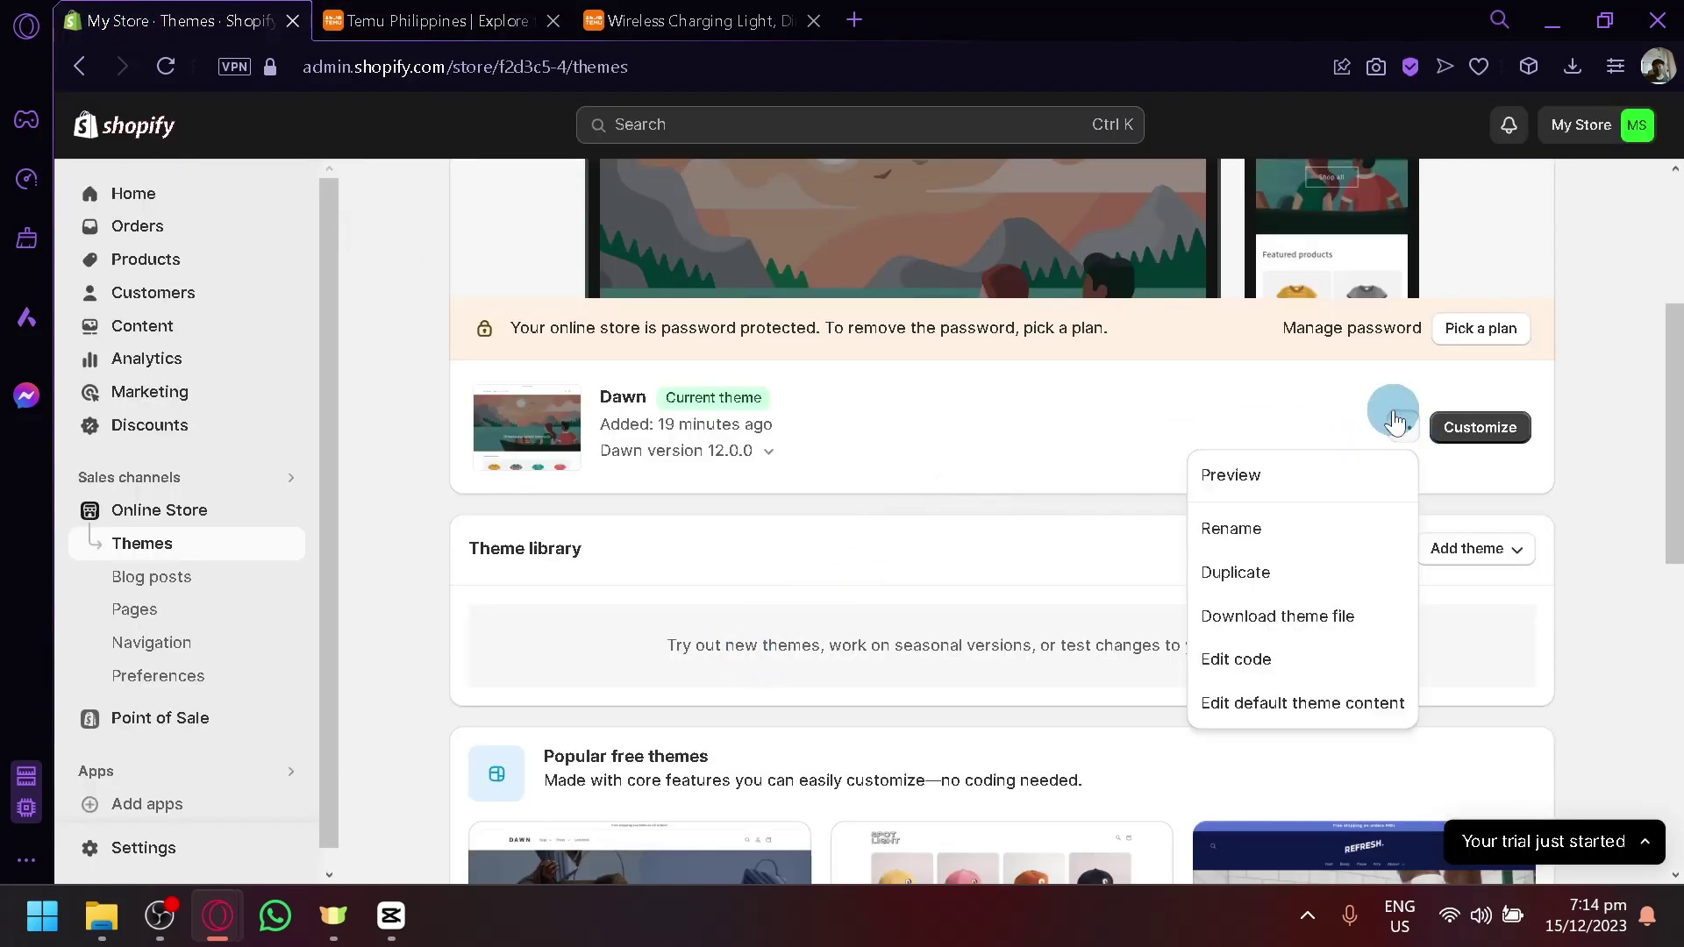
left_click(1300, 487)
left_click(233, 18)
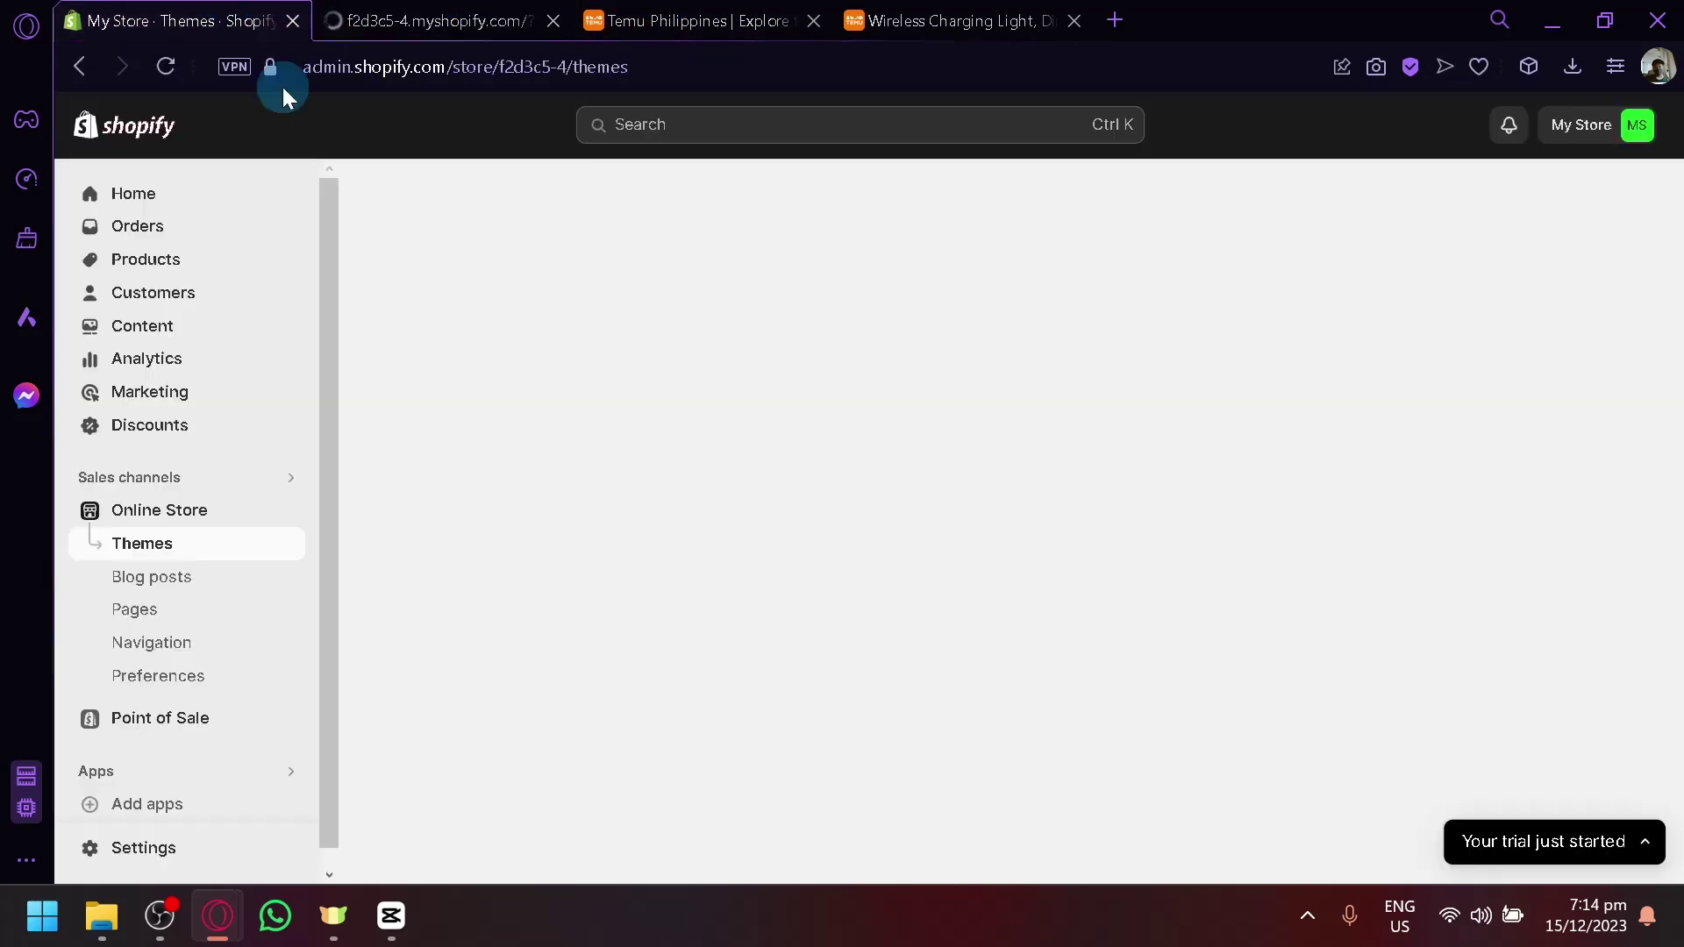
left_click(465, 15)
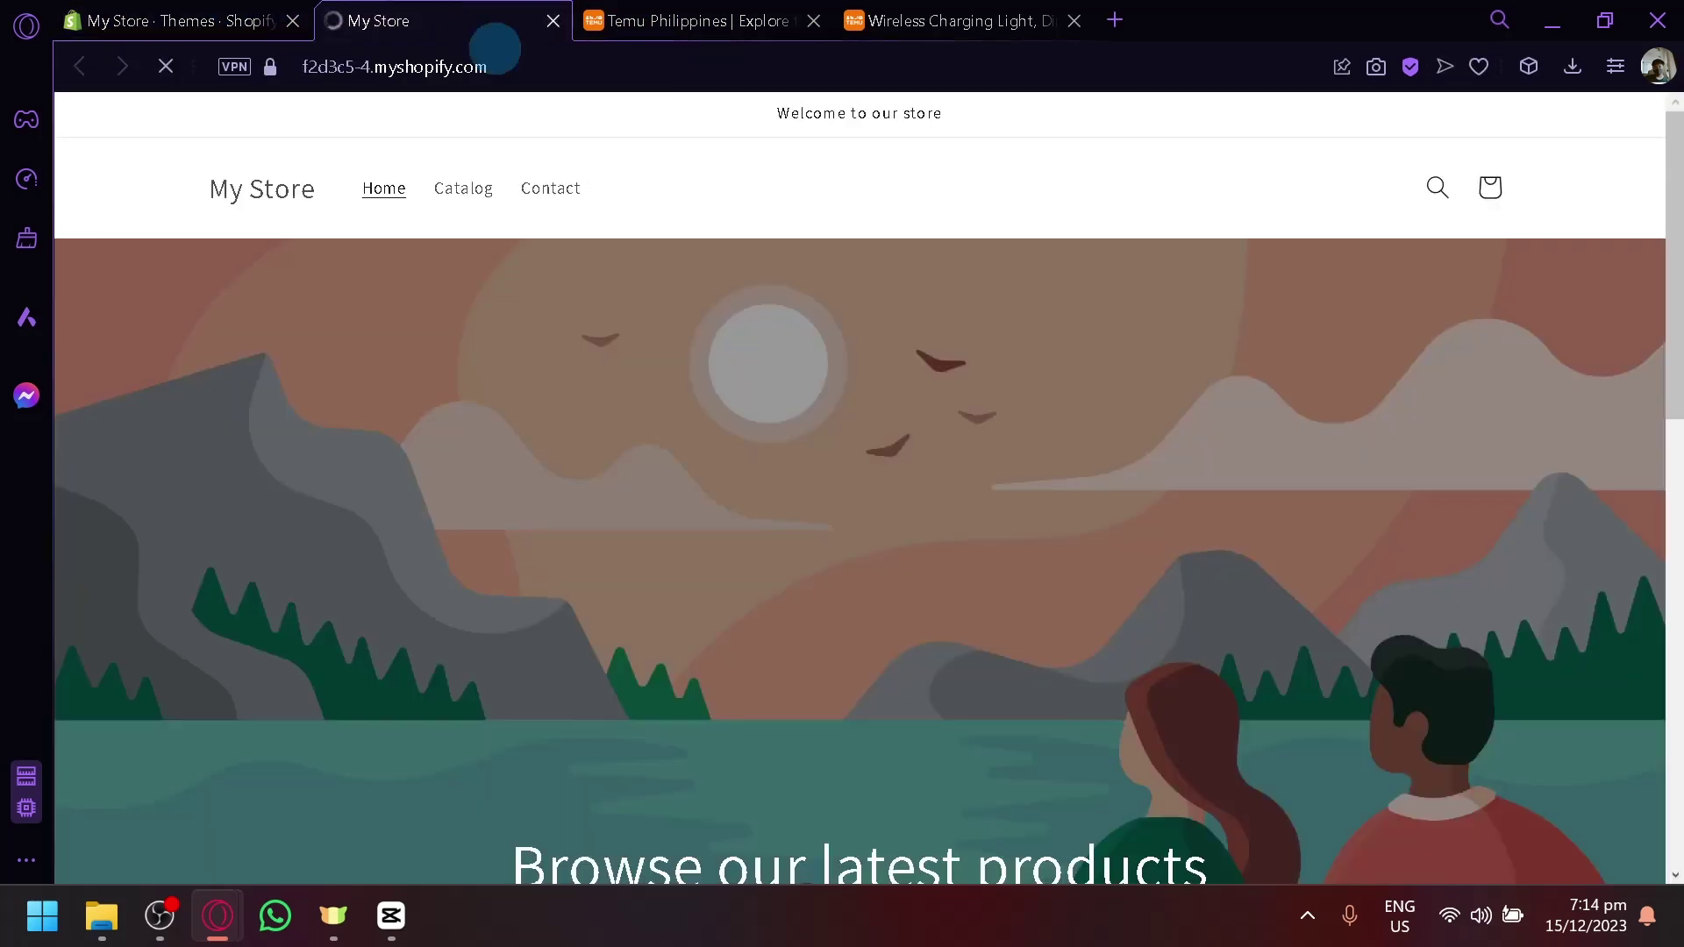
scroll(717, 474, "down", 10)
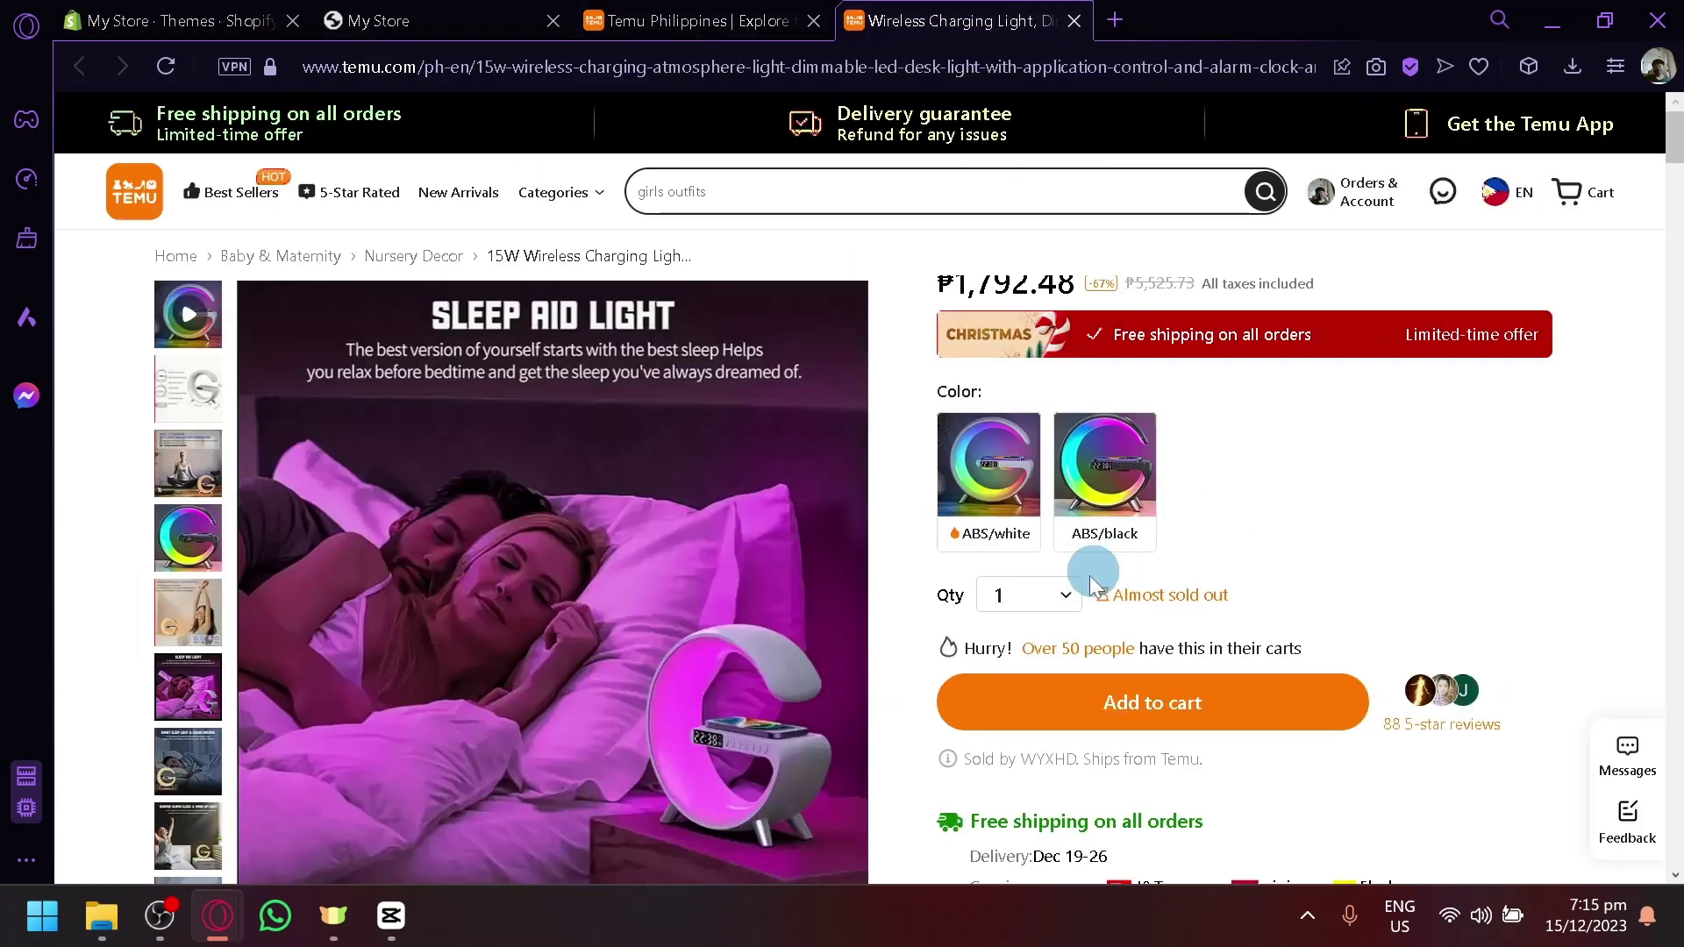
Check the Temu light's ABS white/black options, close the Dawn theme menu, and return to Temu.
left_click(1171, 704)
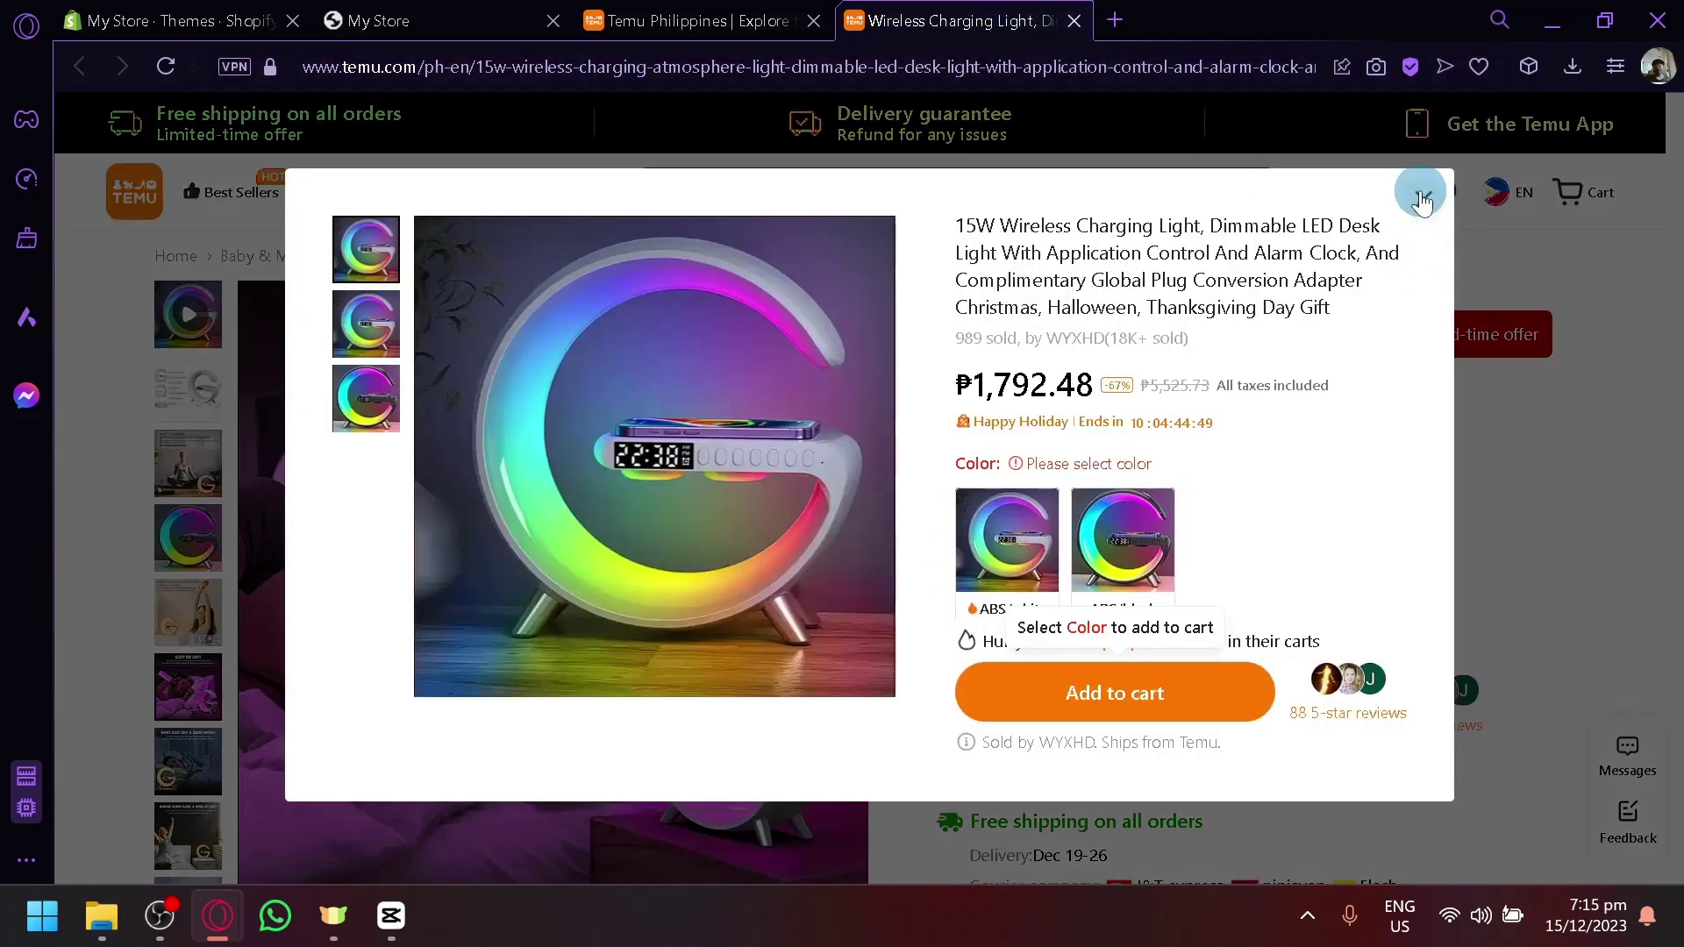
left_click(1422, 200)
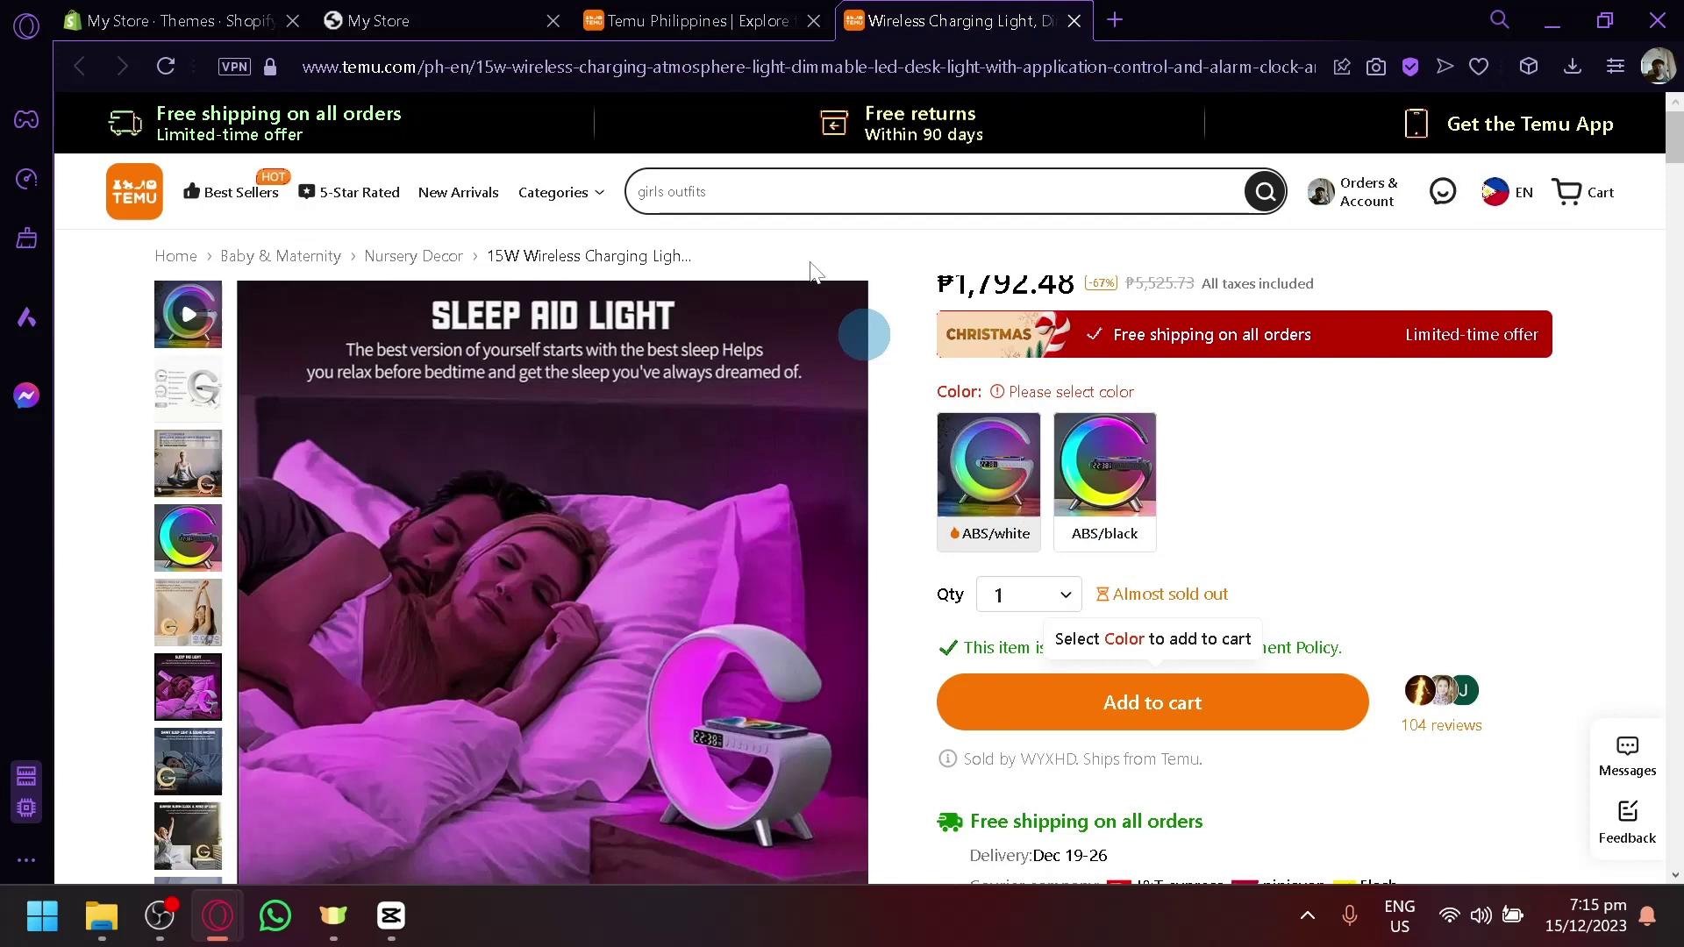
left_click(263, 20)
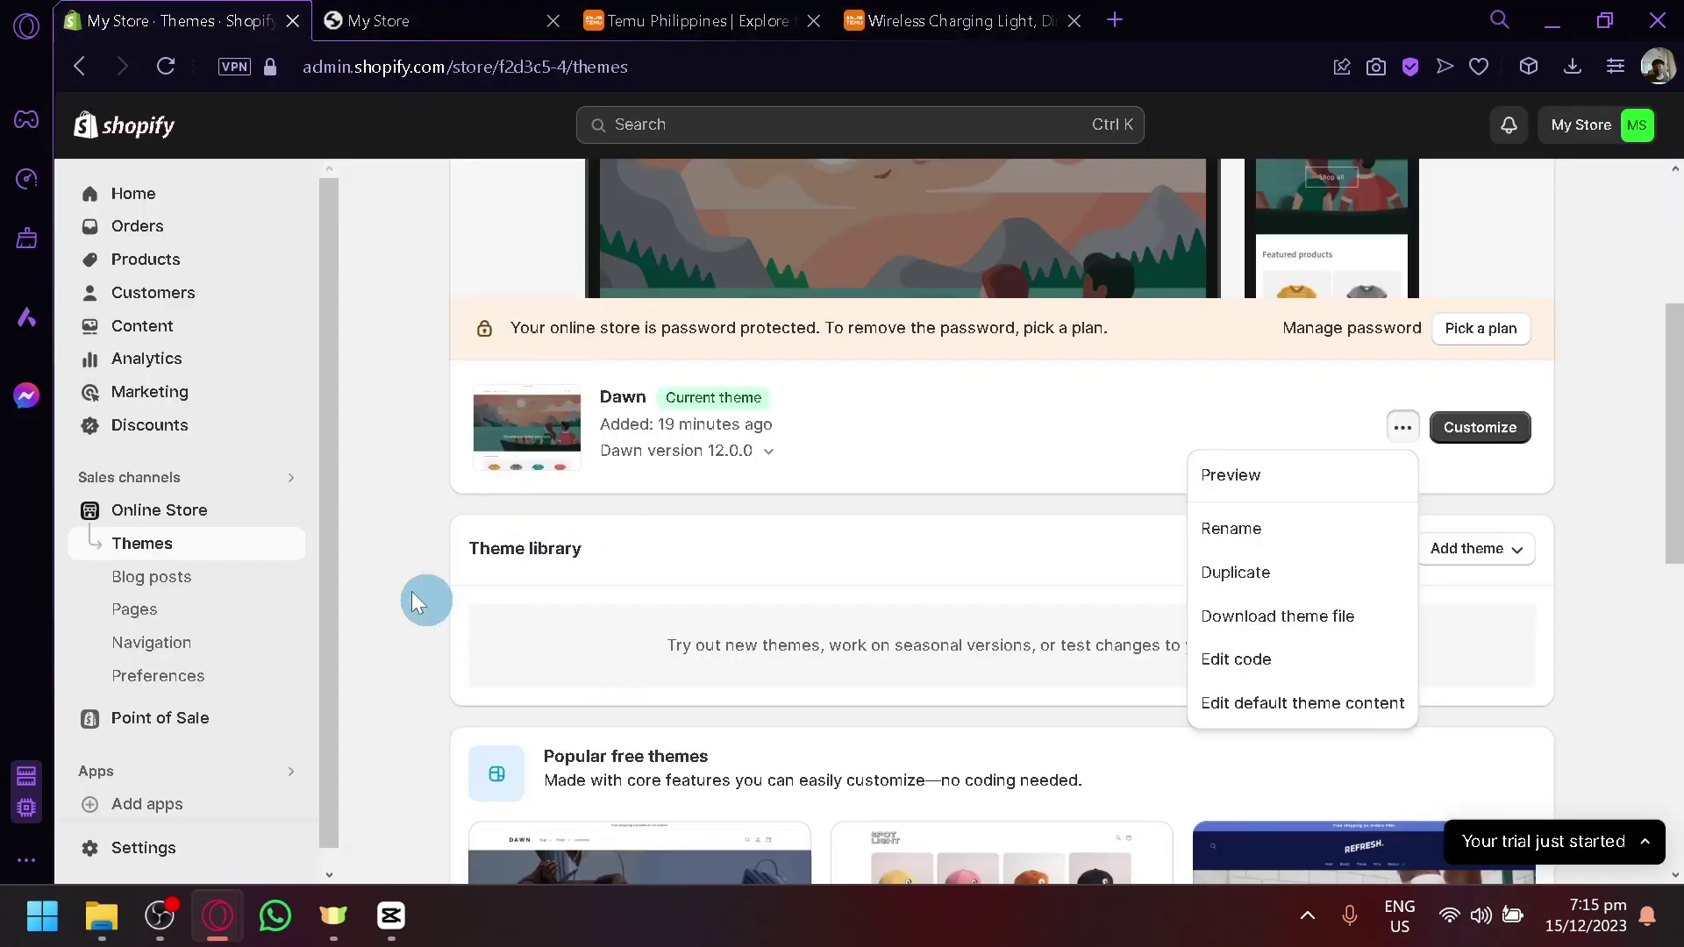
left_click(351, 553)
scroll(351, 526, "up", 4)
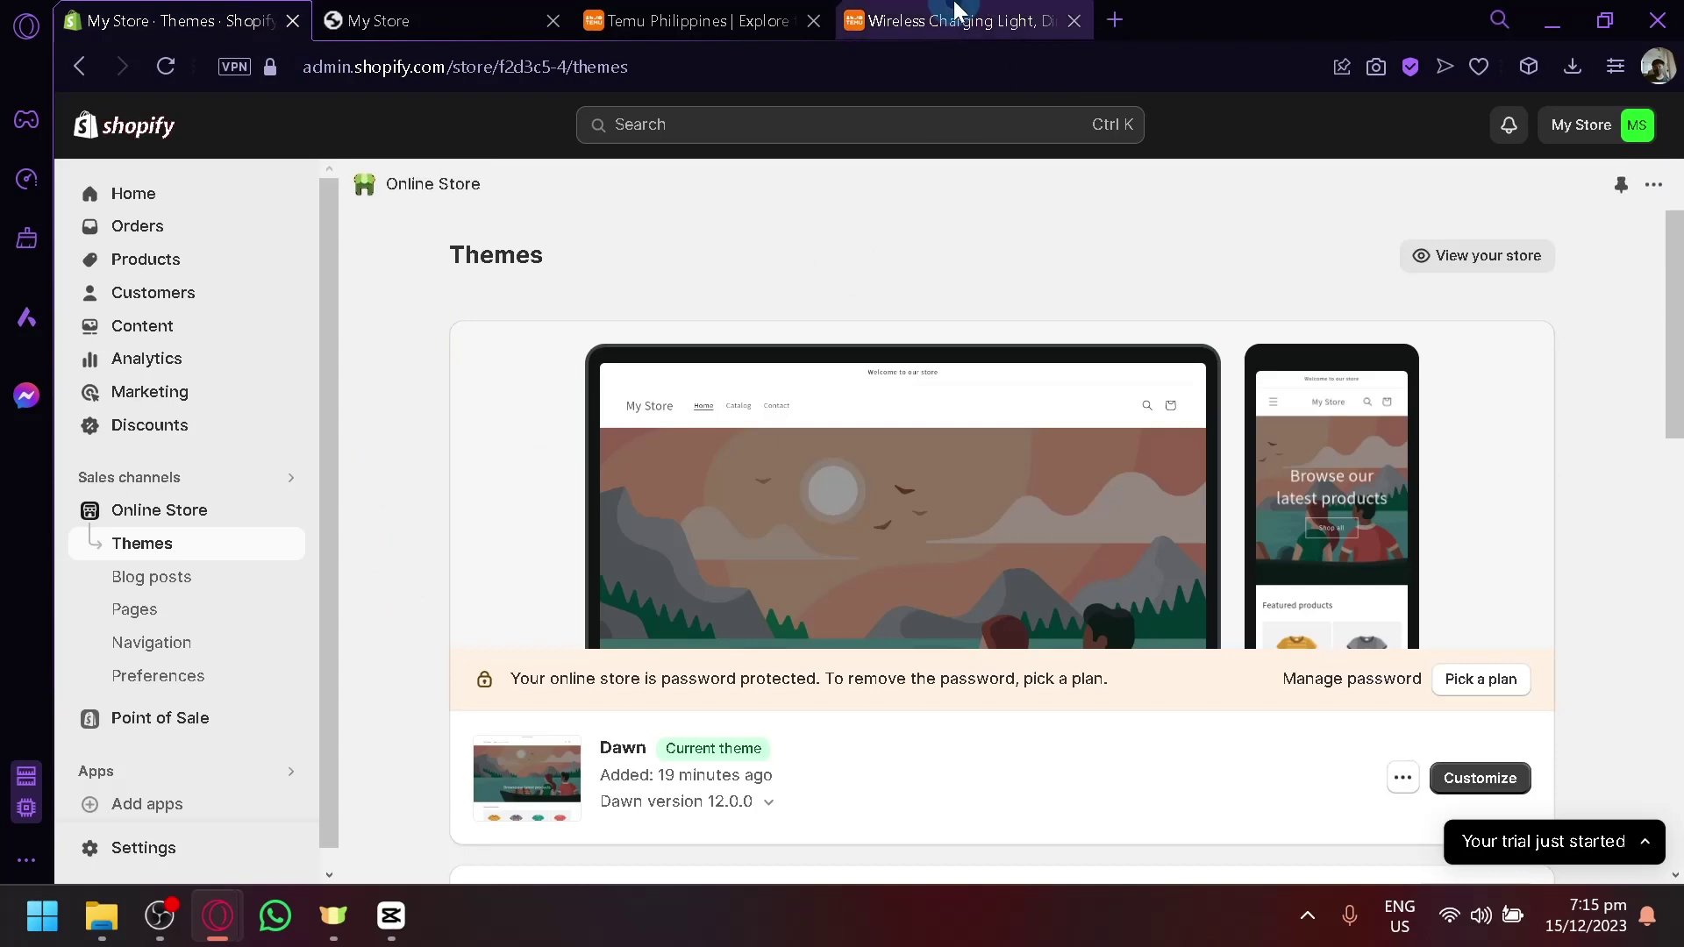
left_click(1044, 20)
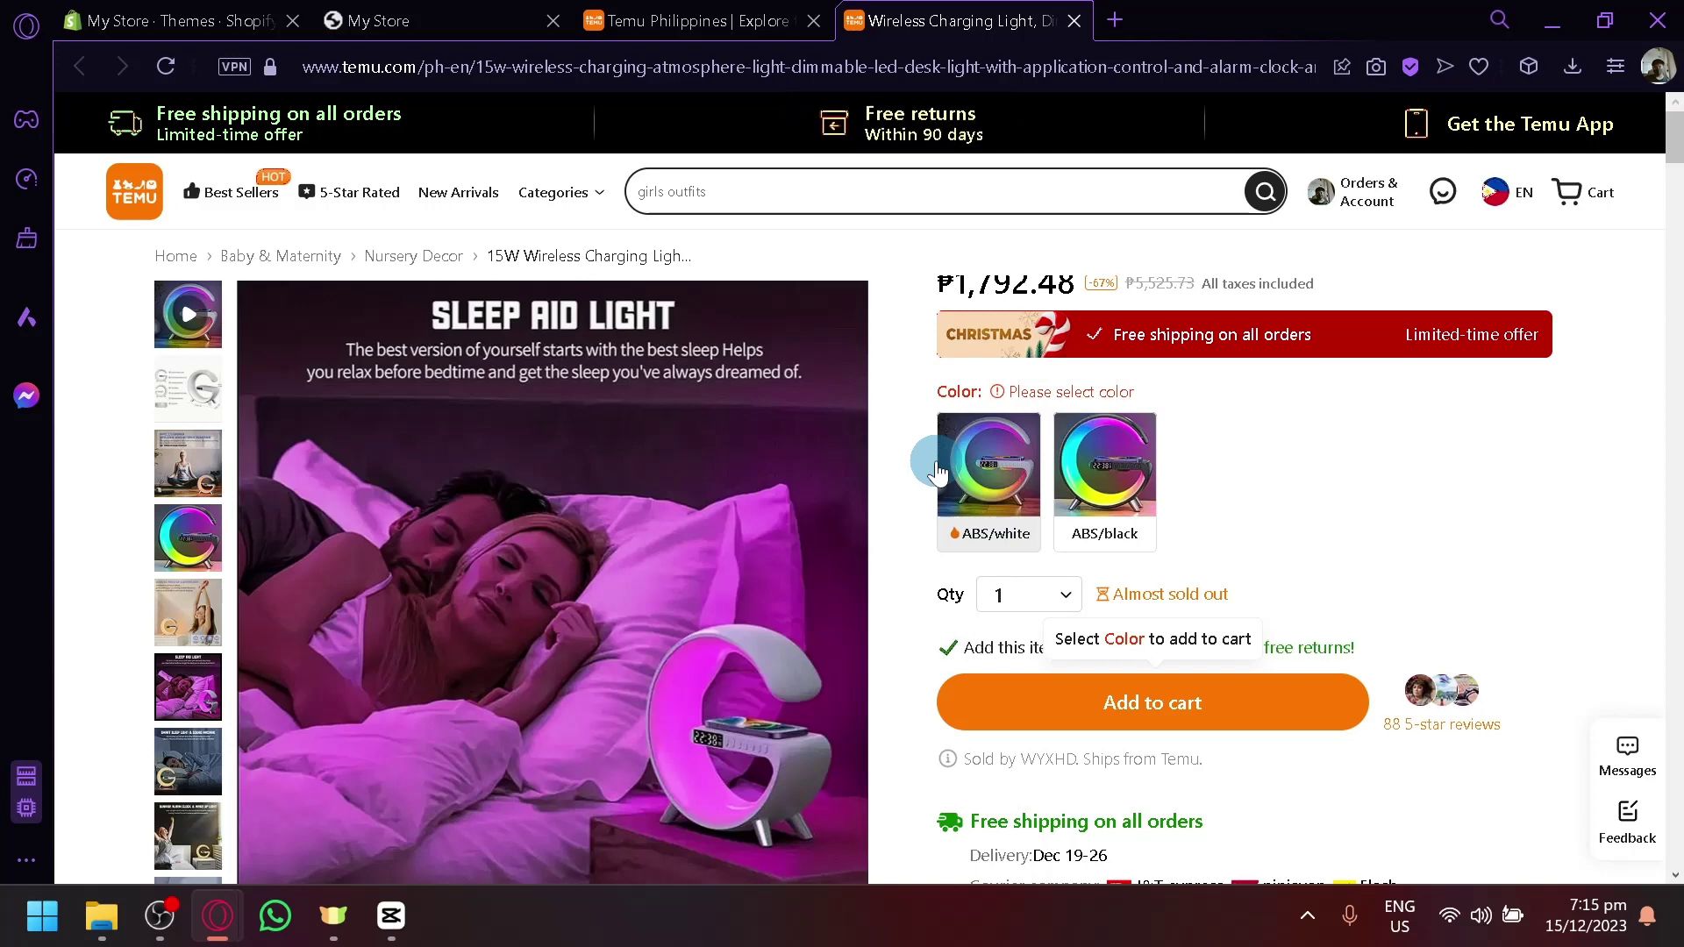
Open the Shopify admin Home page showing the setup guide at 1 / 8 completed.
left_click(96, 18)
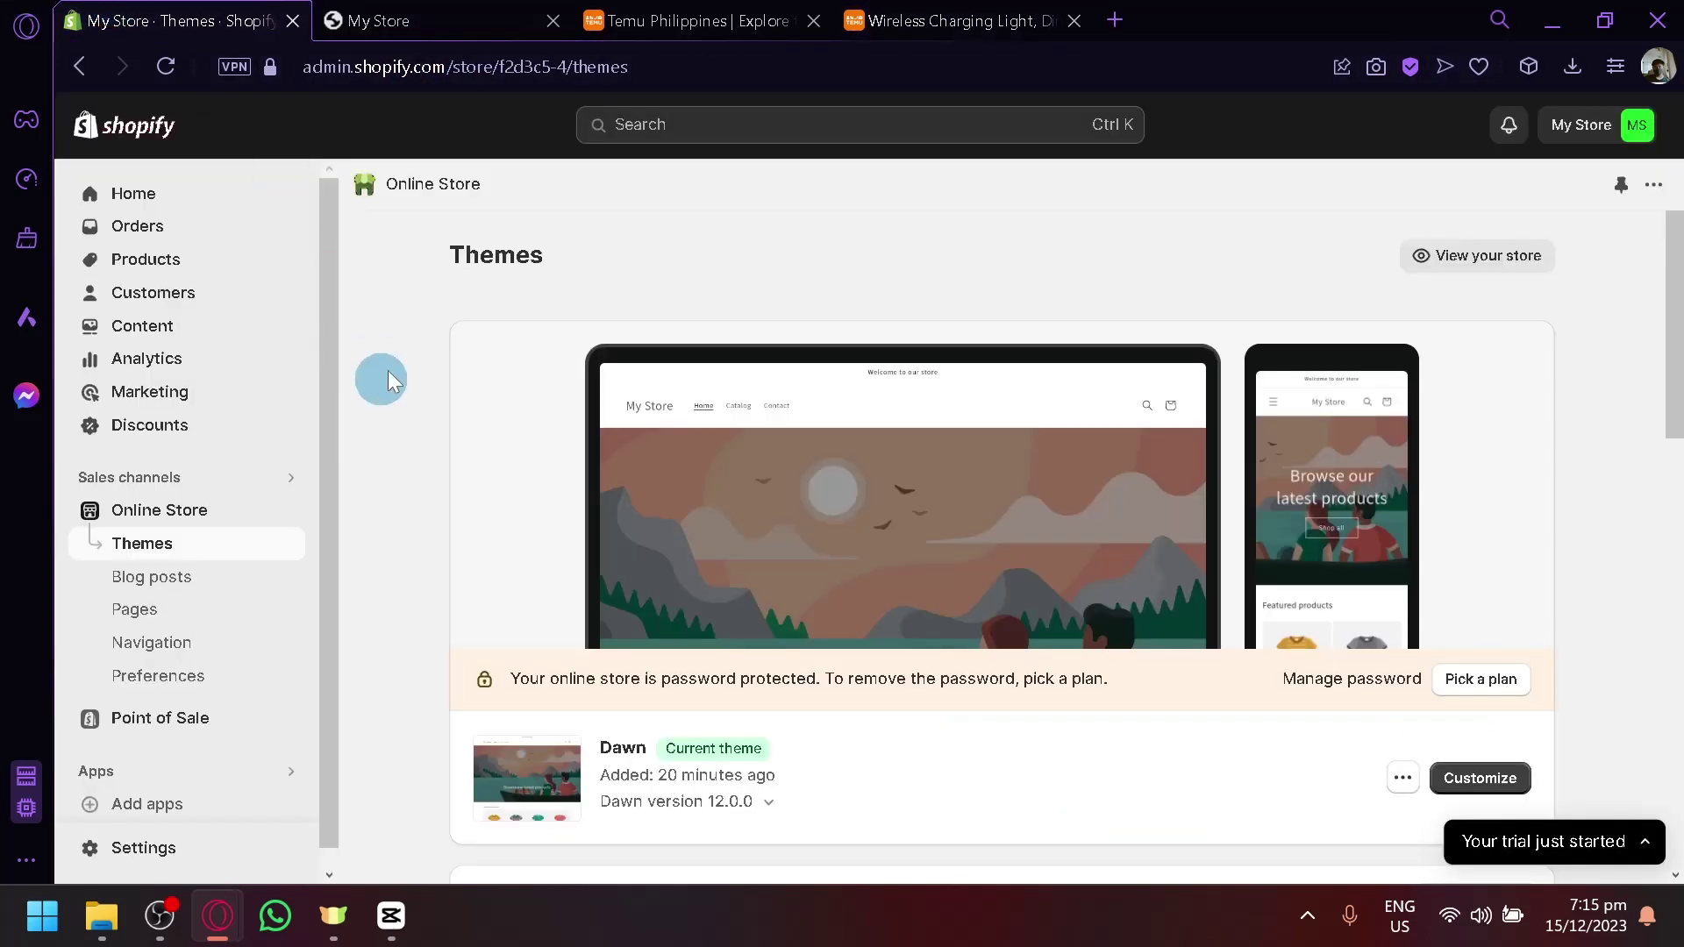
left_click(208, 203)
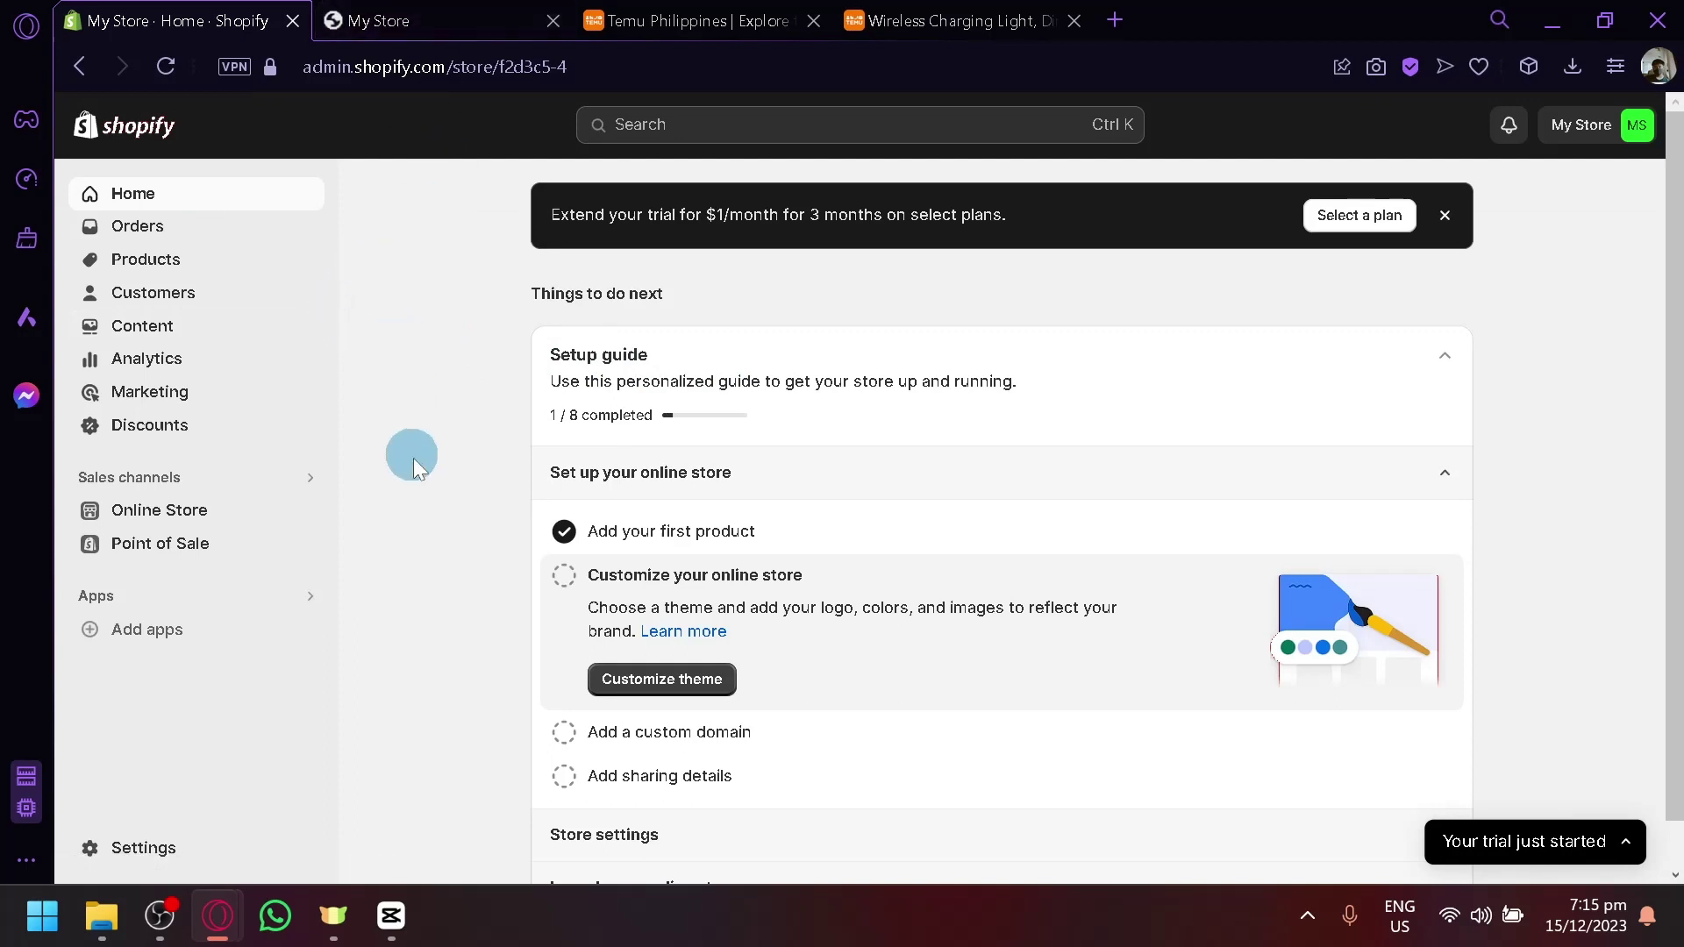
left_click(816, 140)
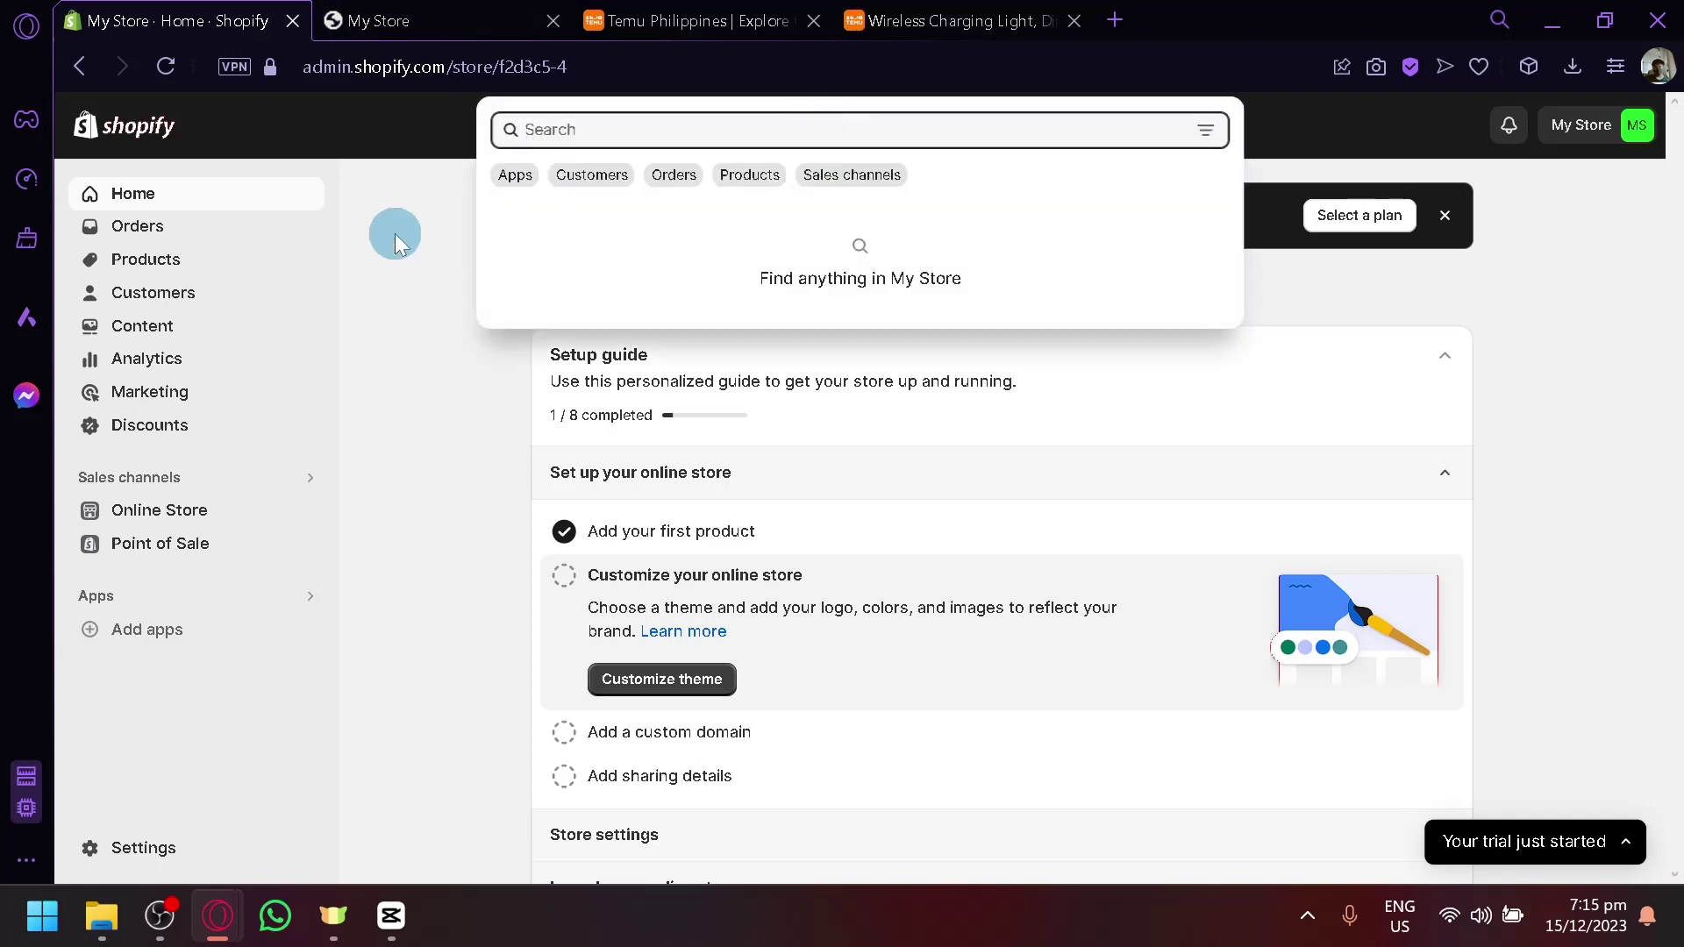
left_click(408, 405)
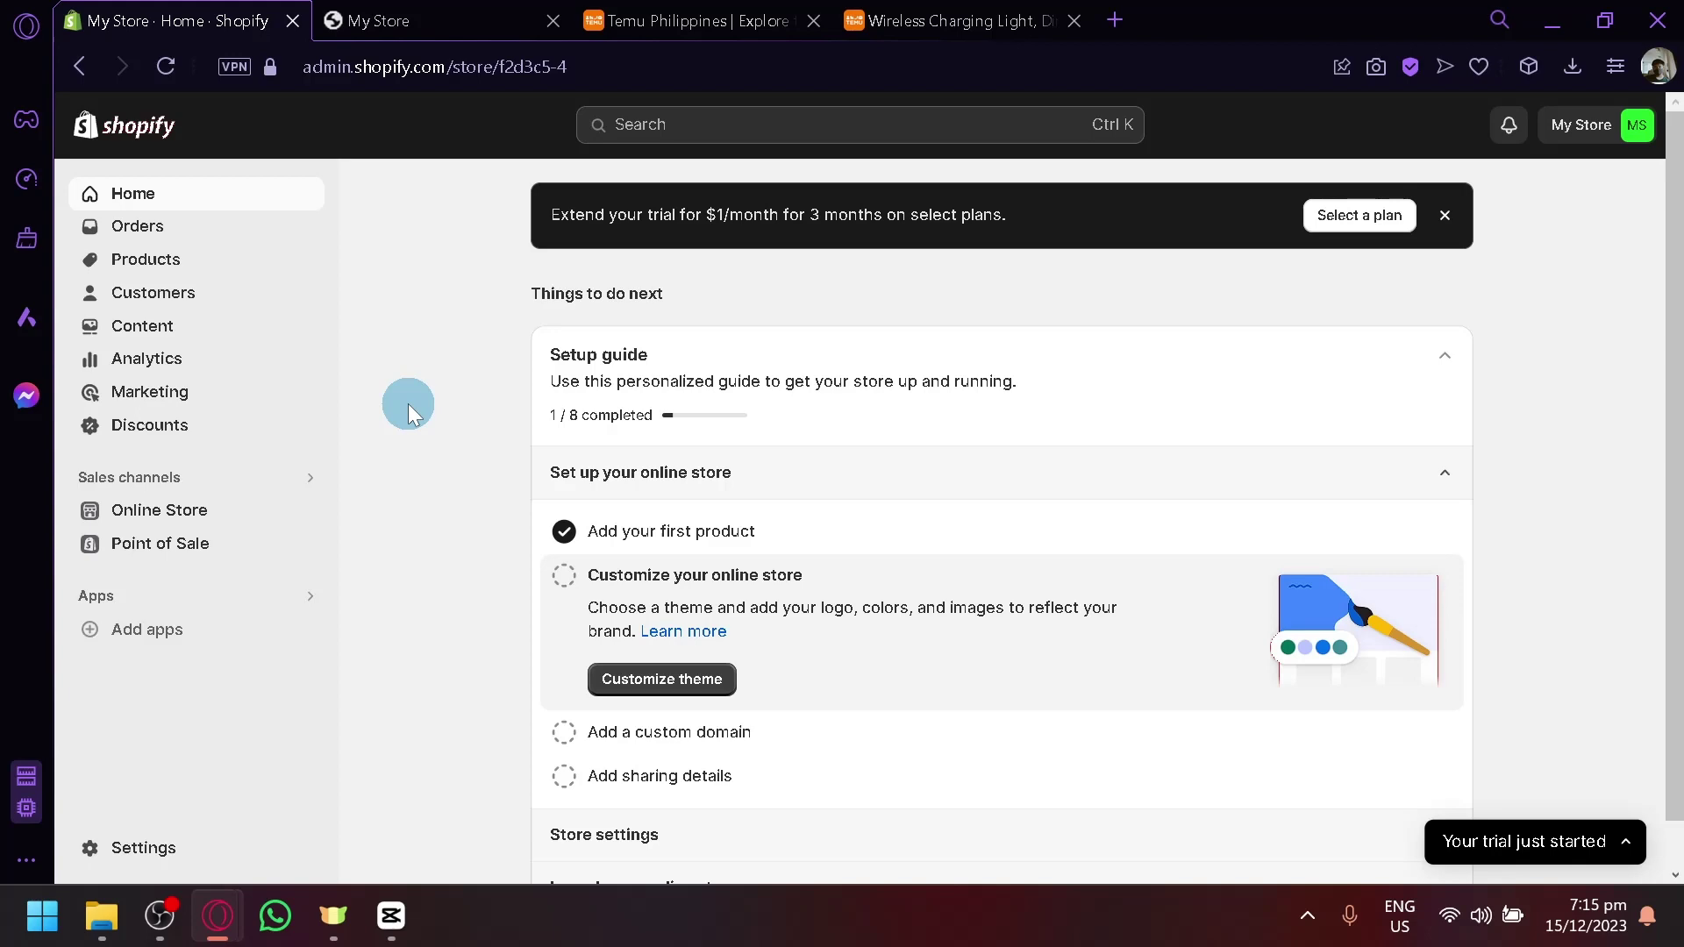
left_click(693, 20)
left_click(60, 11)
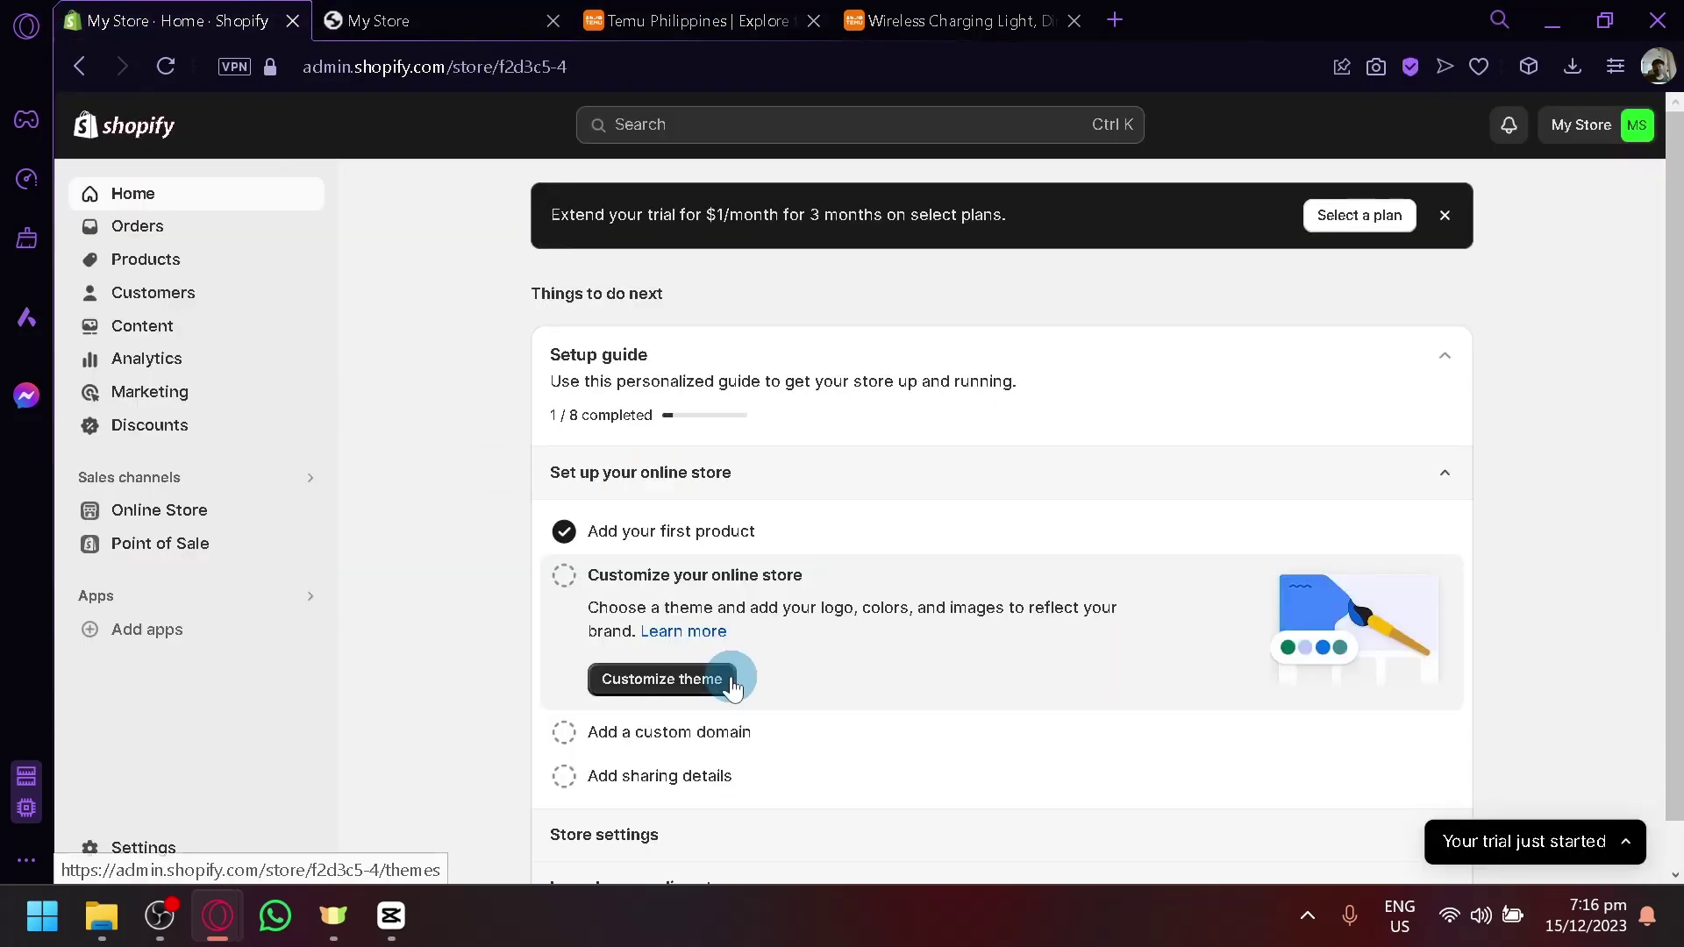